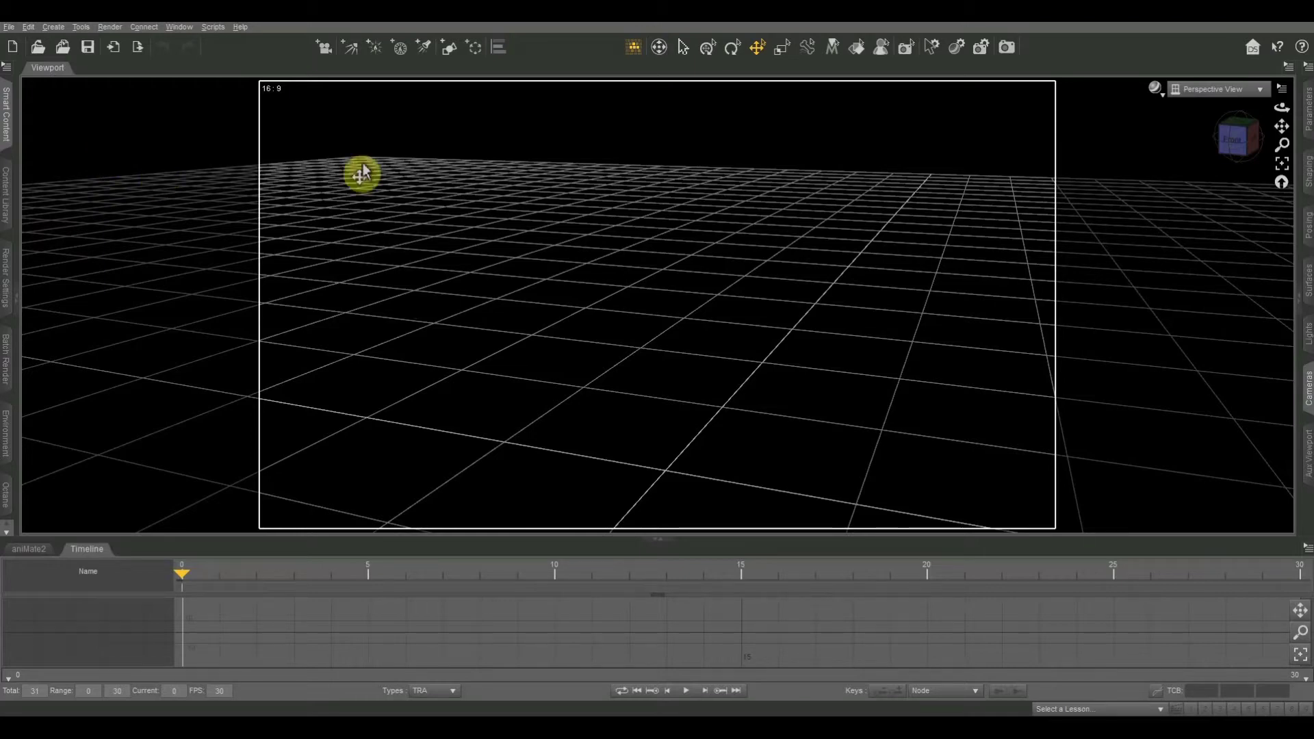
Load the b_!Preload_Base prop from the Interior architecture environments in Smart Content into the scene.
{"action": "left_click", "coordinate": [8, 120]}
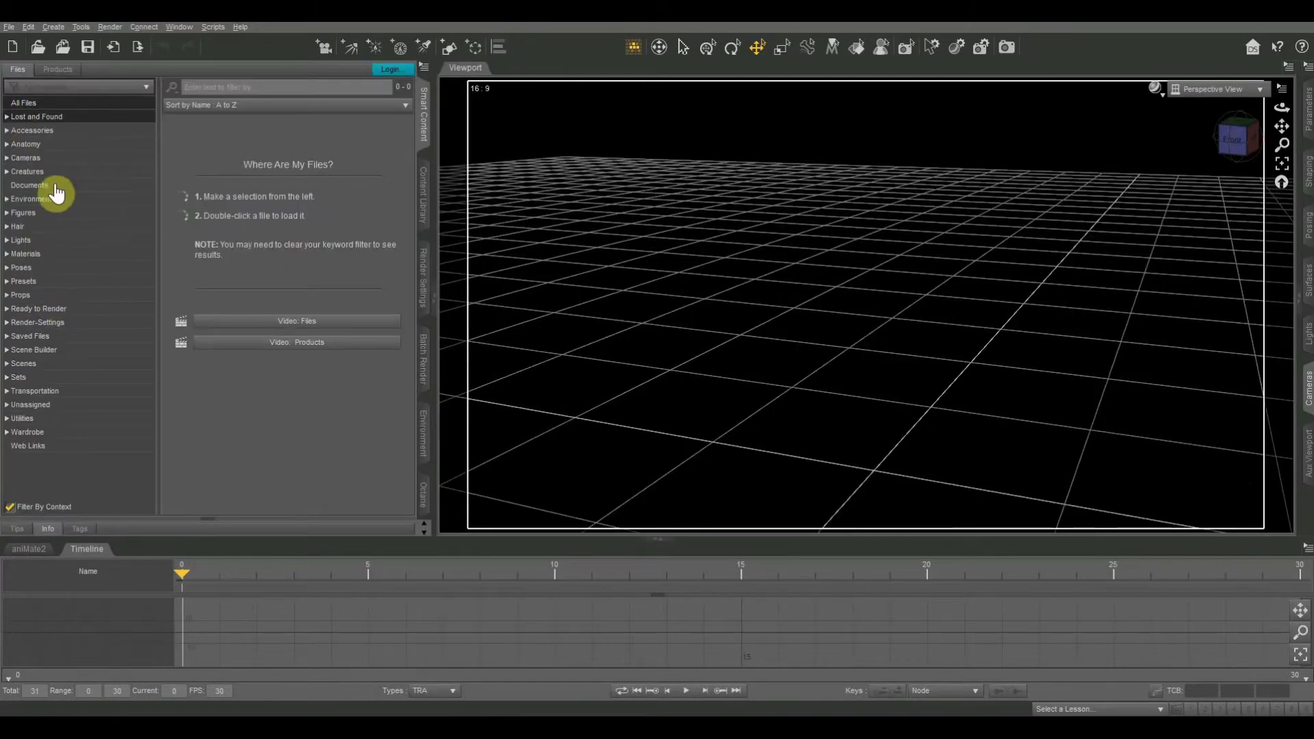
{"action": "left_click", "coordinate": [45, 200]}
{"action": "left_click", "coordinate": [43, 213]}
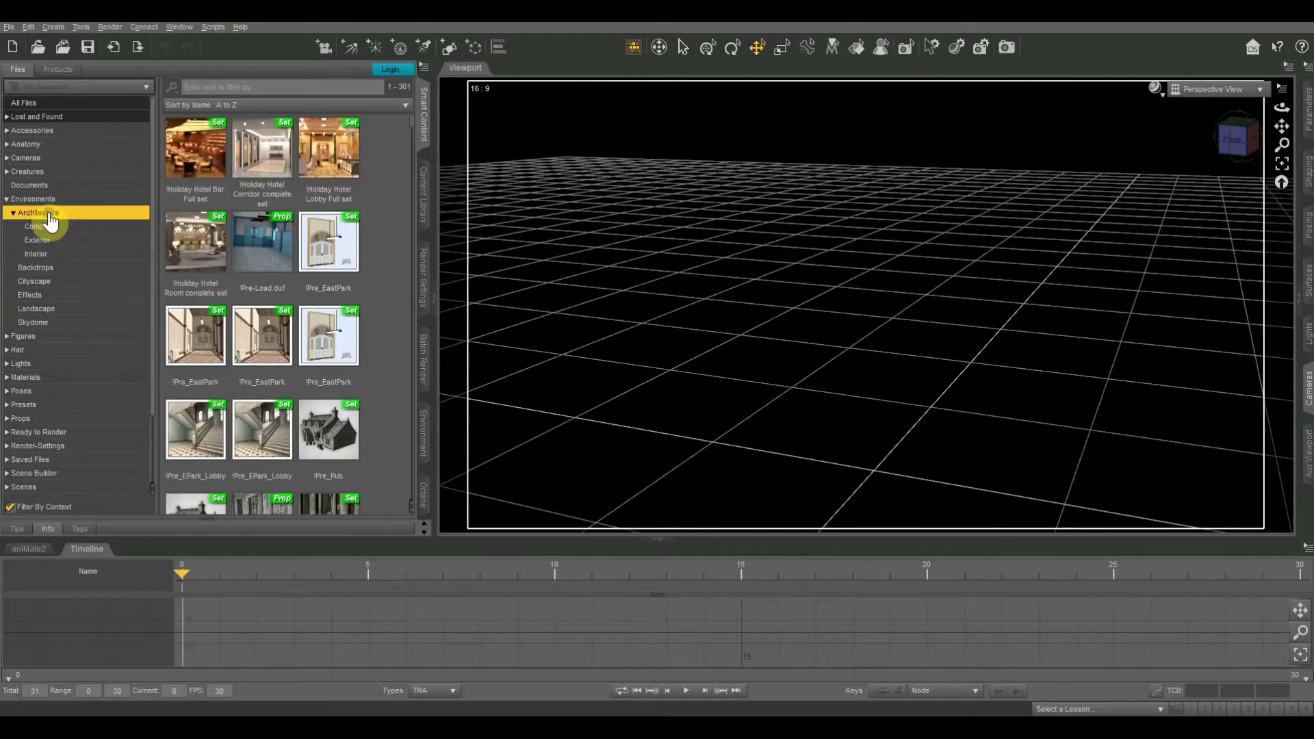
{"action": "left_click", "coordinate": [38, 254]}
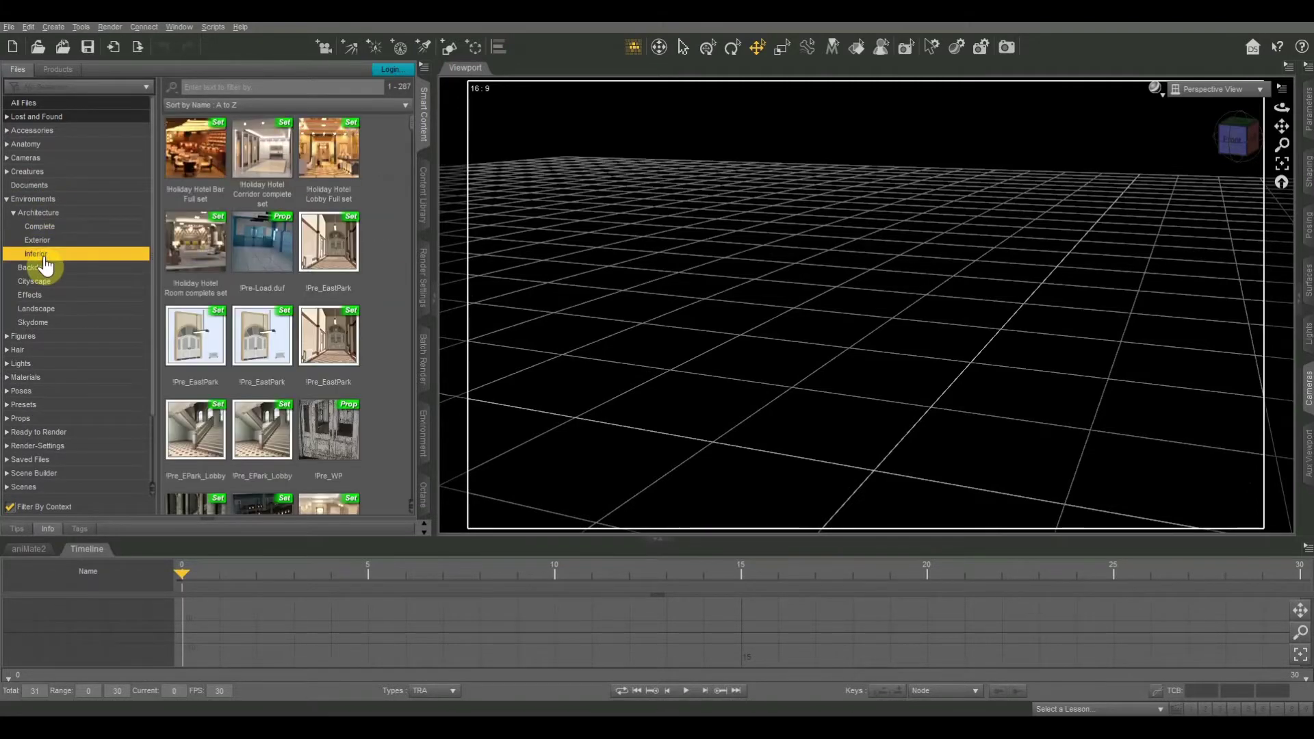
{"action": "scroll", "coordinate": [313, 280], "scroll_direction": "down", "scroll_amount": 5}
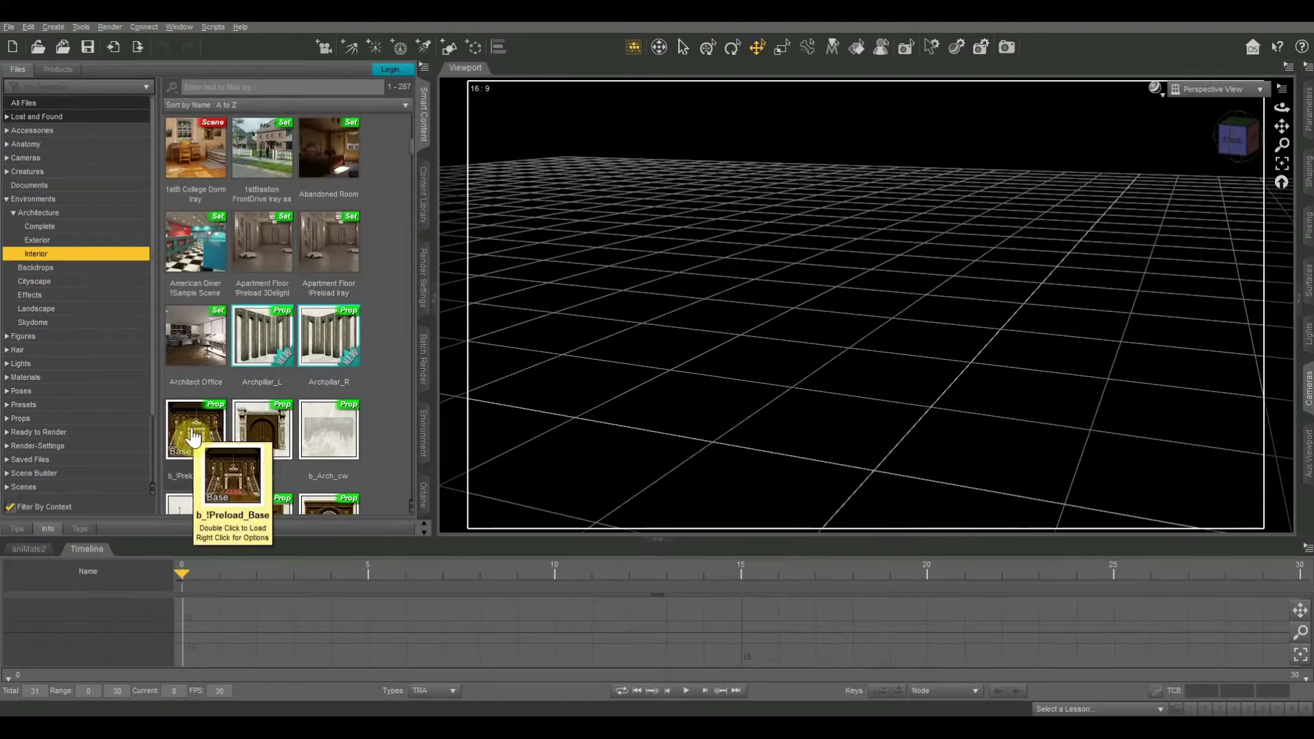
{"action": "left_click", "coordinate": [194, 438]}
{"action": "double_click", "coordinate": [194, 438]}
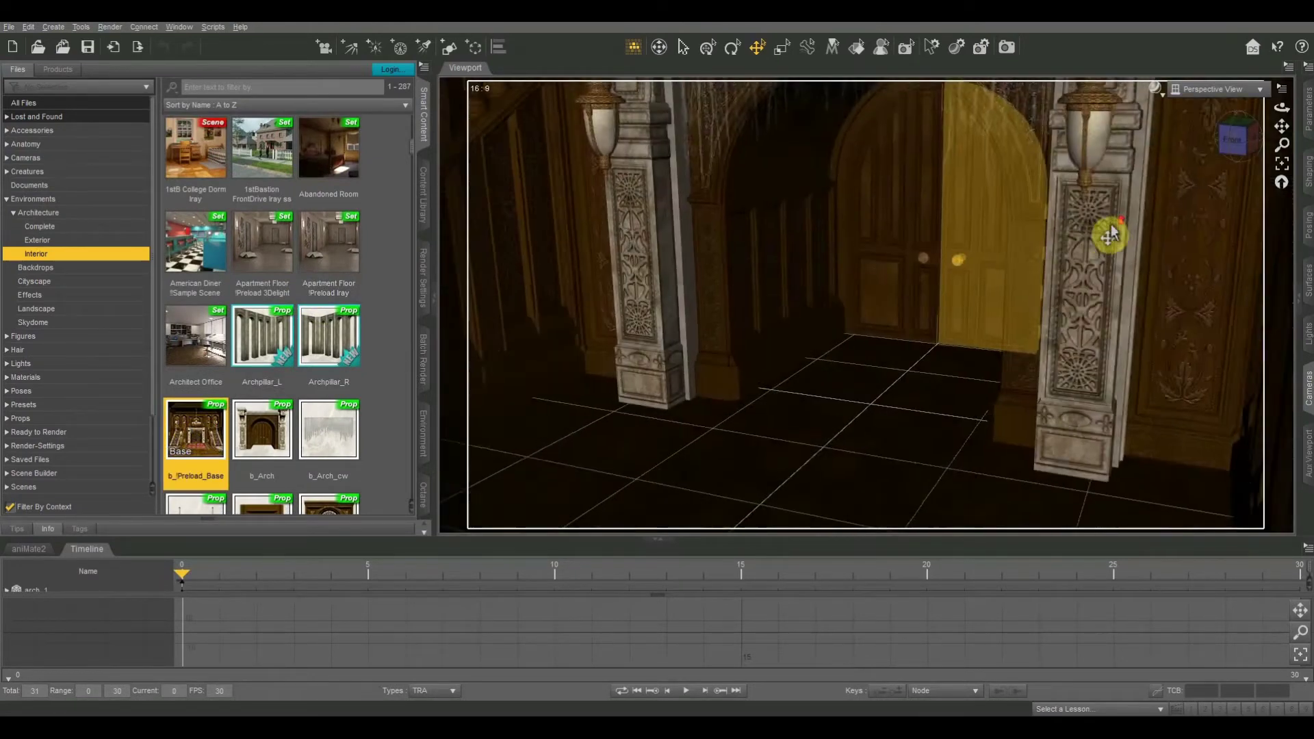
Search all Smart Content files for "spectre" and load the Raw Spectre Female actor into the hall.
{"action": "scroll", "coordinate": [1111, 235], "scroll_direction": "down", "scroll_amount": 5}
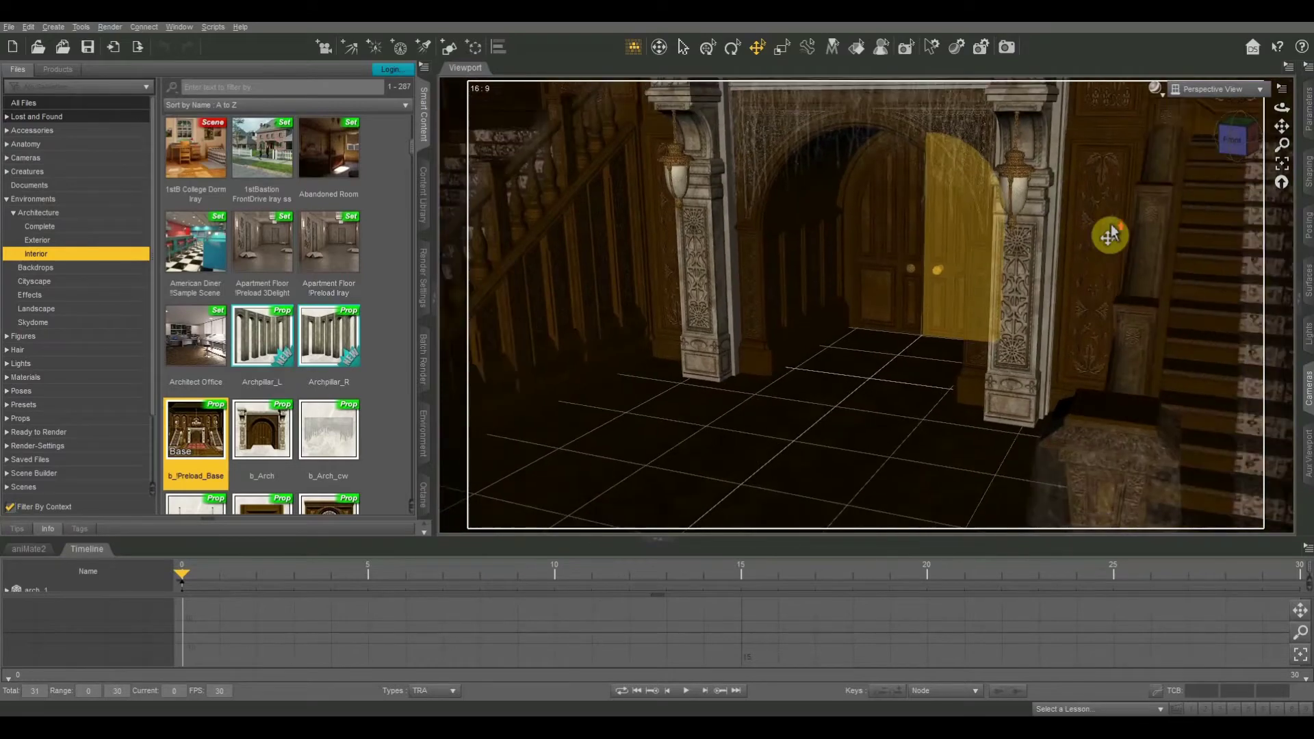
{"action": "left_click_drag", "start_coordinate": [1236, 141], "coordinate": [1265, 175]}
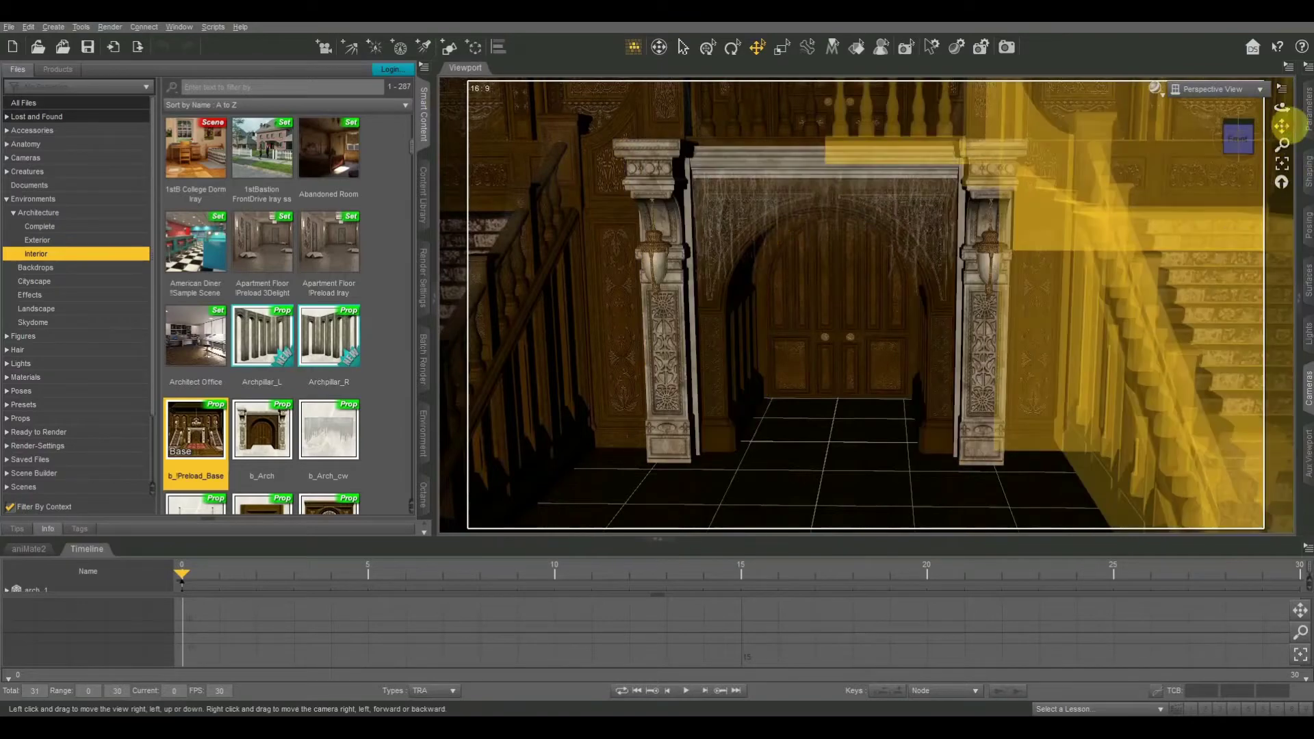
{"action": "left_click_drag", "start_coordinate": [1283, 124], "coordinate": [1285, 126]}
{"action": "scroll", "coordinate": [880, 199], "scroll_direction": "down", "scroll_amount": 2}
{"action": "left_click", "coordinate": [881, 199]}
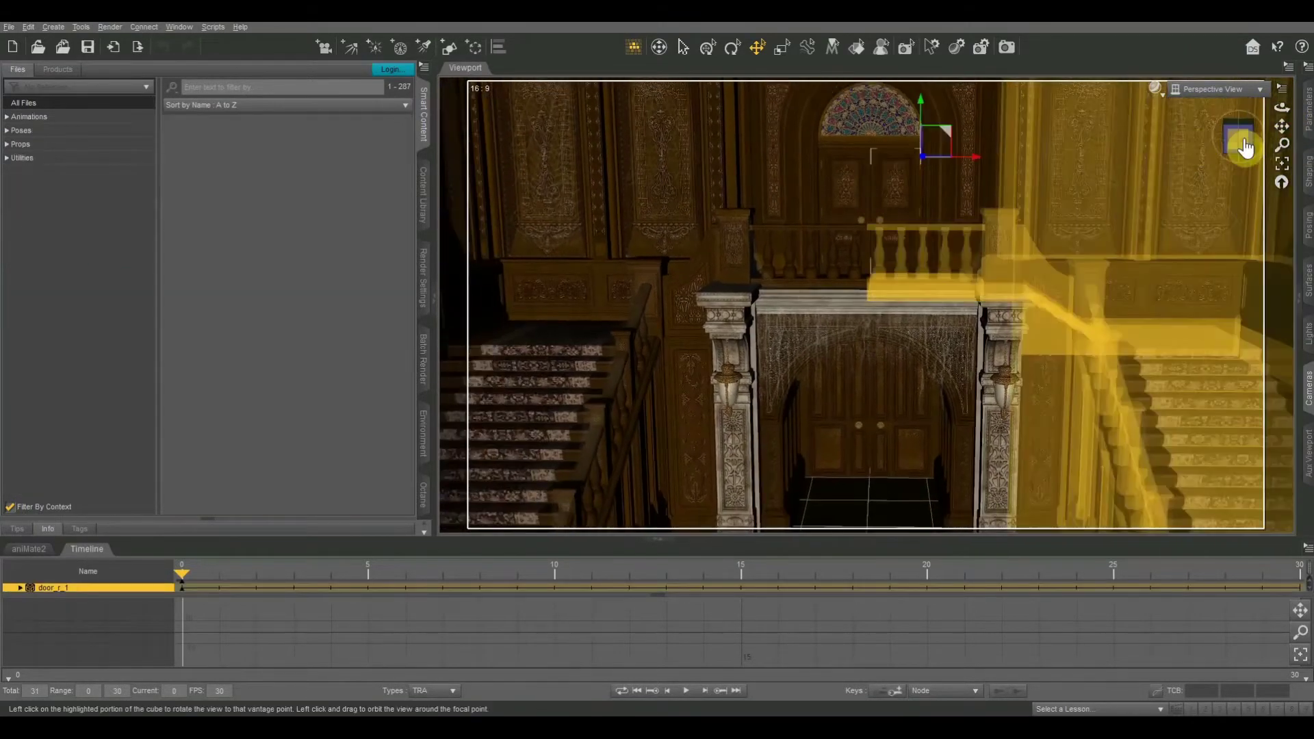
{"action": "left_click", "coordinate": [1238, 135]}
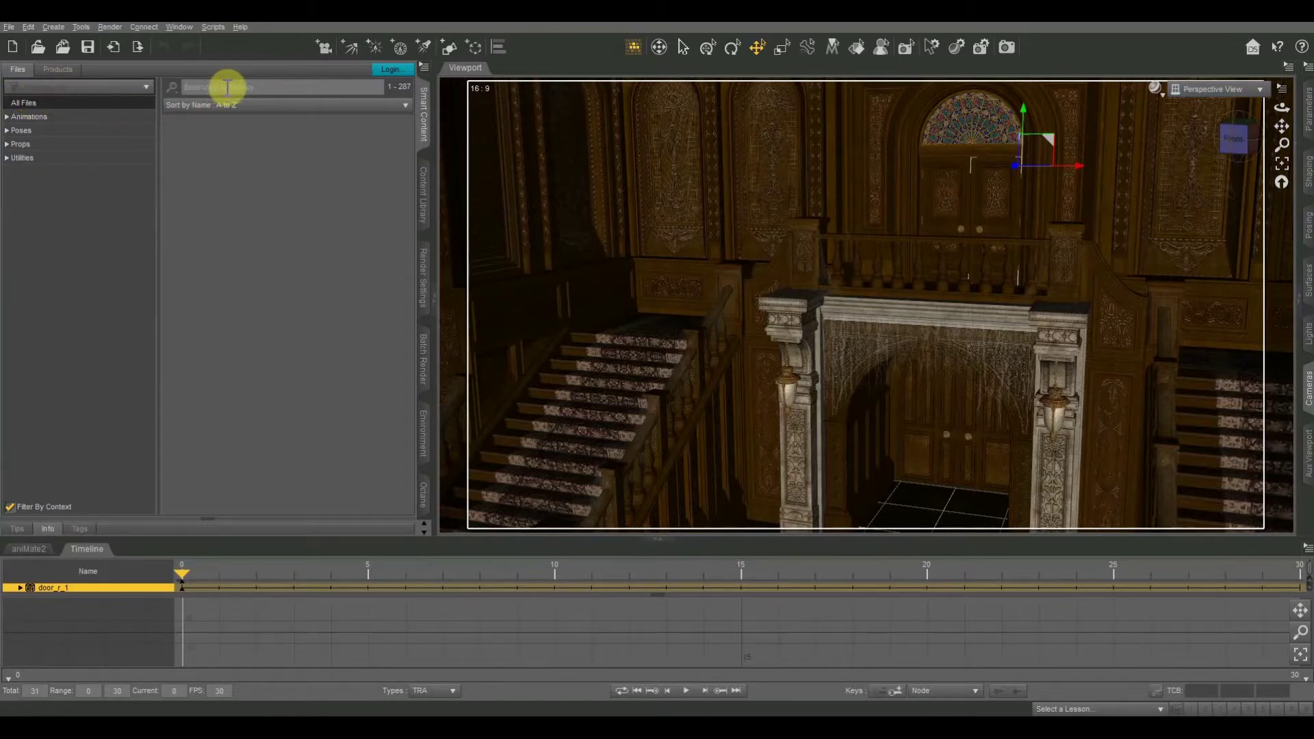
{"action": "left_click", "coordinate": [91, 112]}
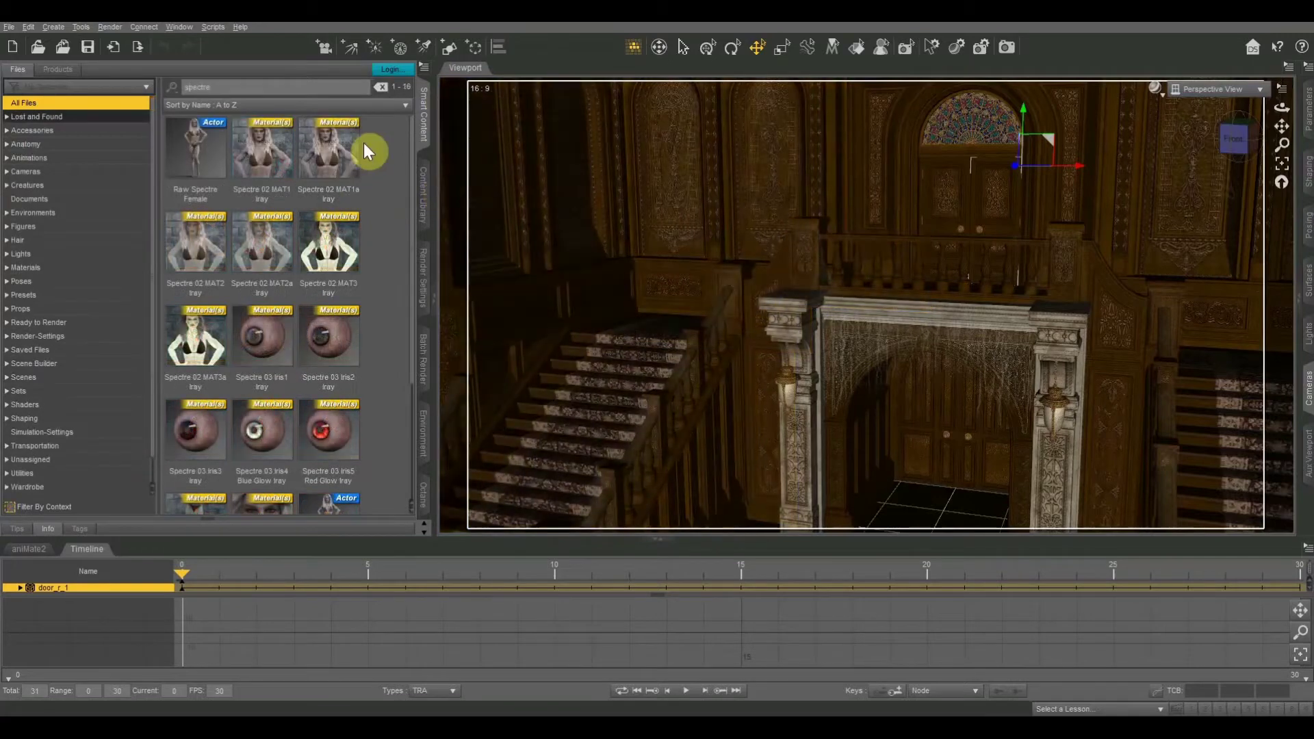
{"action": "mouse_move", "coordinate": [193, 147]}
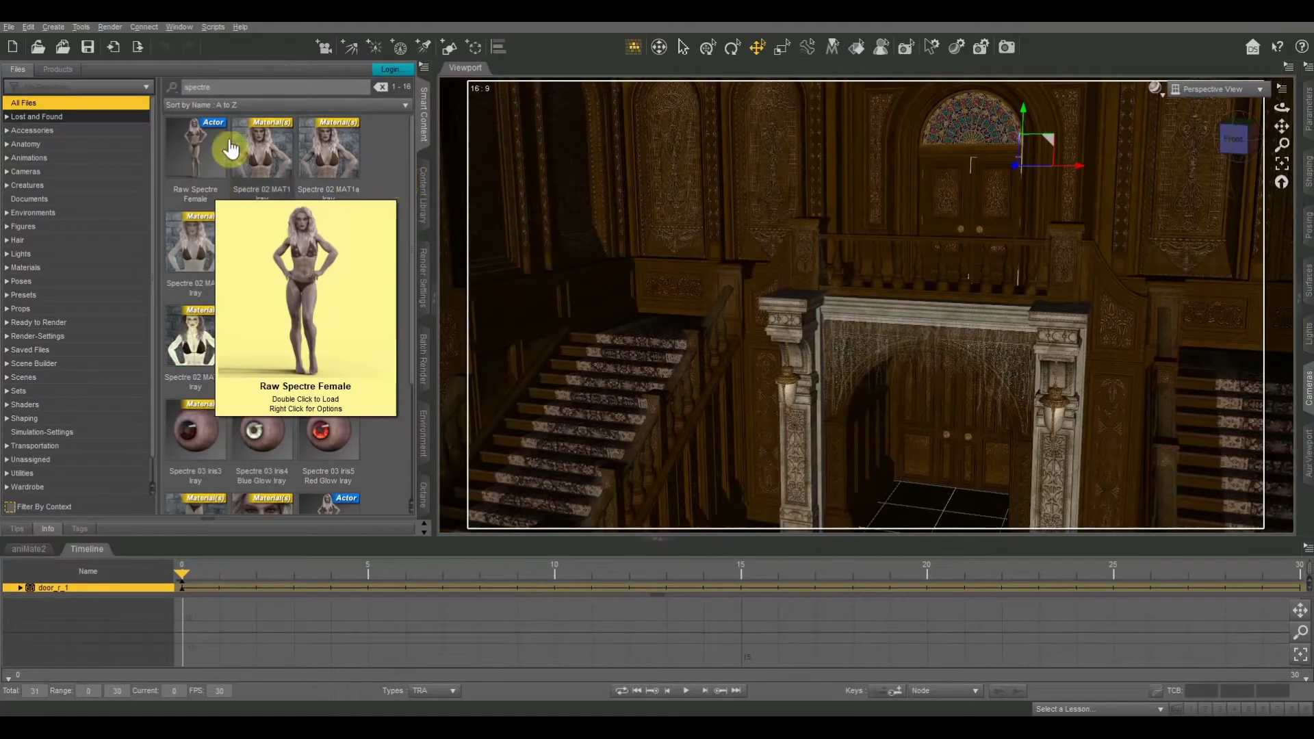
{"action": "double_click", "coordinate": [203, 149]}
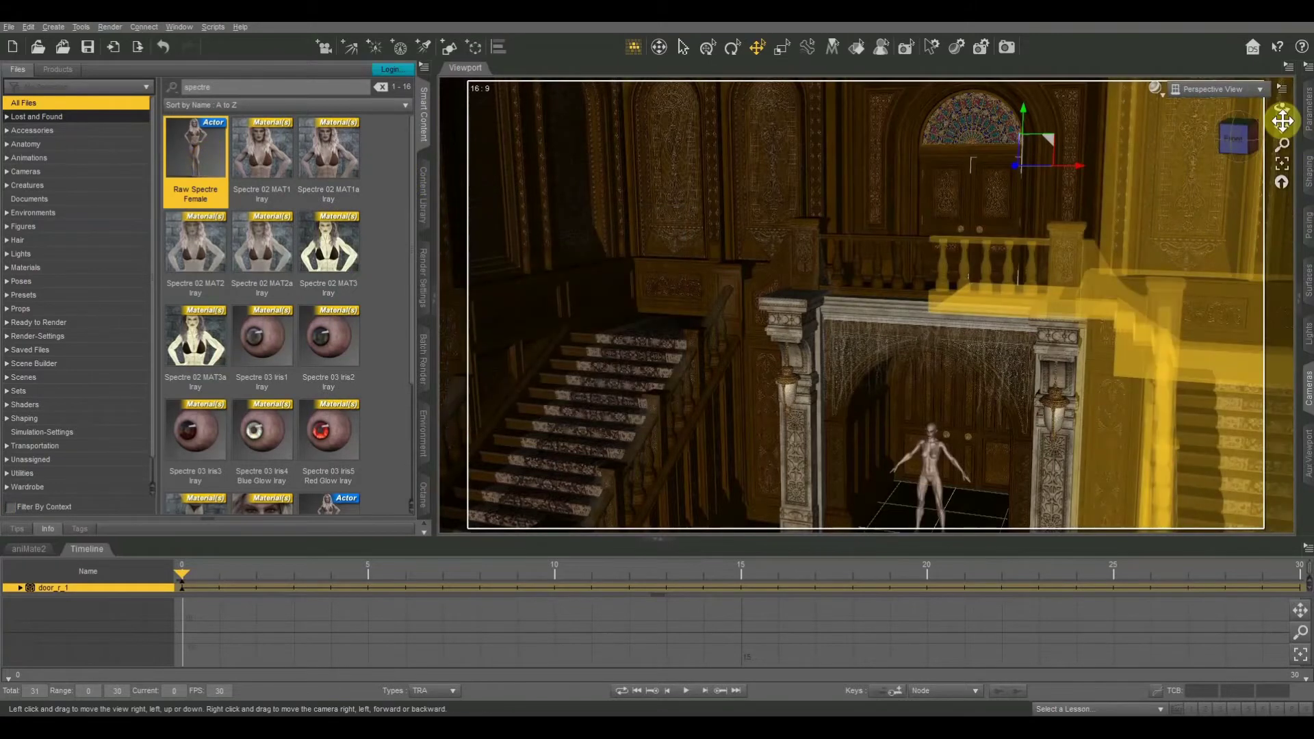
Move the Spectre Female figure from the hall floor to the top of the staircase left of the archway.
{"action": "left_click_drag", "start_coordinate": [1283, 126], "coordinate": [1273, 99]}
{"action": "left_click", "coordinate": [889, 432]}
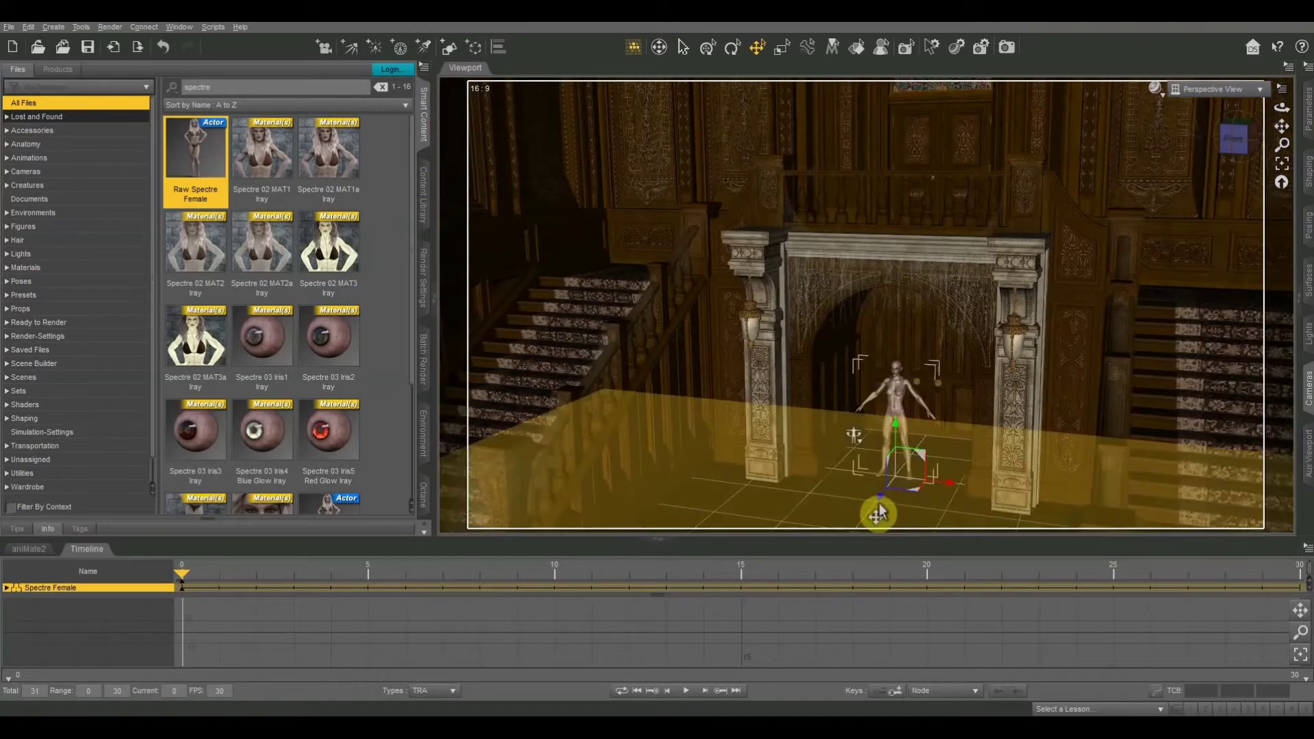
{"action": "left_click", "coordinate": [949, 490]}
{"action": "left_click", "coordinate": [899, 428]}
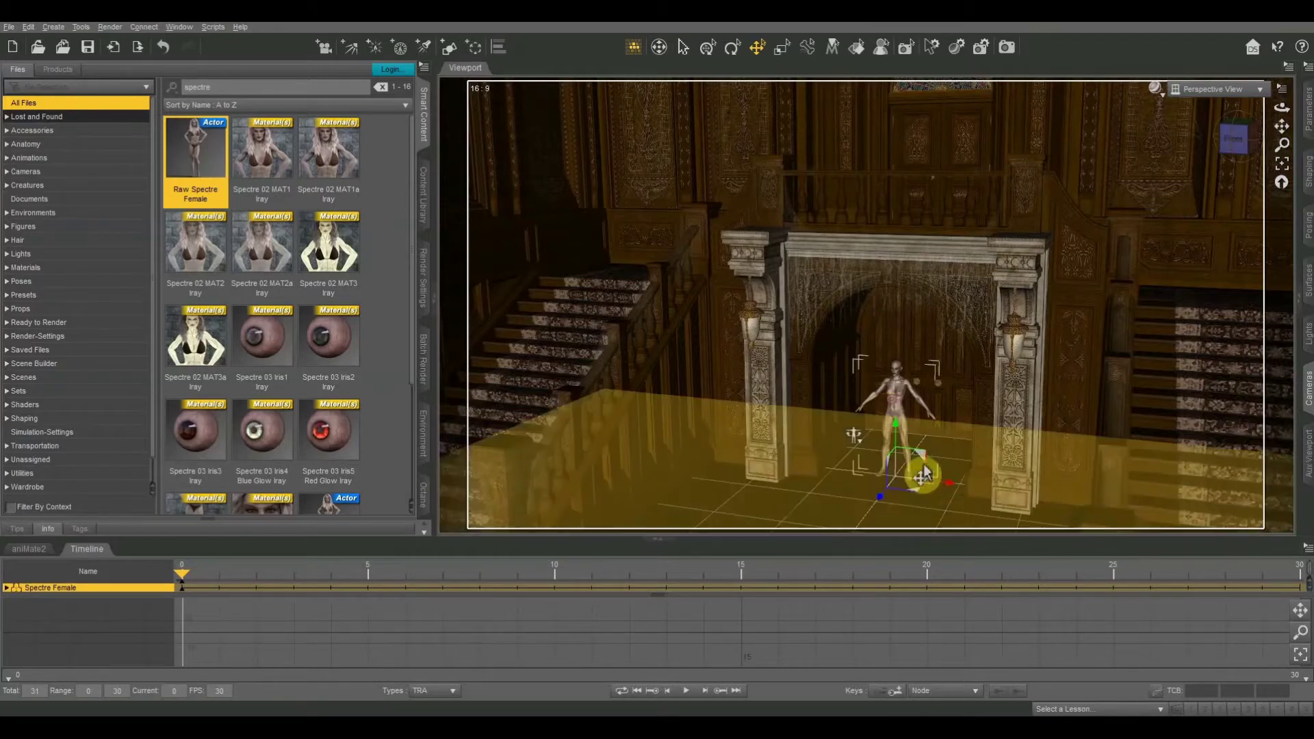
{"action": "left_click_drag", "start_coordinate": [947, 484], "coordinate": [642, 454]}
{"action": "left_click_drag", "start_coordinate": [598, 400], "coordinate": [578, 229]}
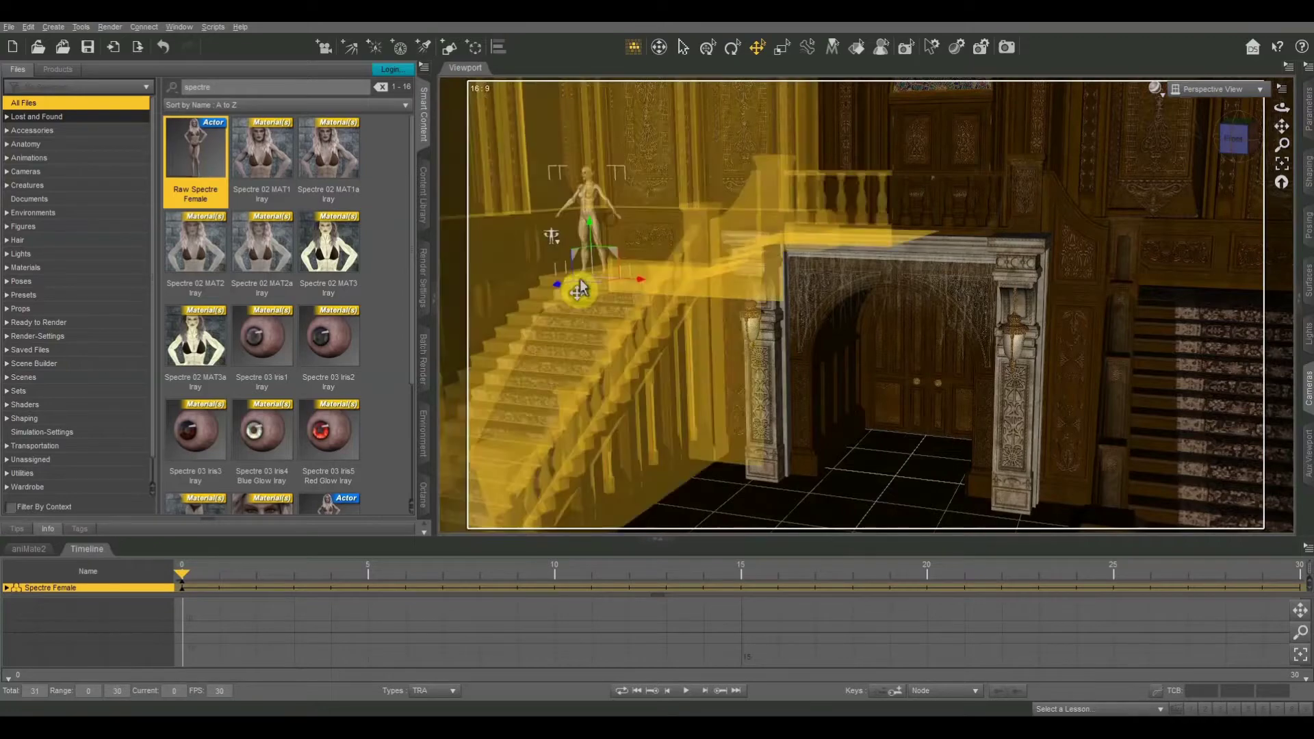
{"action": "left_click_drag", "start_coordinate": [572, 290], "coordinate": [586, 289]}
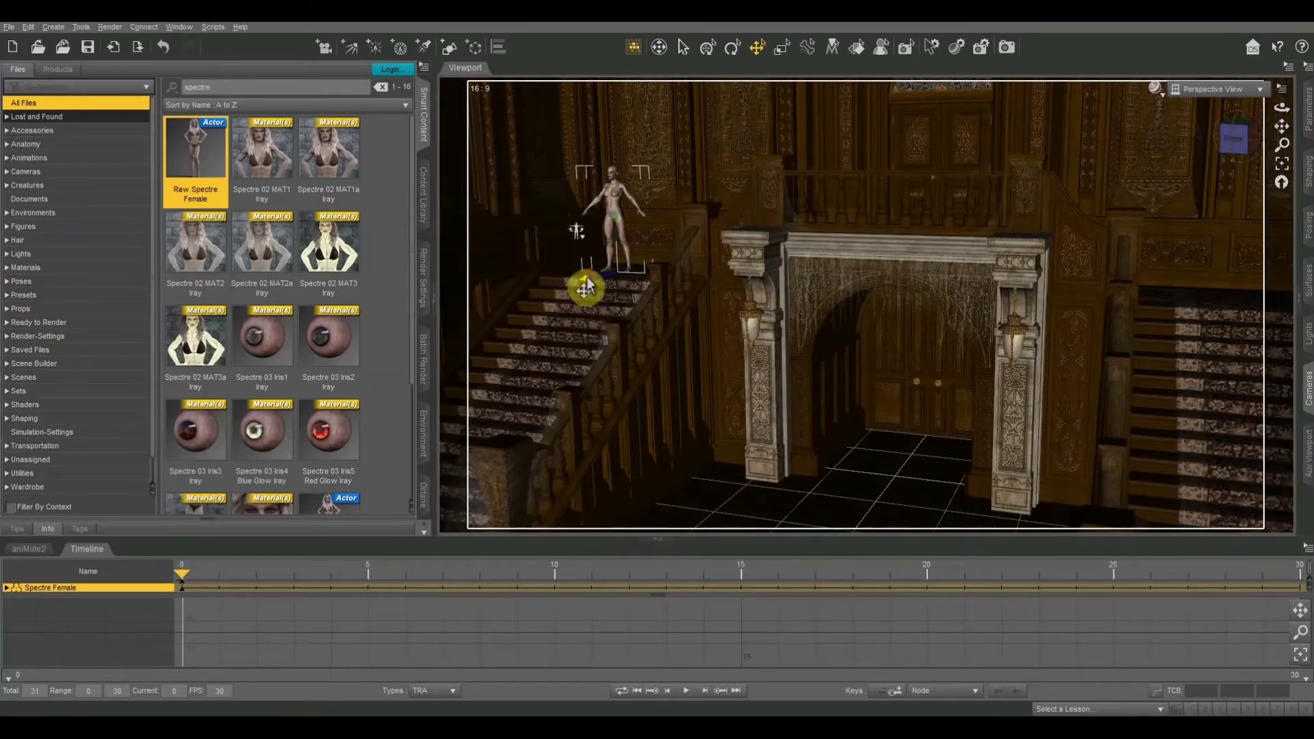
Fine-tune the Spectre Female's position on the stair landing and rotate the figure to face the balcony.
{"action": "scroll", "coordinate": [1029, 126], "scroll_direction": "up", "scroll_amount": 10}
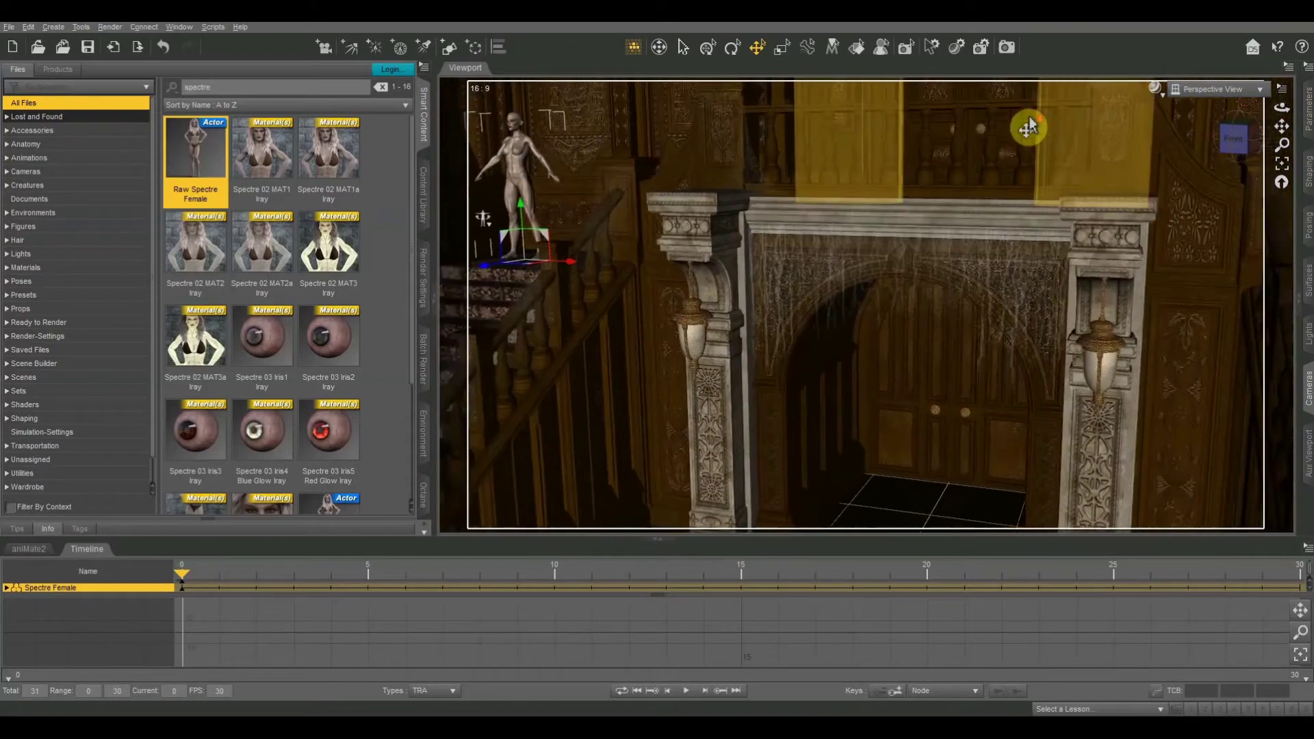
{"action": "left_click_drag", "start_coordinate": [1282, 128], "coordinate": [1256, 165]}
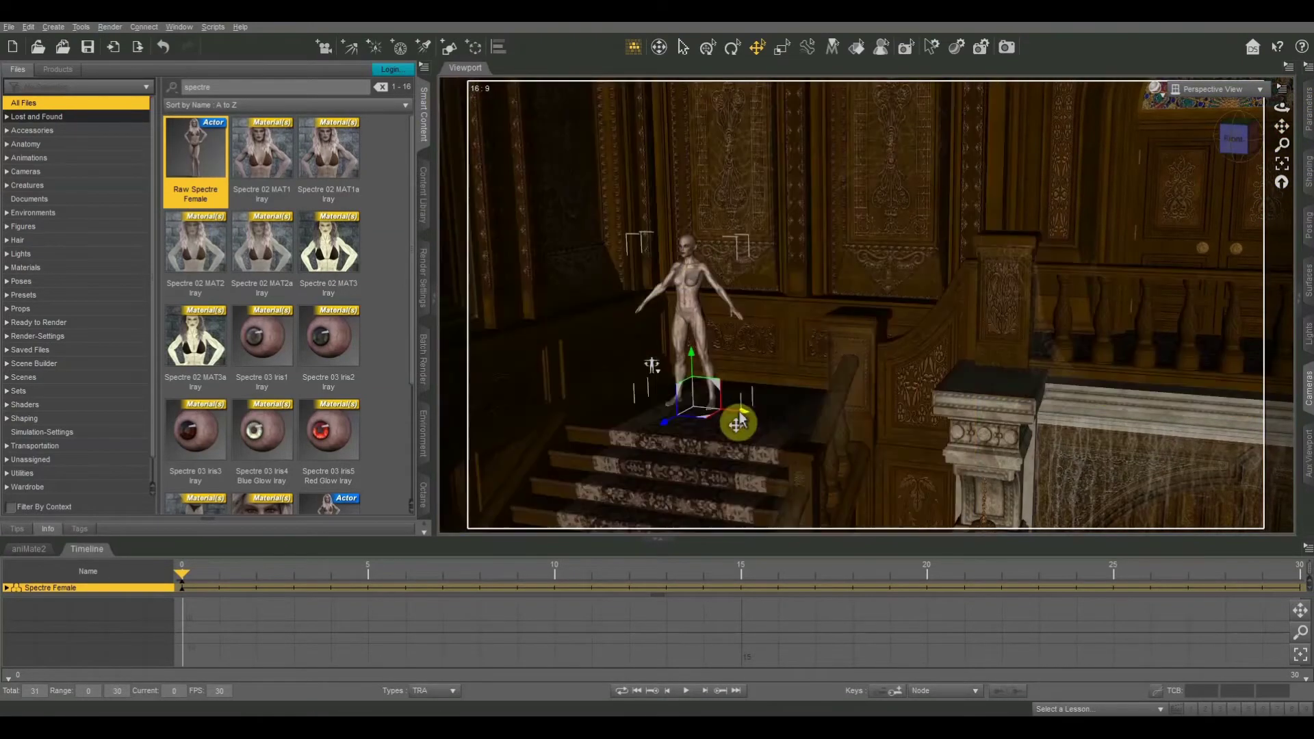
{"action": "left_click_drag", "start_coordinate": [746, 423], "coordinate": [766, 440]}
{"action": "left_click", "coordinate": [733, 47]}
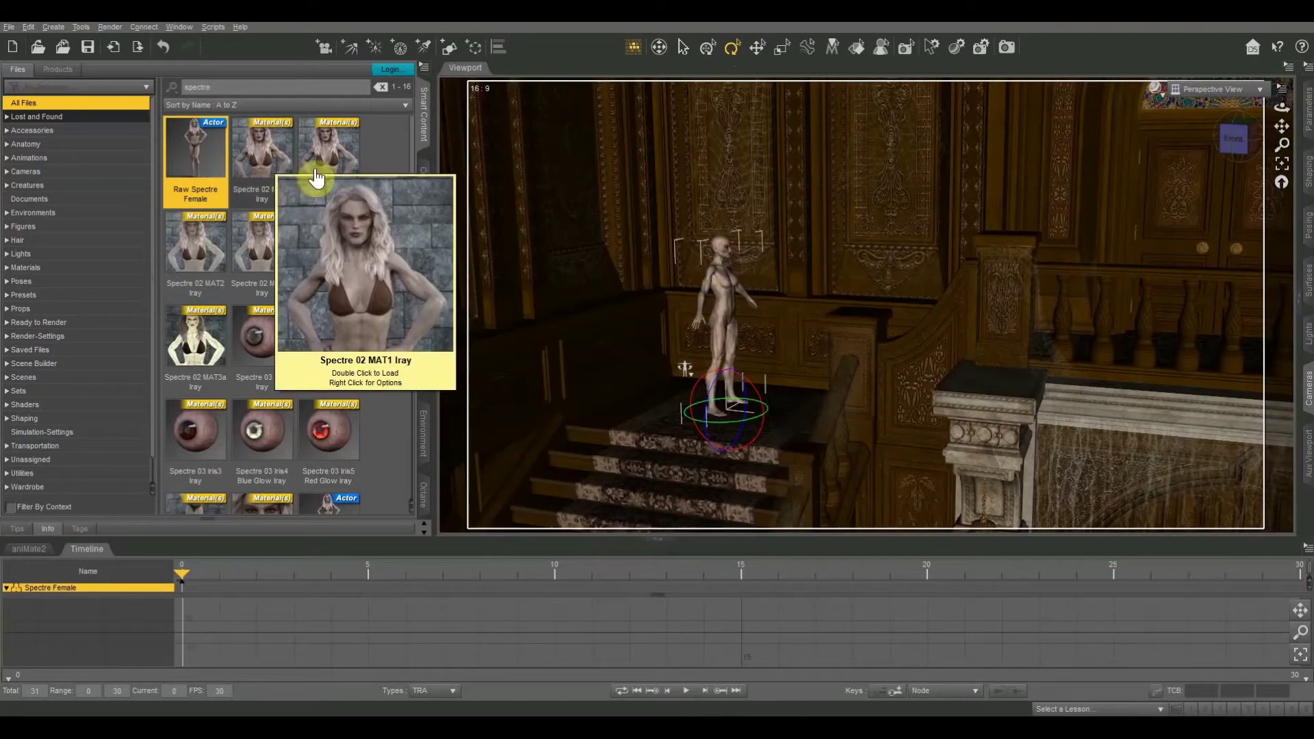
Apply the Spectre 02 MAT2 Iray skin and the Spectre 03 Iris4 Blue Glow Iray eye material to the figure.
{"action": "mouse_move", "coordinate": [248, 255]}
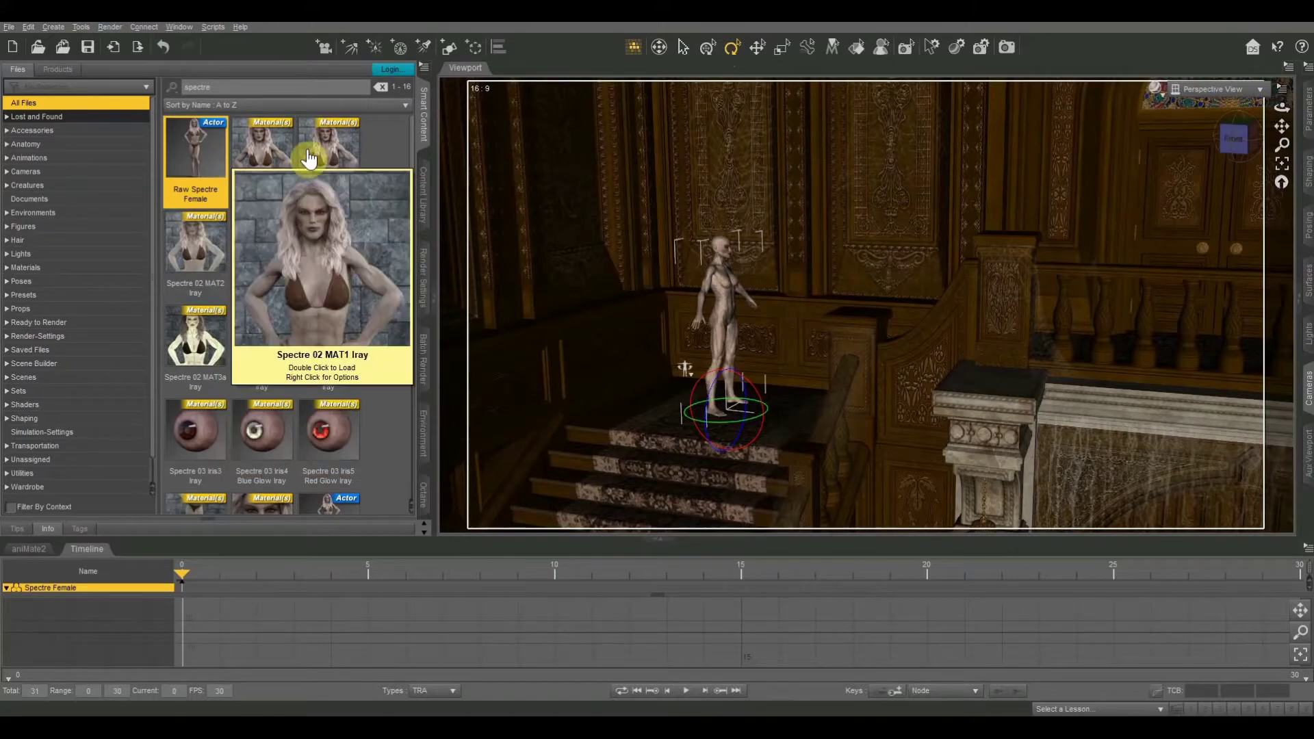
{"action": "mouse_move", "coordinate": [306, 152]}
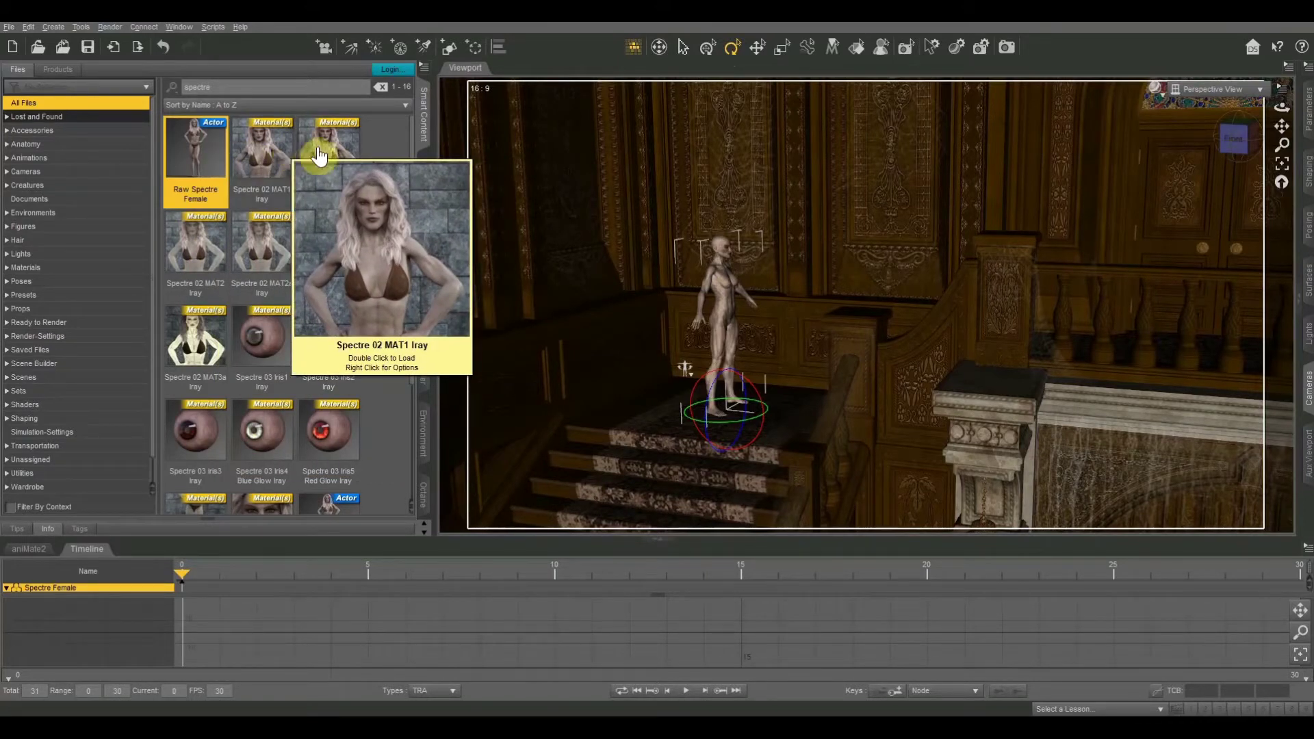
{"action": "mouse_move", "coordinate": [338, 166]}
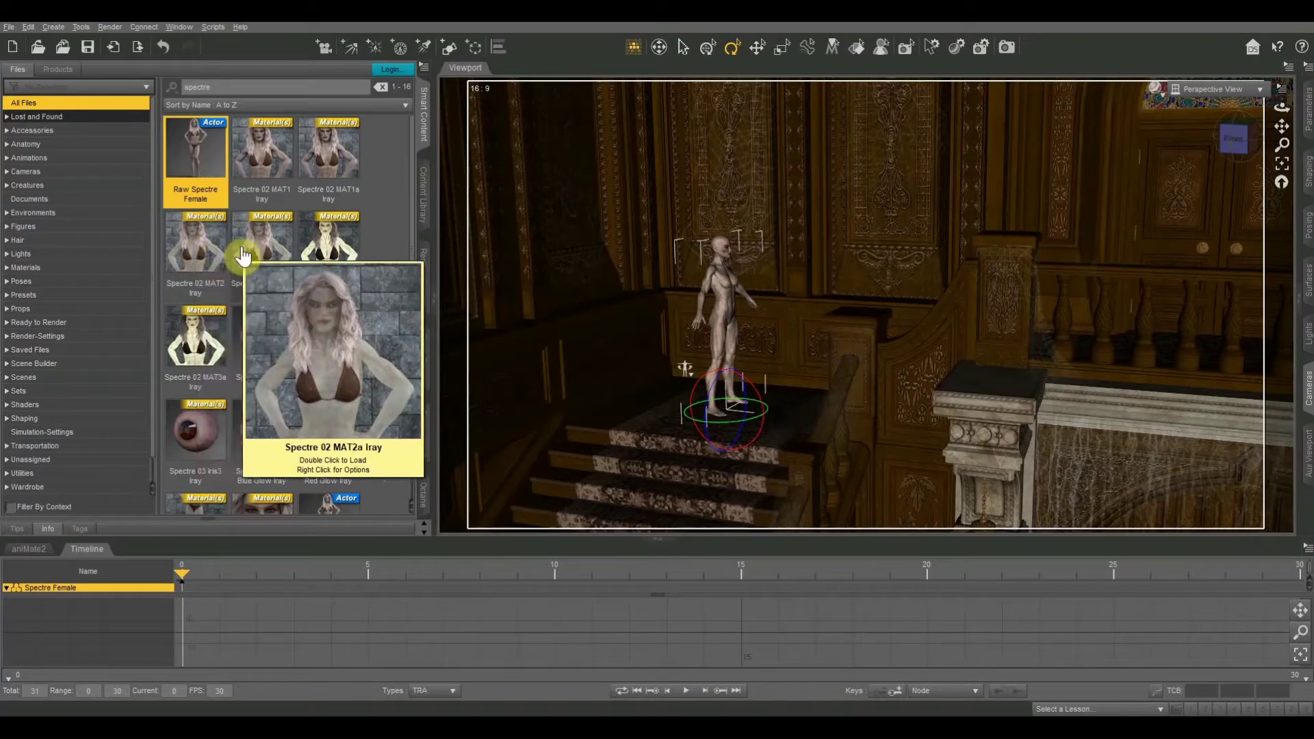
{"action": "double_click", "coordinate": [197, 257]}
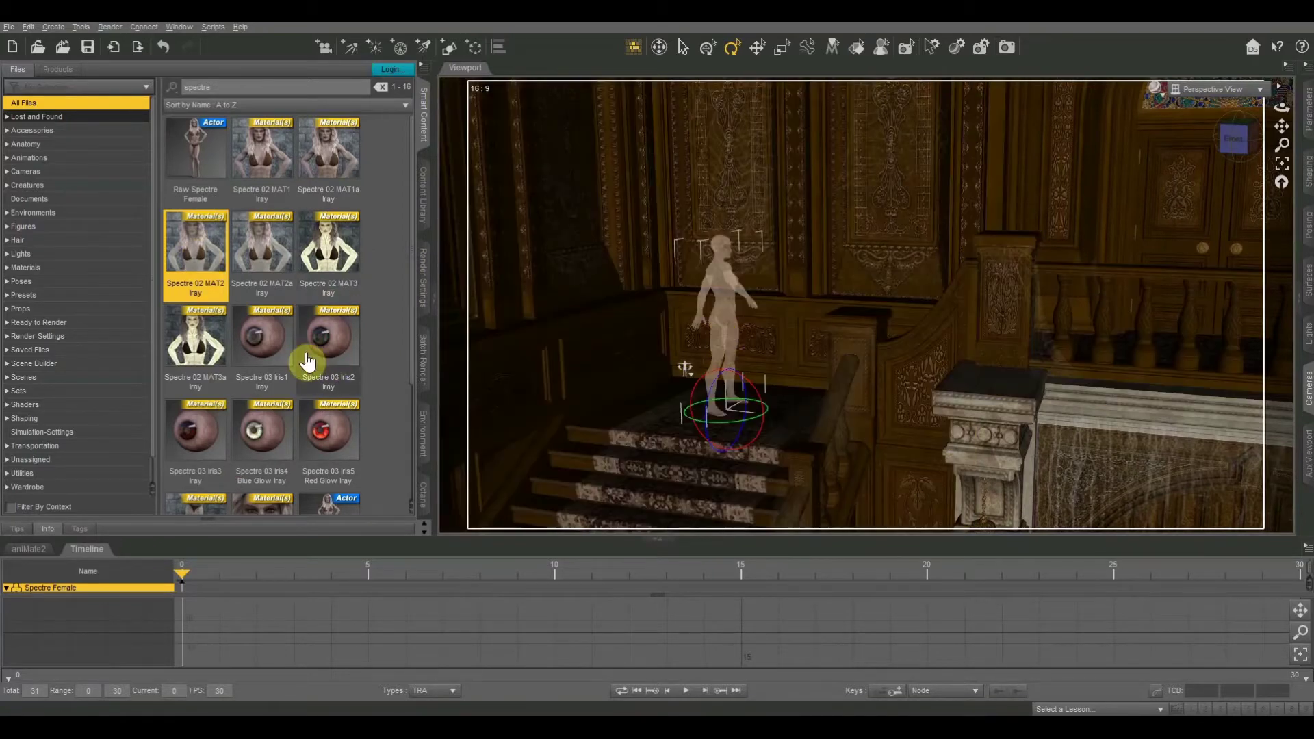
{"action": "scroll", "coordinate": [304, 356], "scroll_direction": "down", "scroll_amount": 2}
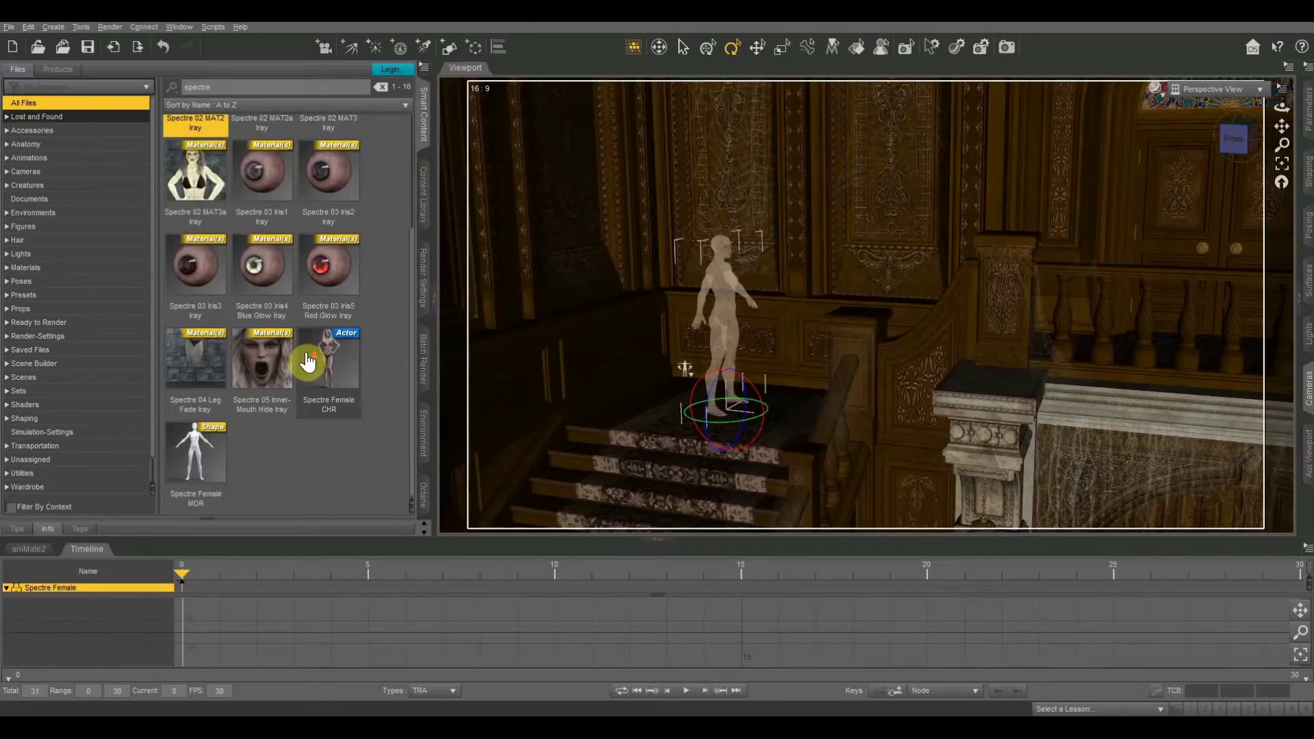
{"action": "double_click", "coordinate": [274, 276]}
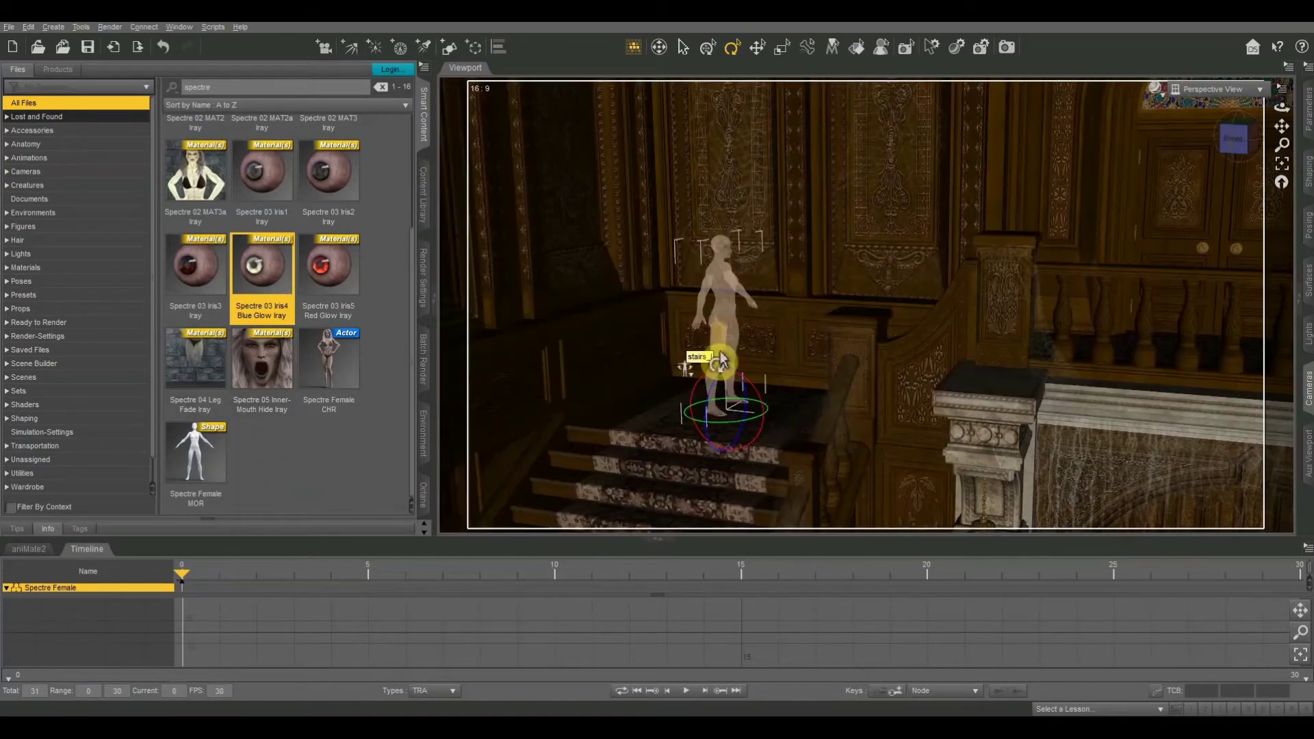
Apply the Spectre 04 Leg Fade Iray and Spectre 05 Inner-Mouth Hide Iray materials to the figure.
{"action": "mouse_move", "coordinate": [339, 373]}
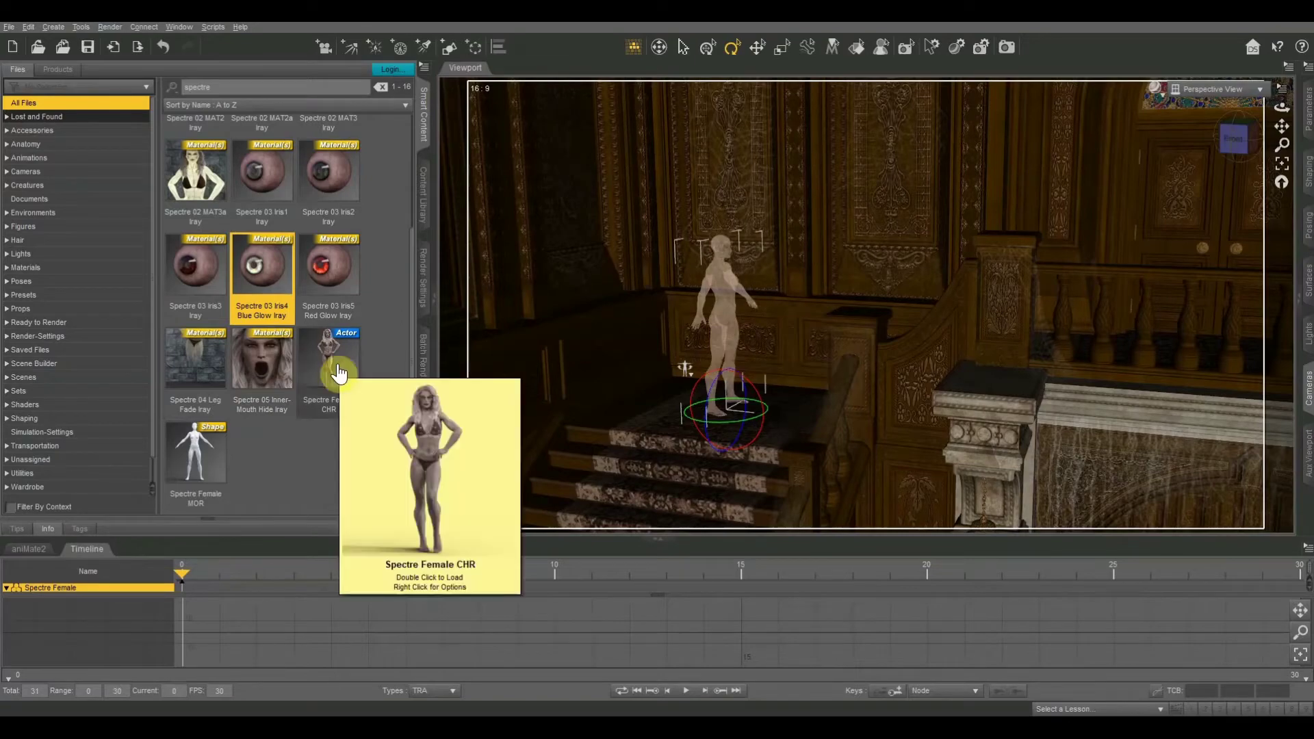
{"action": "double_click", "coordinate": [196, 364]}
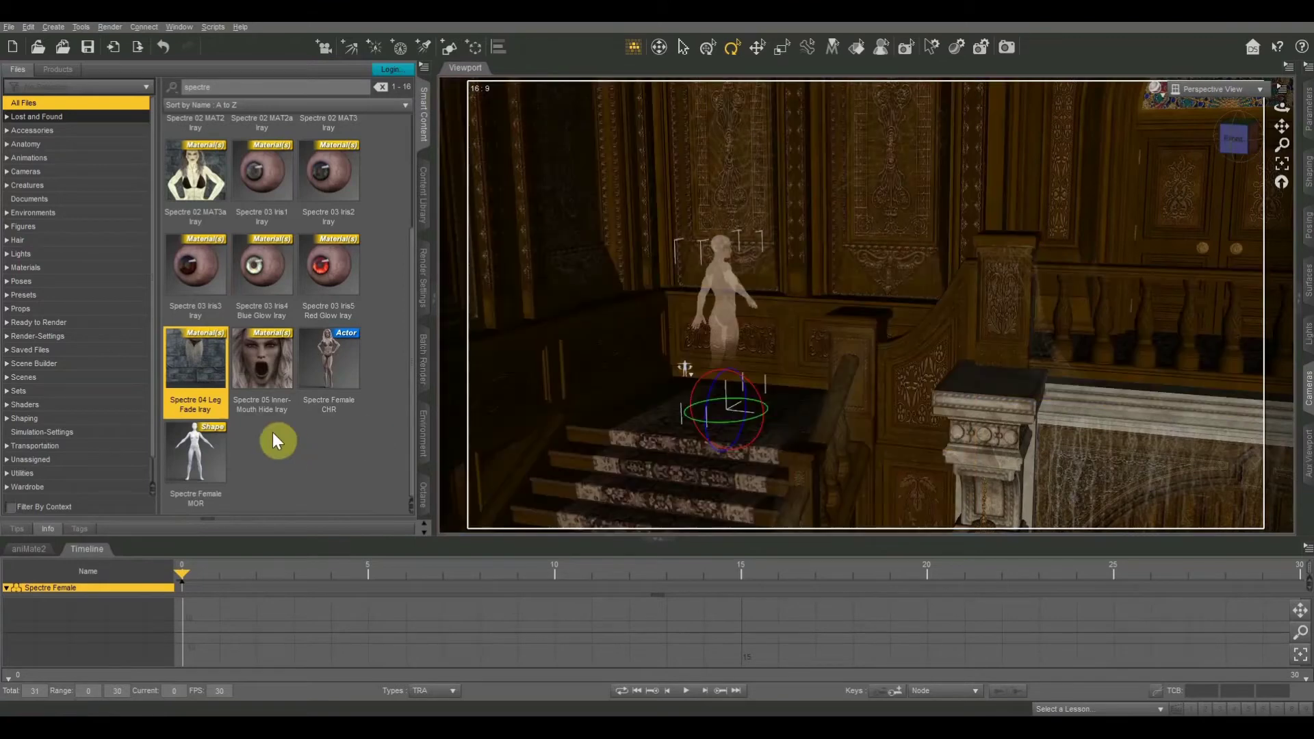
{"action": "mouse_move", "coordinate": [261, 370]}
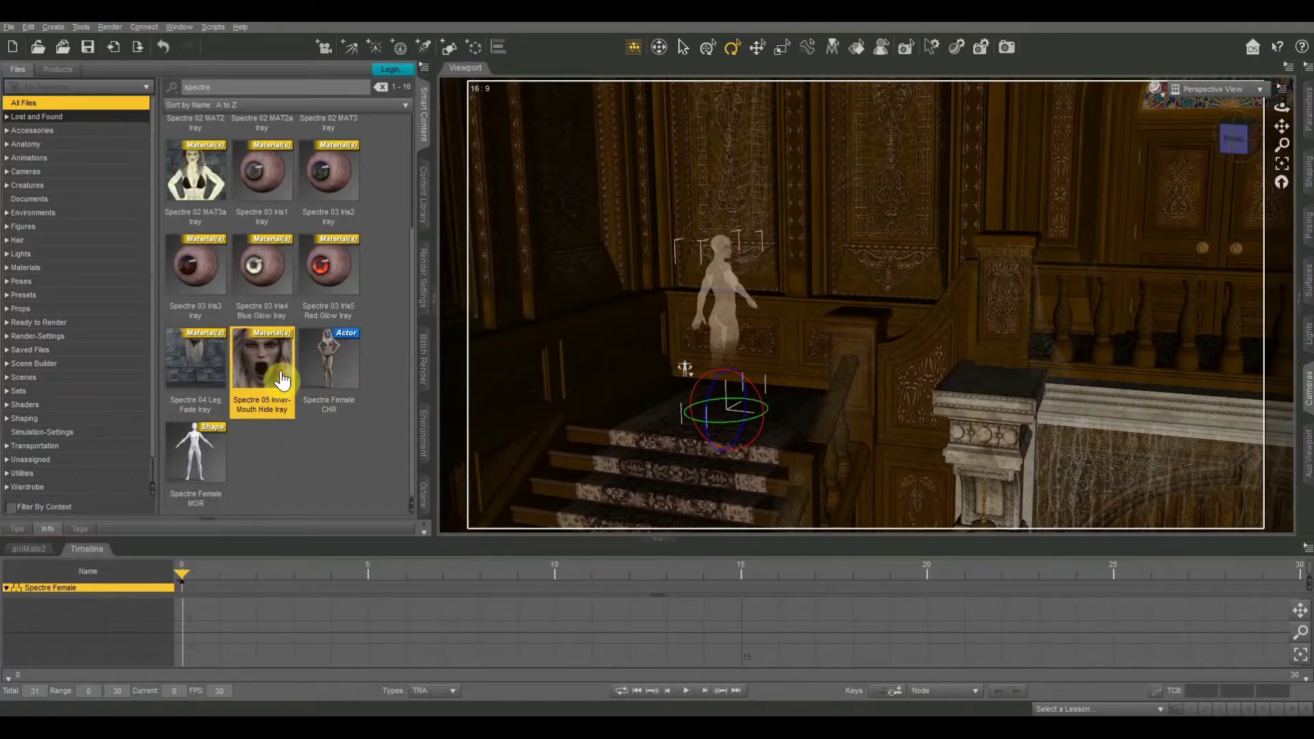
{"action": "left_click_drag", "start_coordinate": [282, 379], "coordinate": [649, 363]}
{"action": "left_click_drag", "start_coordinate": [536, 350], "coordinate": [373, 339]}
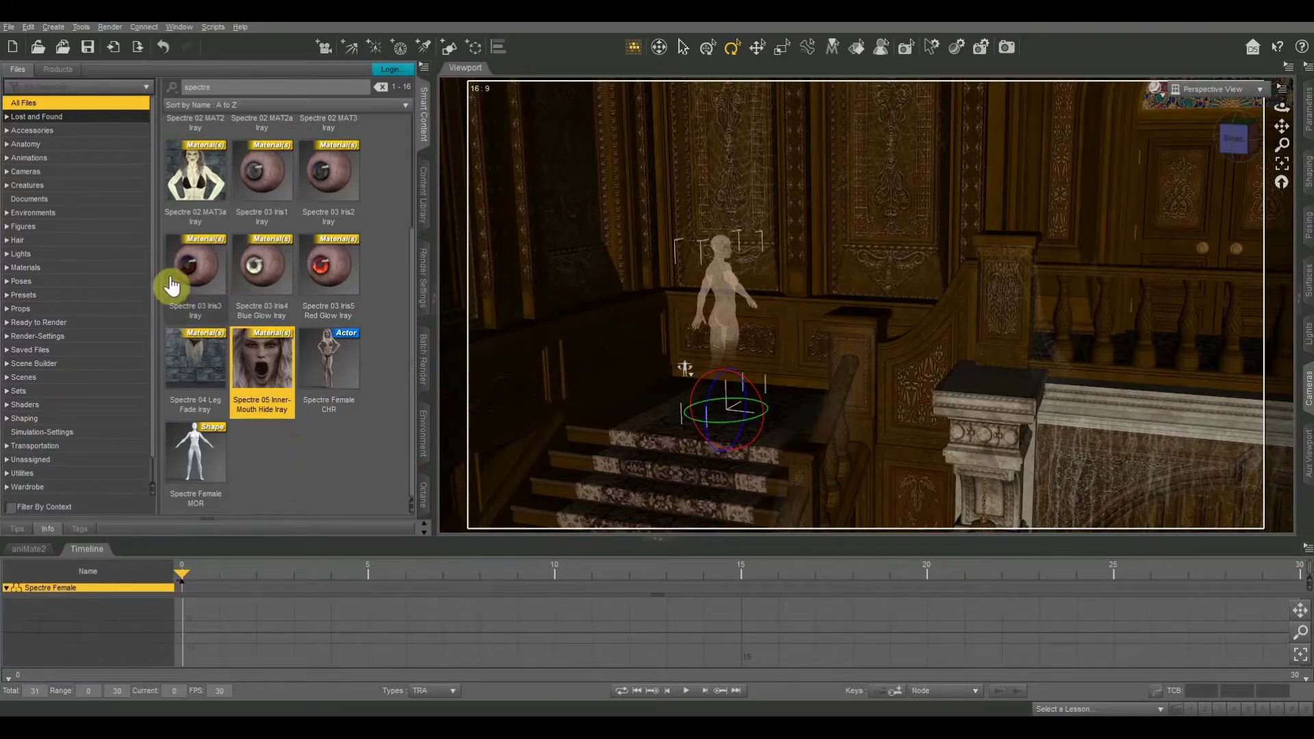
Load the Sorrow Hair from the long hair category onto the Spectre Female, clearing the "spectre" search filter.
{"action": "left_click", "coordinate": [30, 241]}
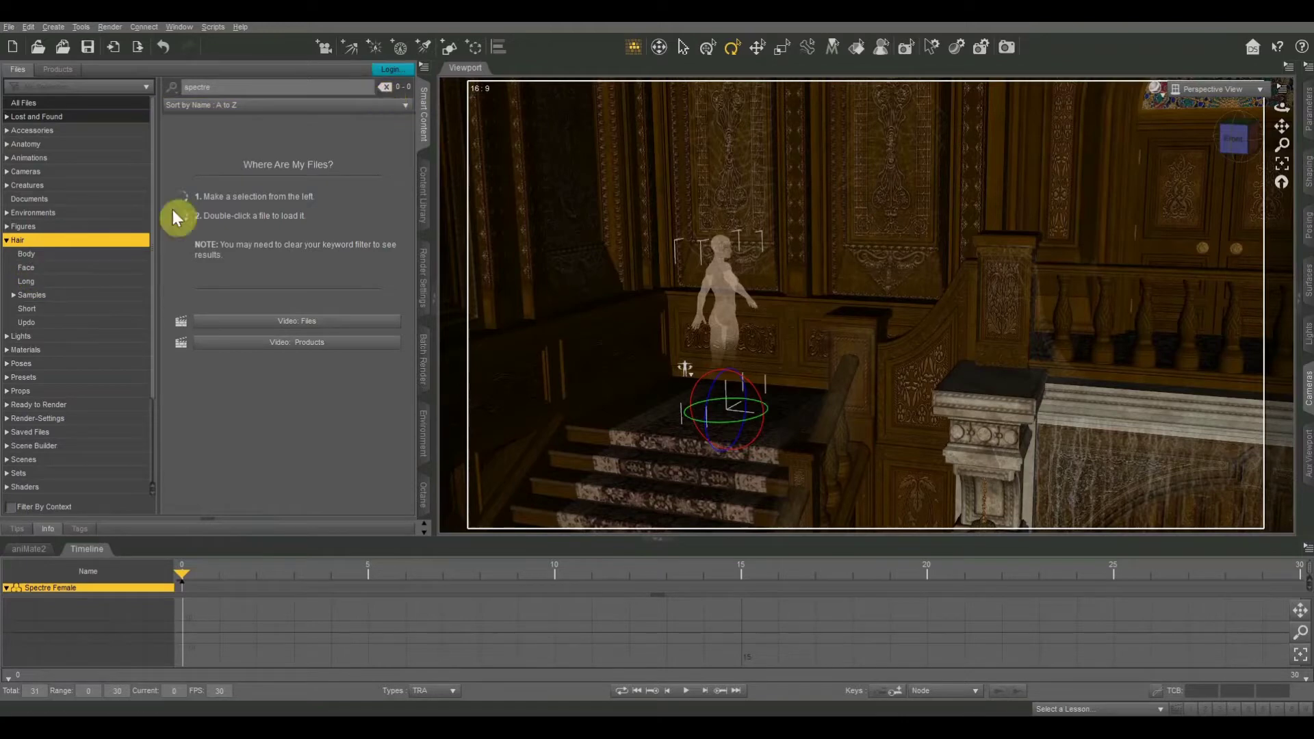
{"action": "left_click", "coordinate": [51, 282]}
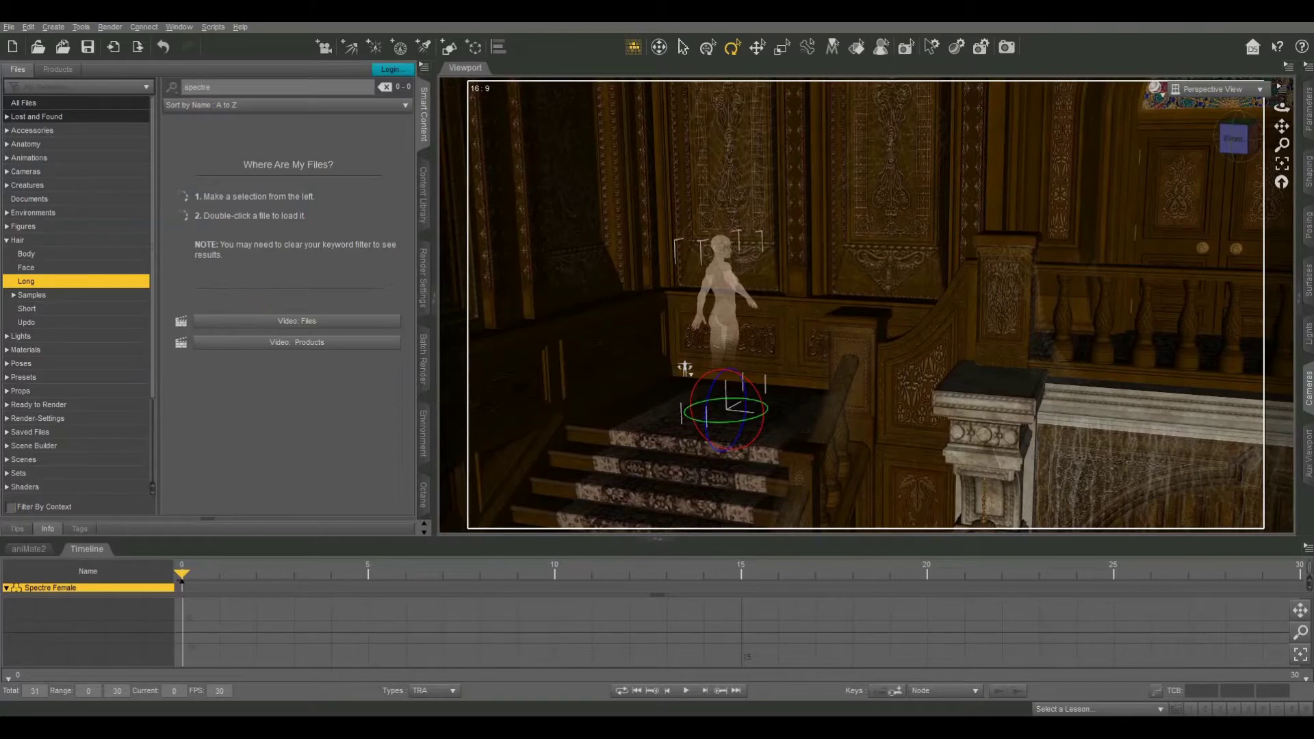
{"action": "left_click", "coordinate": [385, 86]}
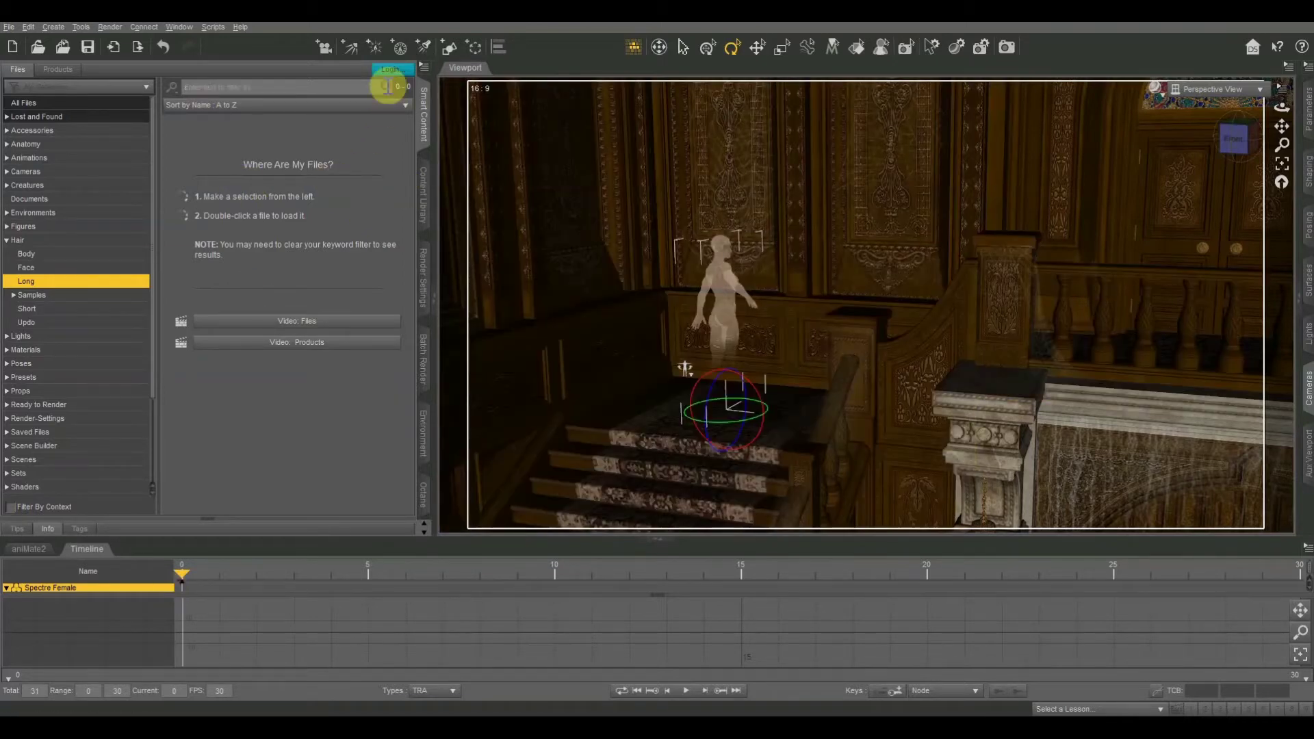
{"action": "scroll", "coordinate": [303, 271], "scroll_direction": "down", "scroll_amount": 20}
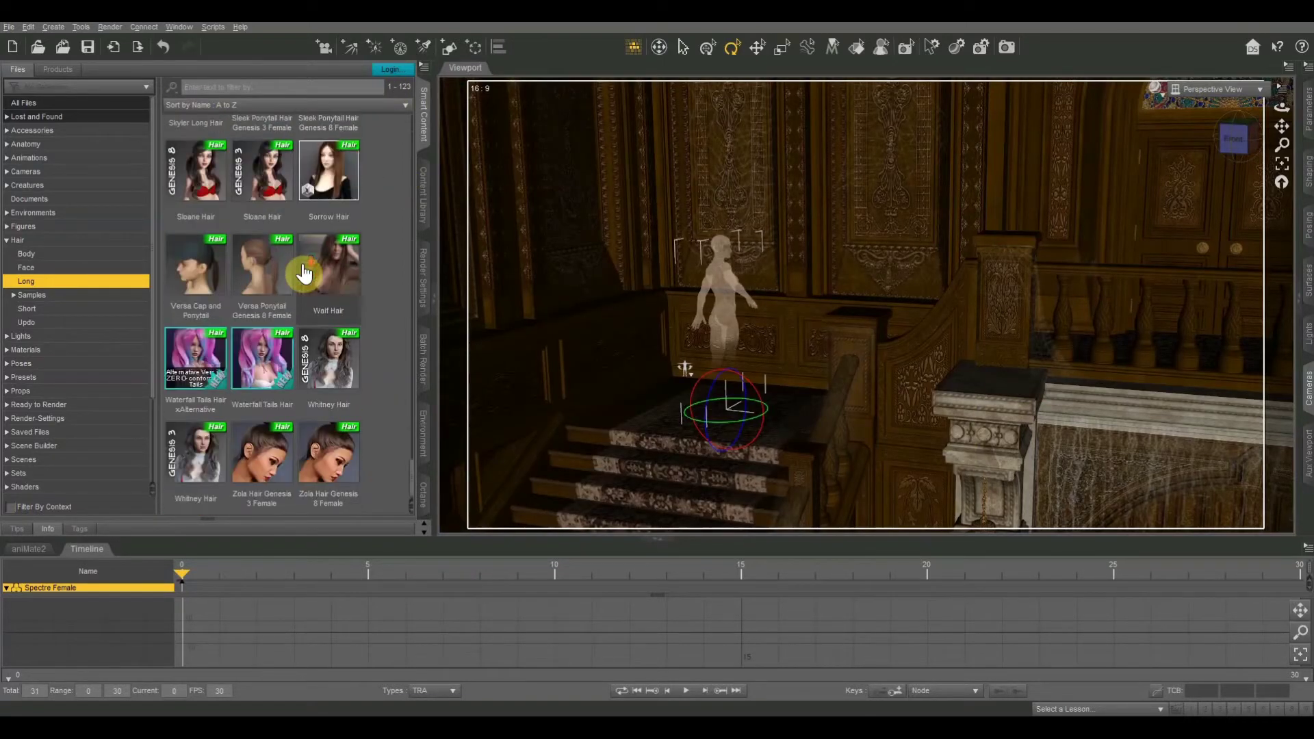
{"action": "mouse_move", "coordinate": [331, 275]}
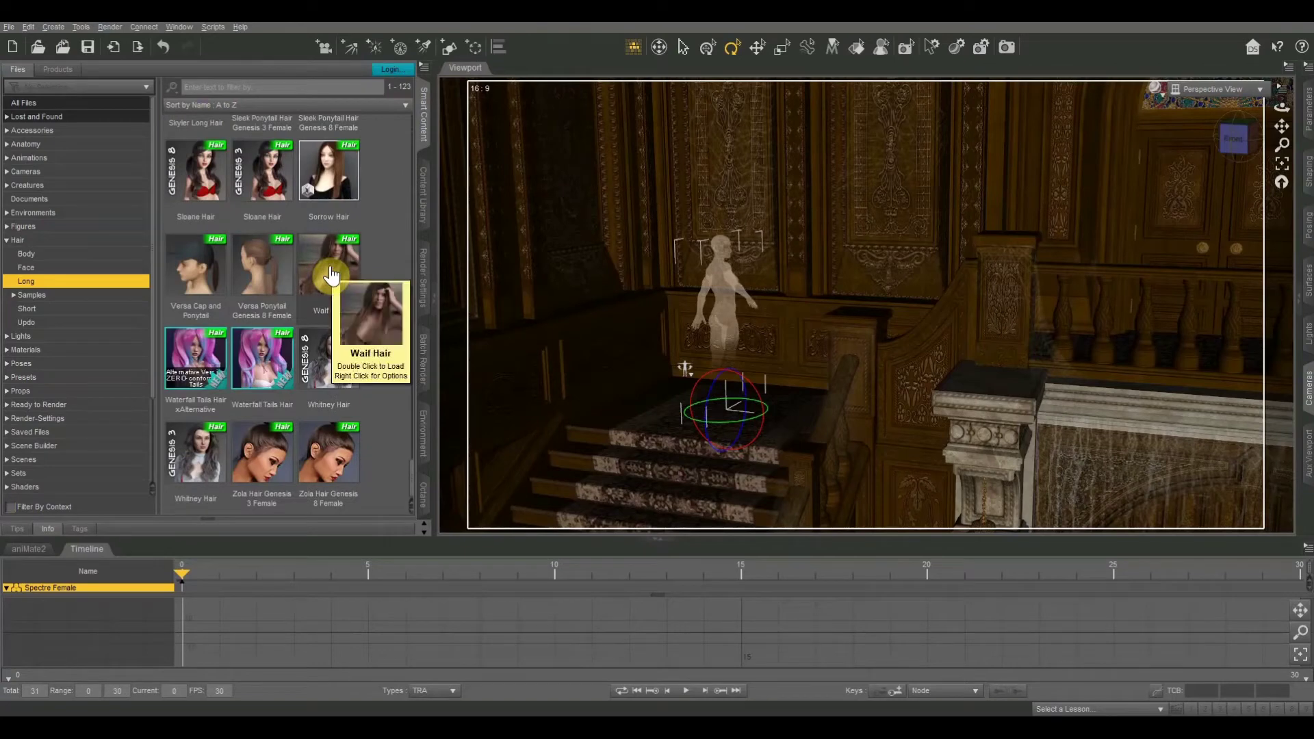
{"action": "scroll", "coordinate": [331, 276], "scroll_direction": "up", "scroll_amount": 5}
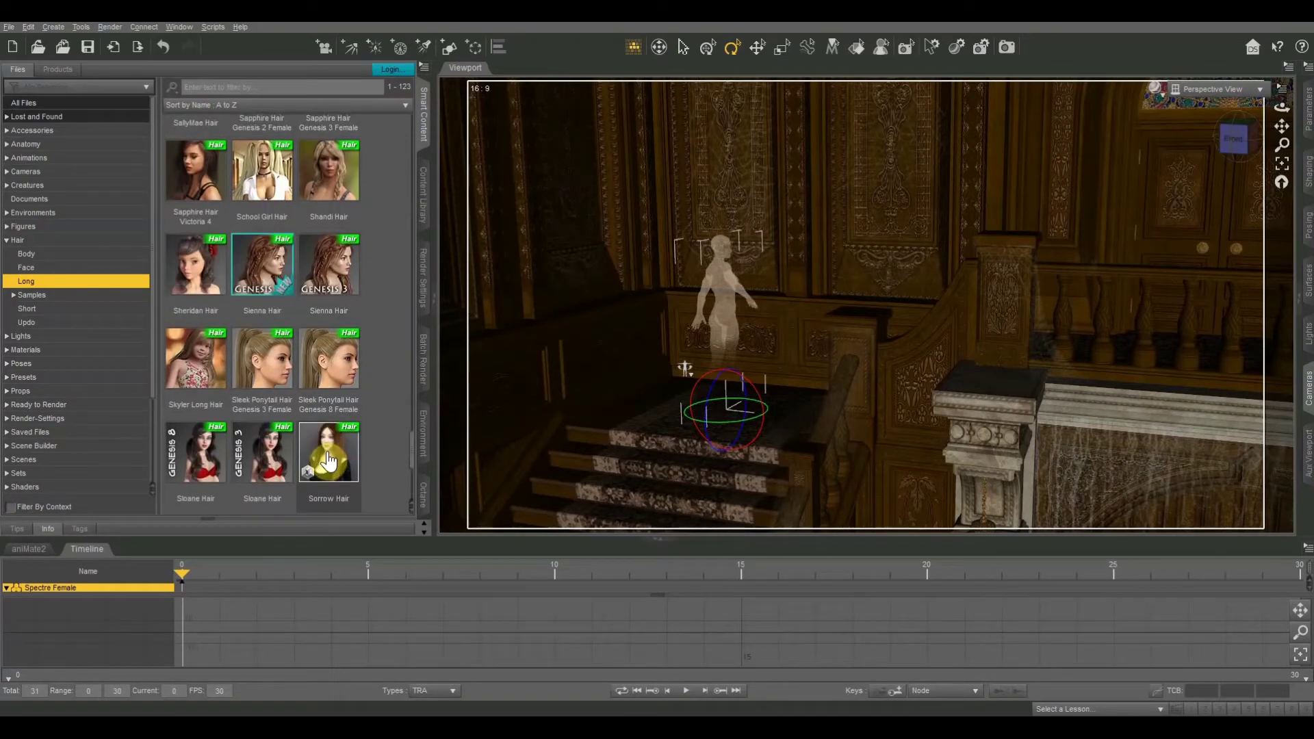
{"action": "double_click", "coordinate": [329, 460]}
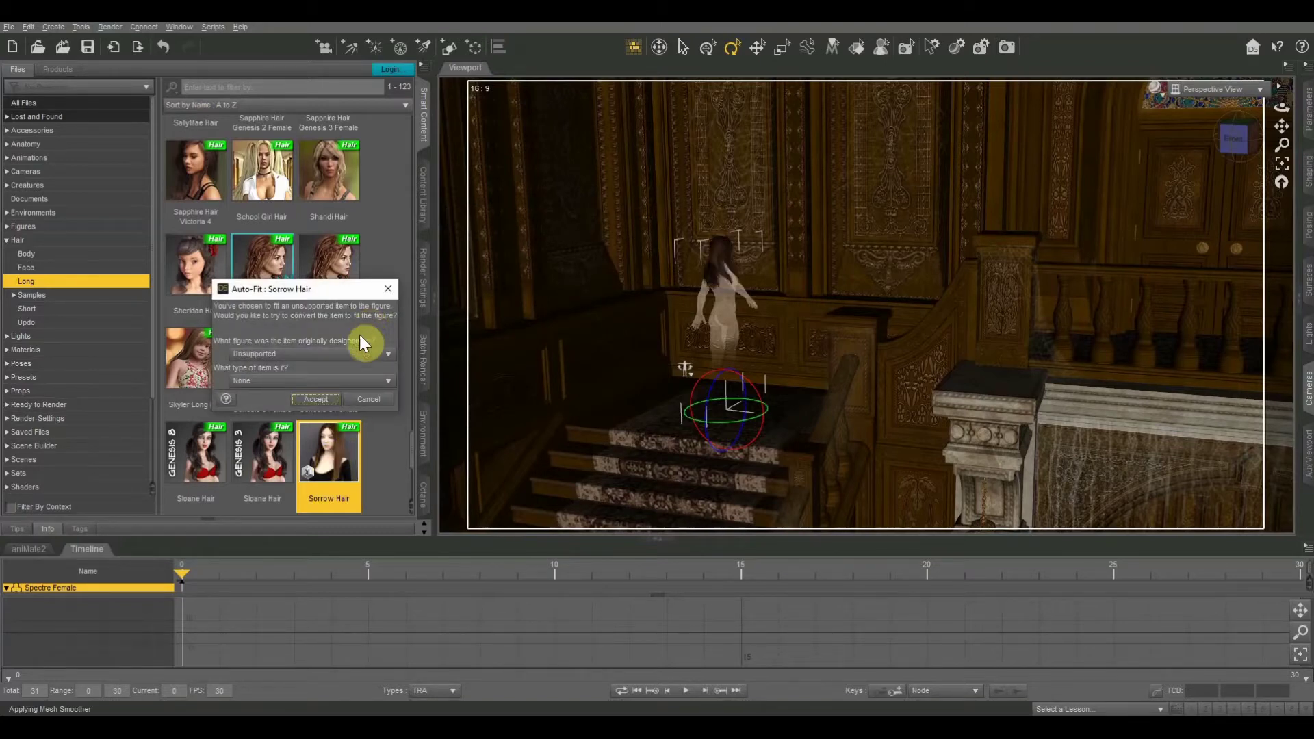
Auto-fit the Sorrow Hair with Genesis 3 Female as the original figure and Hair/Shoulder Length Hair as the item type.
{"action": "left_click", "coordinate": [340, 356]}
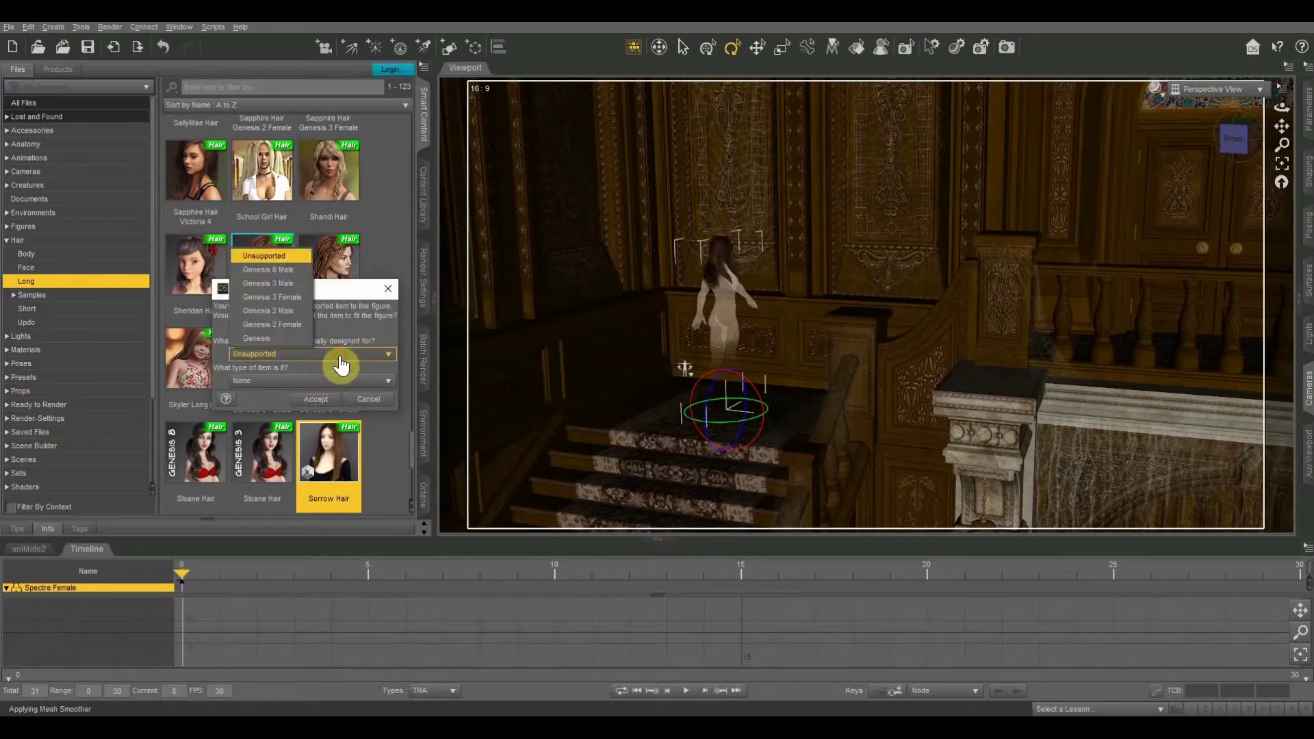
{"action": "left_click", "coordinate": [352, 289]}
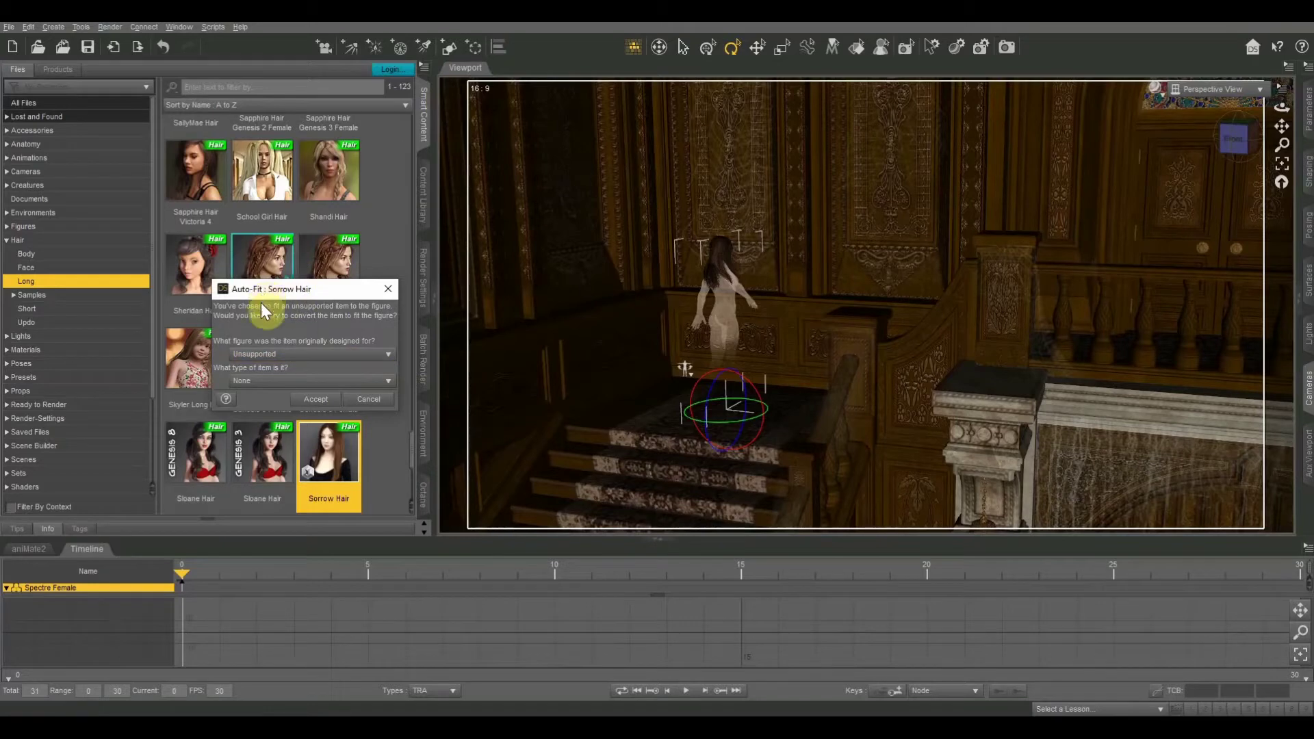
{"action": "left_click", "coordinate": [299, 356]}
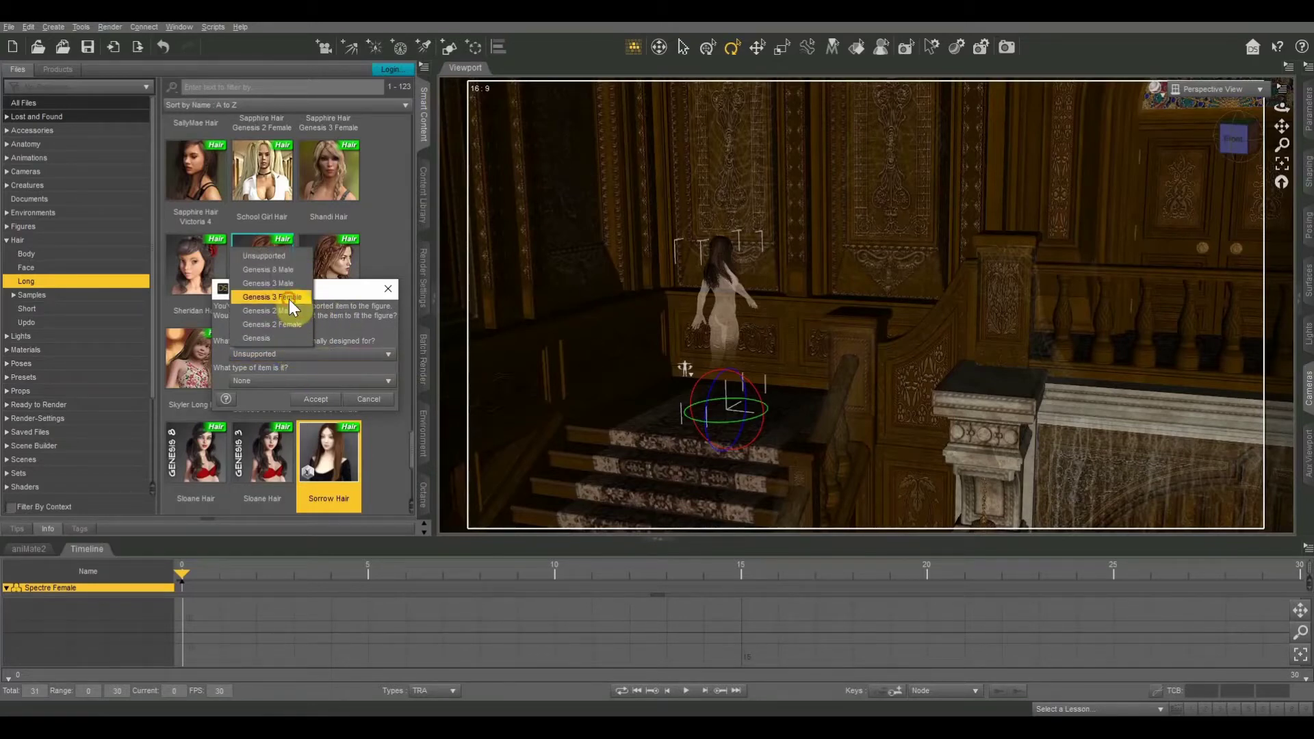
{"action": "left_click", "coordinate": [289, 299]}
{"action": "left_click", "coordinate": [282, 382]}
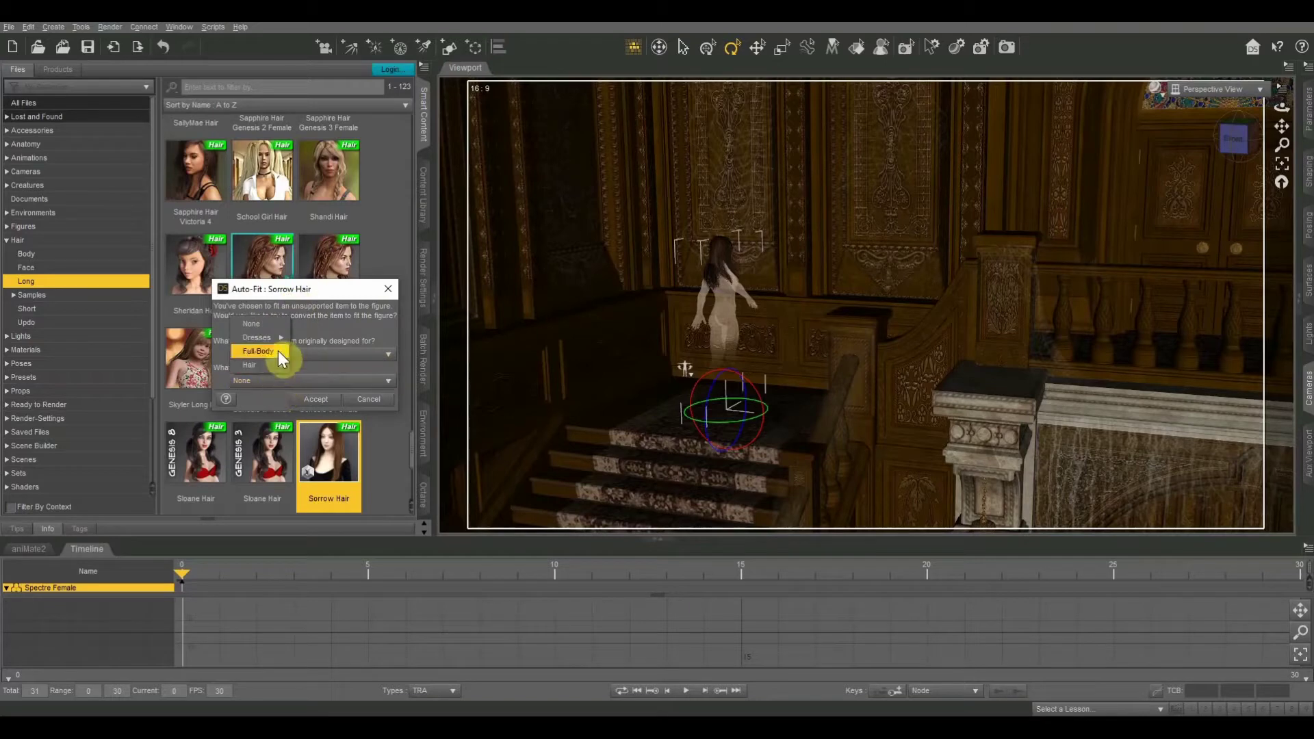
{"action": "mouse_move", "coordinate": [270, 364]}
{"action": "left_click", "coordinate": [308, 382]}
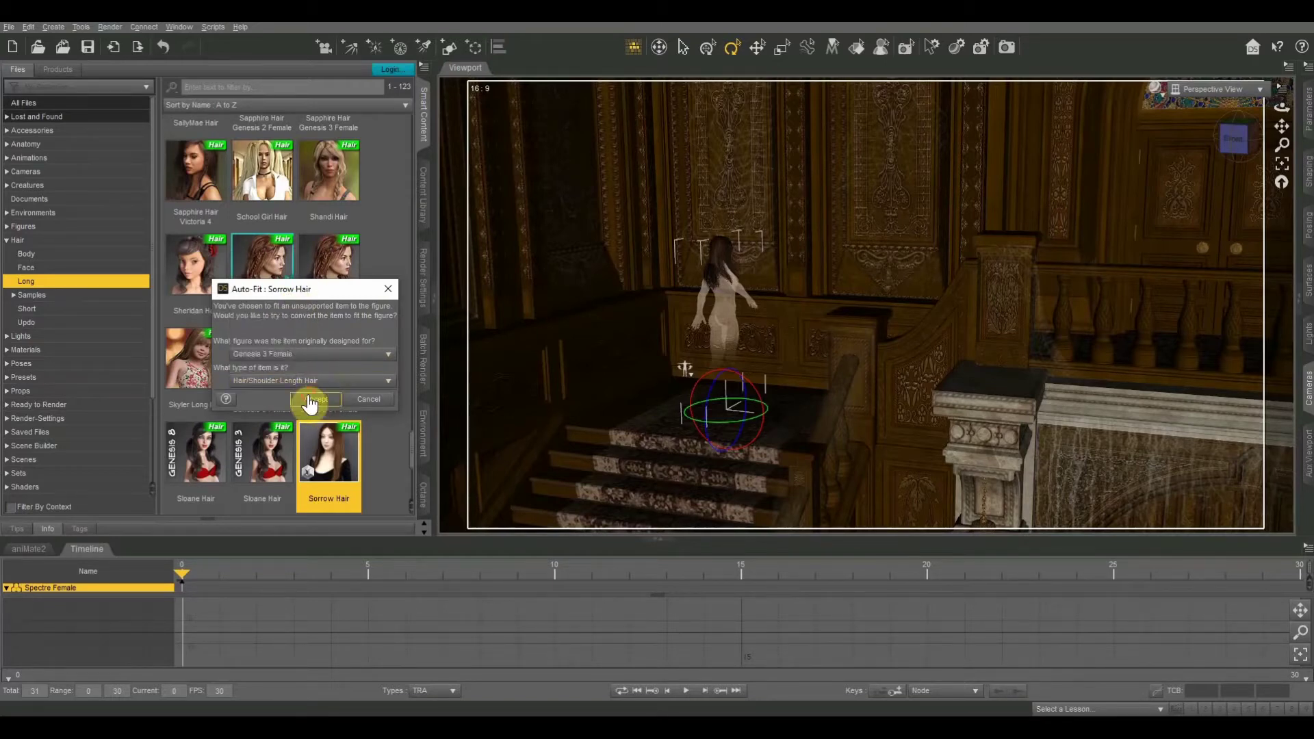
{"action": "left_click", "coordinate": [312, 400]}
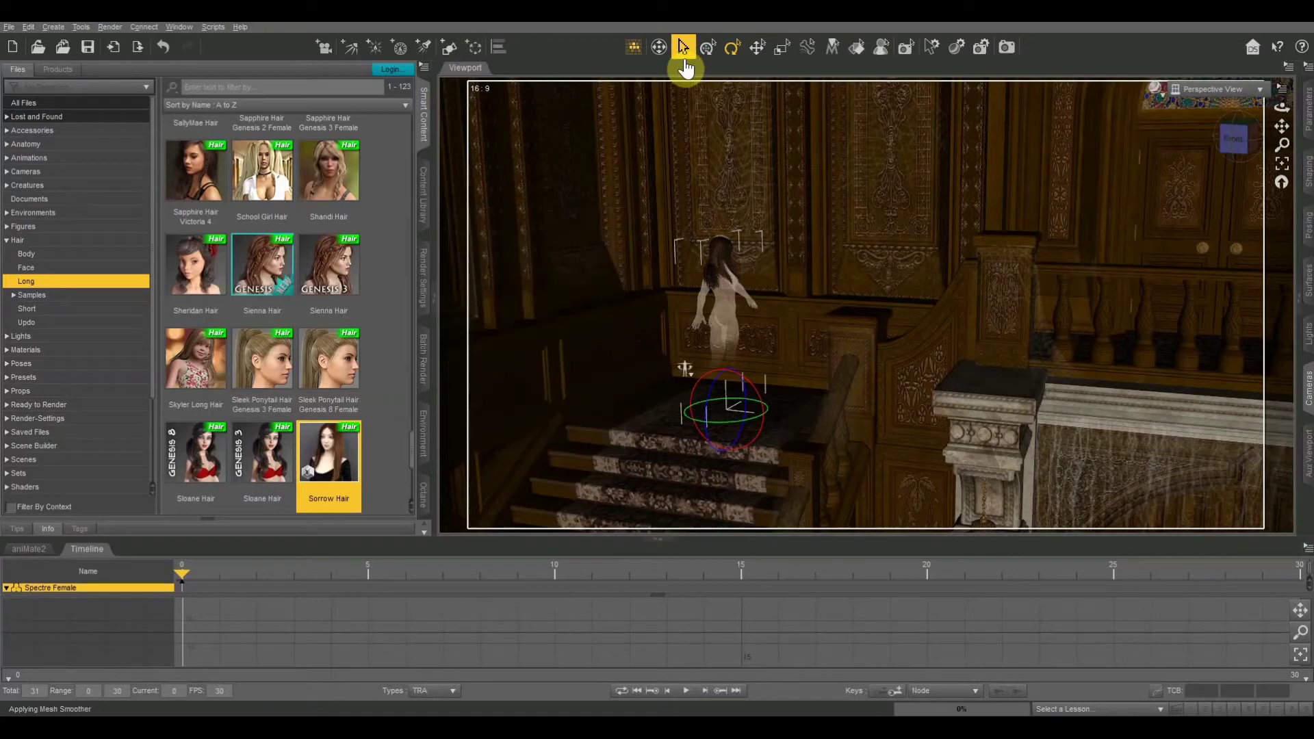
Select the Sorrow Hair, filter the content by context and apply the grey 08 Sorrow Hair BS material.
{"action": "right_click", "coordinate": [724, 255]}
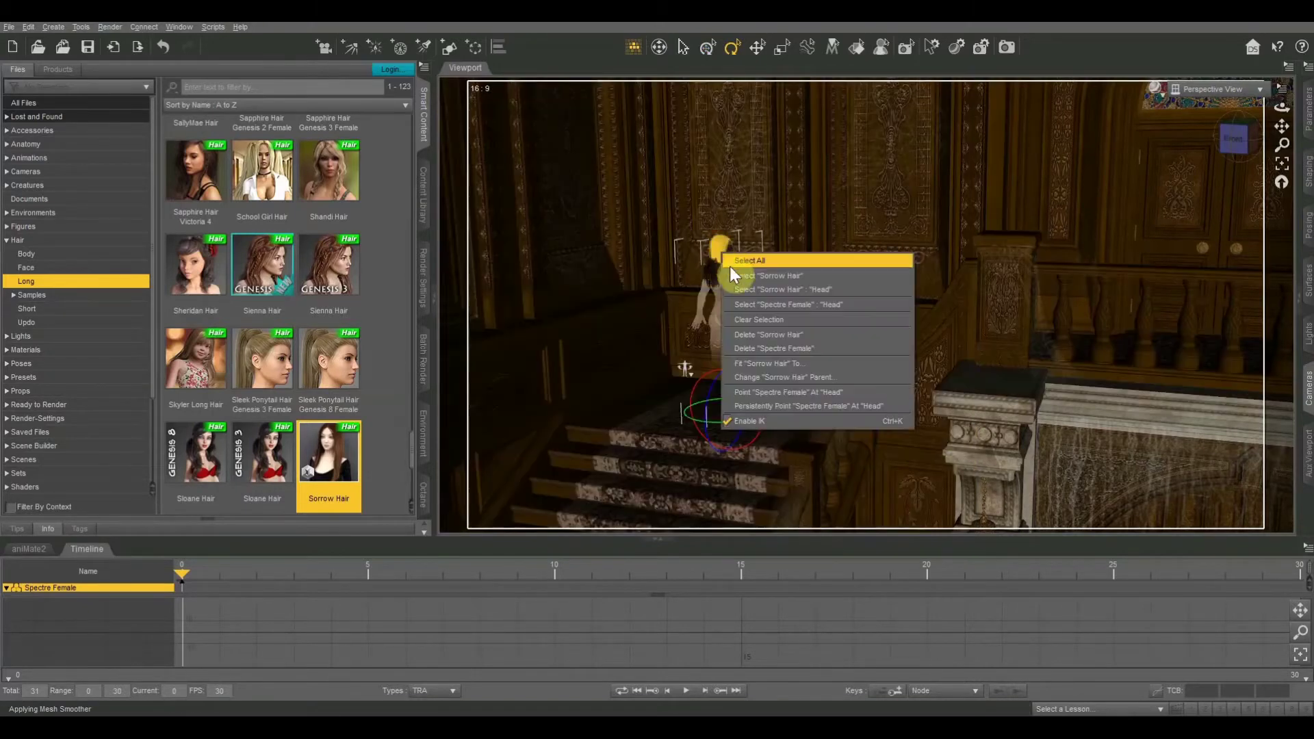
{"action": "left_click", "coordinate": [729, 276]}
{"action": "left_click", "coordinate": [22, 240]}
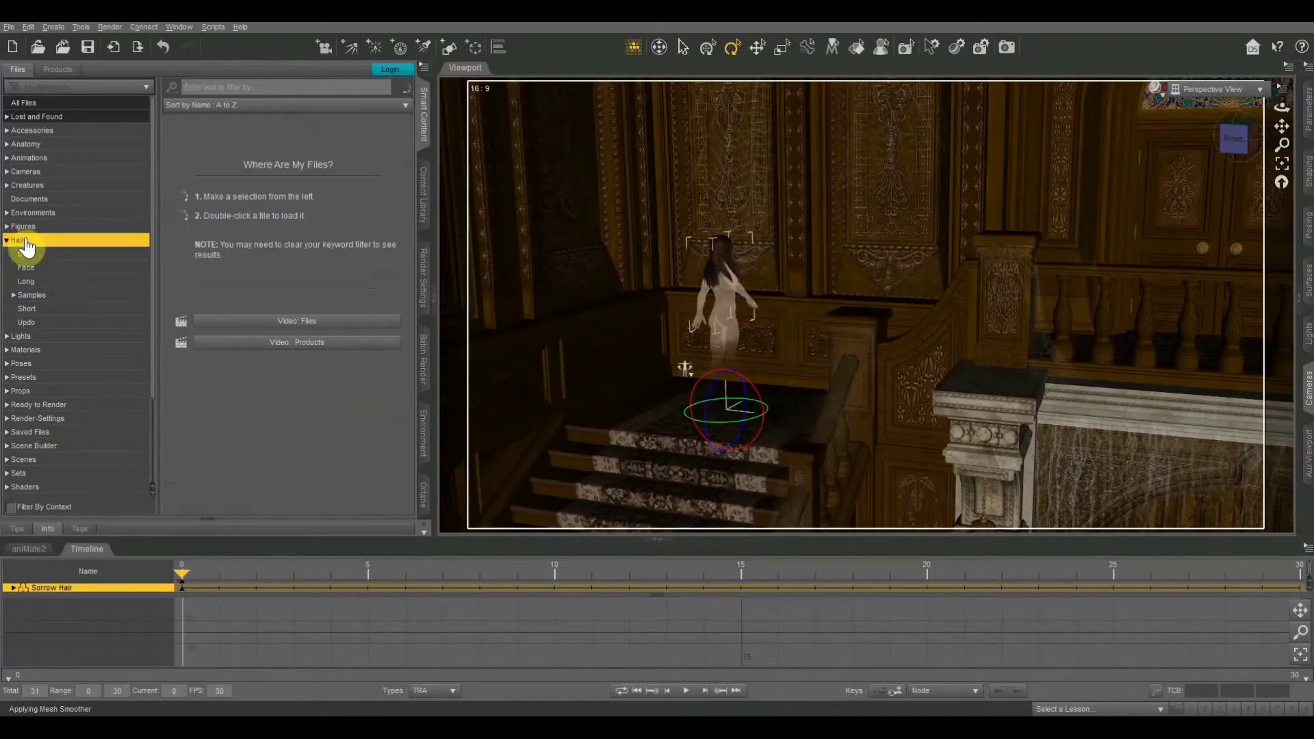
{"action": "left_click", "coordinate": [10, 507]}
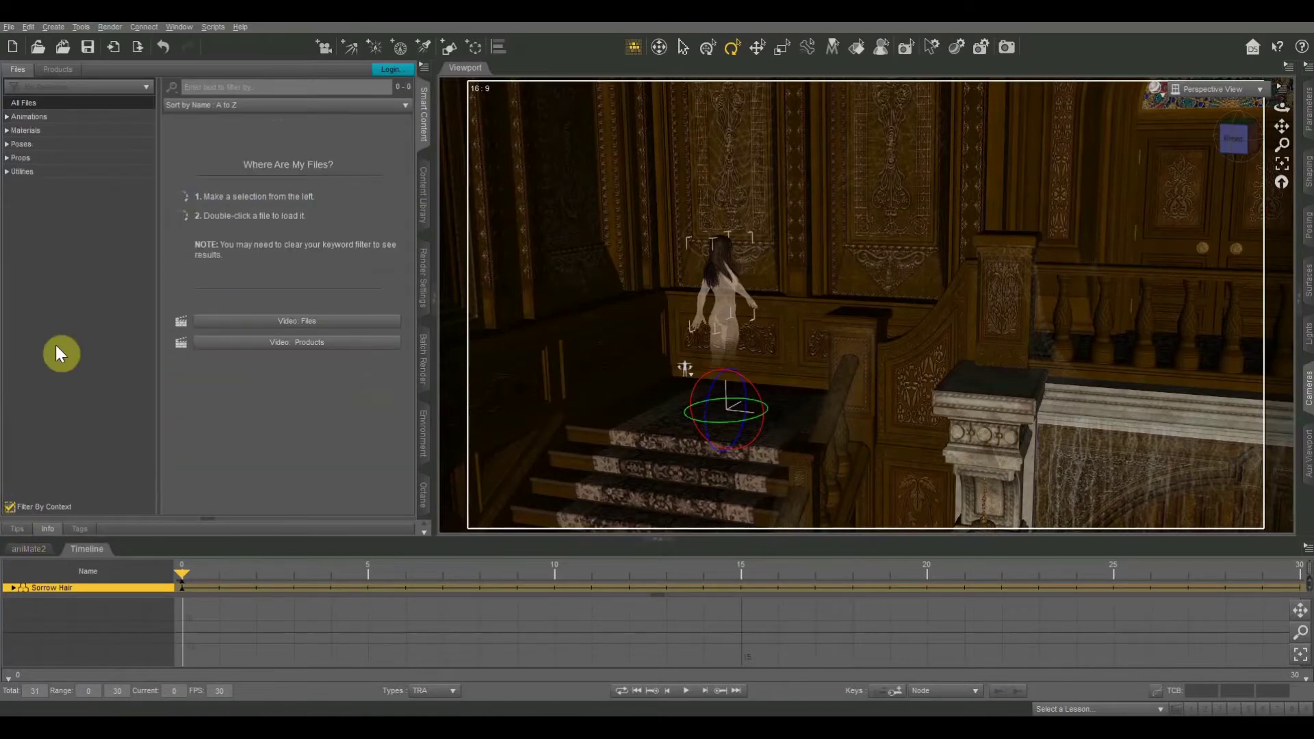
{"action": "left_click", "coordinate": [30, 131]}
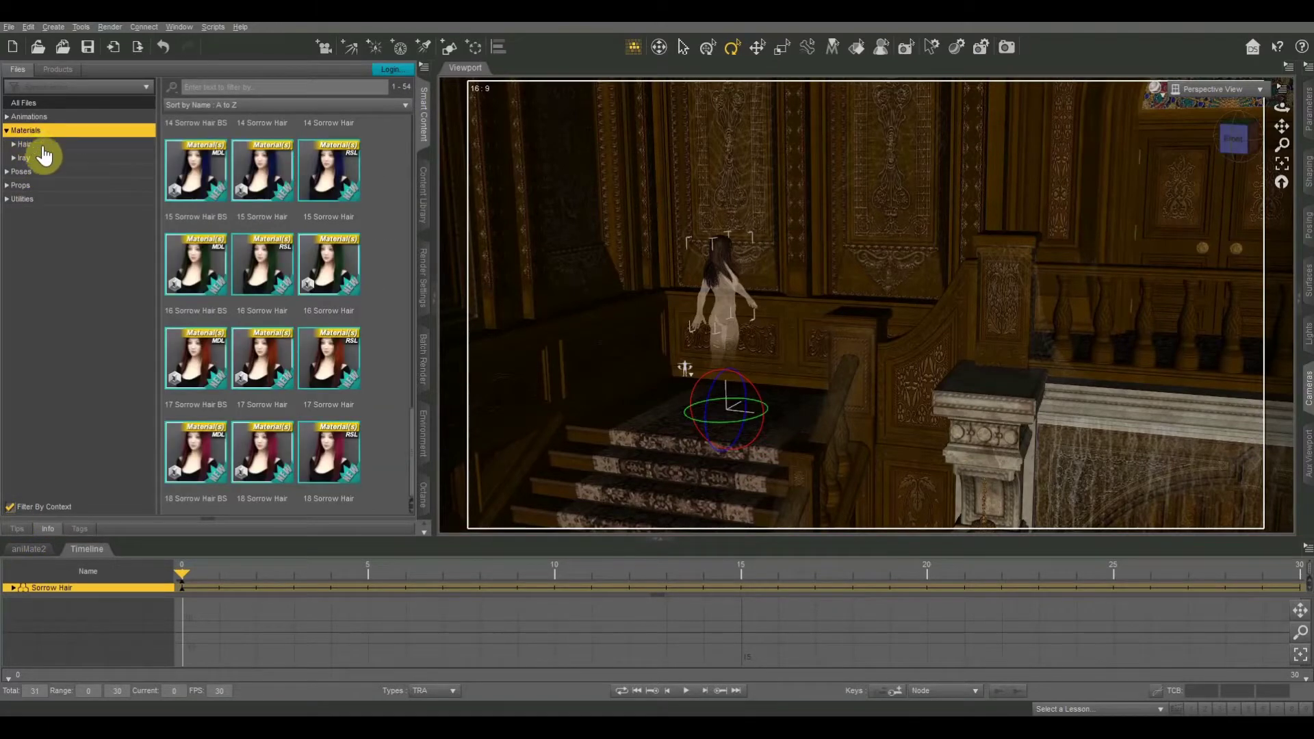
{"action": "scroll", "coordinate": [302, 333], "scroll_direction": "up", "scroll_amount": 10}
{"action": "scroll", "coordinate": [301, 333], "scroll_direction": "down", "scroll_amount": 6}
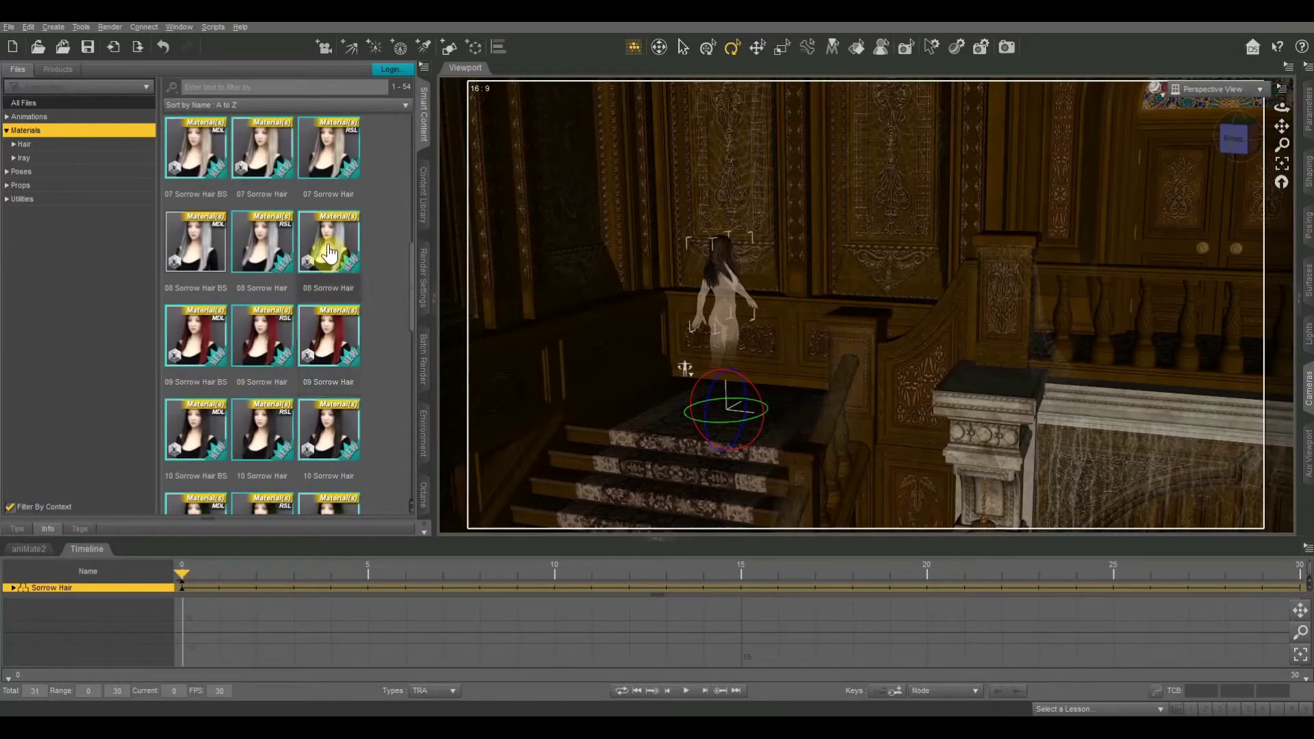
{"action": "scroll", "coordinate": [214, 263], "scroll_direction": "down", "scroll_amount": 8}
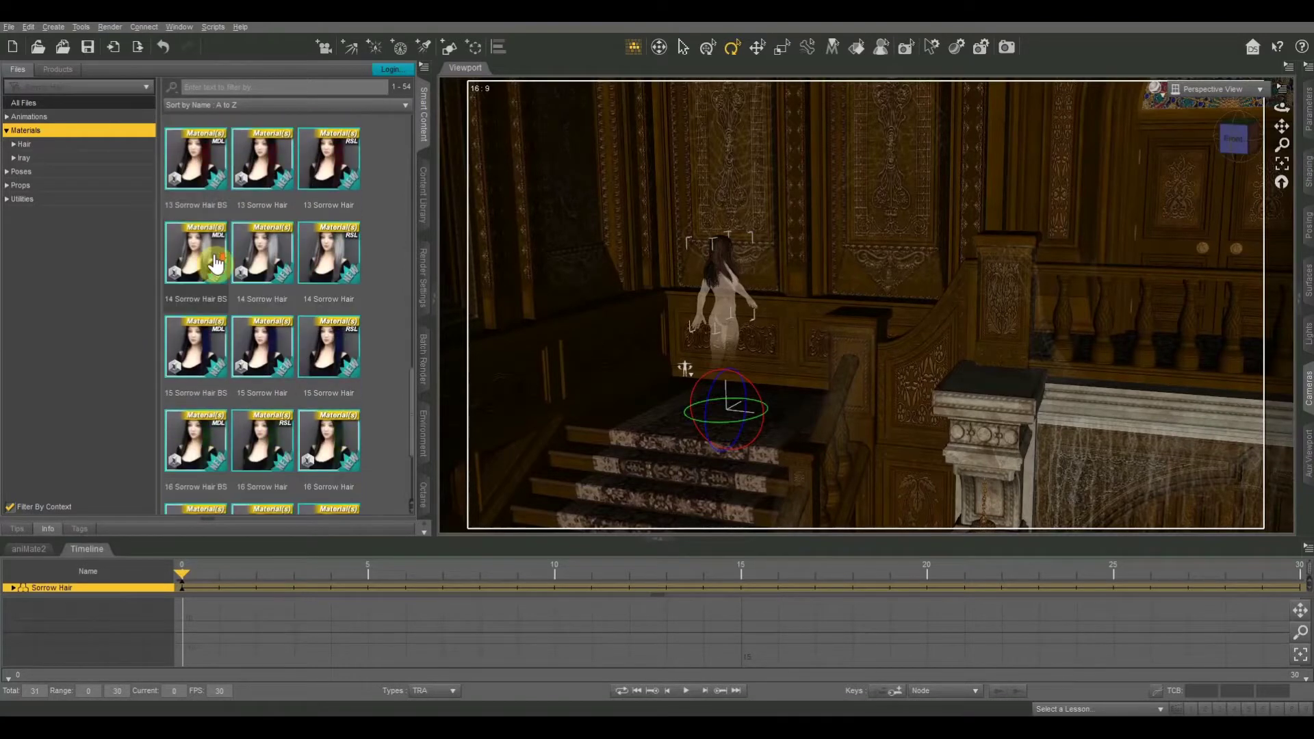
{"action": "scroll", "coordinate": [214, 262], "scroll_direction": "up", "scroll_amount": 5}
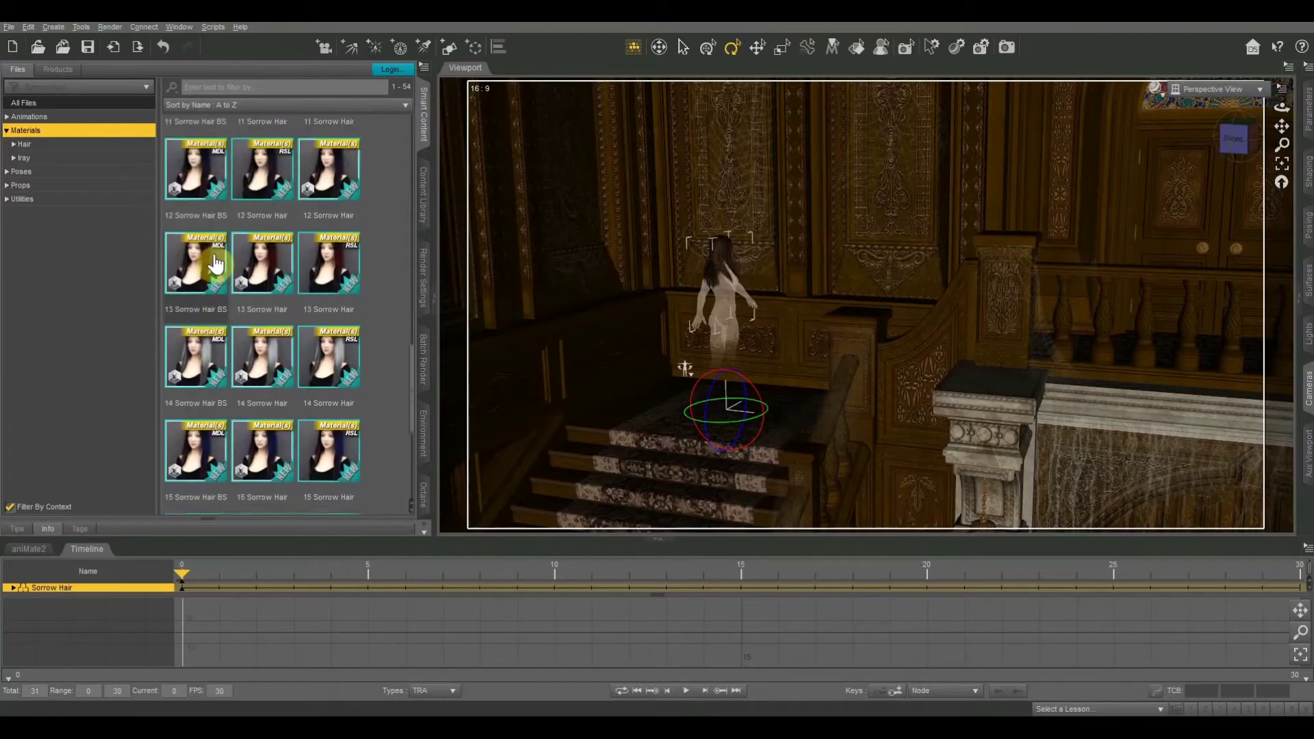
{"action": "scroll", "coordinate": [183, 363], "scroll_direction": "up", "scroll_amount": 4}
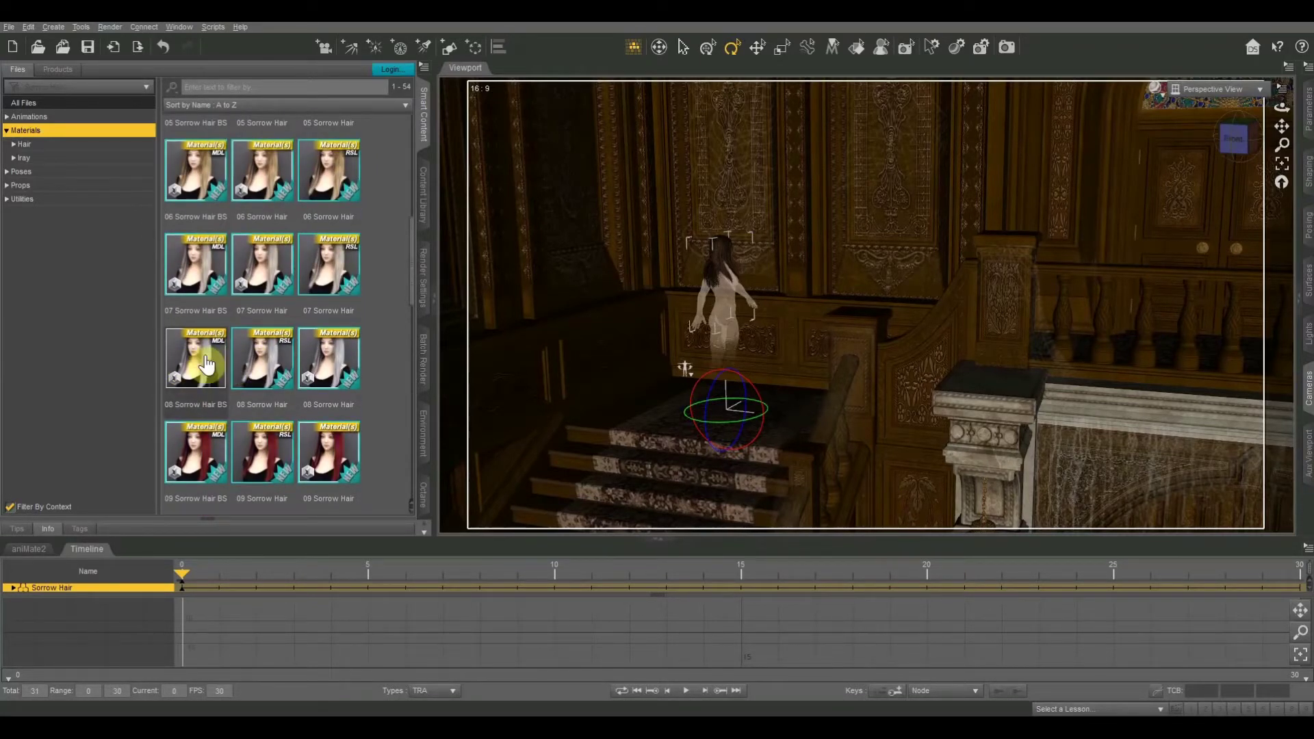
{"action": "double_click", "coordinate": [206, 363]}
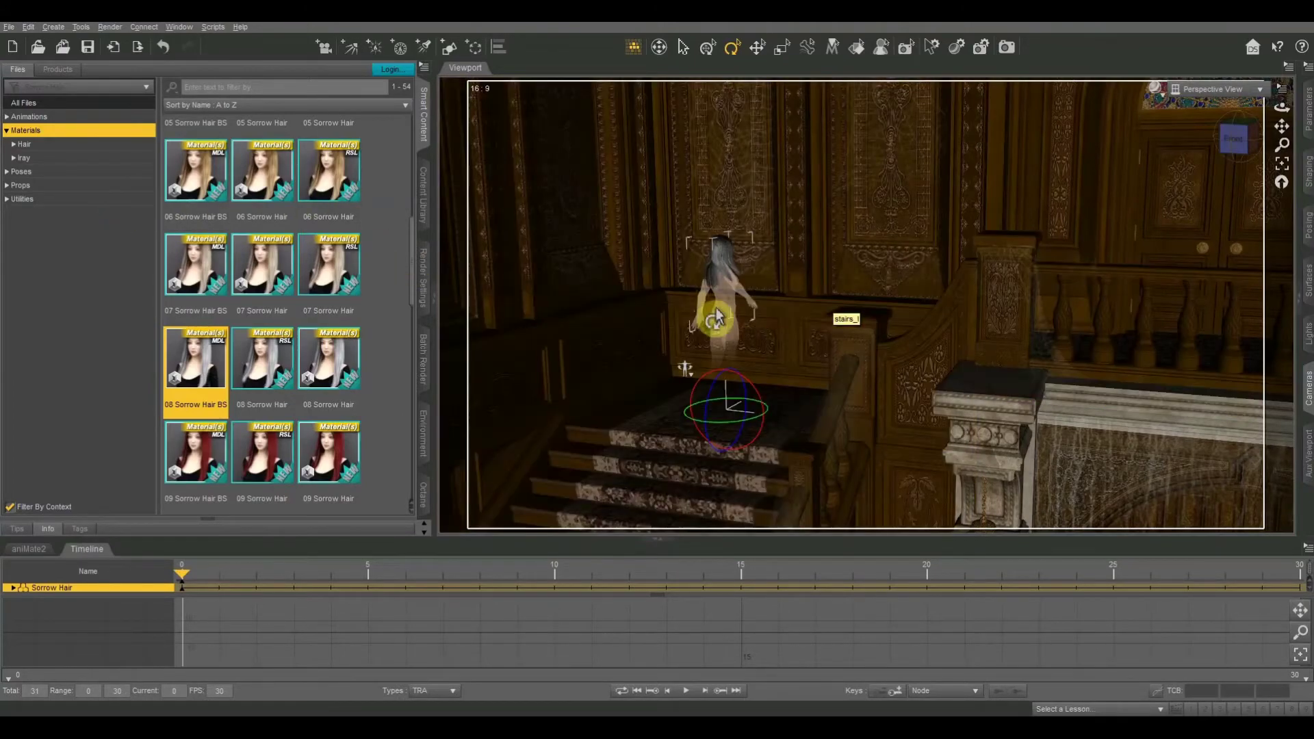
Select the Spectre Female, search the wardrobe outfits for "wasteland" and load the Wasteland Momma Outfit onto the figure.
{"action": "left_click", "coordinate": [724, 318]}
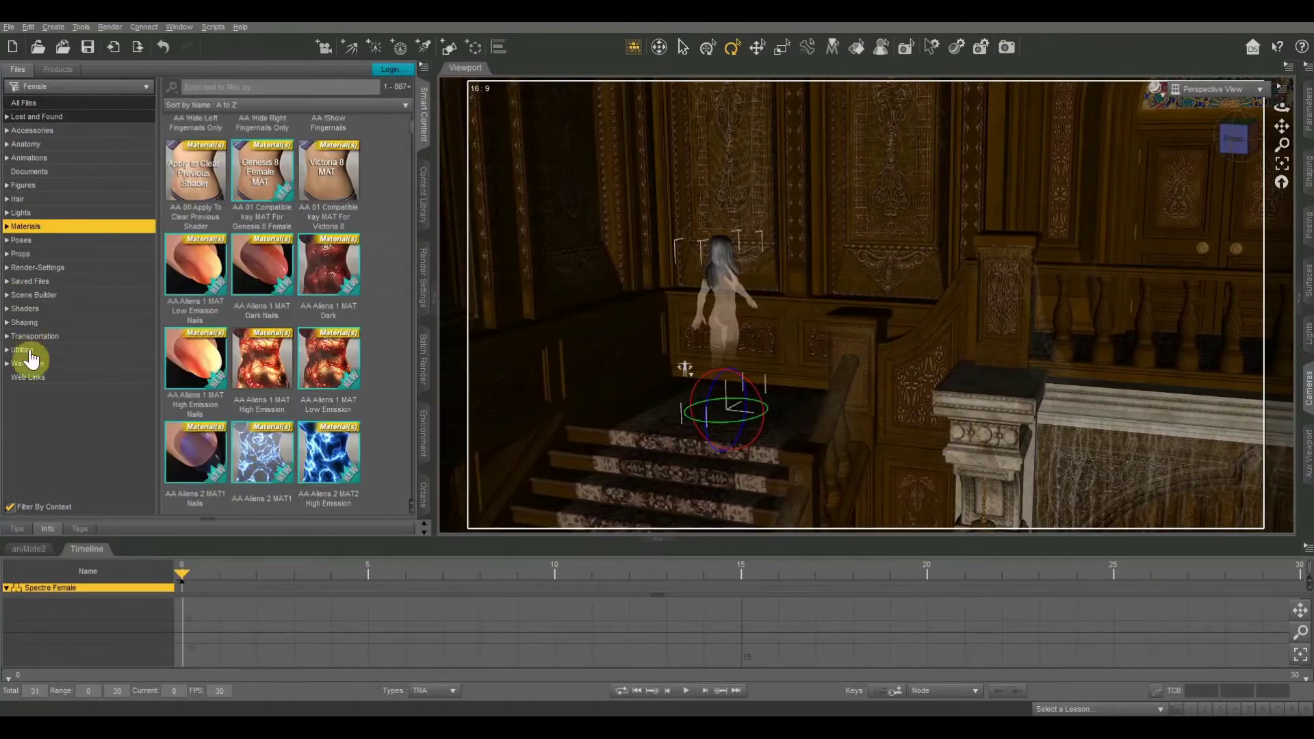
{"action": "left_click", "coordinate": [25, 363]}
{"action": "scroll", "coordinate": [62, 445], "scroll_direction": "down", "scroll_amount": 2}
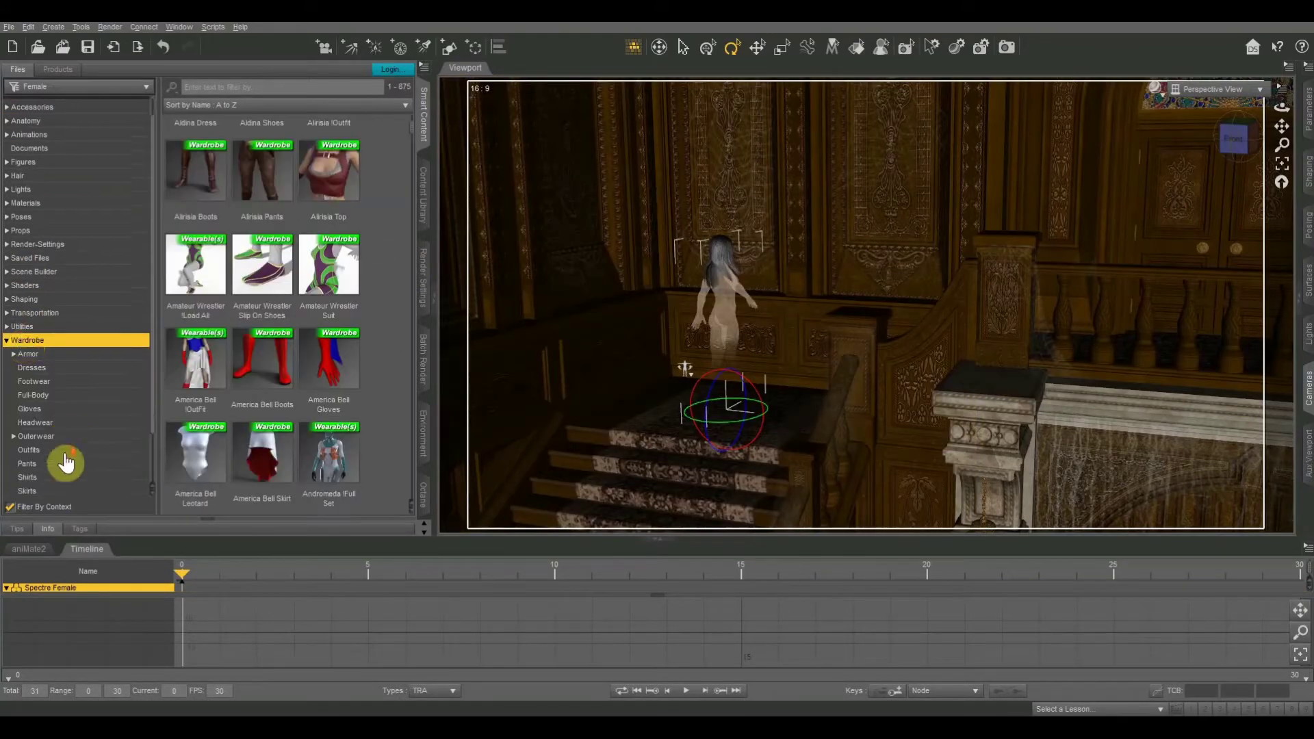
{"action": "left_click", "coordinate": [31, 395]}
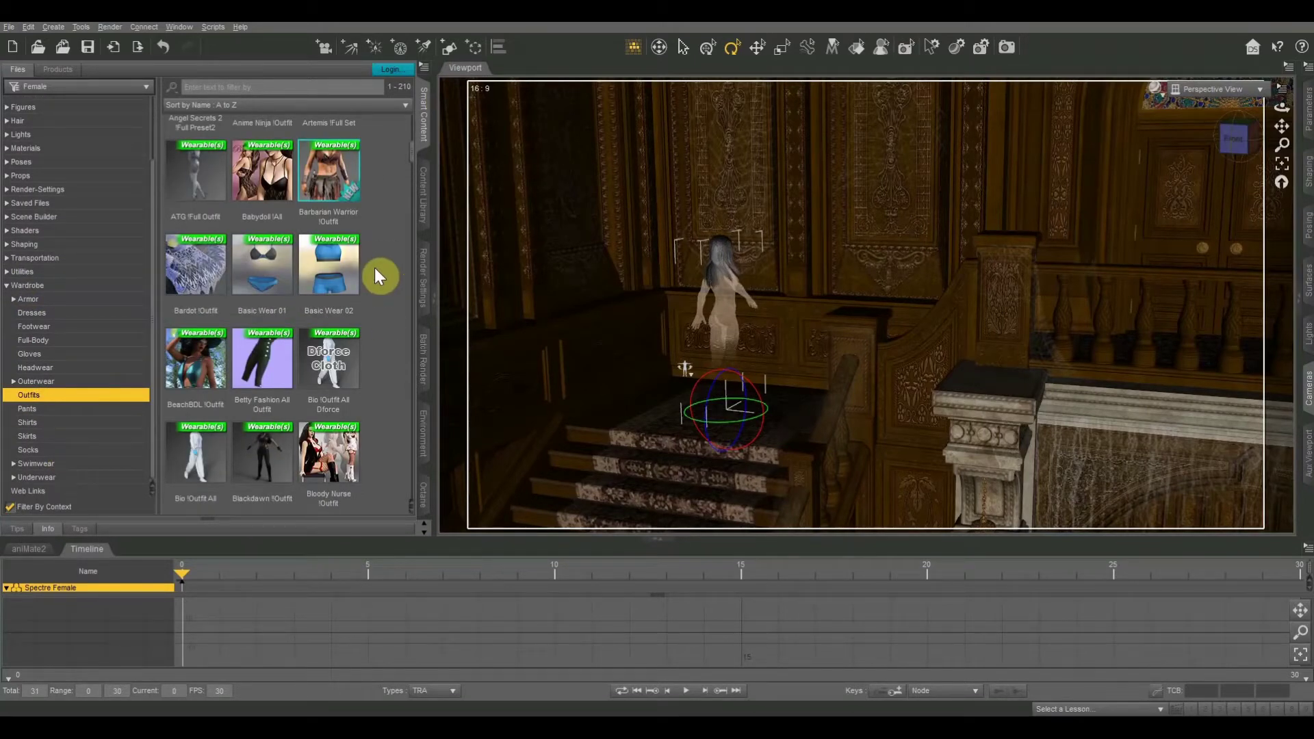
{"action": "scroll", "coordinate": [375, 269], "scroll_direction": "down", "scroll_amount": 15}
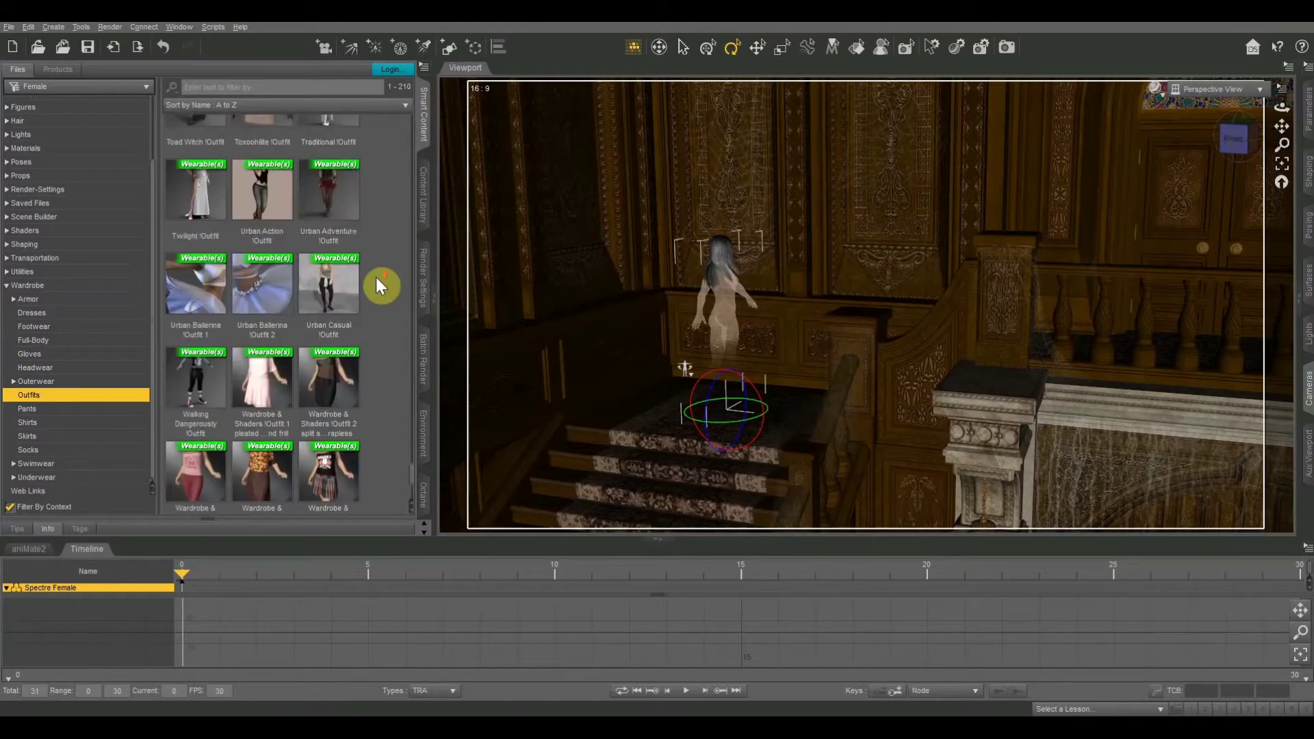
{"action": "scroll", "coordinate": [376, 277], "scroll_direction": "up", "scroll_amount": 15}
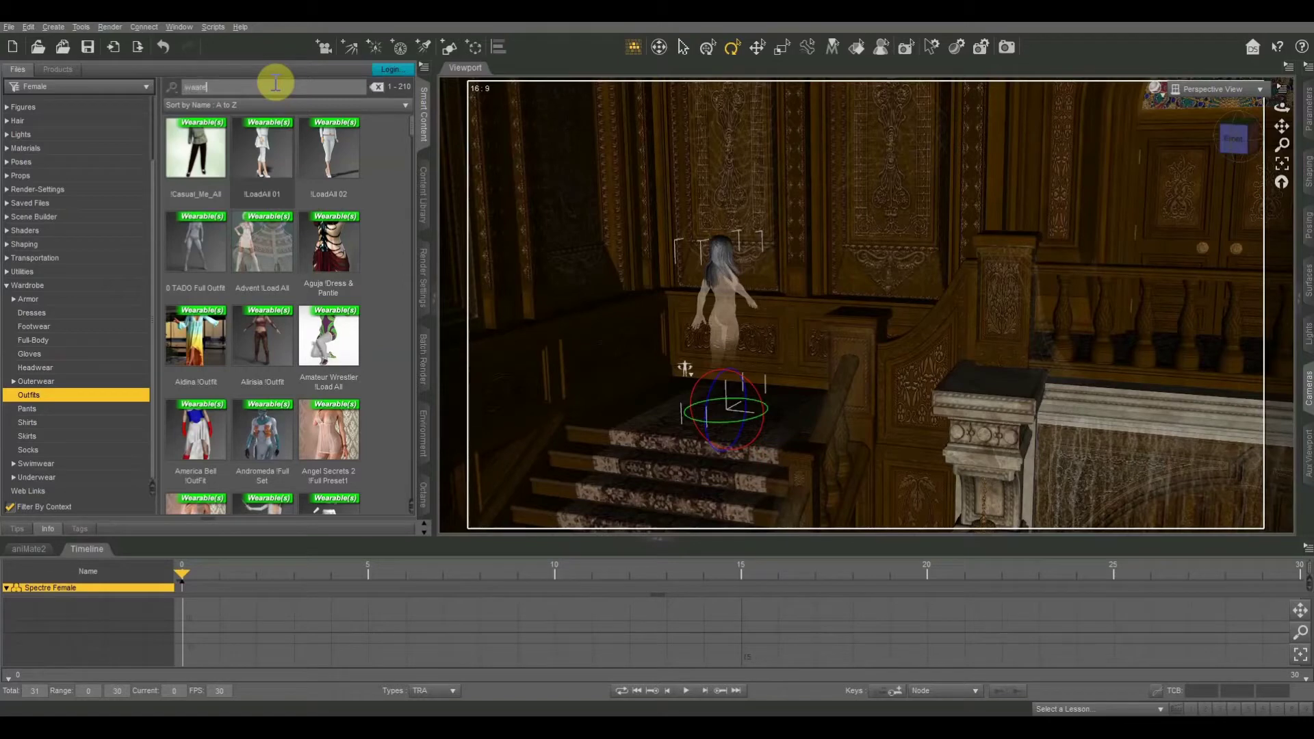
{"action": "type", "text": "land"}
{"action": "double_click", "coordinate": [192, 152]}
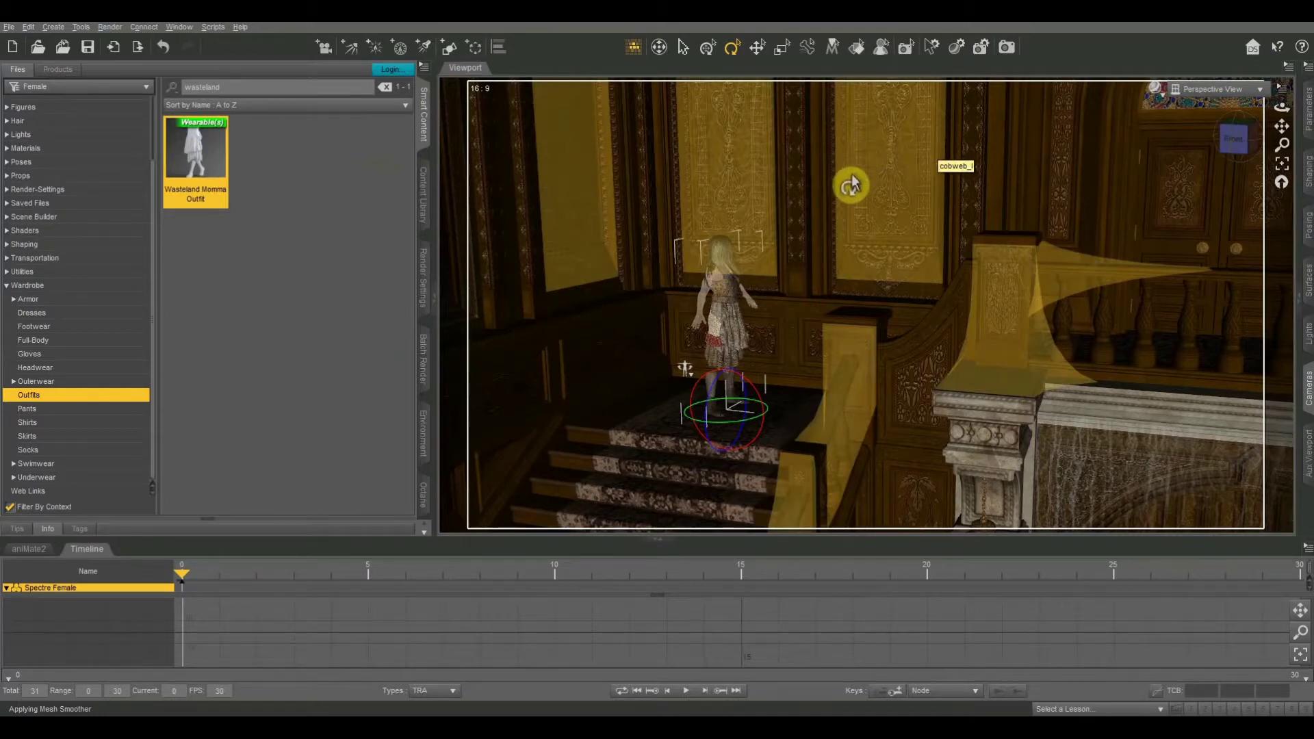
Delete the Wasteland Momma Boots, Socks and Bandolier from the ghost's outfit, keeping the dress.
{"action": "scroll", "coordinate": [853, 183], "scroll_direction": "up", "scroll_amount": 5}
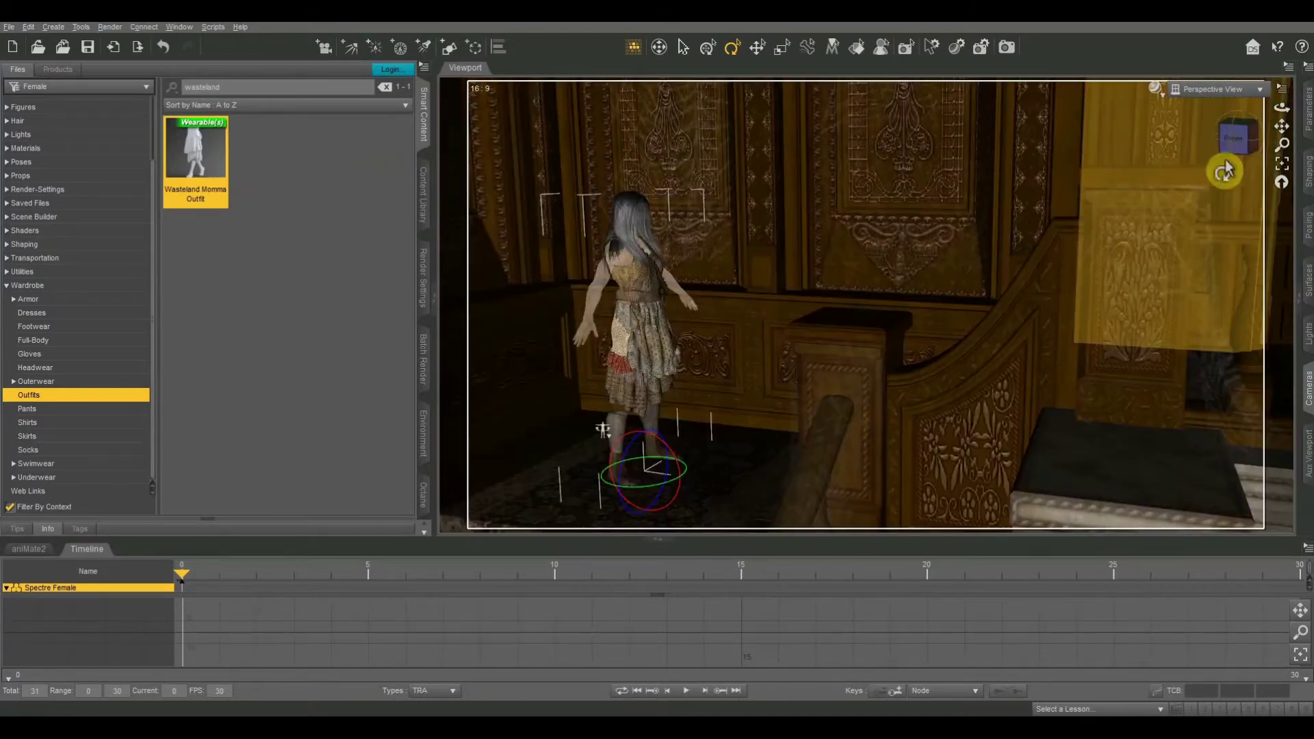
{"action": "mouse_move", "coordinate": [1237, 135]}
{"action": "left_mouse_down"}
{"action": "mouse_move", "coordinate": [1257, 150]}
{"action": "mouse_move", "coordinate": [1174, 273]}
{"action": "left_mouse_up"}
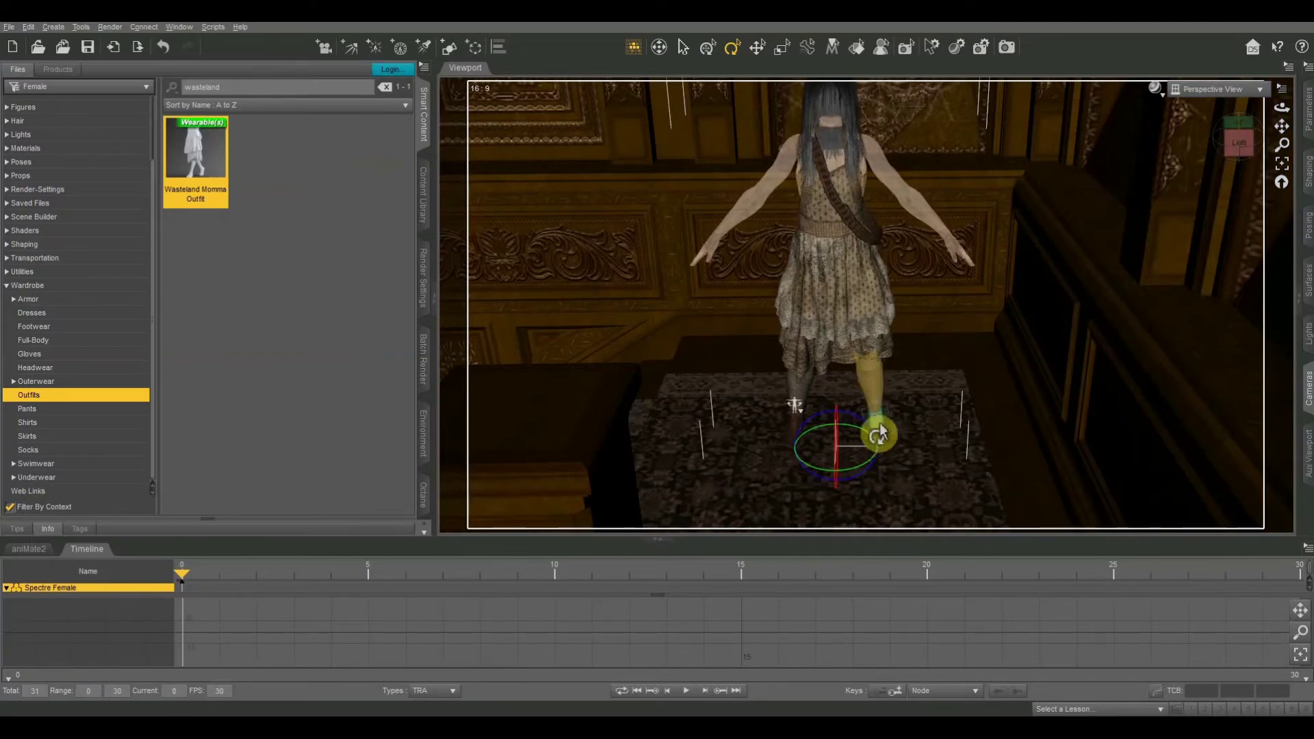
{"action": "right_click", "coordinate": [880, 432]}
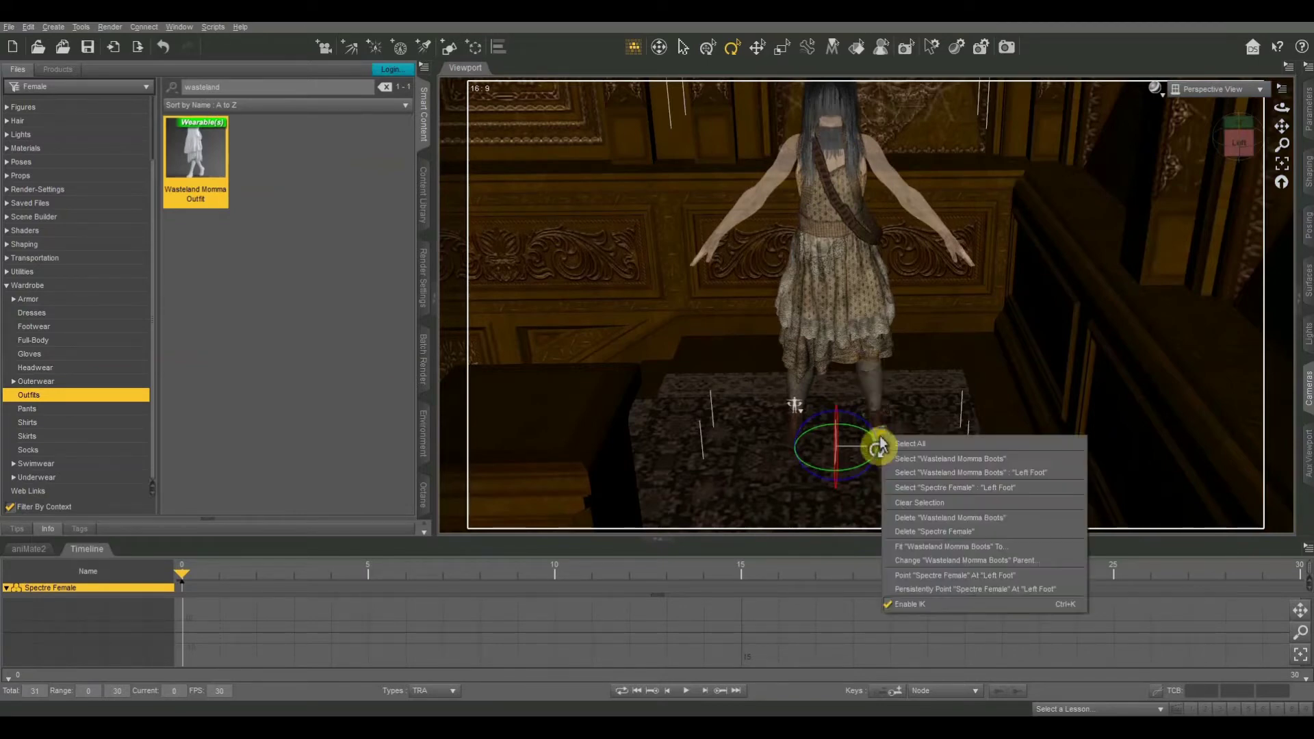
{"action": "left_click", "coordinate": [915, 517]}
{"action": "right_click", "coordinate": [876, 393]}
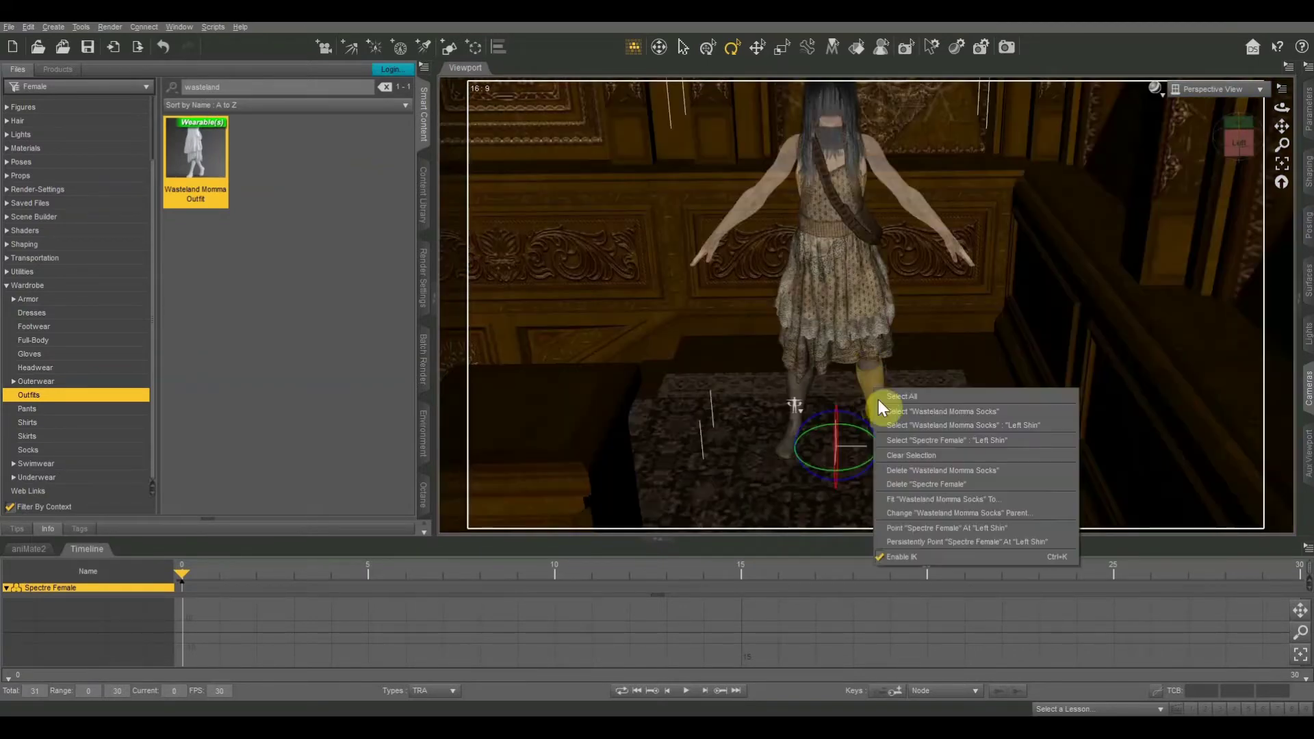
{"action": "left_click", "coordinate": [906, 472]}
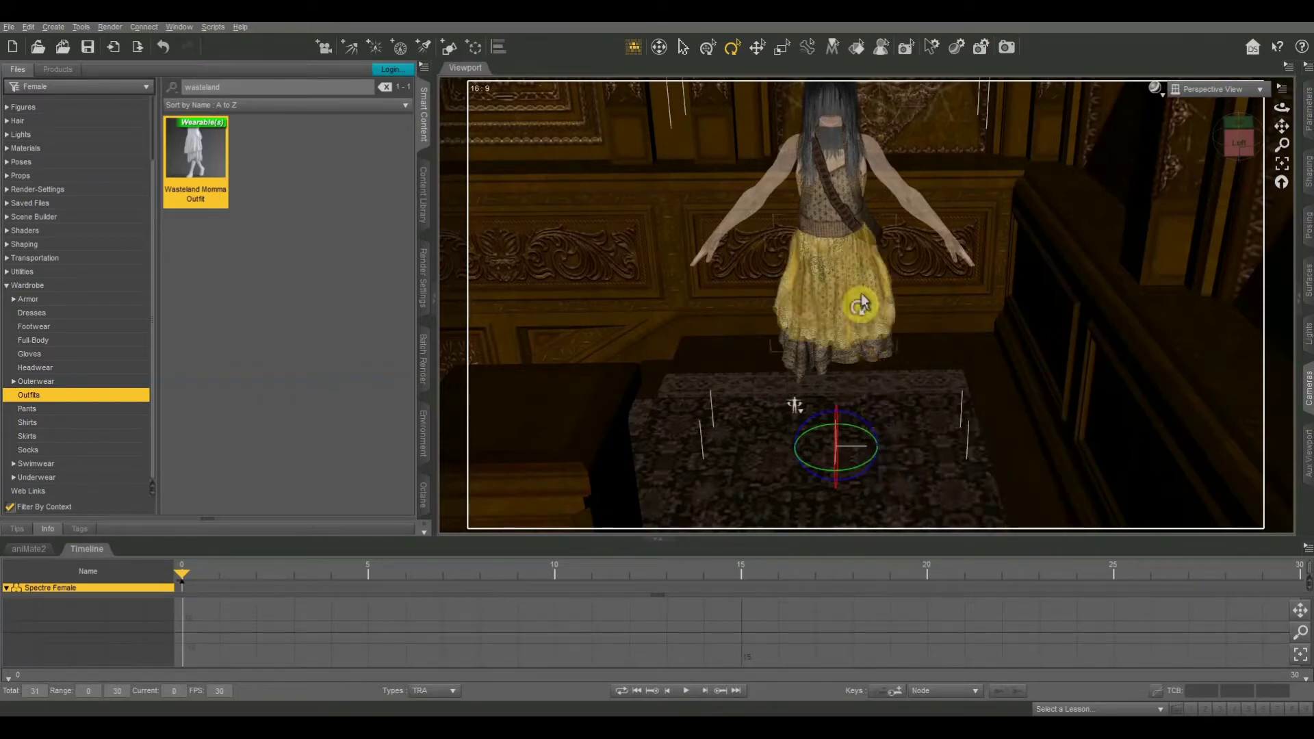
{"action": "right_click", "coordinate": [844, 224]}
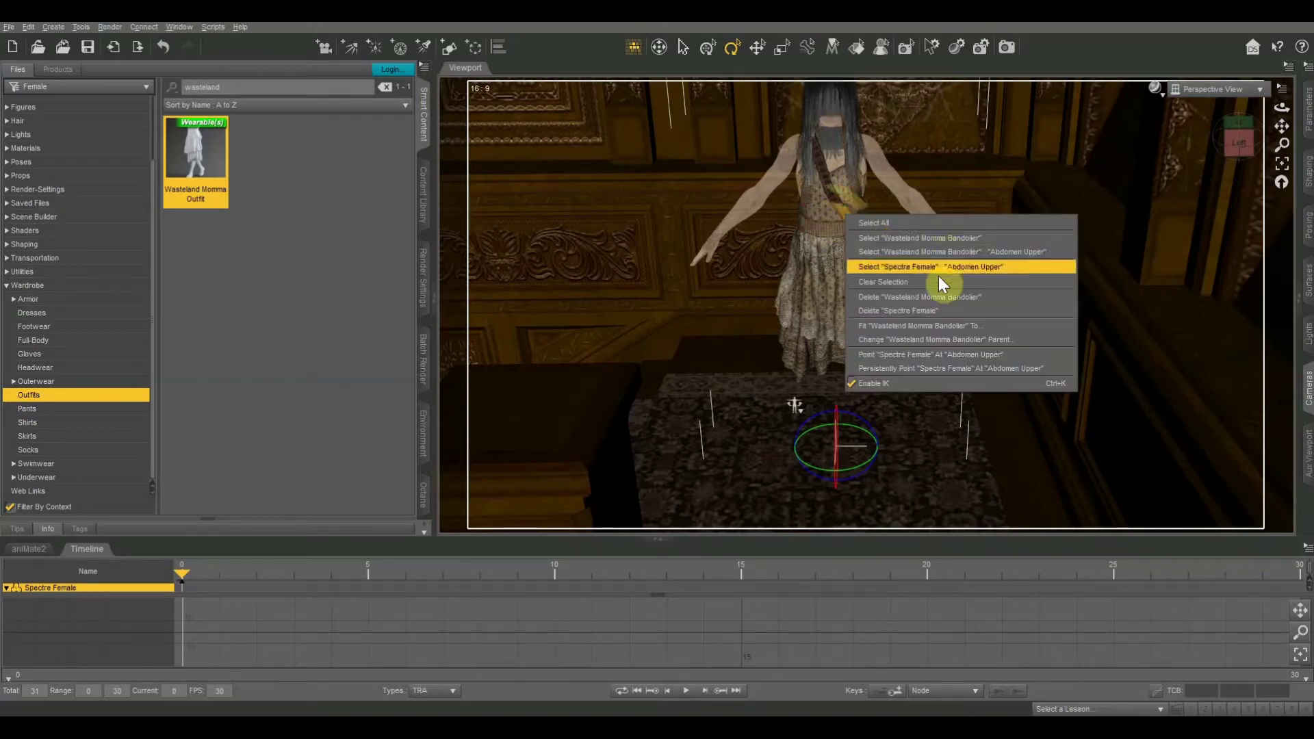
{"action": "left_click", "coordinate": [939, 296]}
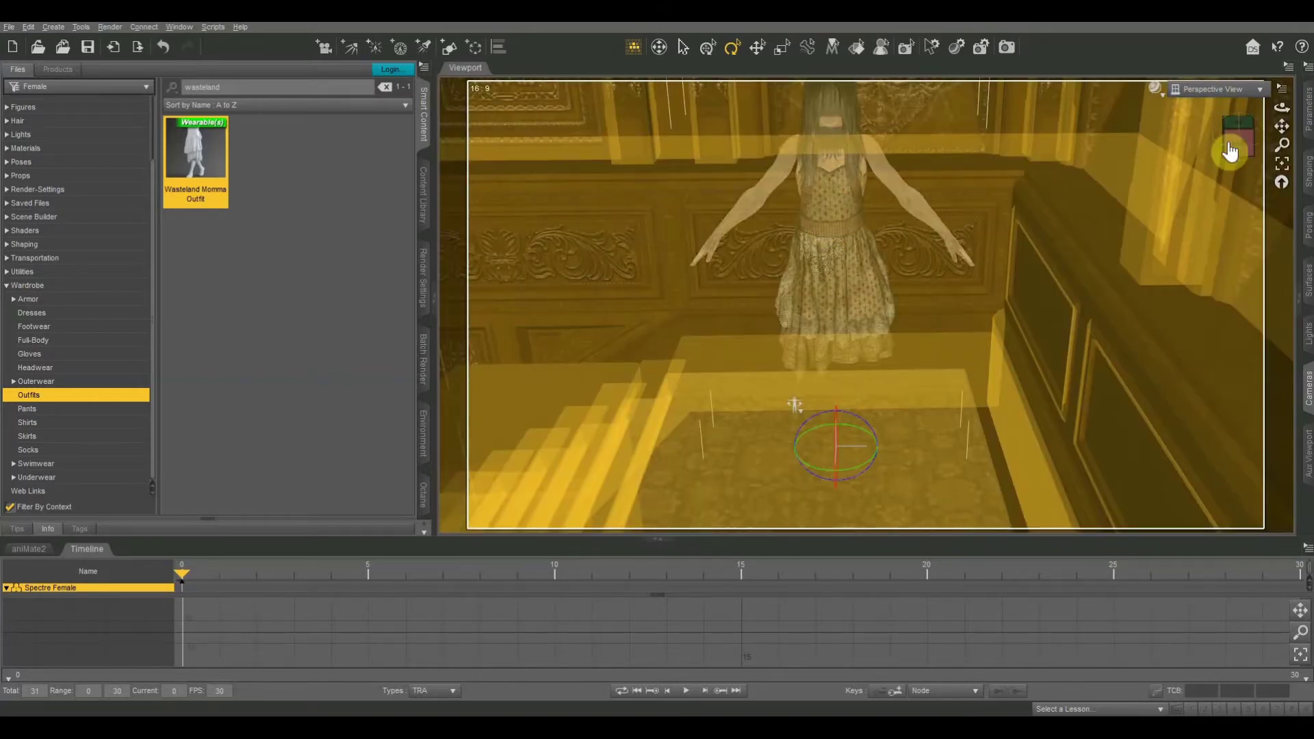
Search the female poses for "ghost" and apply SFAU Pose 13 Angry Ghost Genesis 8 Female to the Spectre Female.
{"action": "left_click", "coordinate": [1240, 140]}
{"action": "left_click_drag", "start_coordinate": [1242, 140], "coordinate": [1241, 130]}
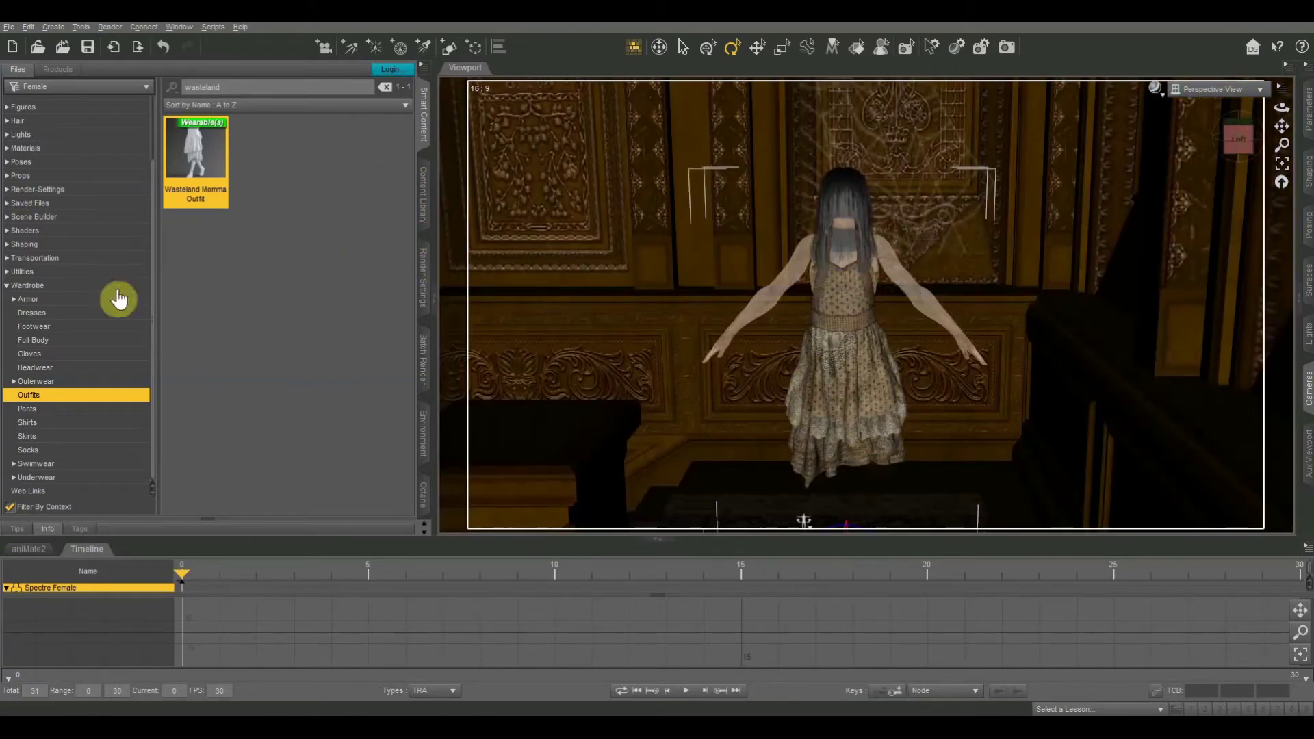
{"action": "scroll", "coordinate": [96, 282], "scroll_direction": "up", "scroll_amount": 1}
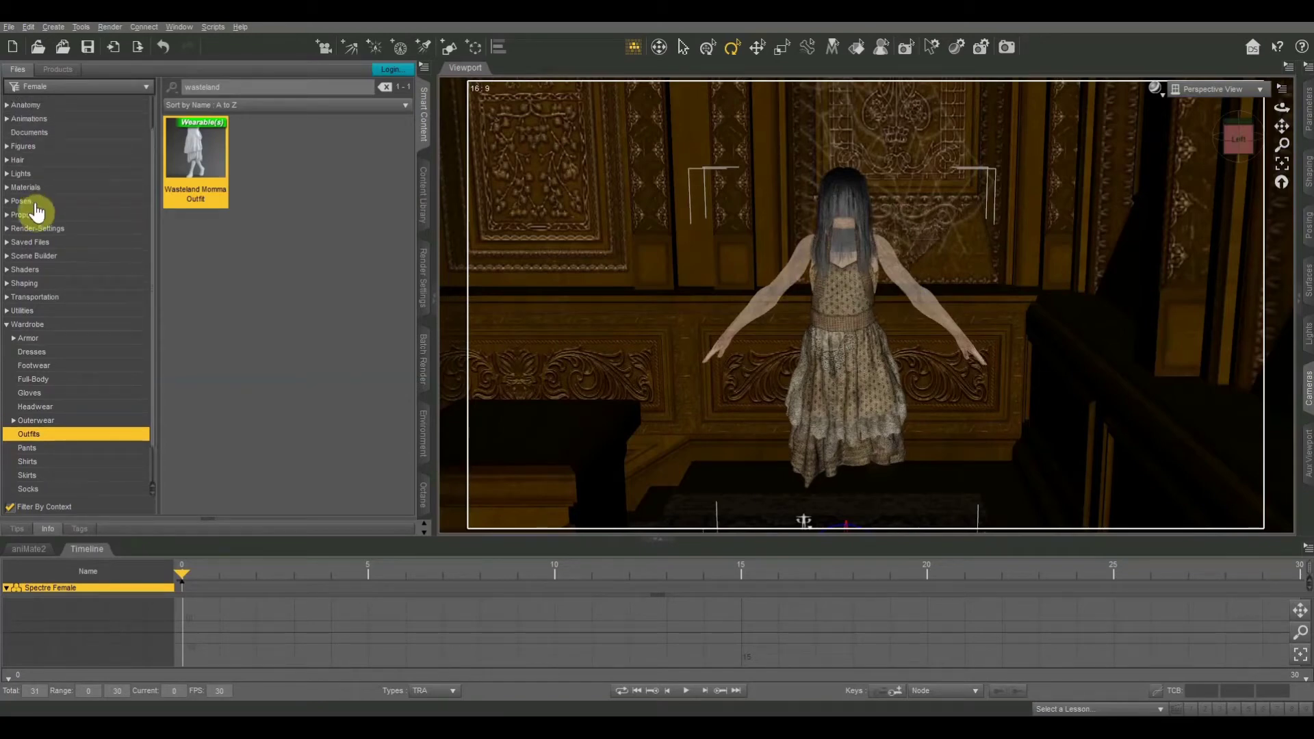
{"action": "left_click", "coordinate": [28, 201]}
{"action": "left_click", "coordinate": [237, 87]}
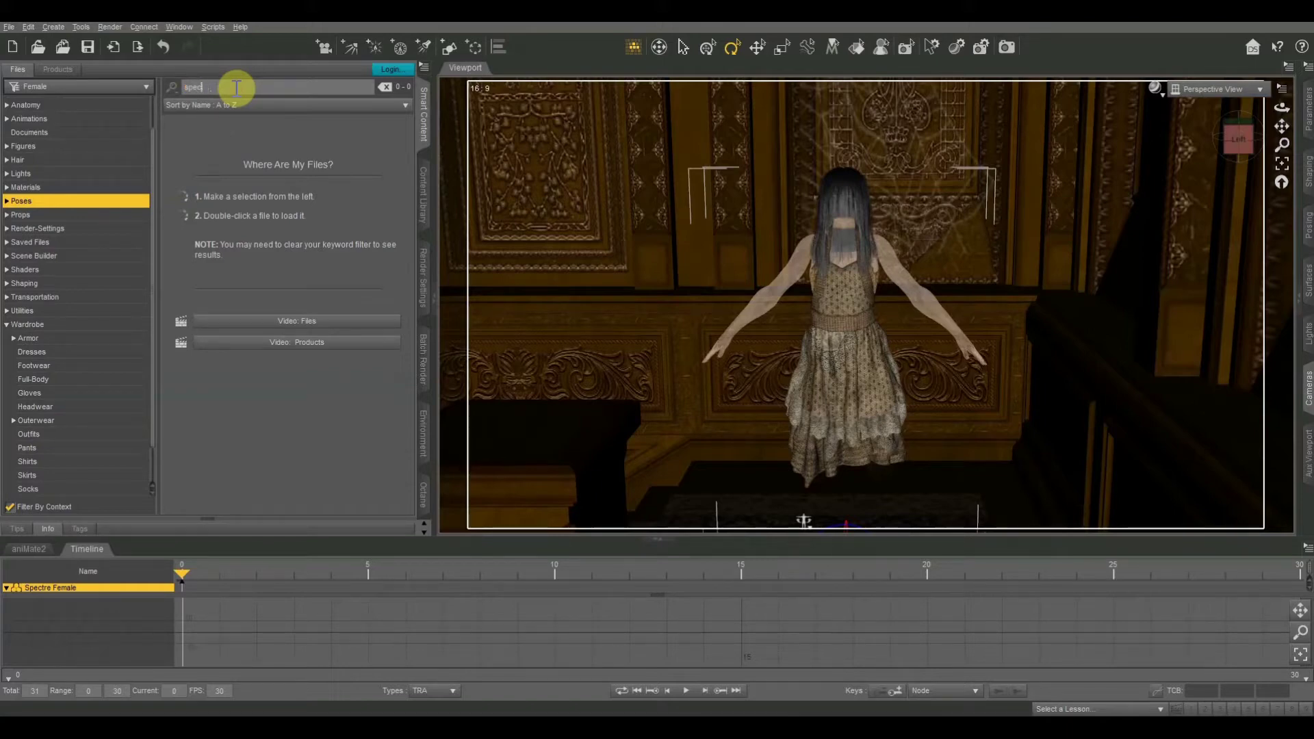
{"action": "type", "text": "ghost"}
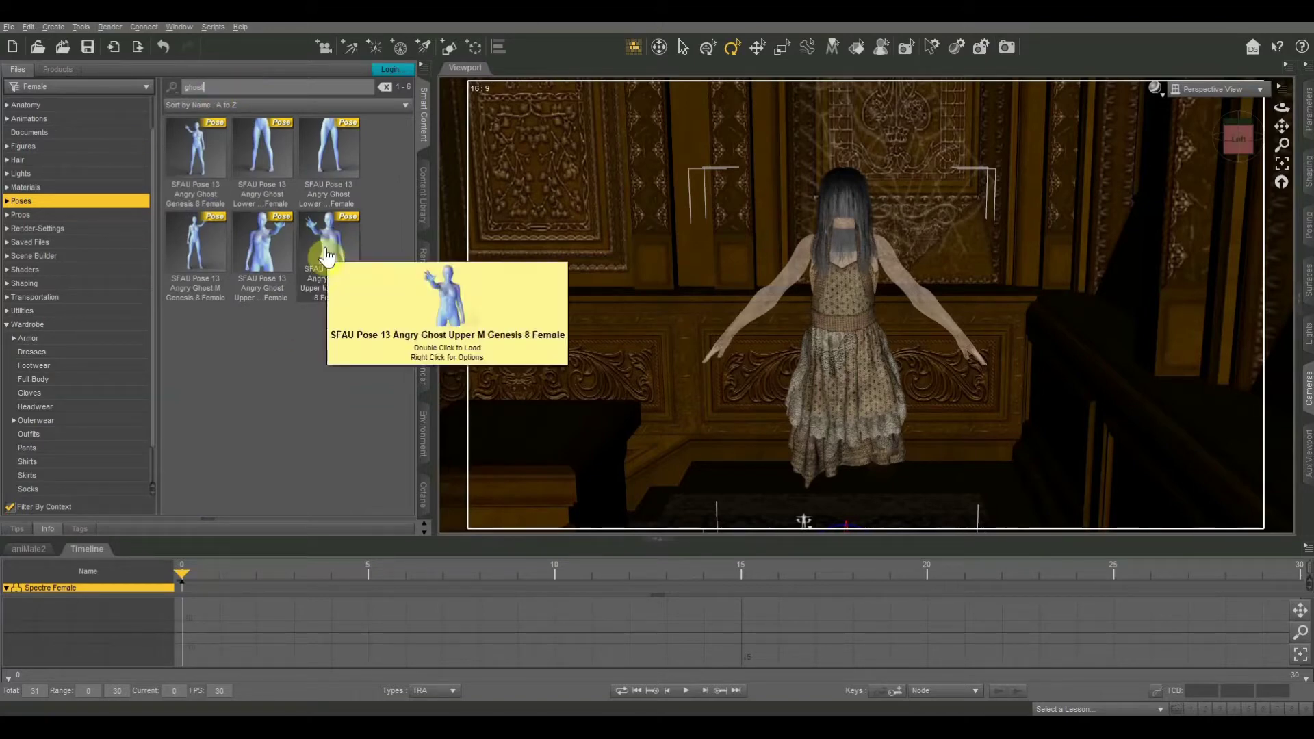
{"action": "double_click", "coordinate": [189, 142]}
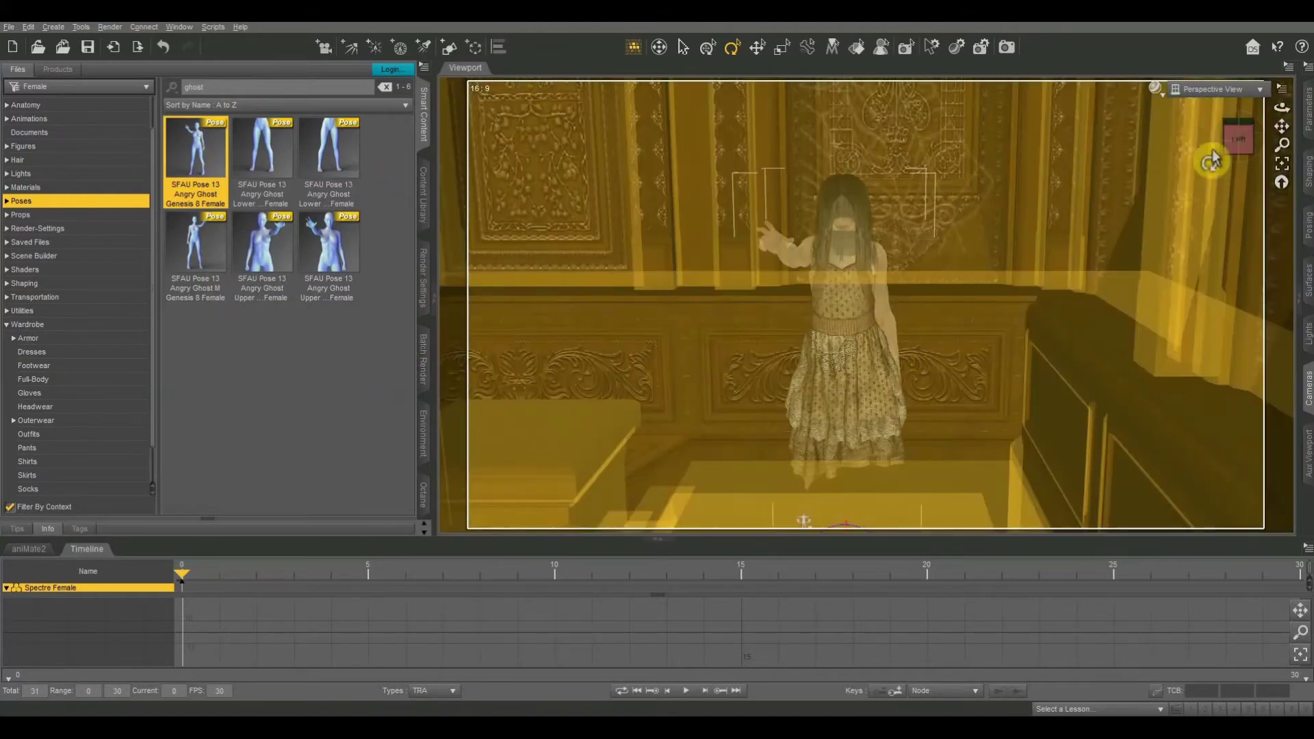
Select the ghost's left hand and move it outward so the arm is clear of the dress.
{"action": "left_click", "coordinate": [1215, 154]}
{"action": "left_click", "coordinate": [1239, 140]}
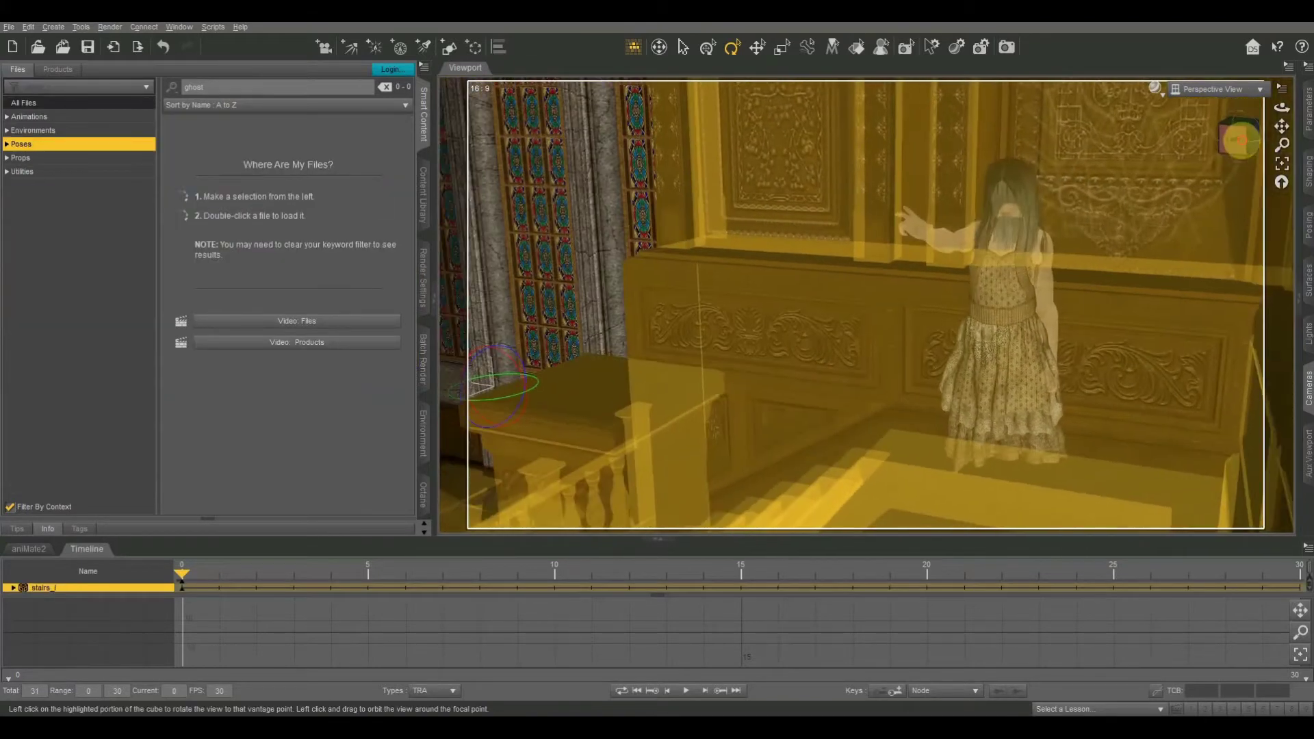
{"action": "left_click_drag", "start_coordinate": [1282, 126], "coordinate": [1282, 128]}
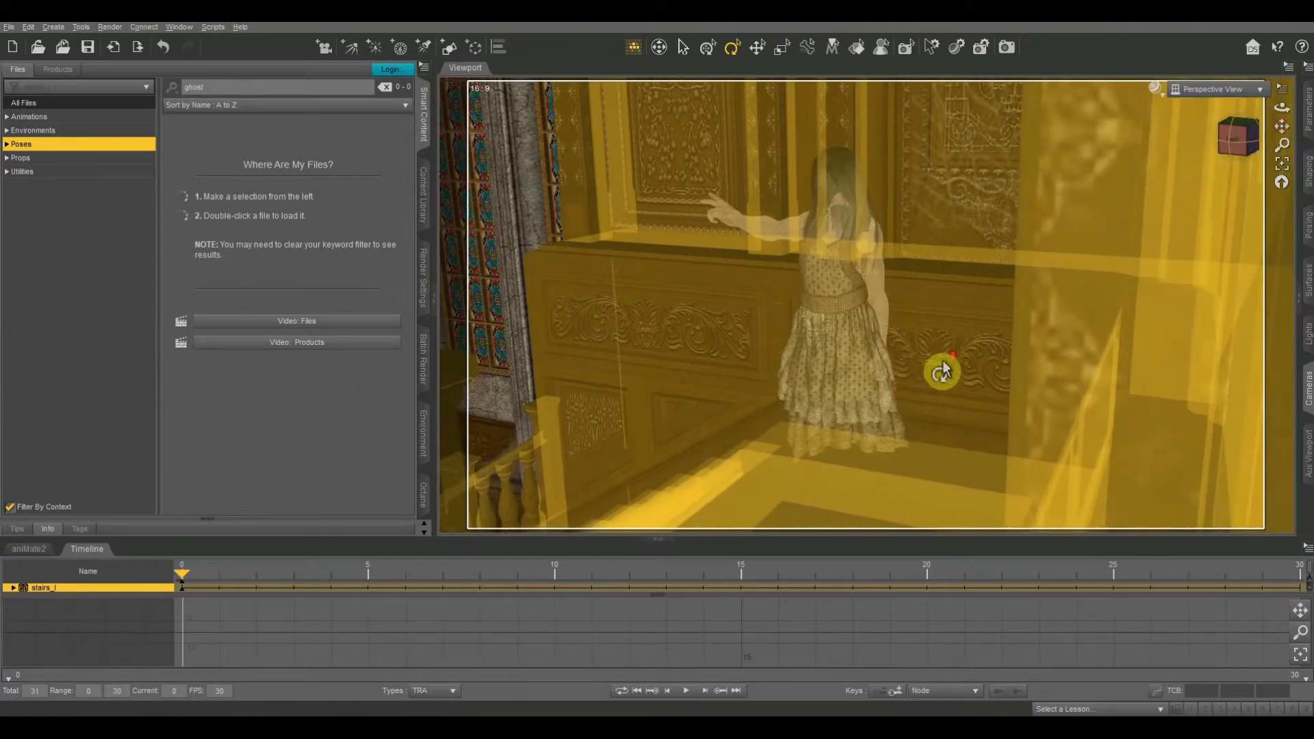
{"action": "scroll", "coordinate": [942, 374], "scroll_direction": "up", "scroll_amount": 4}
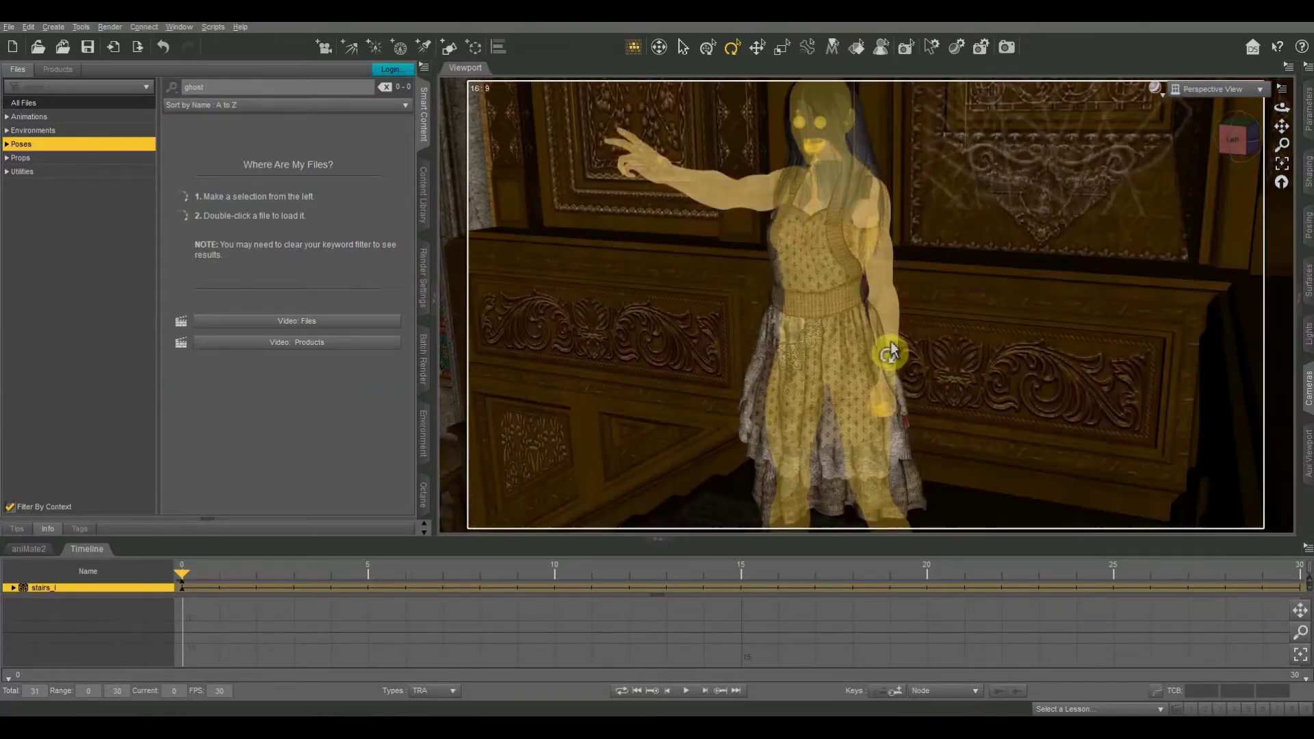
{"action": "left_click", "coordinate": [890, 352]}
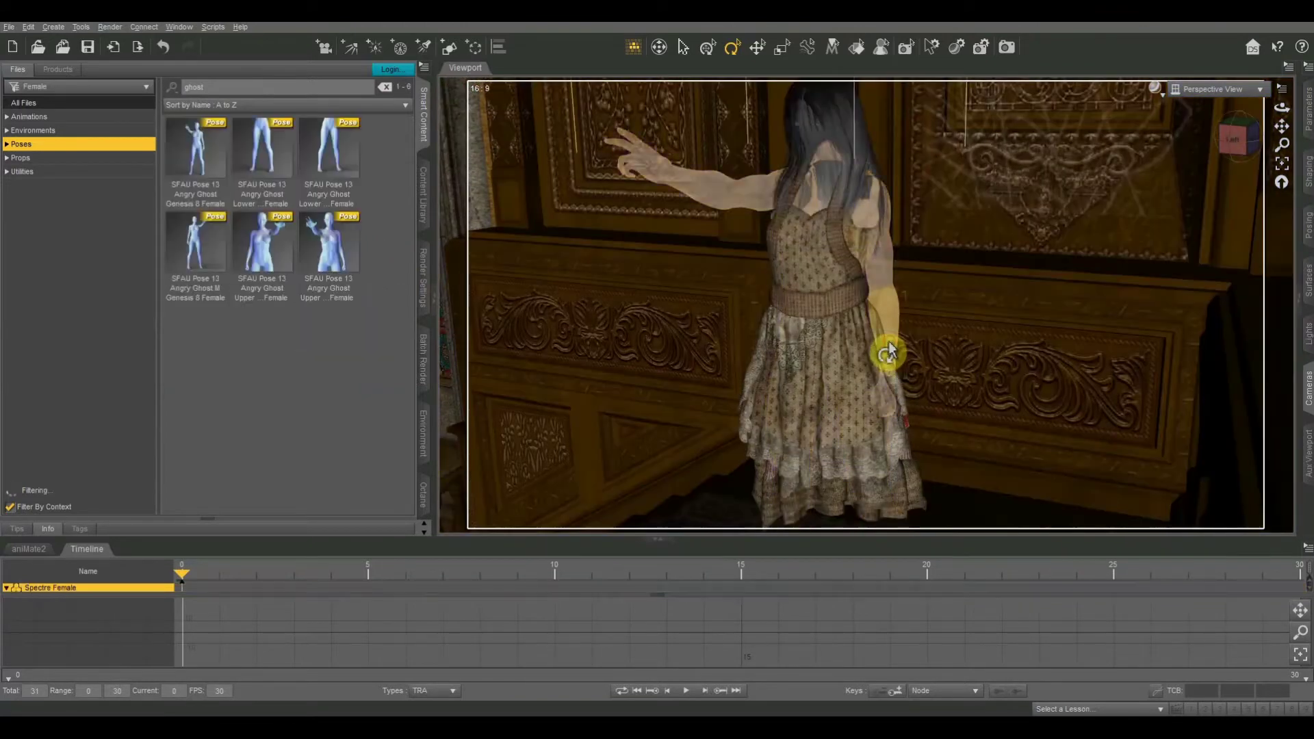
{"action": "left_click", "coordinate": [888, 405]}
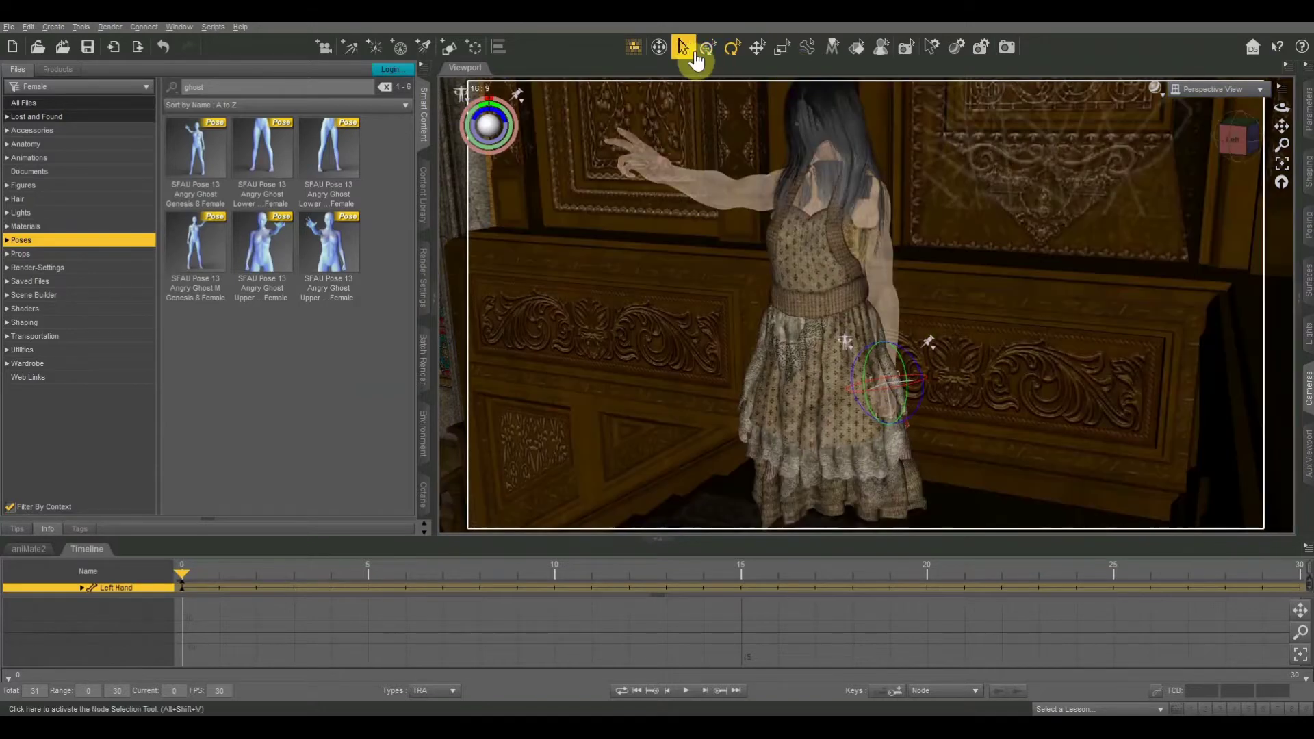
{"action": "left_click", "coordinate": [756, 50]}
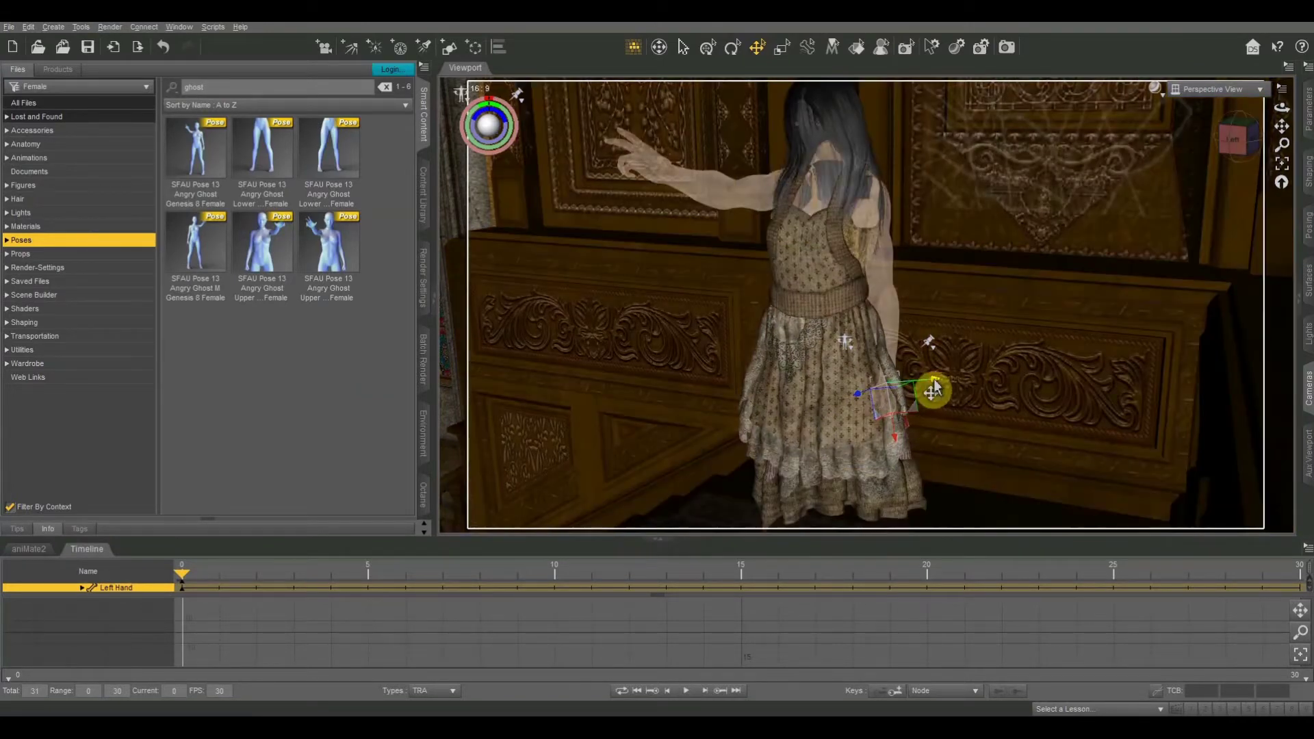
{"action": "left_click_drag", "start_coordinate": [943, 388], "coordinate": [980, 379]}
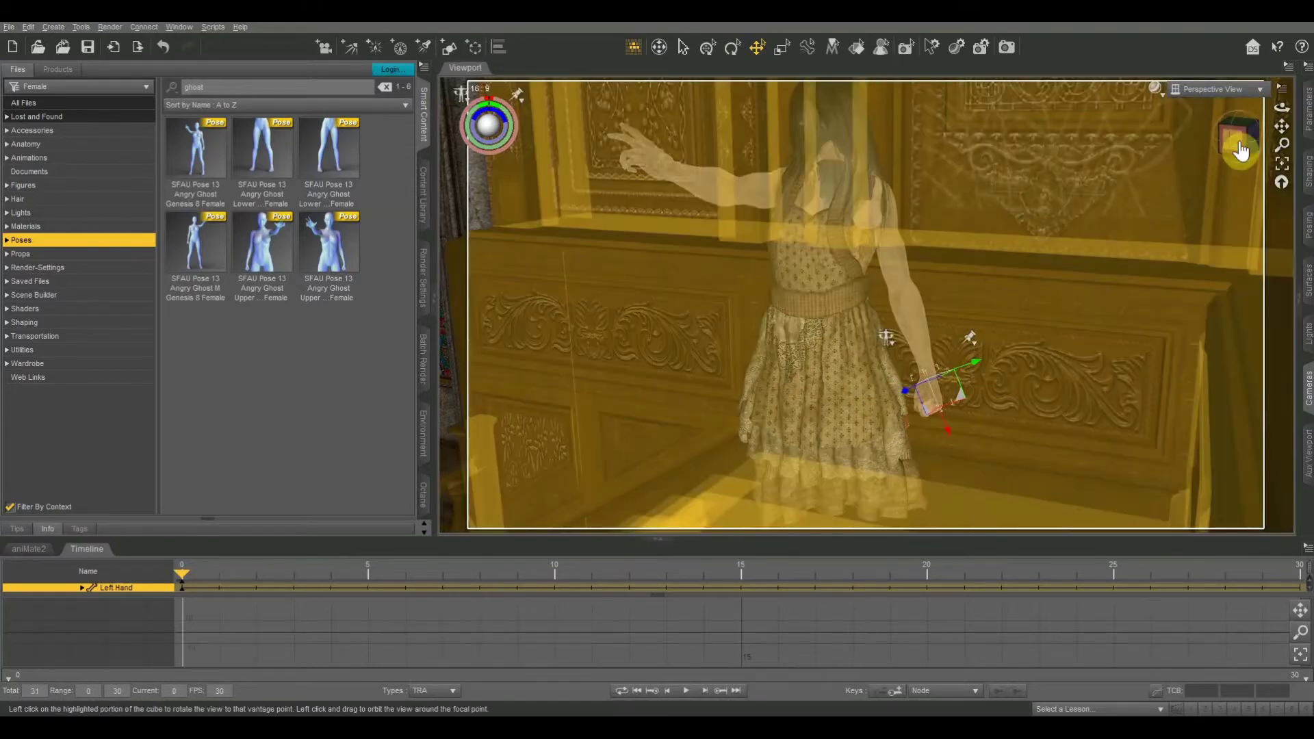
Select the whole Spectre Female figure and rotate it slightly about its vertical axis on the stair landing.
{"action": "left_click", "coordinate": [1234, 144]}
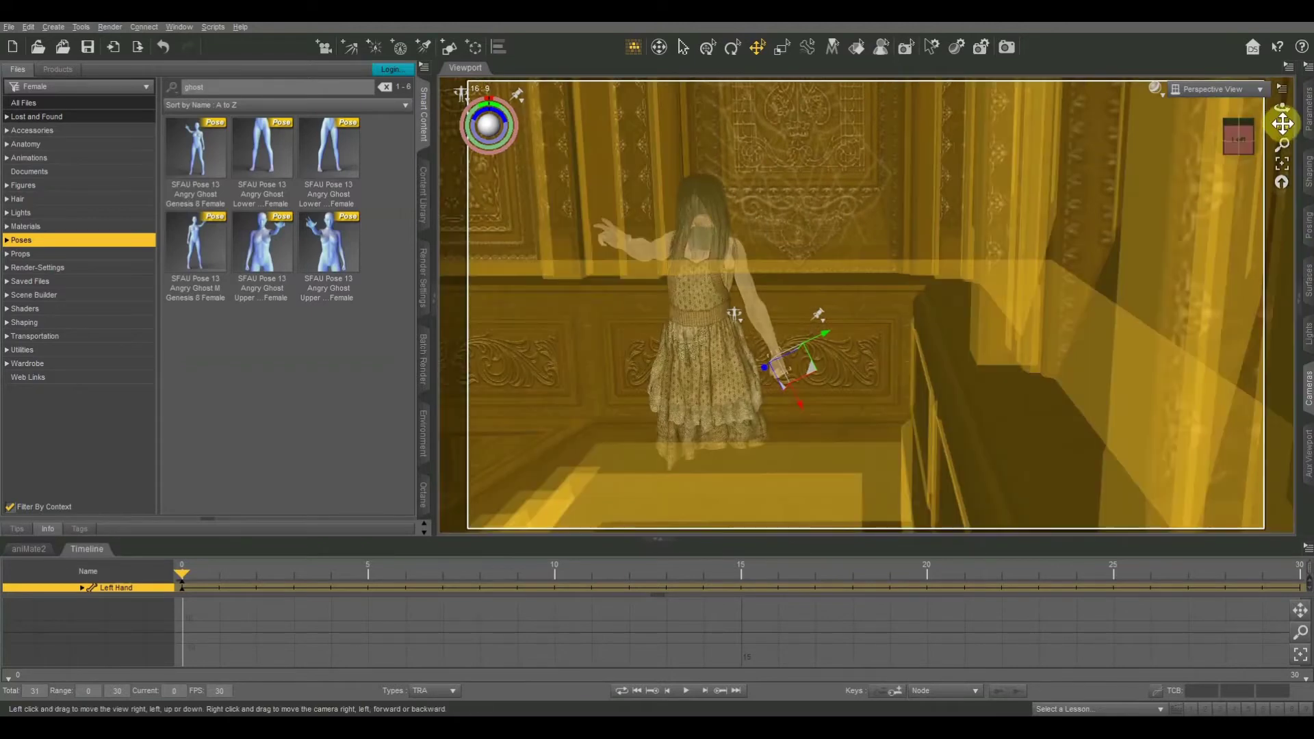
{"action": "left_click_drag", "start_coordinate": [1282, 132], "coordinate": [1282, 121]}
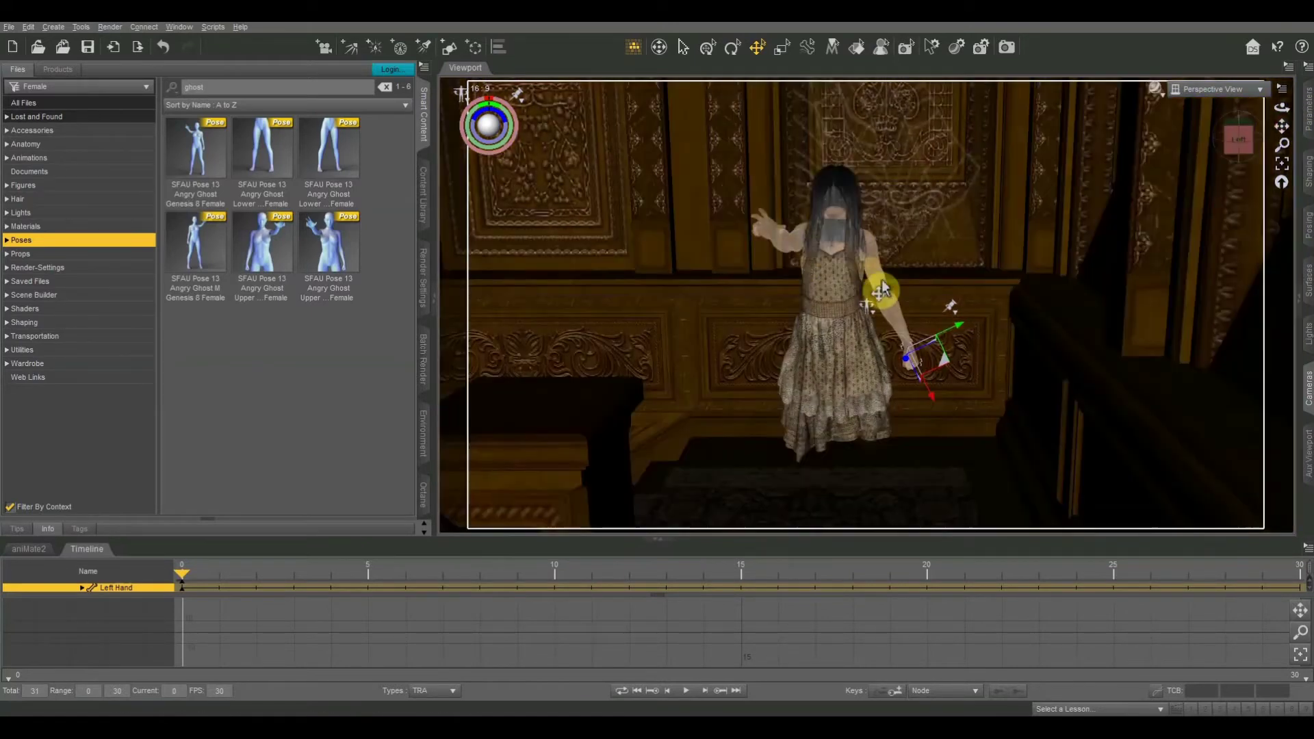
{"action": "left_click", "coordinate": [882, 291]}
{"action": "scroll", "coordinate": [898, 372], "scroll_direction": "down", "scroll_amount": 3}
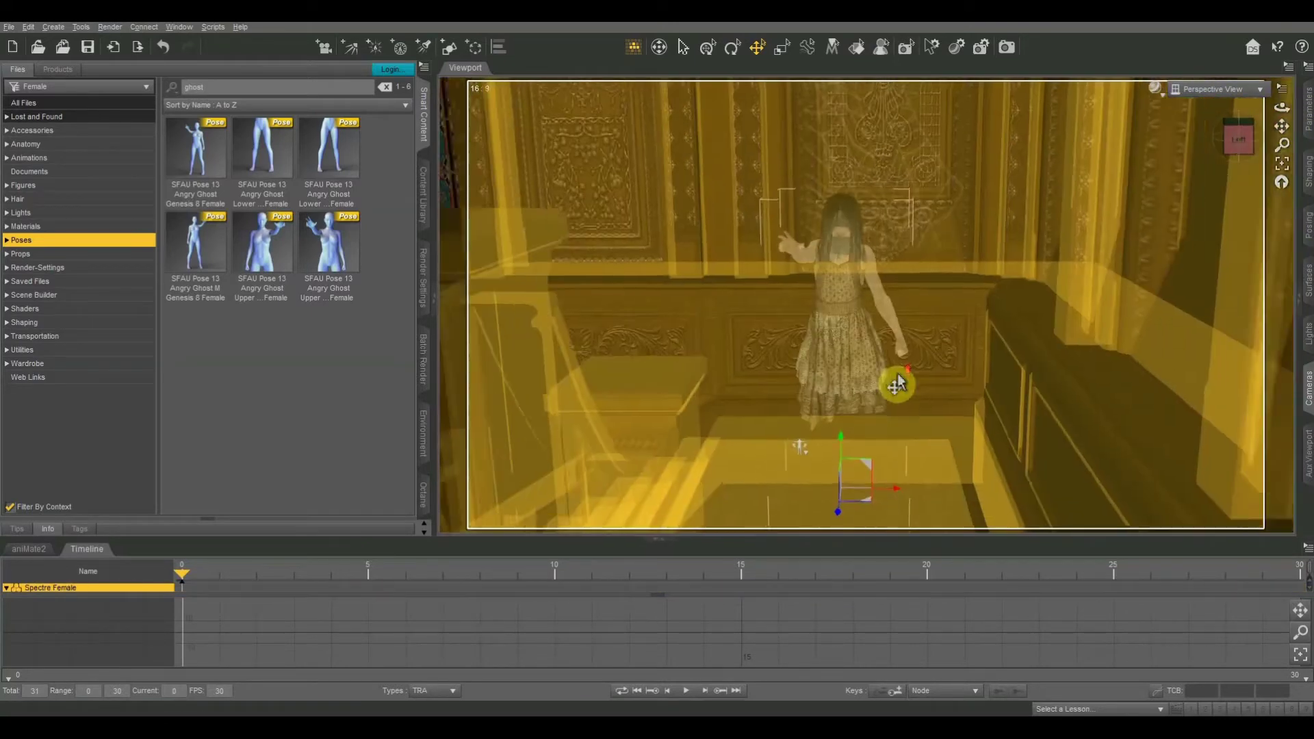
{"action": "left_click", "coordinate": [732, 47]}
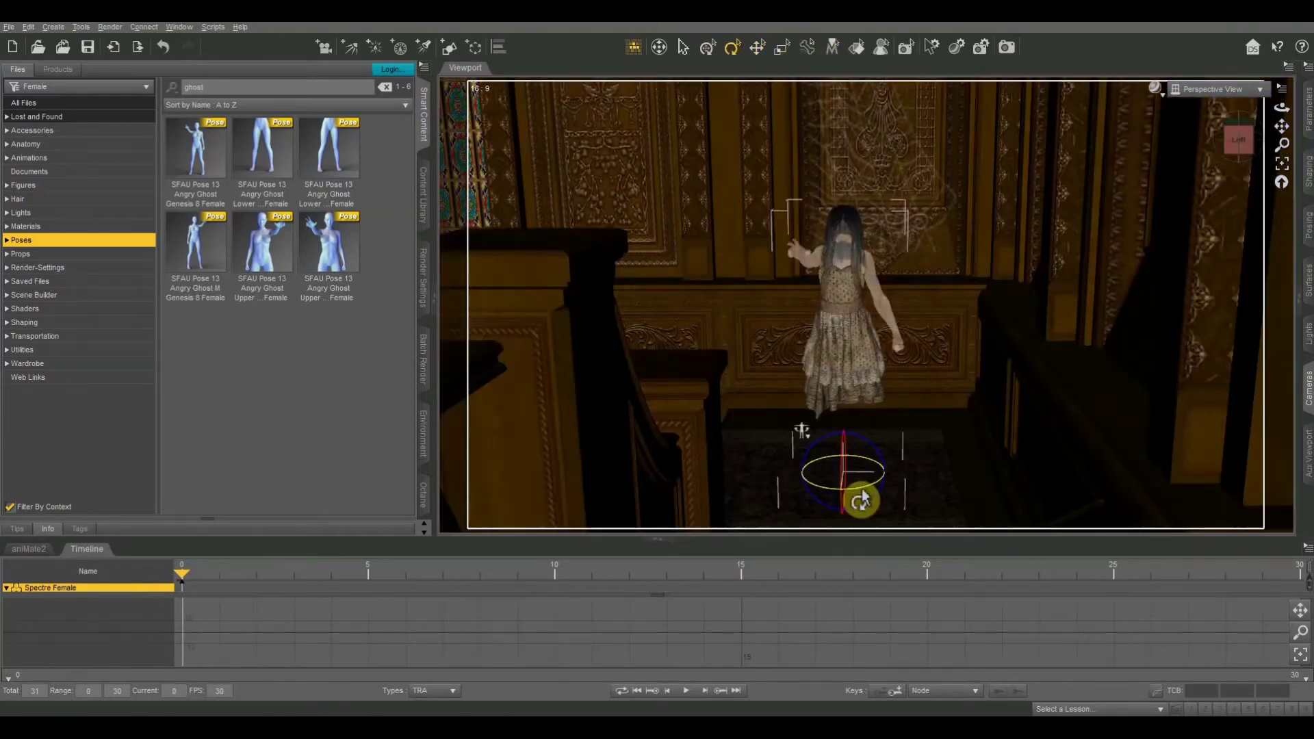
{"action": "left_click_drag", "start_coordinate": [861, 501], "coordinate": [866, 503]}
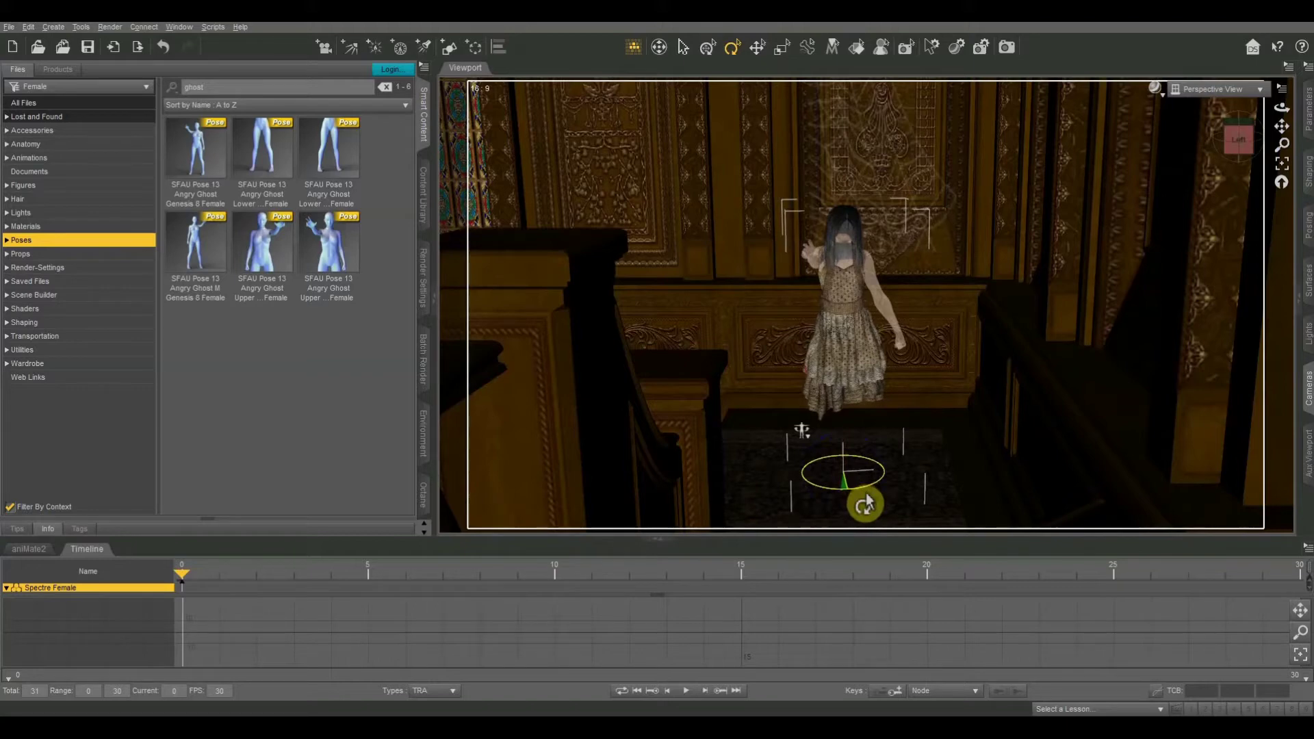
{"action": "left_click", "coordinate": [865, 502]}
Clear the selection and load the Teen Kaylee 8 actor from the real-world female figures.
{"action": "right_click", "coordinate": [990, 168]}
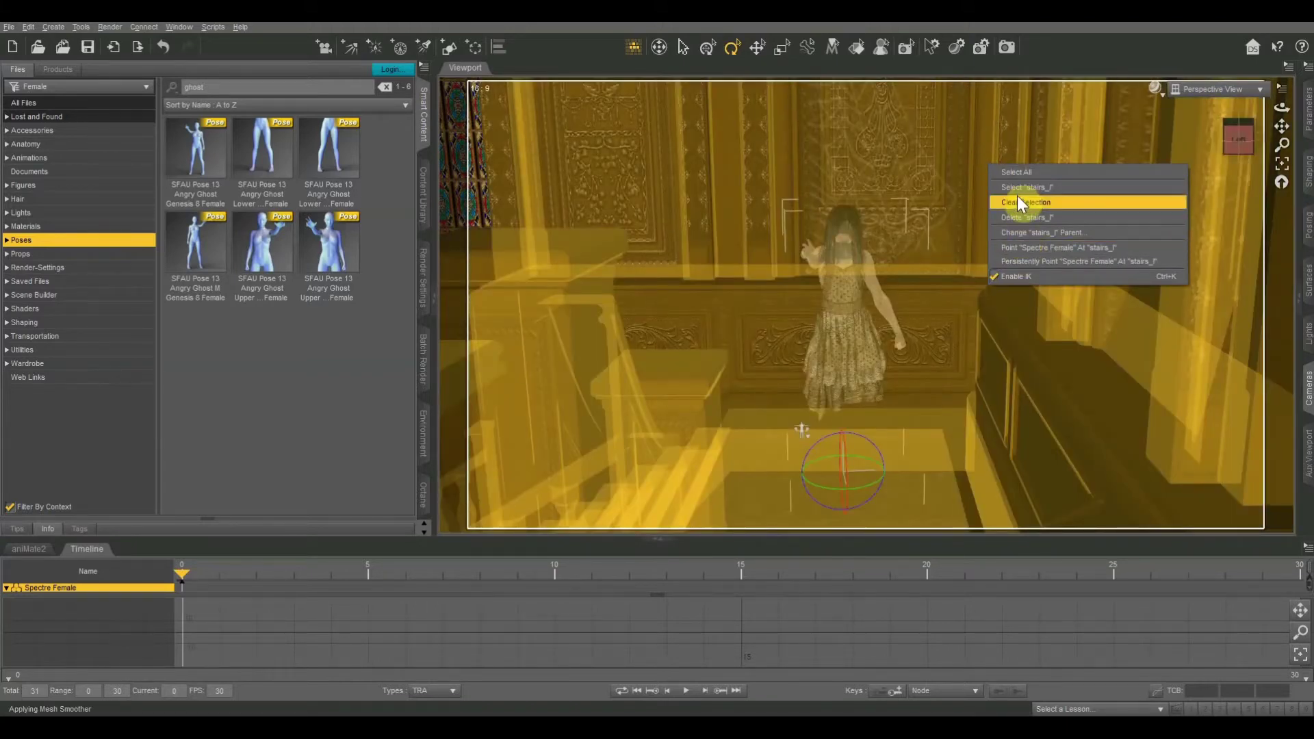
{"action": "left_click", "coordinate": [1016, 200]}
{"action": "left_click_drag", "start_coordinate": [1016, 206], "coordinate": [1283, 117]}
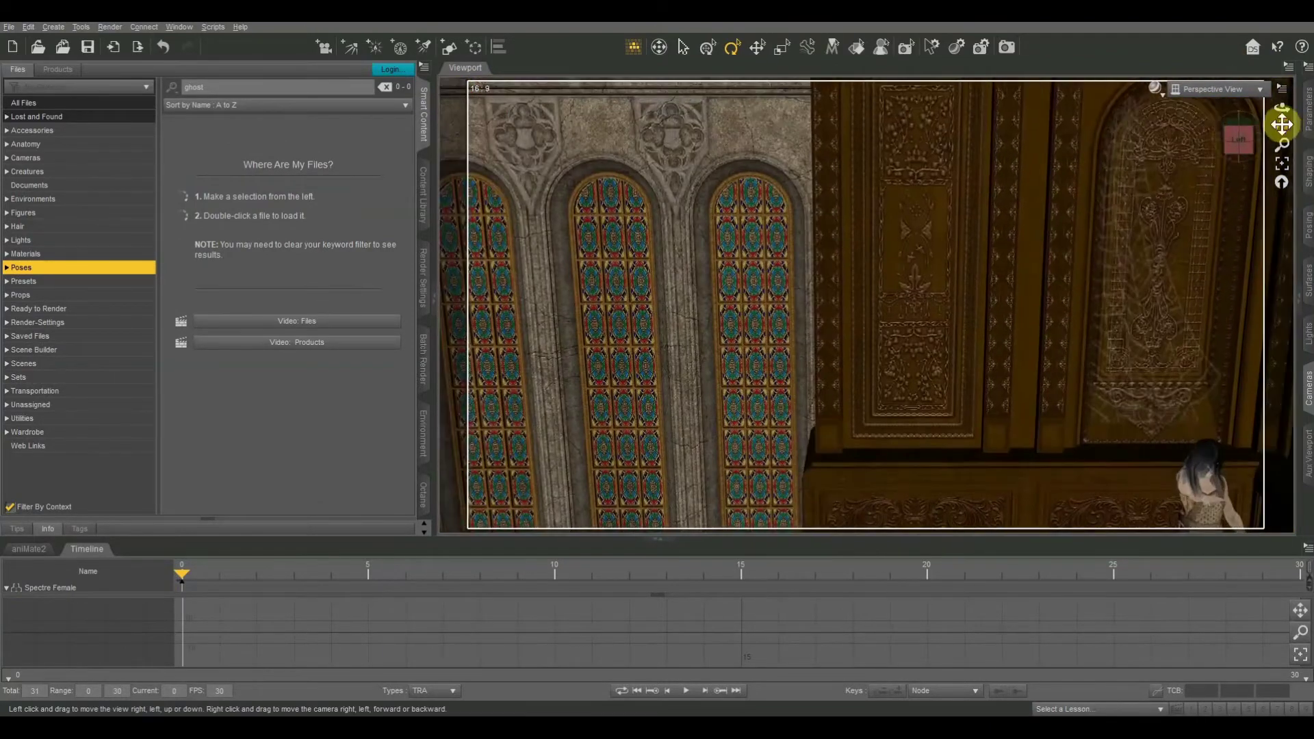
{"action": "left_click", "coordinate": [1230, 140]}
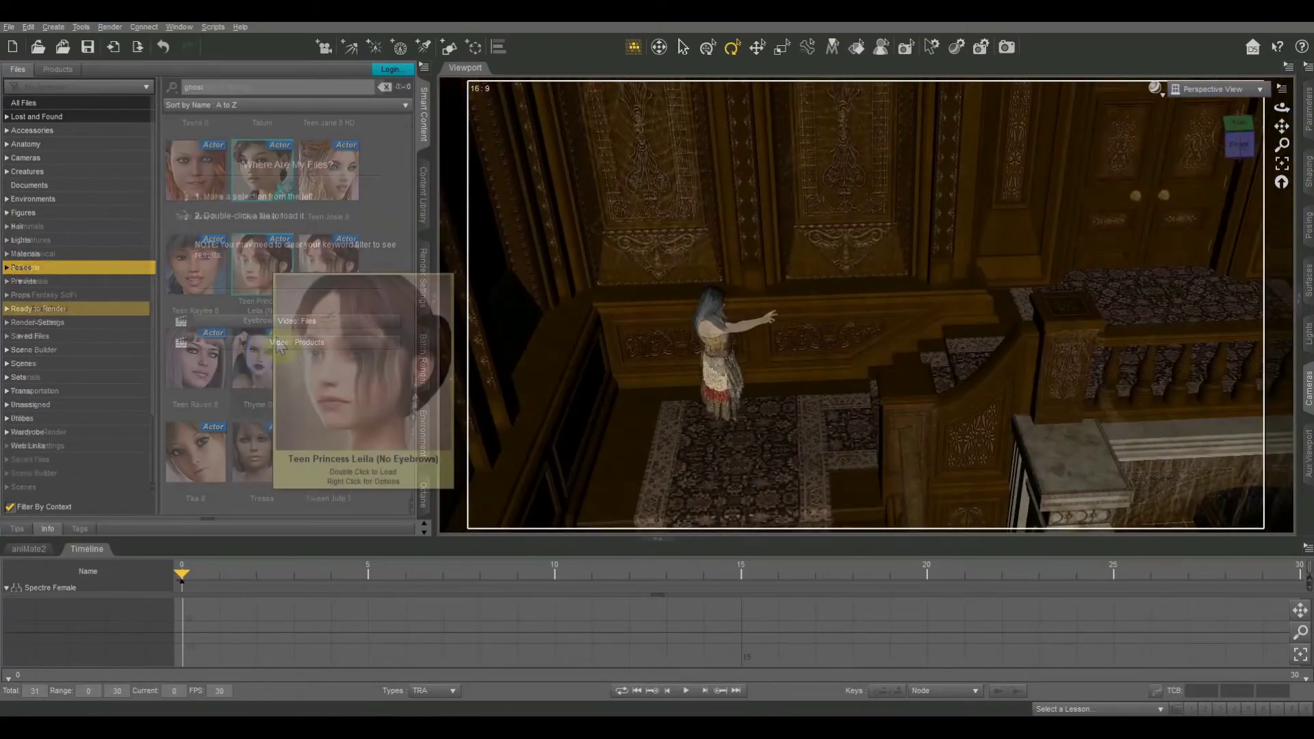
{"action": "mouse_move", "coordinate": [198, 315]}
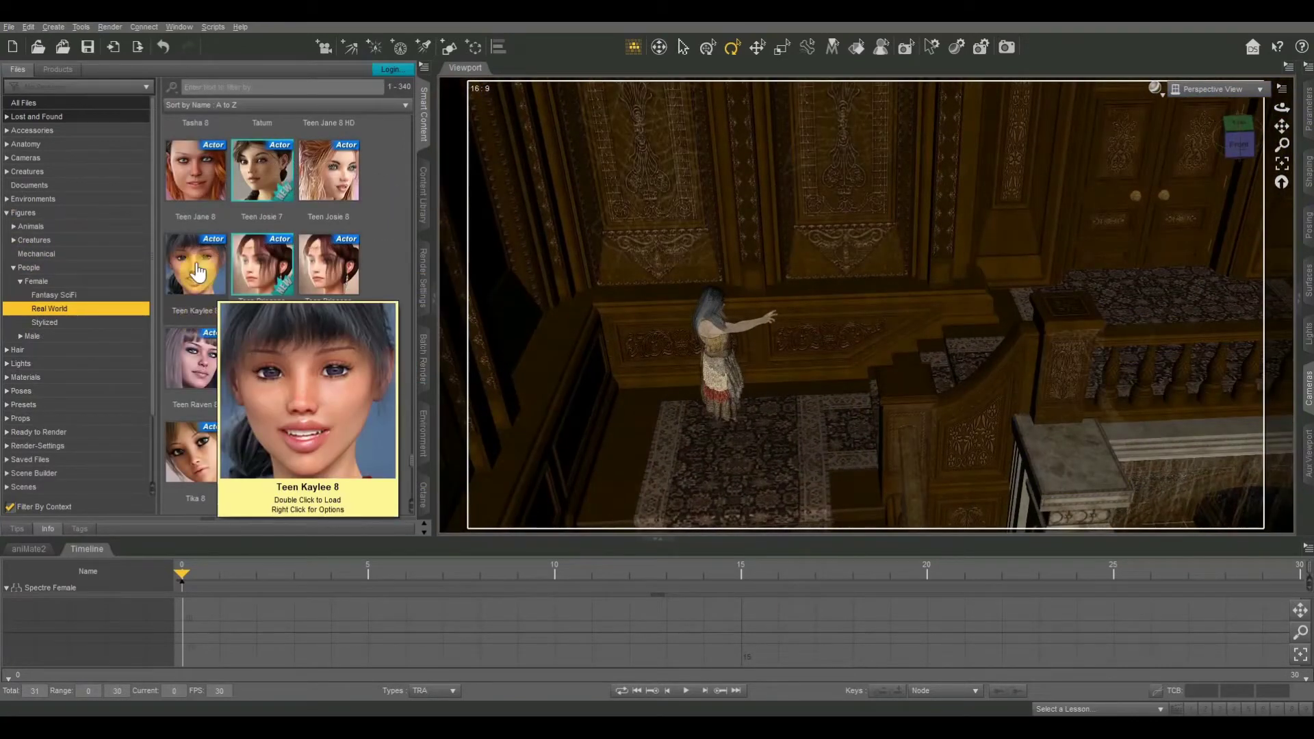
{"action": "double_click", "coordinate": [197, 272]}
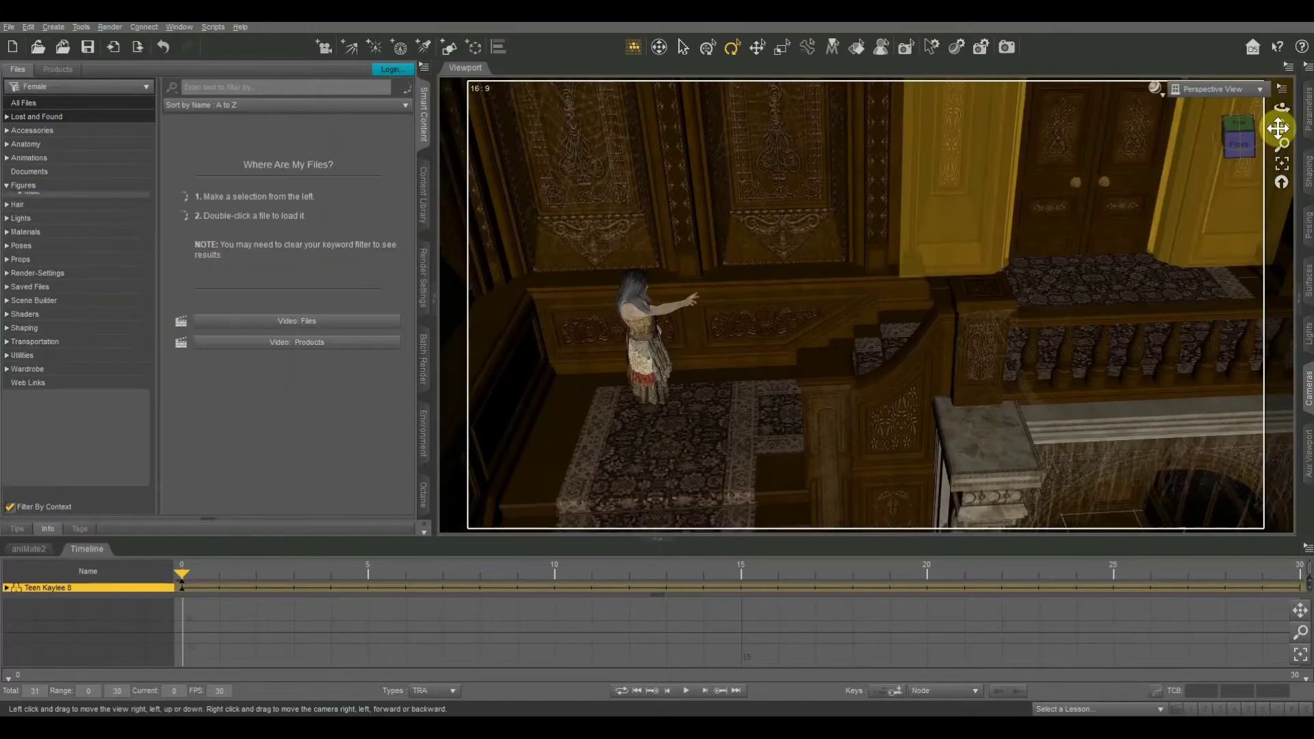
Move Teen Kaylee 8 from the ground floor up onto the carpeted upper landing, standing behind the balustrade.
{"action": "mouse_move", "coordinate": [1282, 127]}
{"action": "left_mouse_down"}
{"action": "mouse_move", "coordinate": [1279, 82]}
{"action": "mouse_move", "coordinate": [1280, 127]}
{"action": "left_mouse_up"}
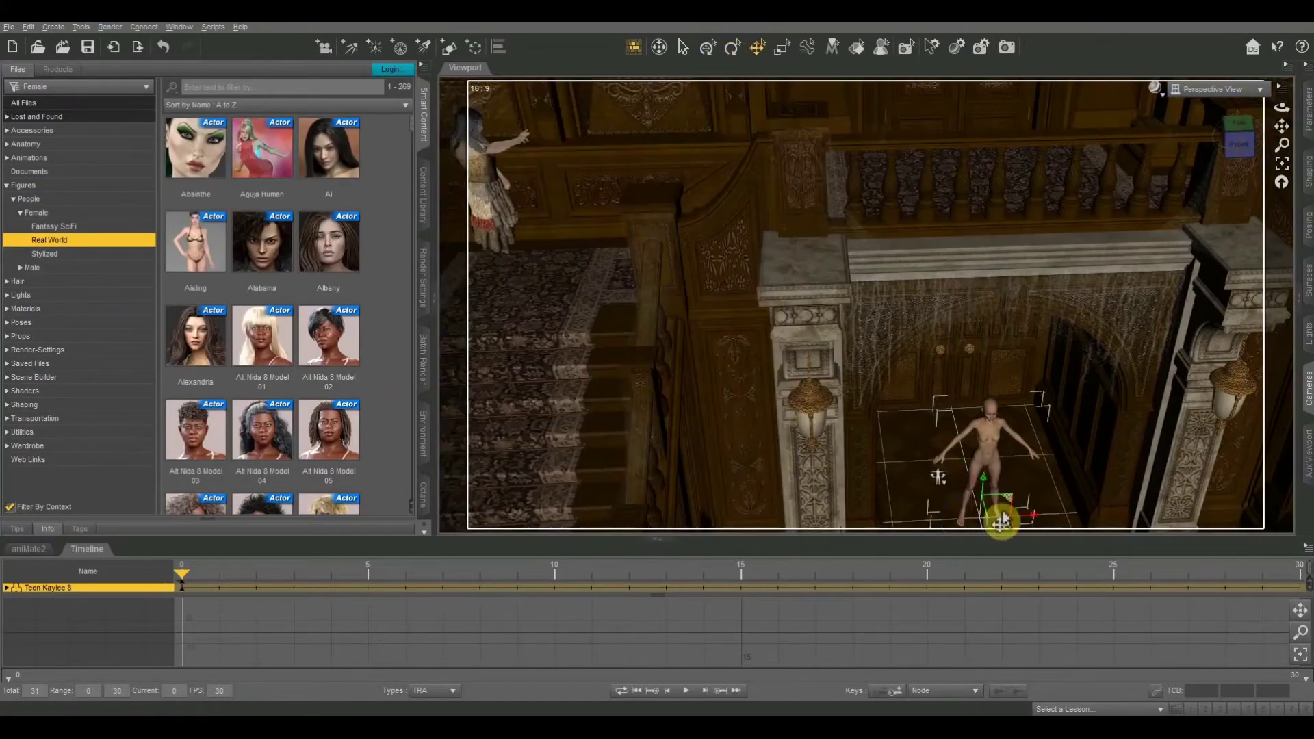
{"action": "left_click_drag", "start_coordinate": [986, 488], "coordinate": [1020, 240]}
{"action": "mouse_move", "coordinate": [1281, 126]}
{"action": "left_mouse_down"}
{"action": "mouse_move", "coordinate": [1238, 135]}
{"action": "mouse_move", "coordinate": [1283, 127]}
{"action": "left_mouse_up"}
{"action": "scroll", "coordinate": [1080, 282], "scroll_direction": "up", "scroll_amount": 4}
{"action": "left_click_drag", "start_coordinate": [808, 305], "coordinate": [802, 349]}
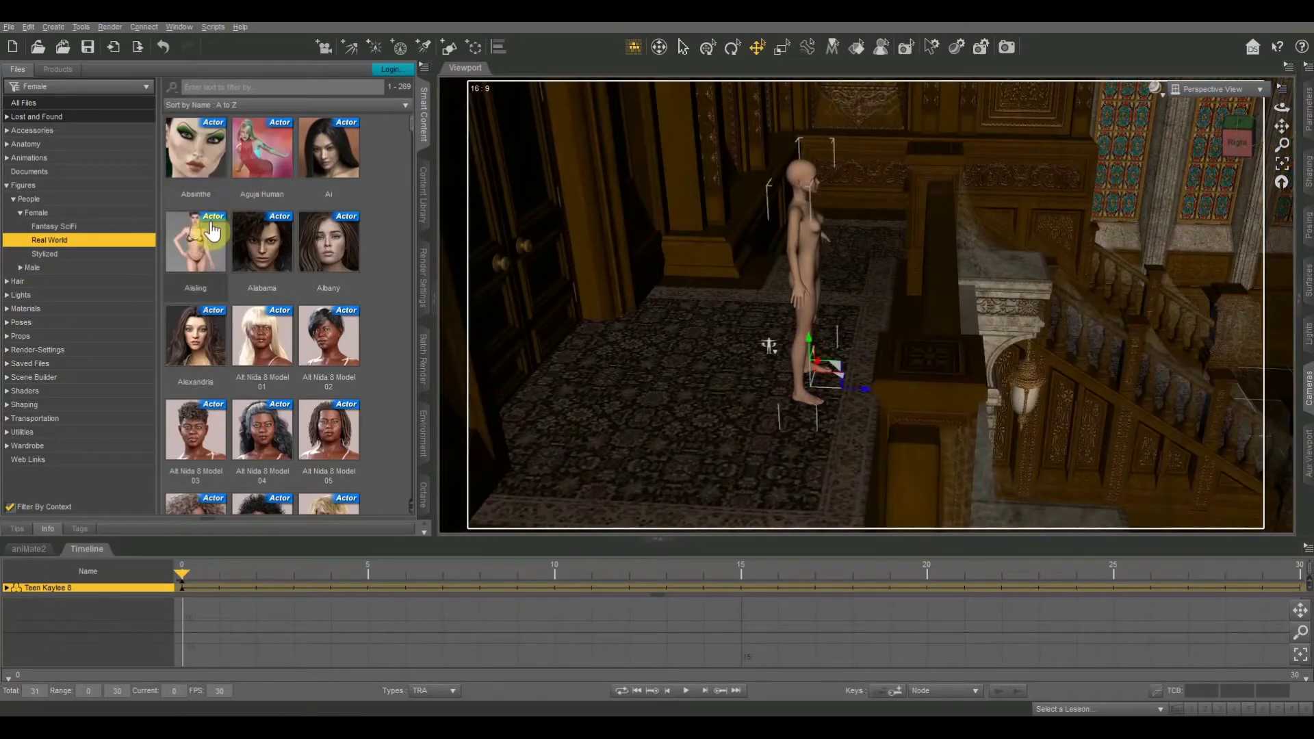
Find the Marigold Hair Genesis 8 Female among the long hairstyles and load it onto Teen Kaylee 8.
{"action": "double_click", "coordinate": [34, 187]}
{"action": "double_click", "coordinate": [21, 200]}
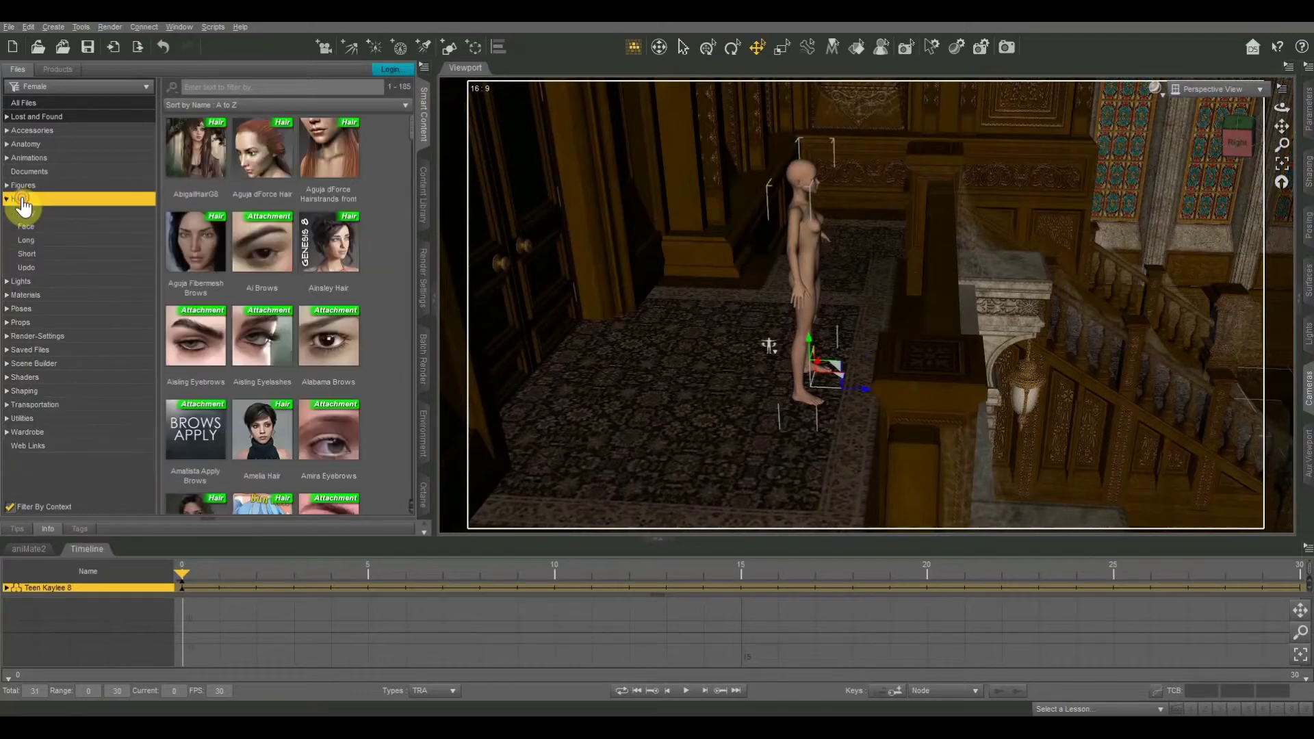
{"action": "key", "text": "Down"}
{"action": "key", "text": "Down"}
{"action": "key", "text": "Down"}
{"action": "scroll", "coordinate": [390, 302], "scroll_direction": "down", "scroll_amount": 5}
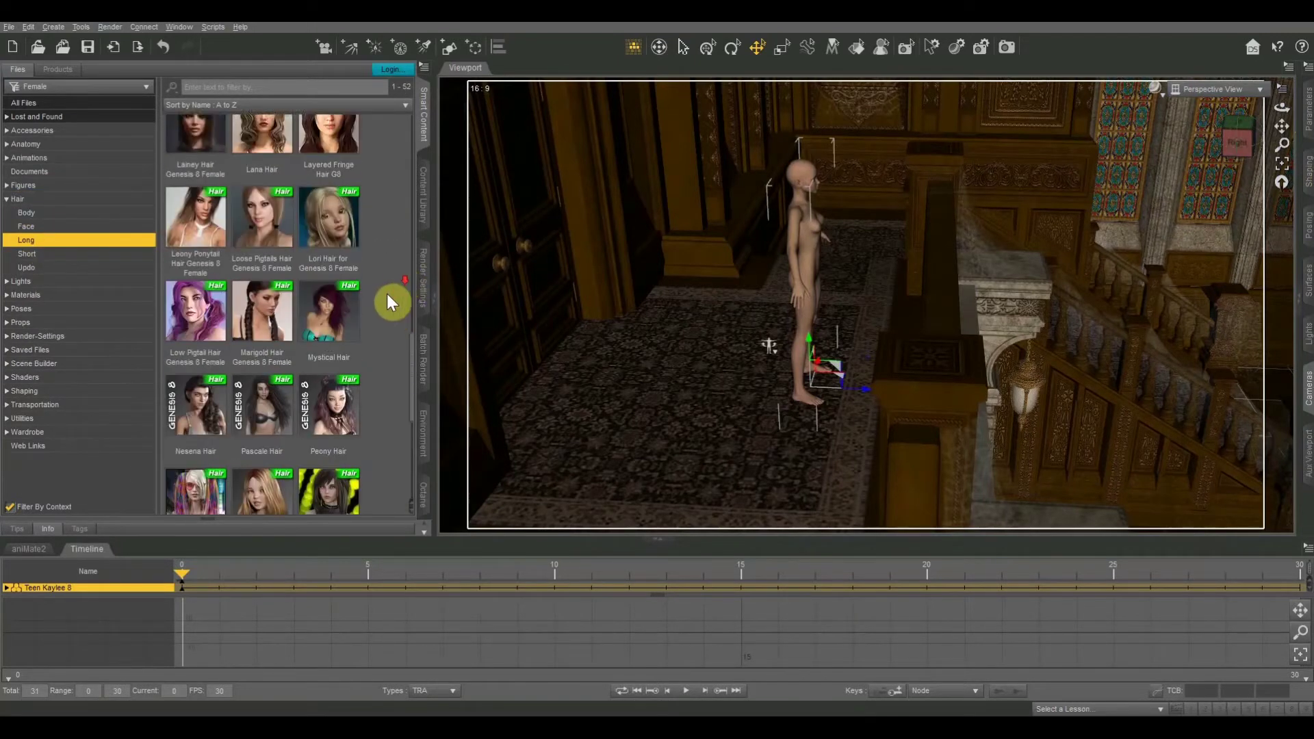
{"action": "double_click", "coordinate": [263, 285]}
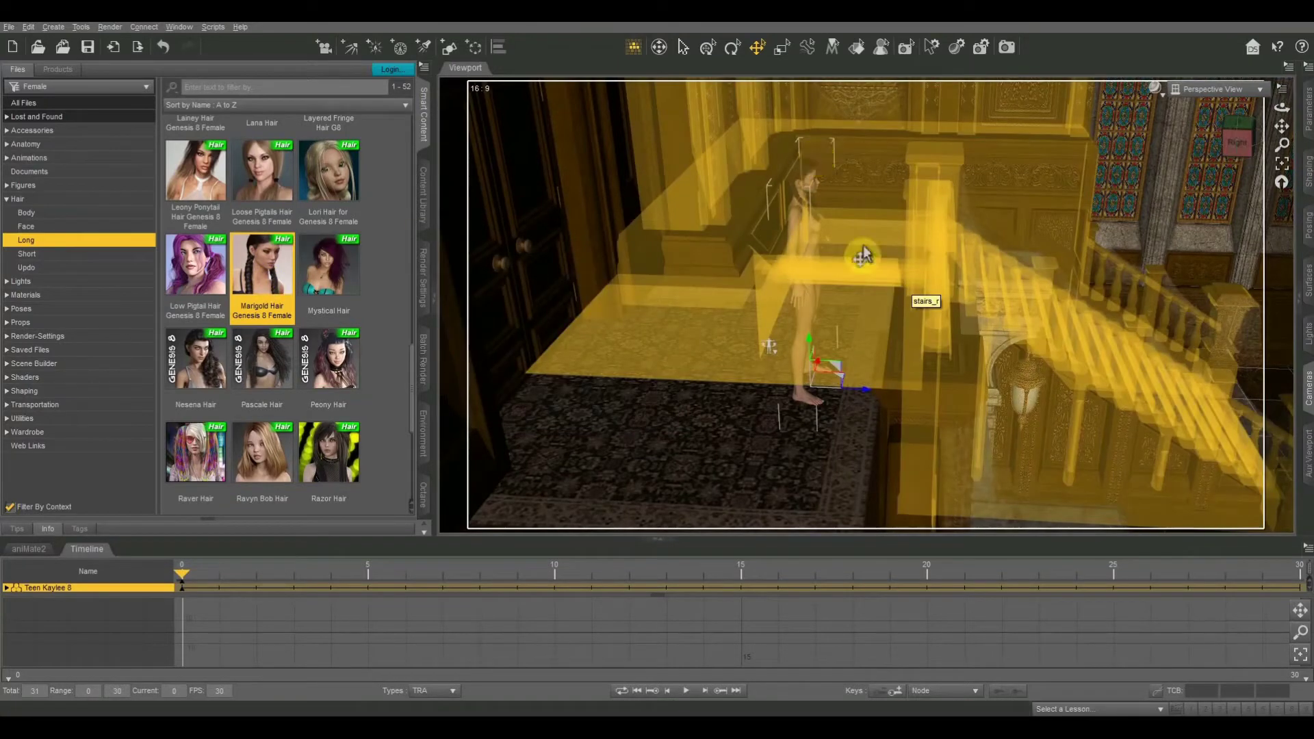
Find Teen Kaylee 8's feminine Iray materials and apply the All Maps and Eyelashes presets to the figure.
{"action": "left_click", "coordinate": [809, 274]}
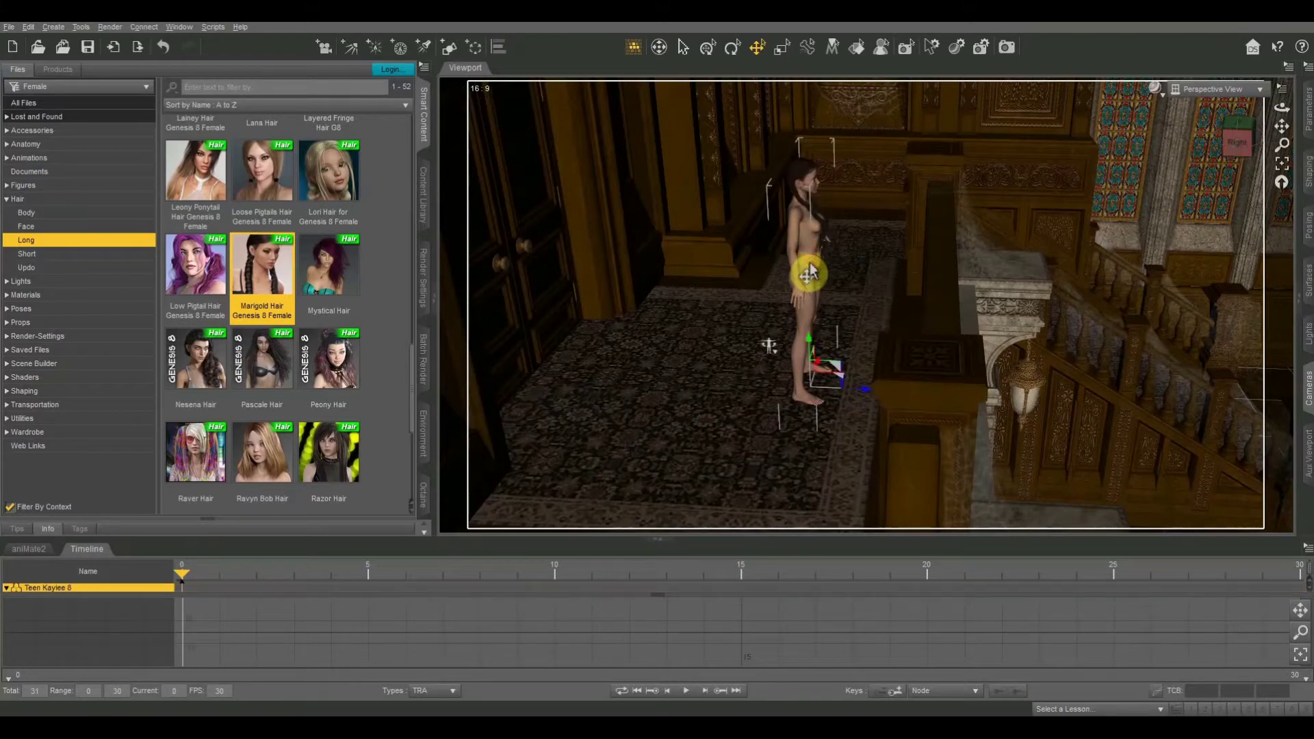
{"action": "double_click", "coordinate": [27, 199]}
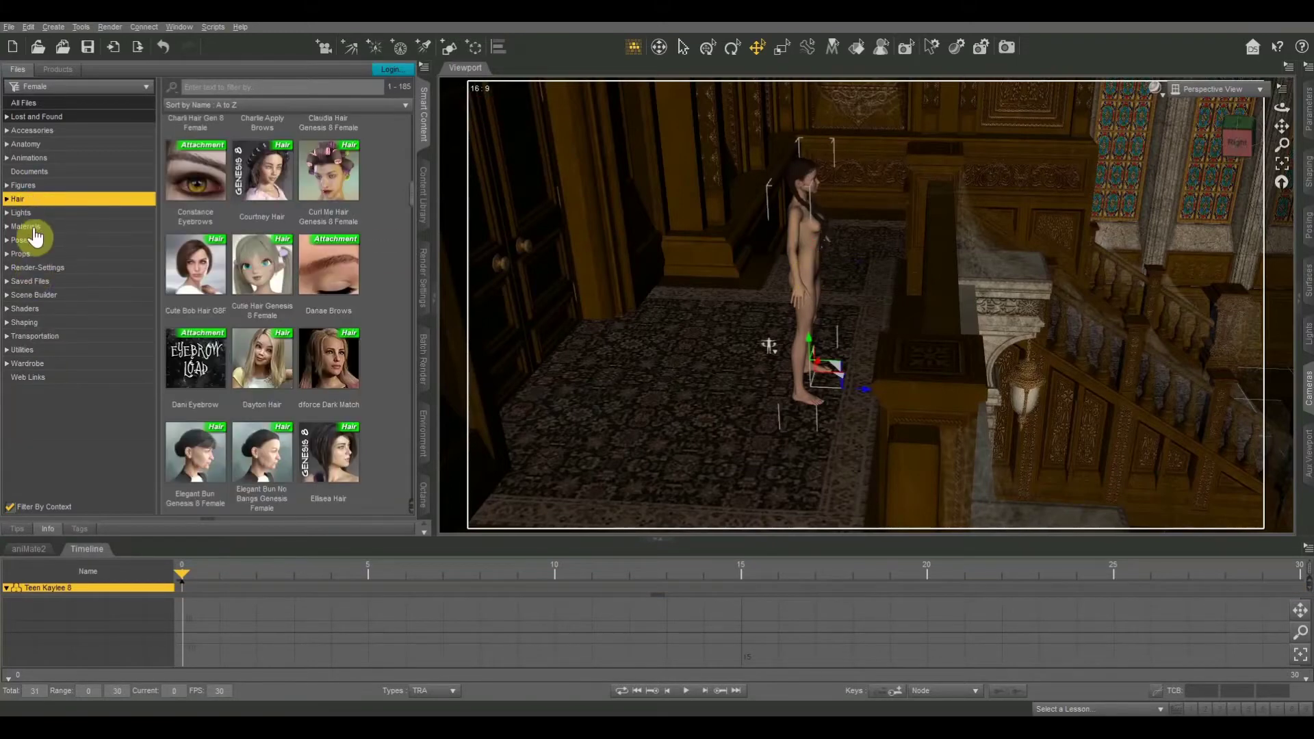
{"action": "double_click", "coordinate": [29, 228]}
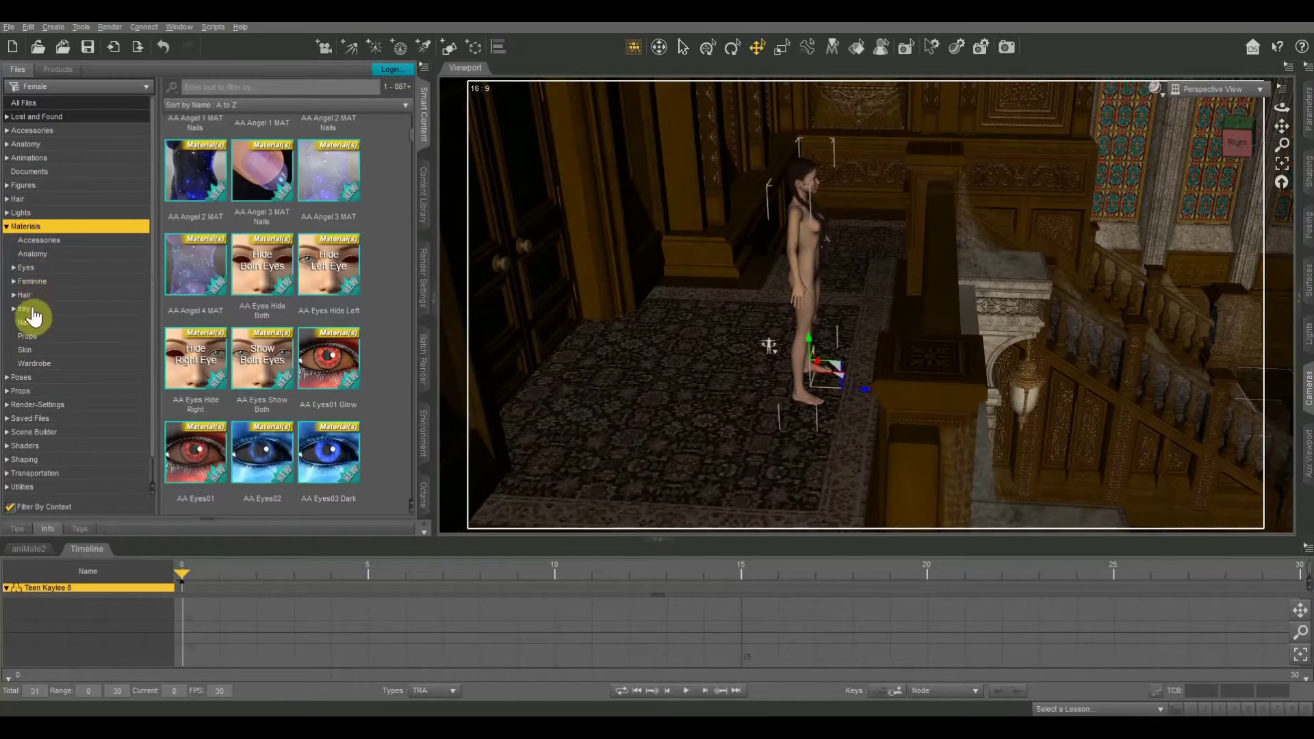
{"action": "double_click", "coordinate": [31, 310]}
{"action": "double_click", "coordinate": [36, 390]}
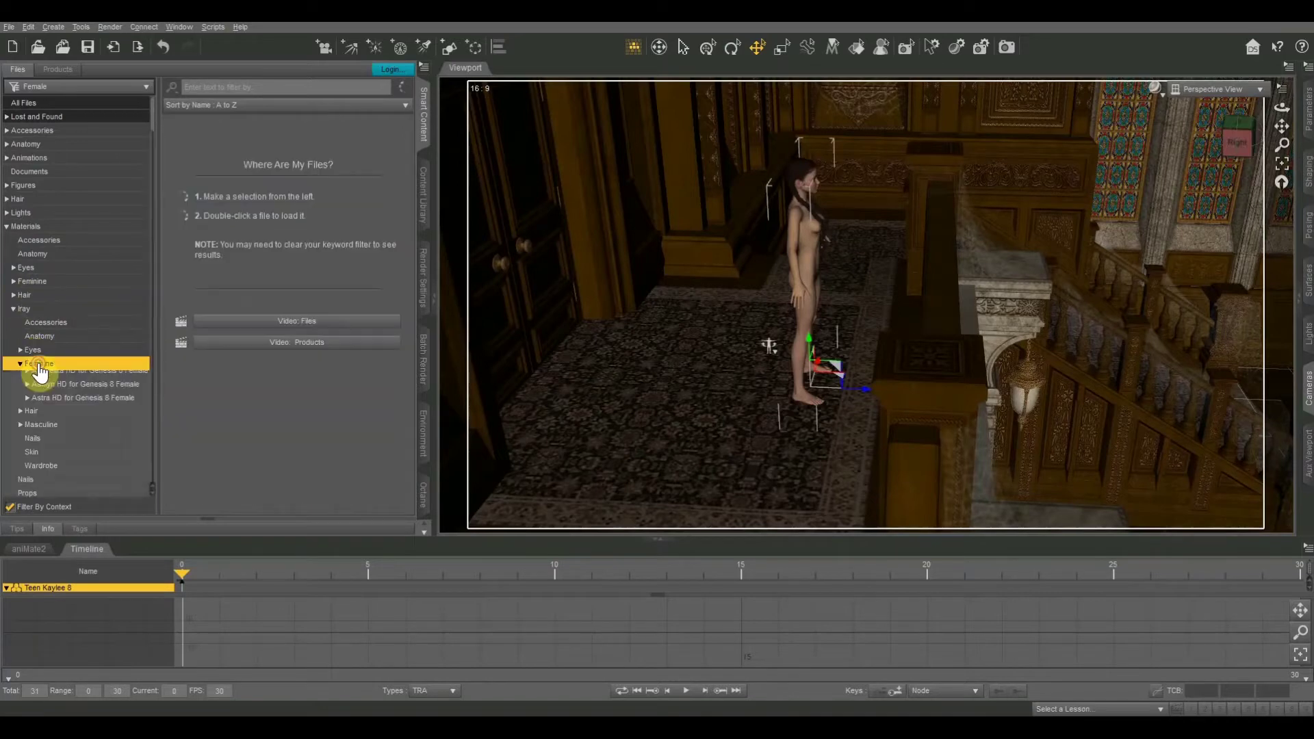
{"action": "scroll", "coordinate": [79, 315], "scroll_direction": "down", "scroll_amount": 5}
{"action": "scroll", "coordinate": [79, 348], "scroll_direction": "down", "scroll_amount": 10}
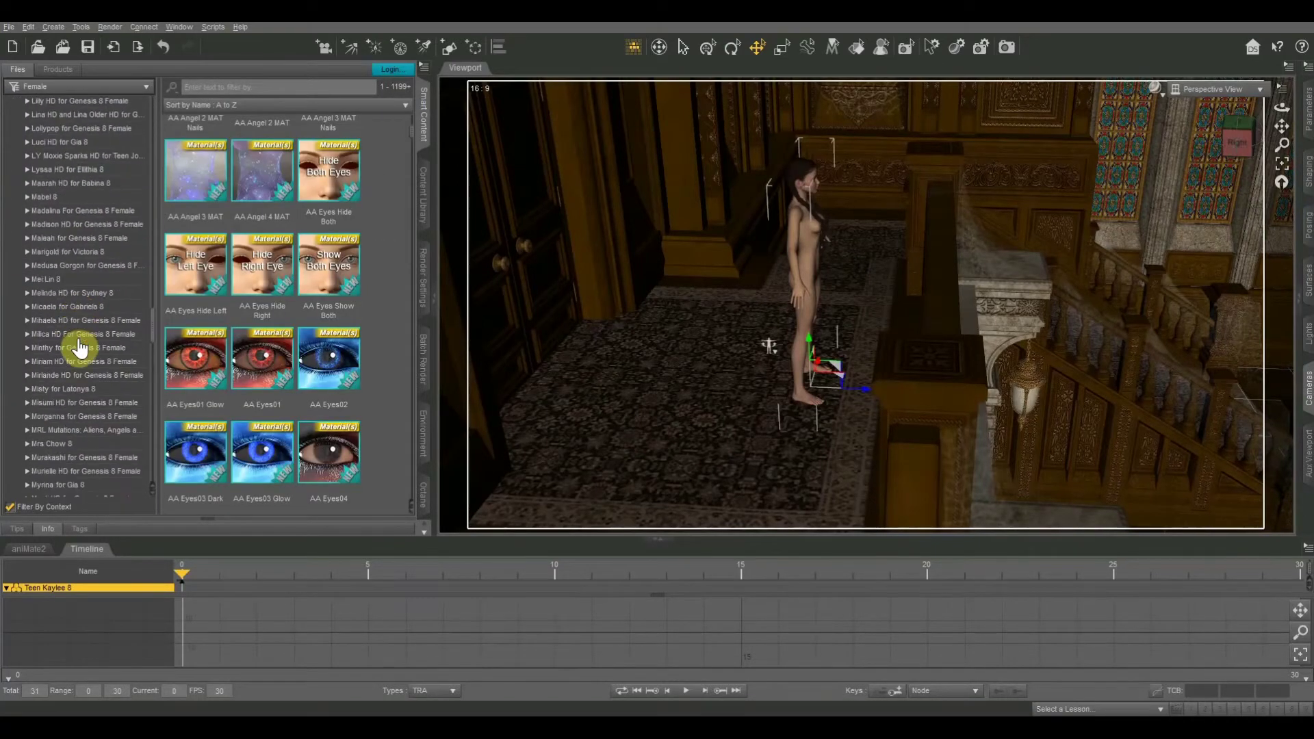
{"action": "double_click", "coordinate": [55, 304]}
{"action": "double_click", "coordinate": [194, 165]}
{"action": "double_click", "coordinate": [261, 161]}
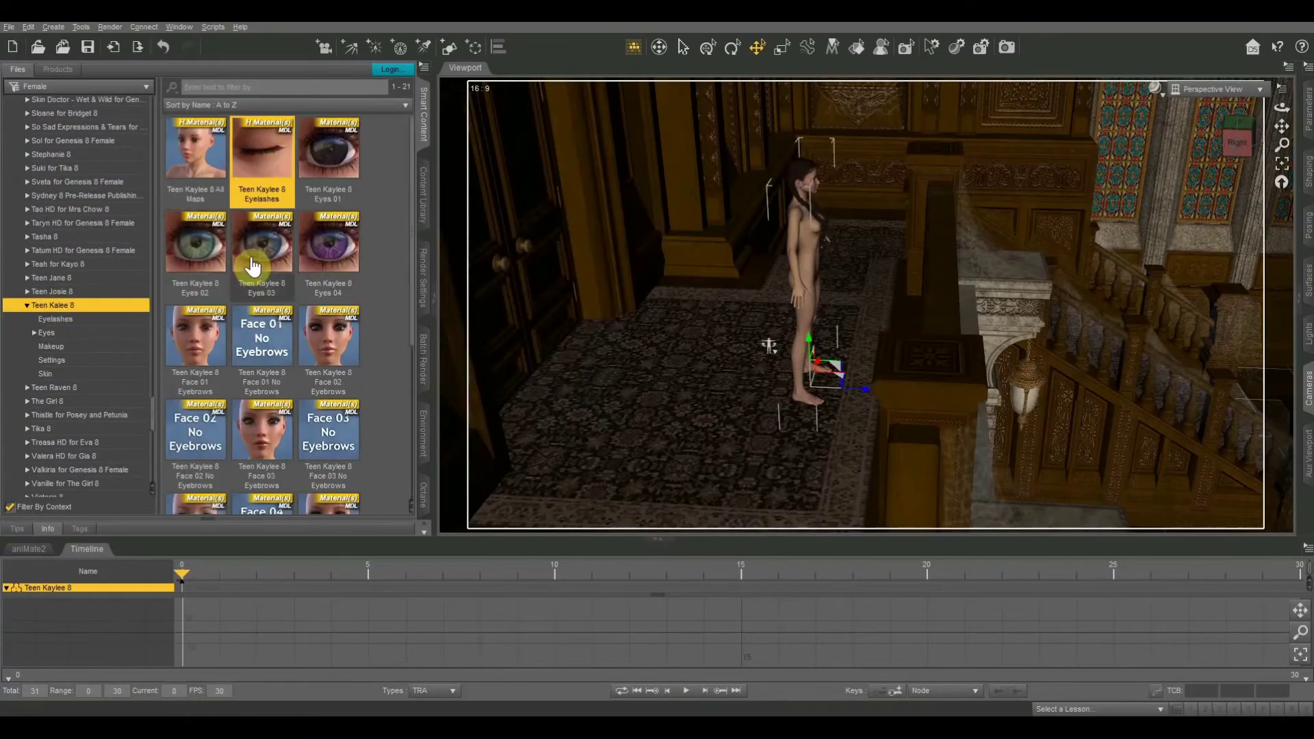
Apply the Teen Kaylee 8 Eyes 03, Face 01 Eyebrows and Translucency Low materials to the figure.
{"action": "double_click", "coordinate": [257, 266]}
{"action": "double_click", "coordinate": [190, 340]}
{"action": "scroll", "coordinate": [262, 389], "scroll_direction": "down", "scroll_amount": 5}
{"action": "double_click", "coordinate": [268, 457]}
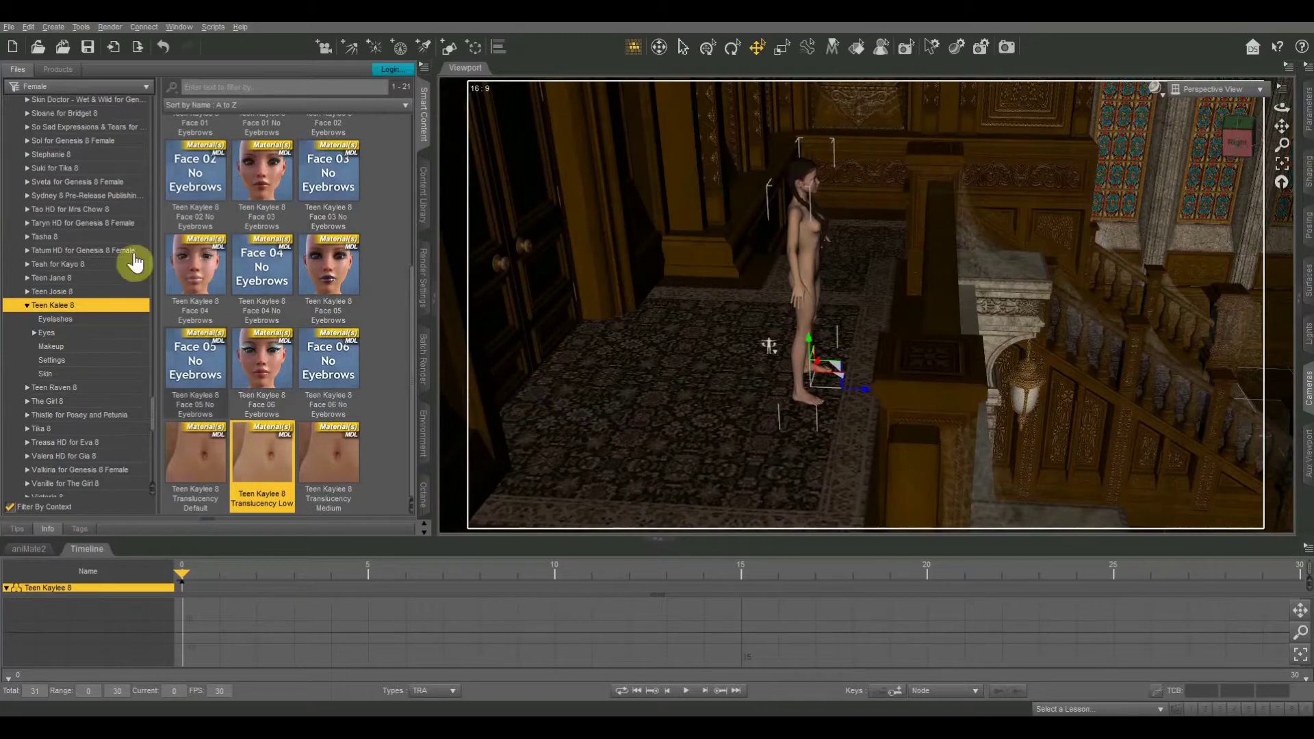
{"action": "scroll", "coordinate": [91, 241], "scroll_direction": "up", "scroll_amount": 15}
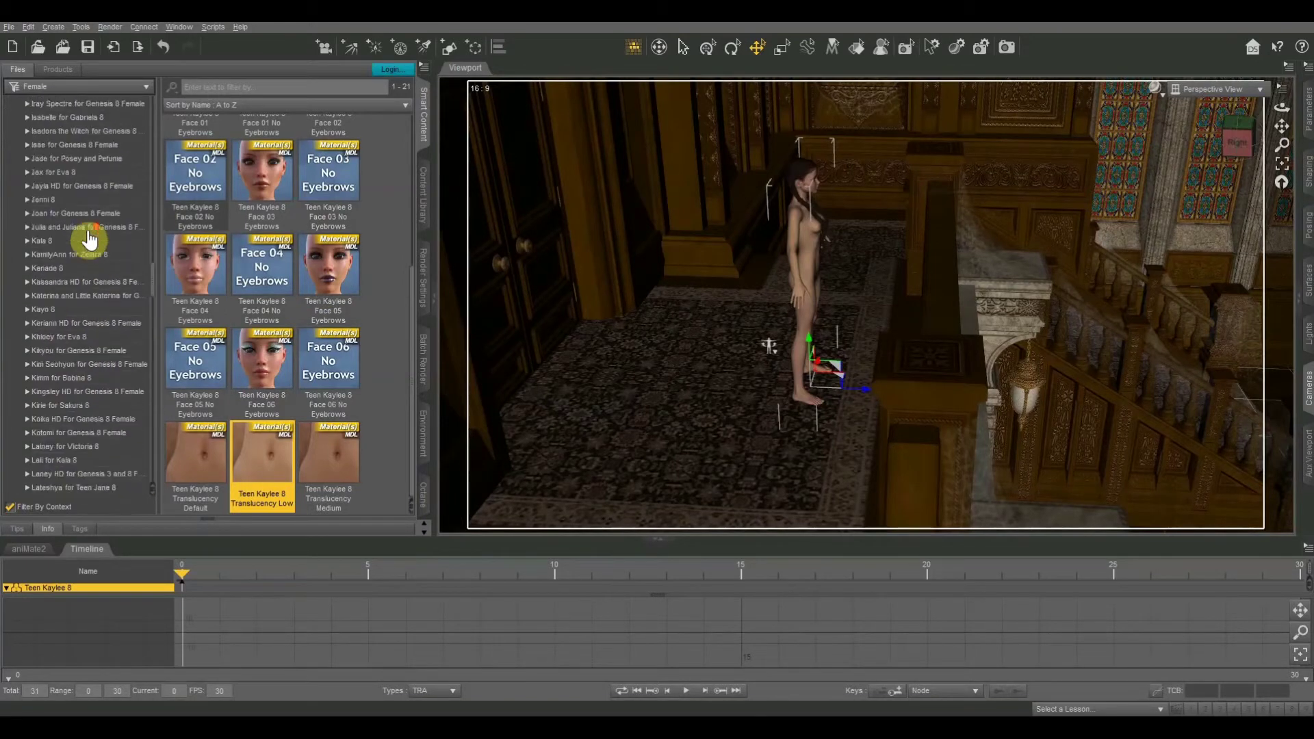
Load the Urban Casual !Outfit from the wardrobe outfits onto Teen Kaylee 8 and delete its Urban Casual Beanie.
{"action": "scroll", "coordinate": [89, 239], "scroll_direction": "up", "scroll_amount": 20}
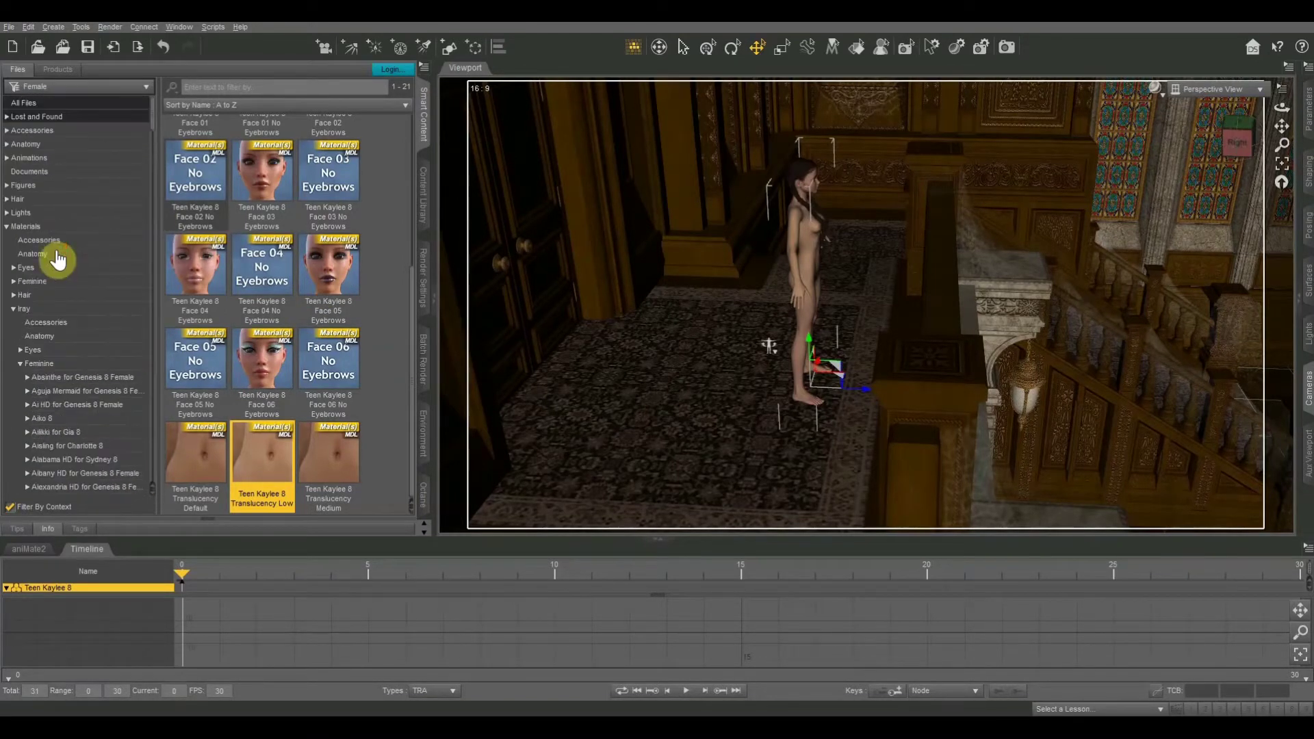
{"action": "double_click", "coordinate": [25, 229]}
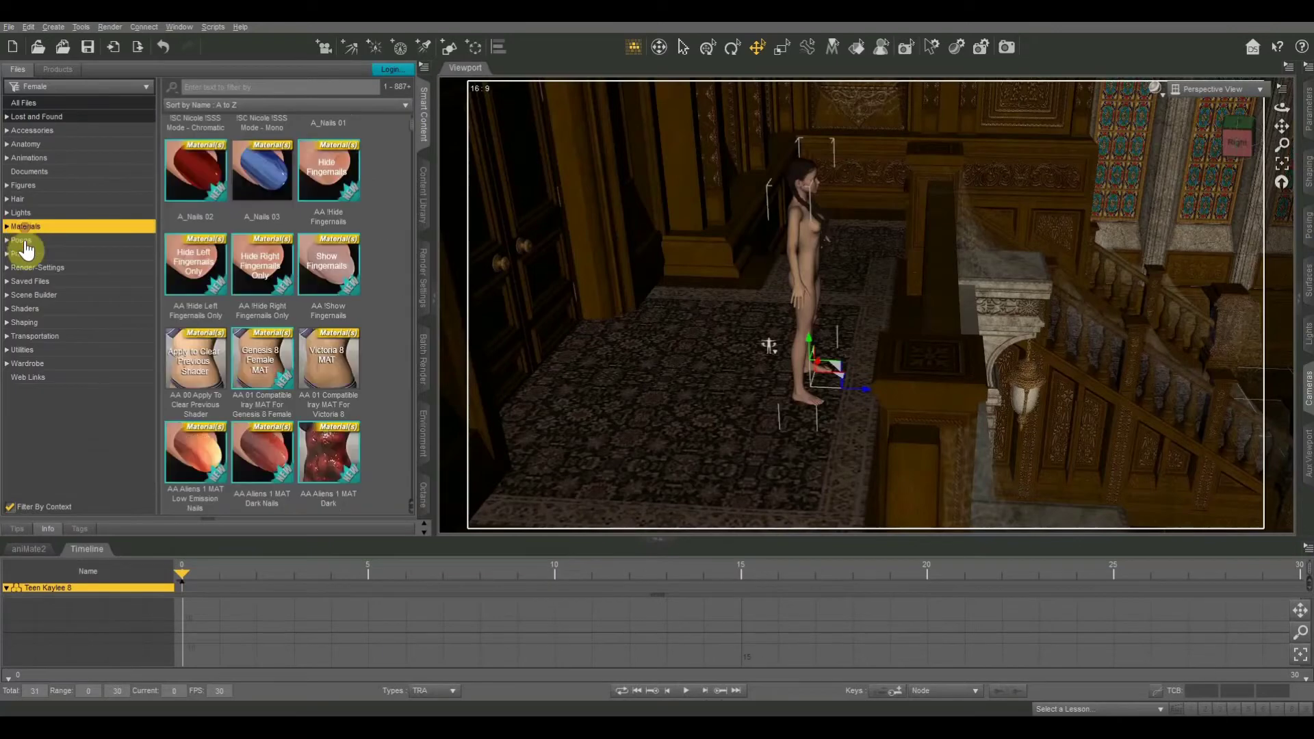
{"action": "double_click", "coordinate": [25, 365]}
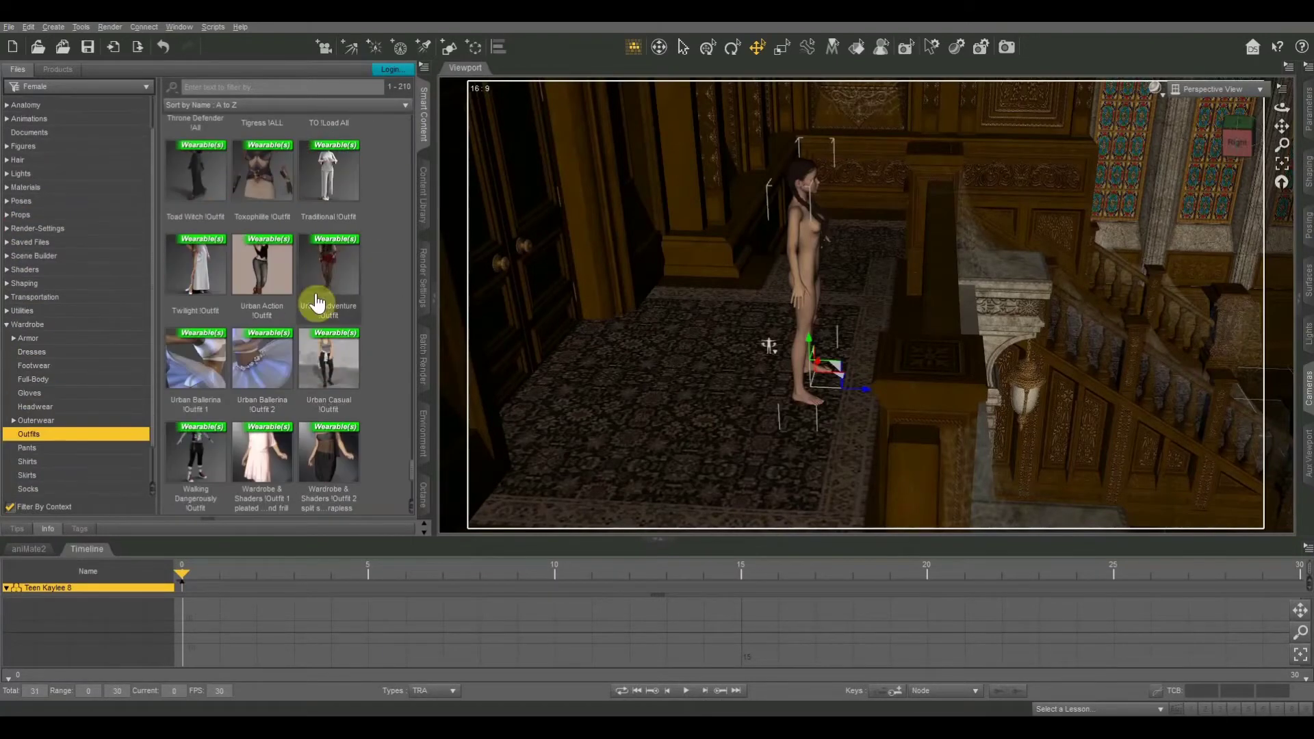
{"action": "double_click", "coordinate": [324, 369]}
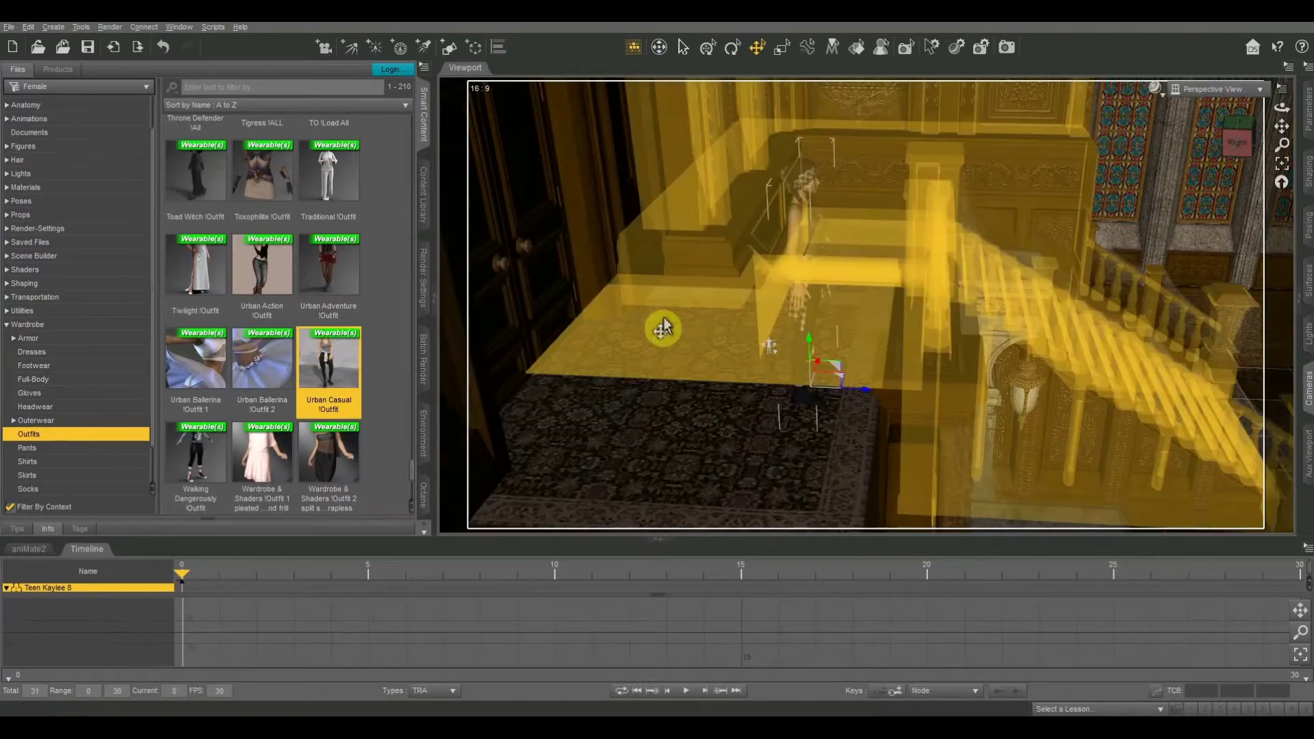
{"action": "right_click", "coordinate": [807, 187]}
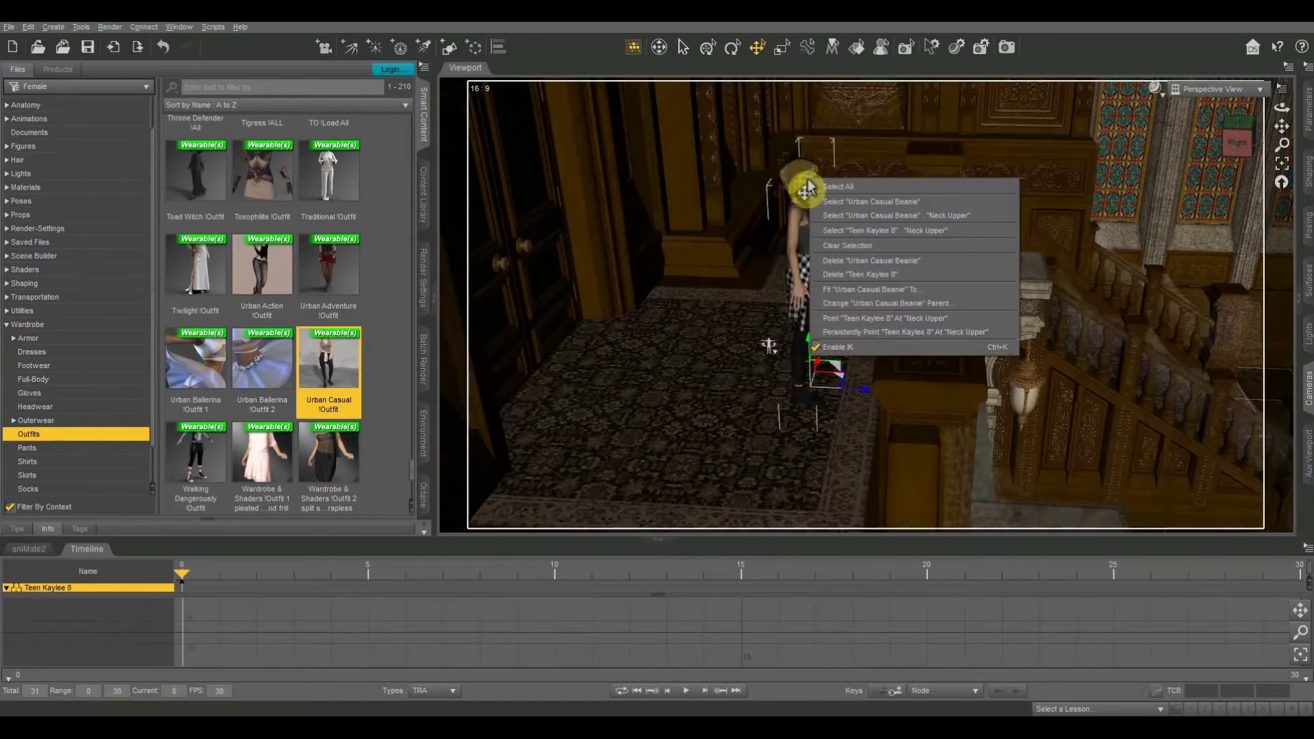
{"action": "left_click", "coordinate": [847, 263]}
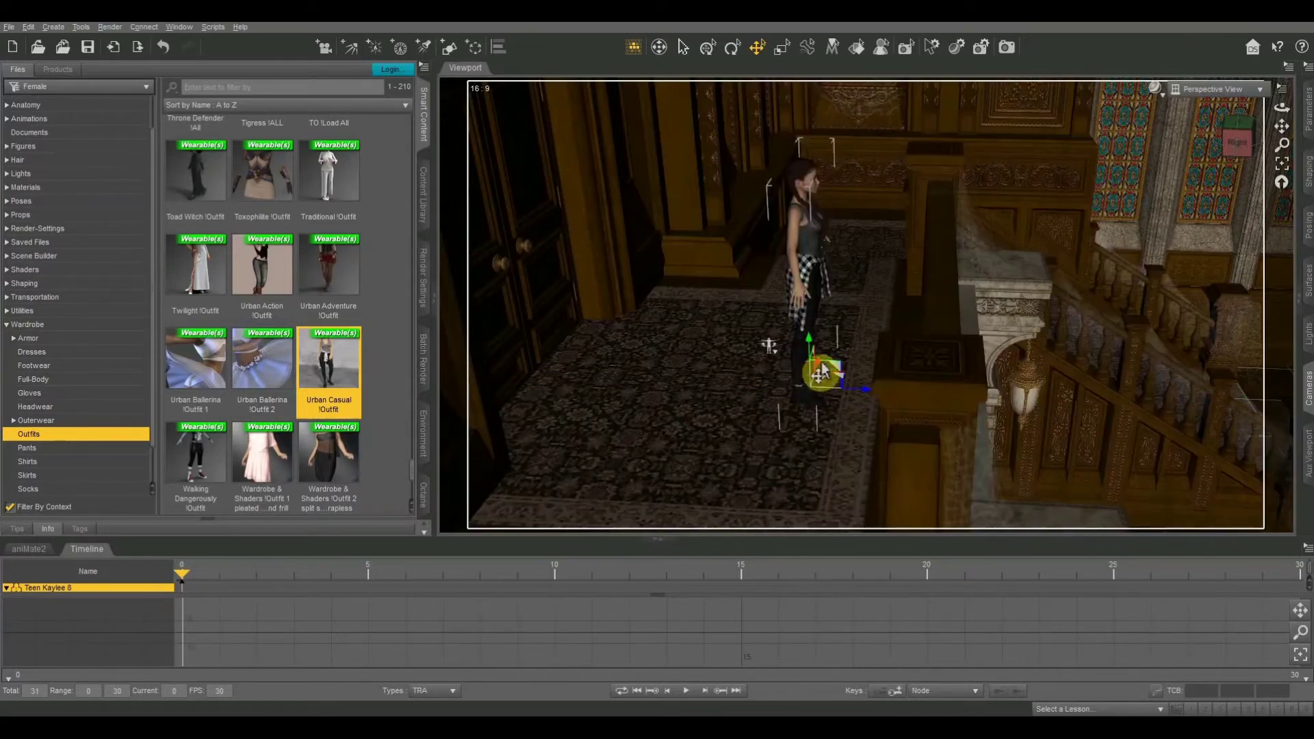
Move Teen Kaylee 8 across the carpeted landing toward the top of the stairs.
{"action": "left_click_drag", "start_coordinate": [815, 373], "coordinate": [771, 491]}
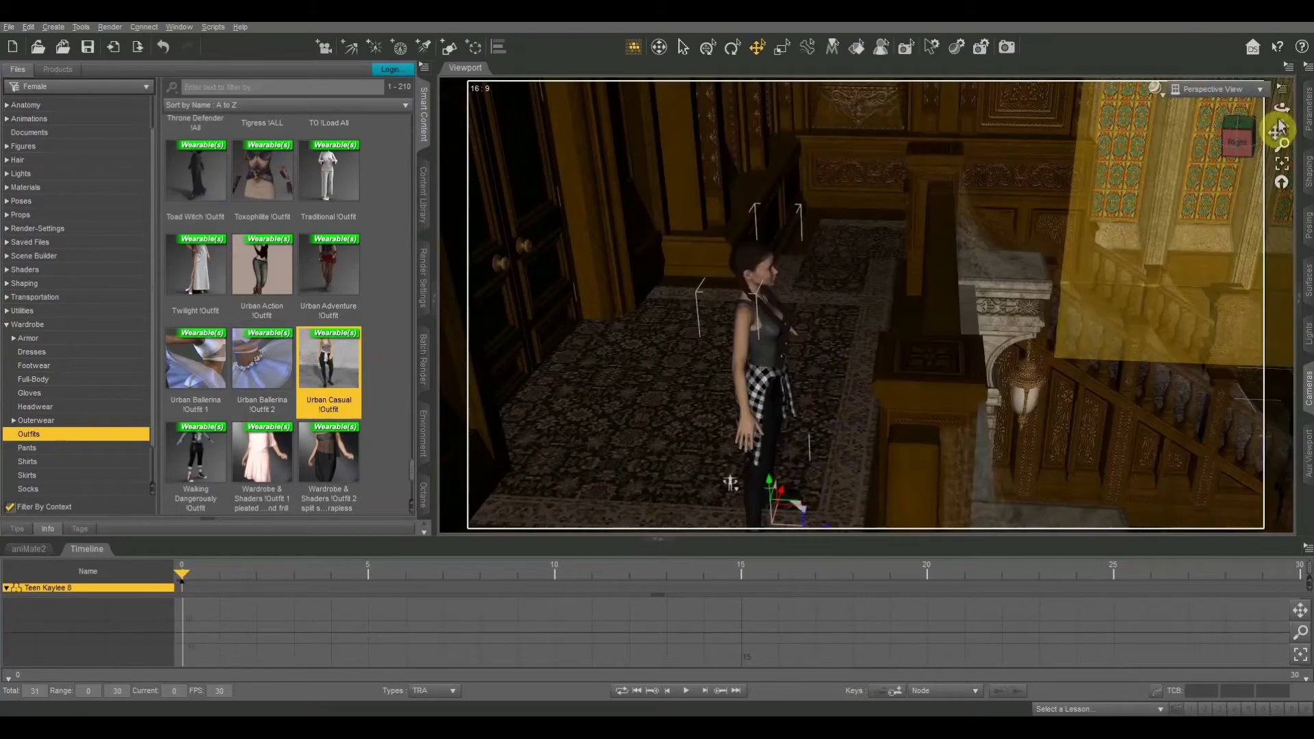
{"action": "left_click_drag", "start_coordinate": [1284, 92], "coordinate": [1286, 81]}
{"action": "scroll", "coordinate": [1029, 333], "scroll_direction": "down", "scroll_amount": 5}
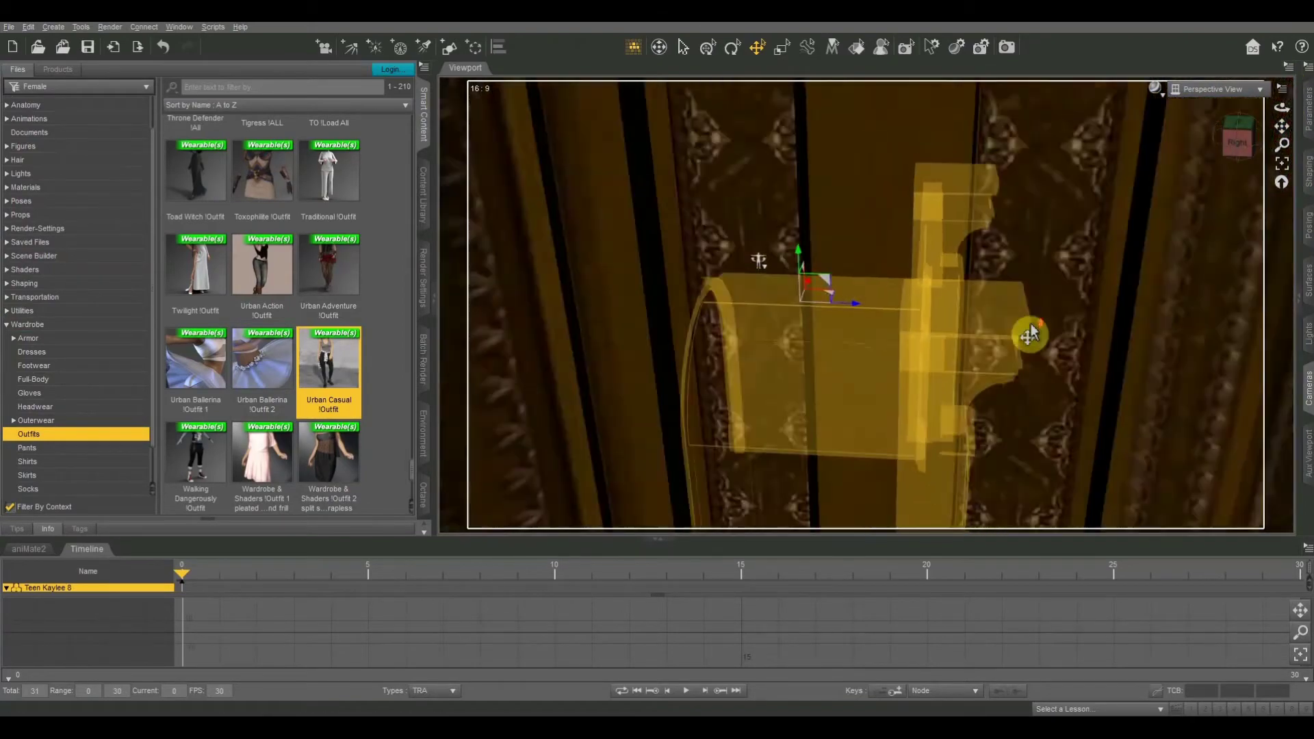
{"action": "scroll", "coordinate": [1016, 321], "scroll_direction": "up", "scroll_amount": 5}
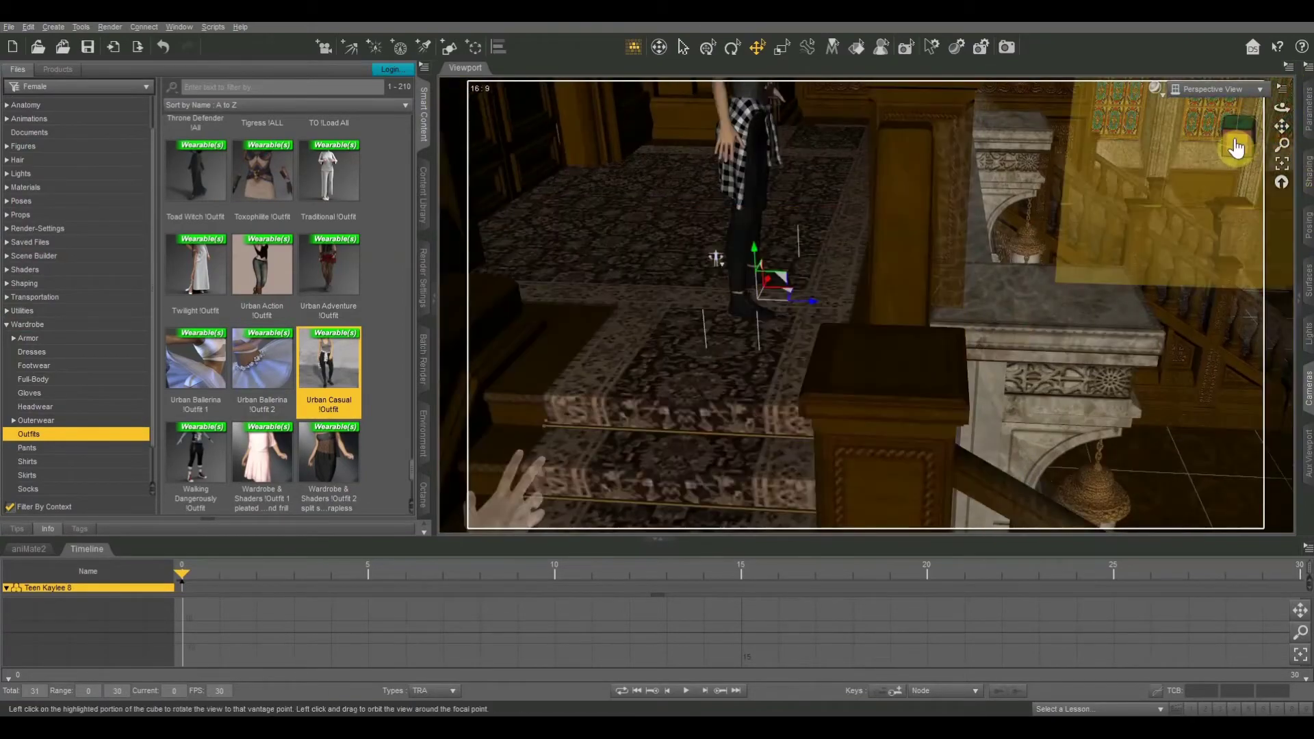
Rotate Teen Kaylee 8 toward the ghost and move her to the head of the stairs, clear of the balustrade.
{"action": "left_click_drag", "start_coordinate": [1236, 145], "coordinate": [907, 125]}
{"action": "left_click", "coordinate": [725, 58]}
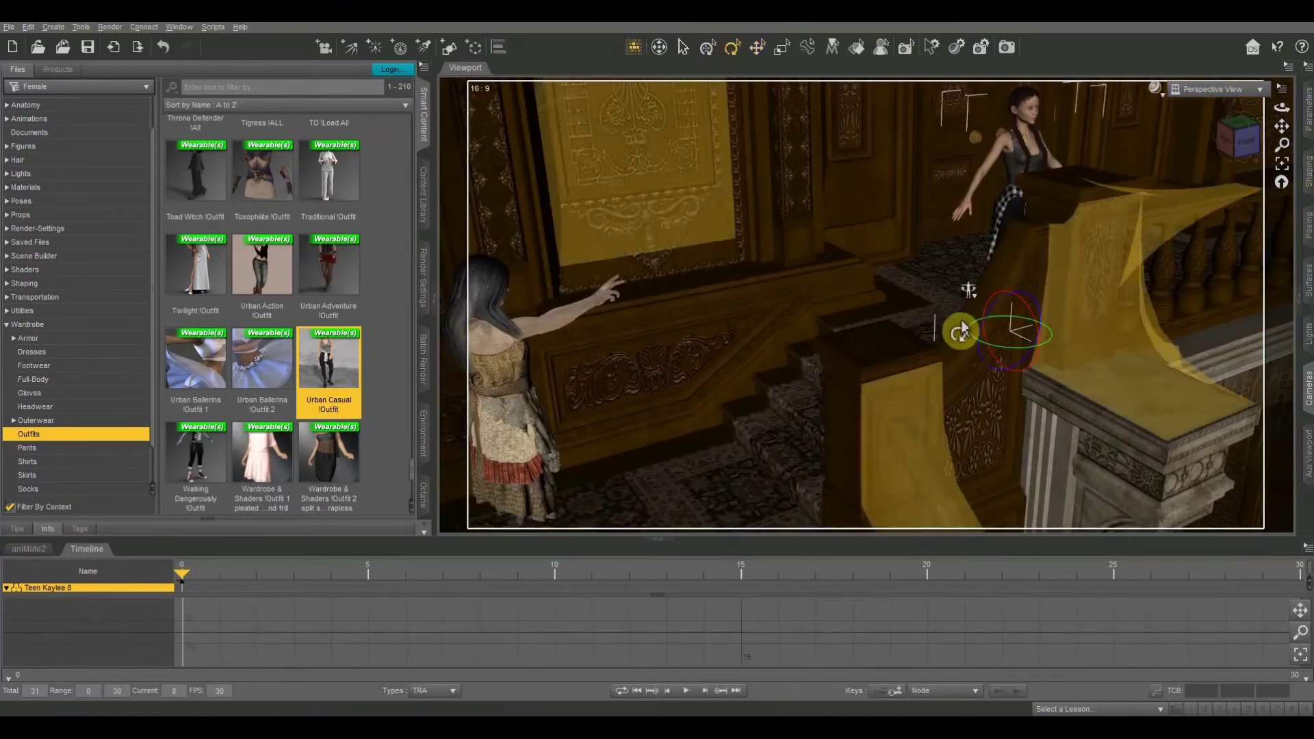
{"action": "left_click_drag", "start_coordinate": [1015, 358], "coordinate": [984, 362]}
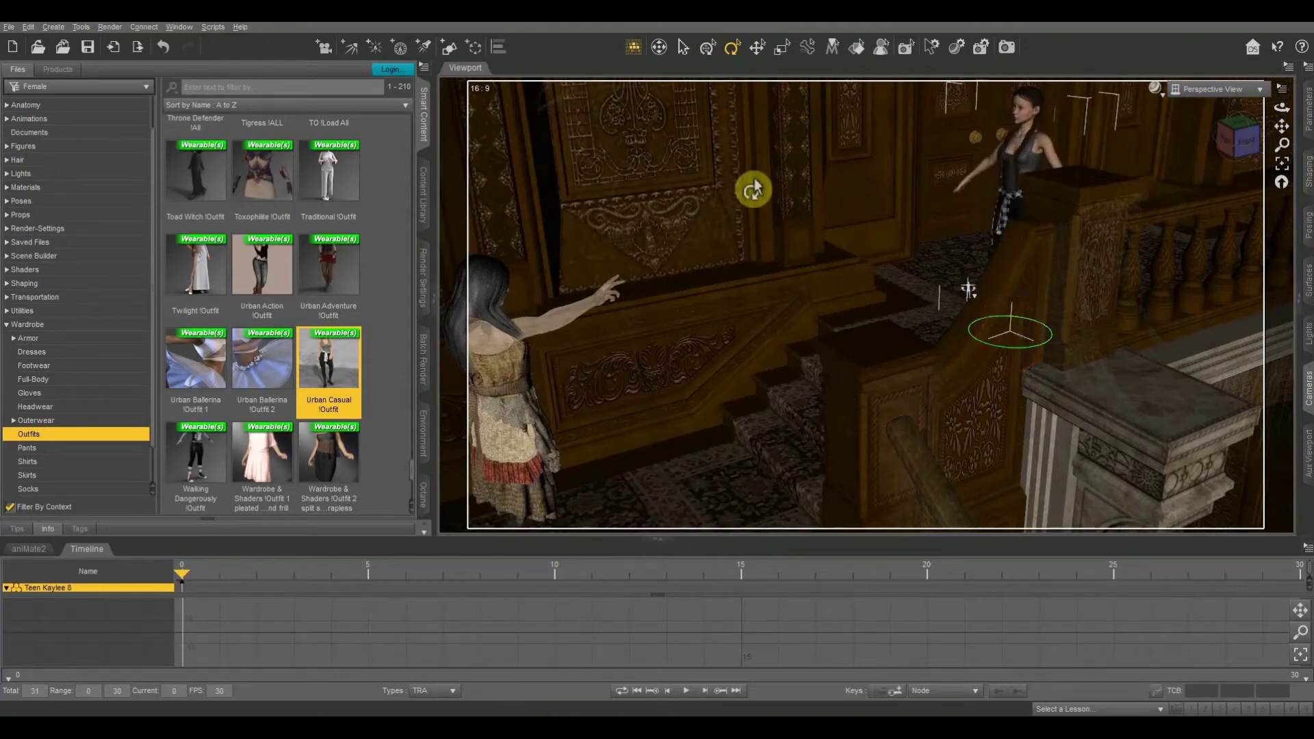
{"action": "left_click", "coordinate": [756, 48]}
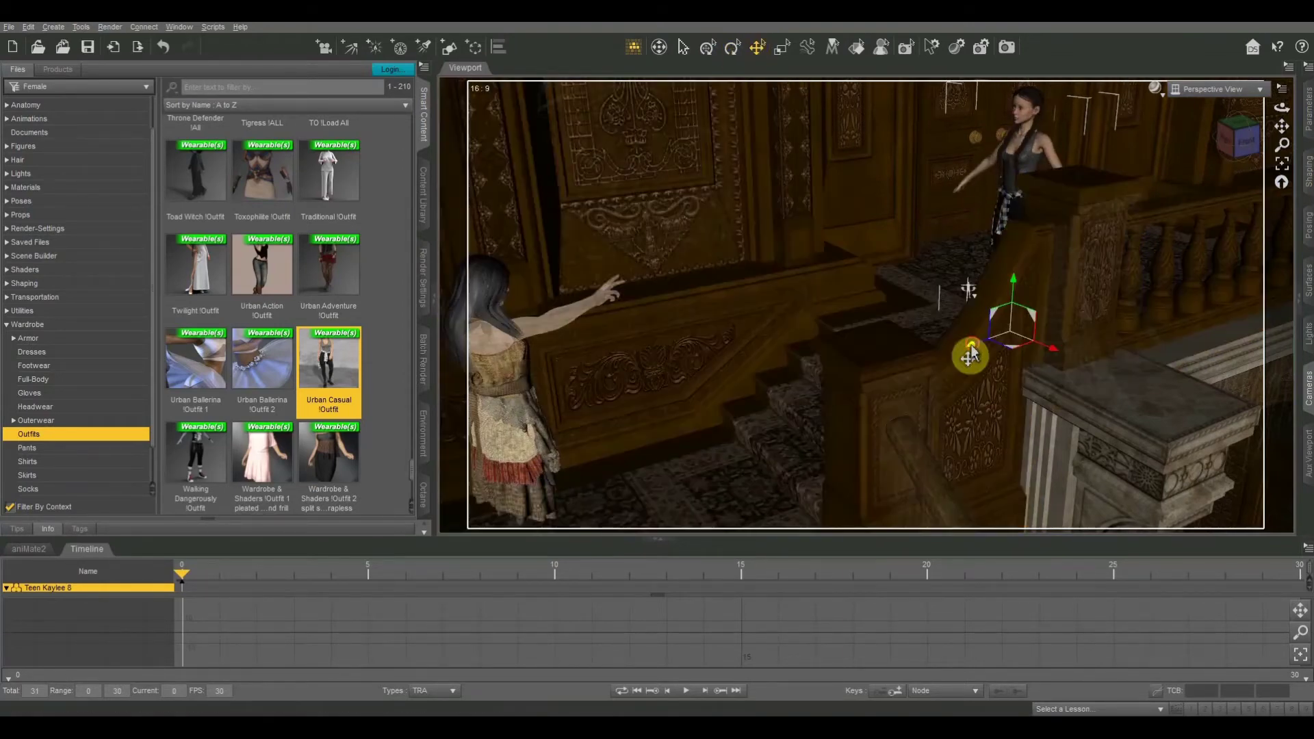
{"action": "left_click_drag", "start_coordinate": [971, 355], "coordinate": [884, 382]}
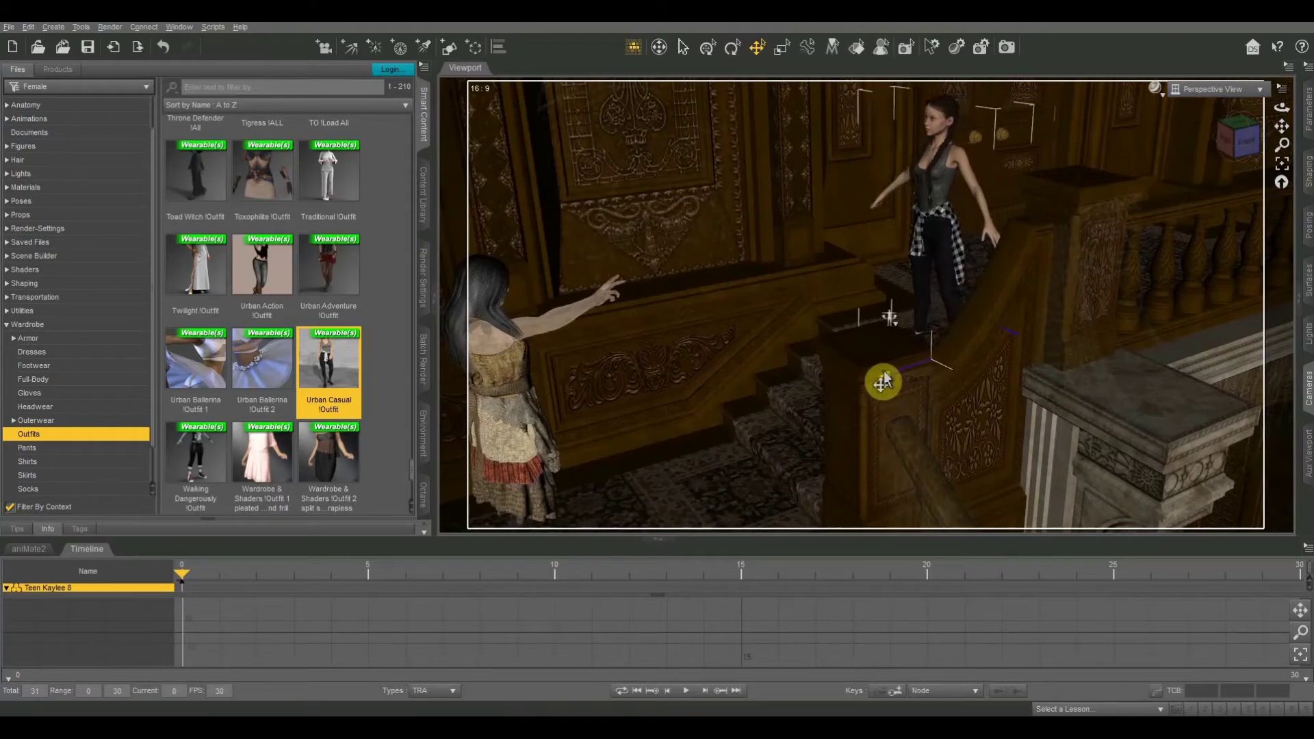
Apply the CDIG8Female StandC standing pose with both hands raised to the head to Teen Kaylee 8.
{"action": "left_click", "coordinate": [926, 180]}
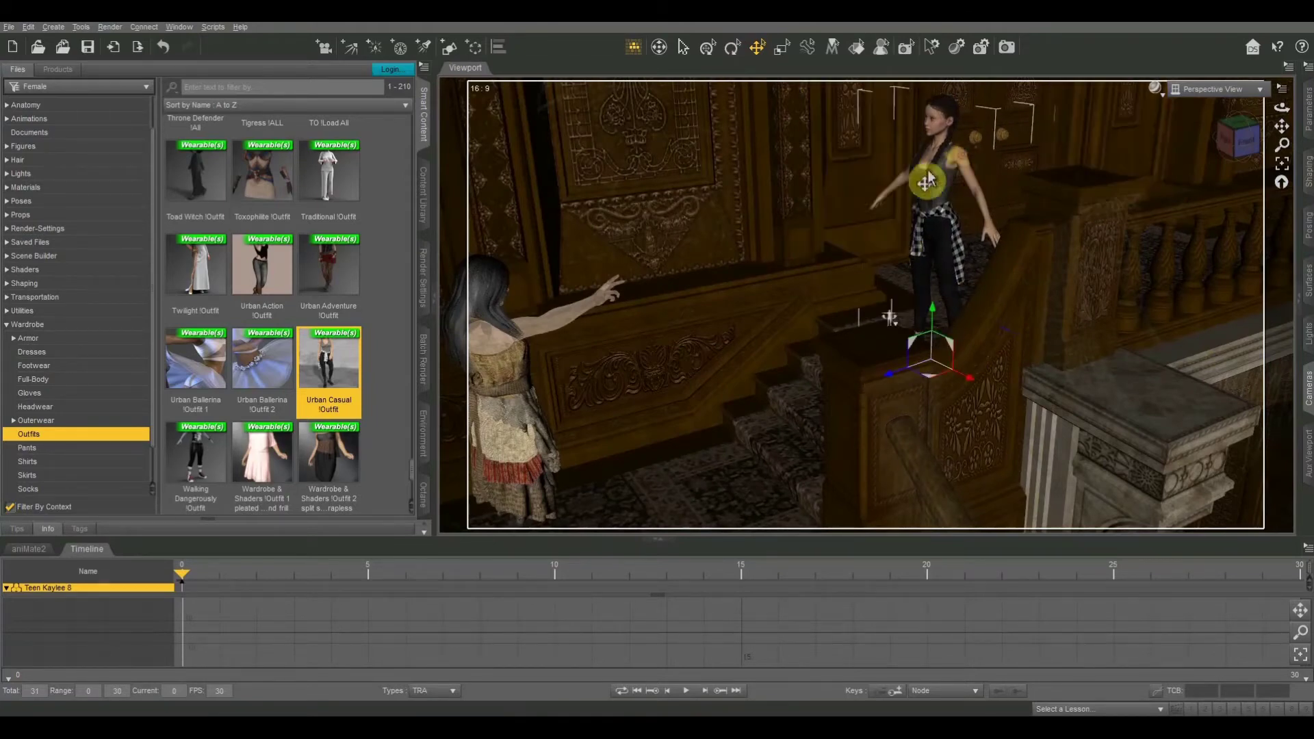
{"action": "left_click", "coordinate": [26, 202]}
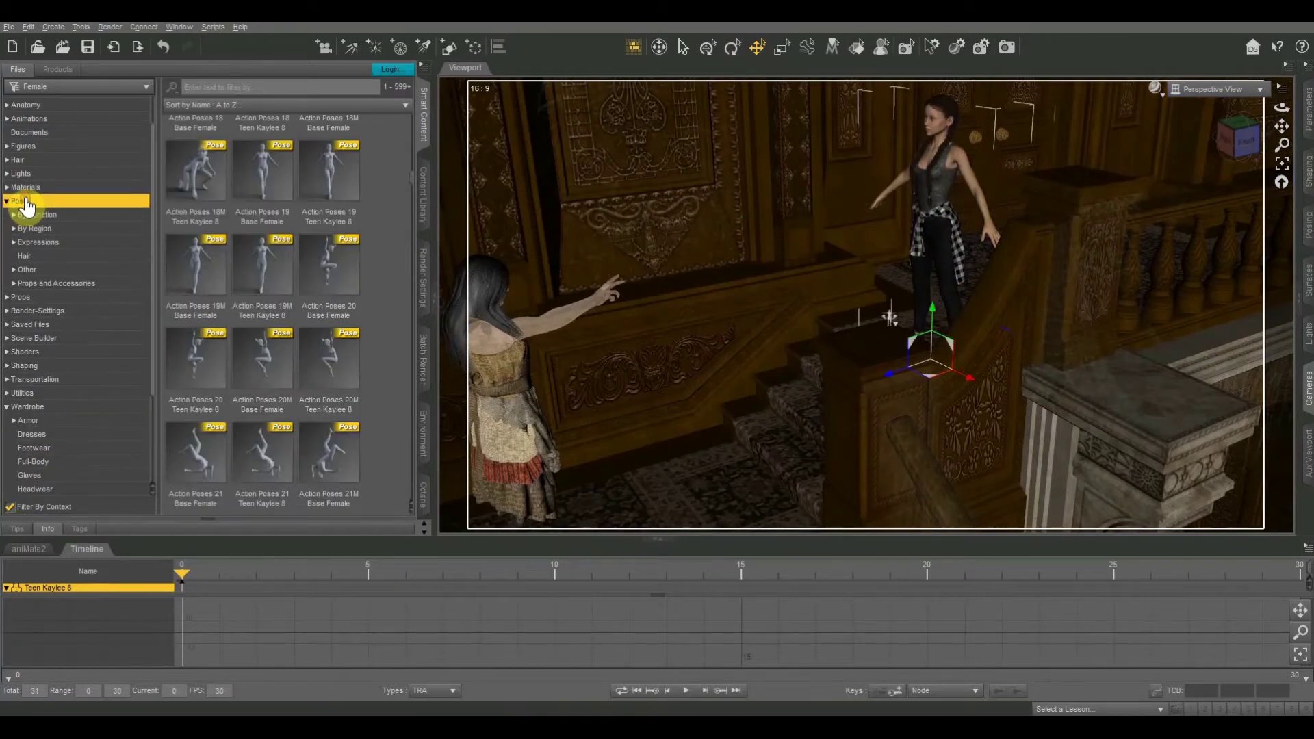
{"action": "left_click", "coordinate": [40, 219]}
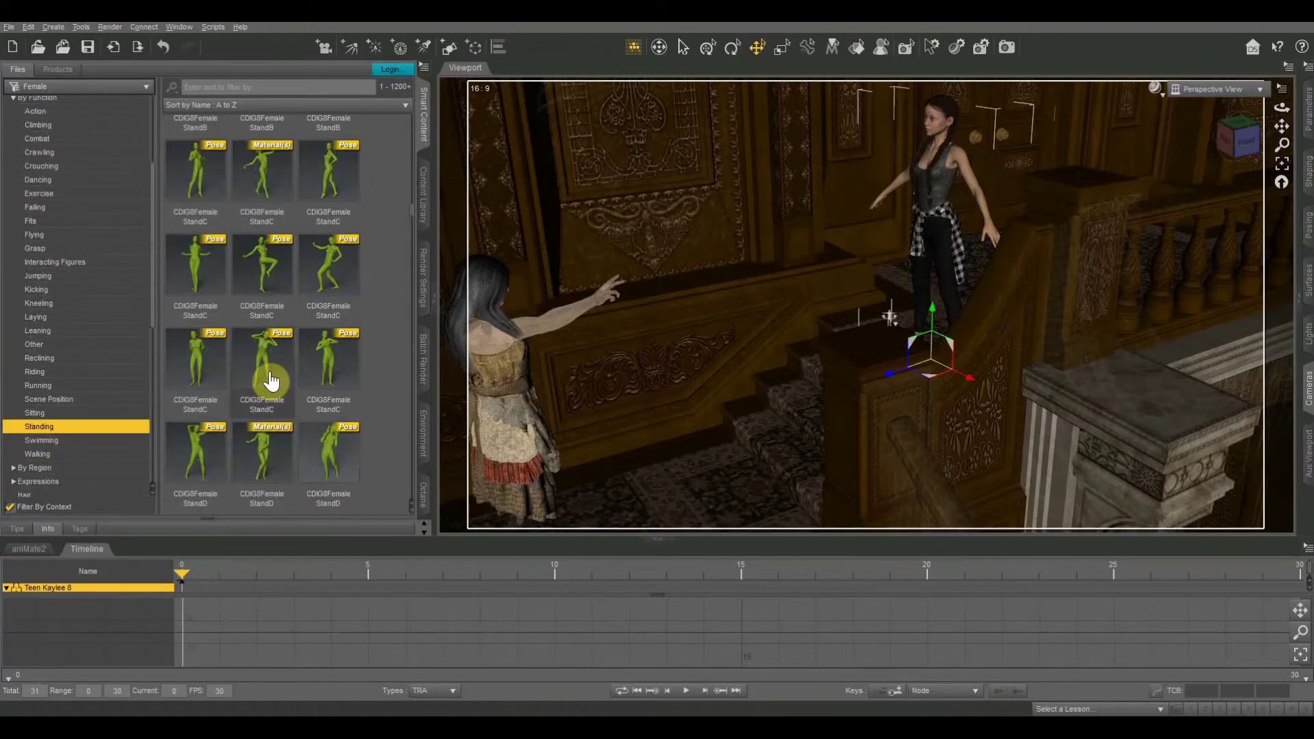
{"action": "double_click", "coordinate": [261, 361]}
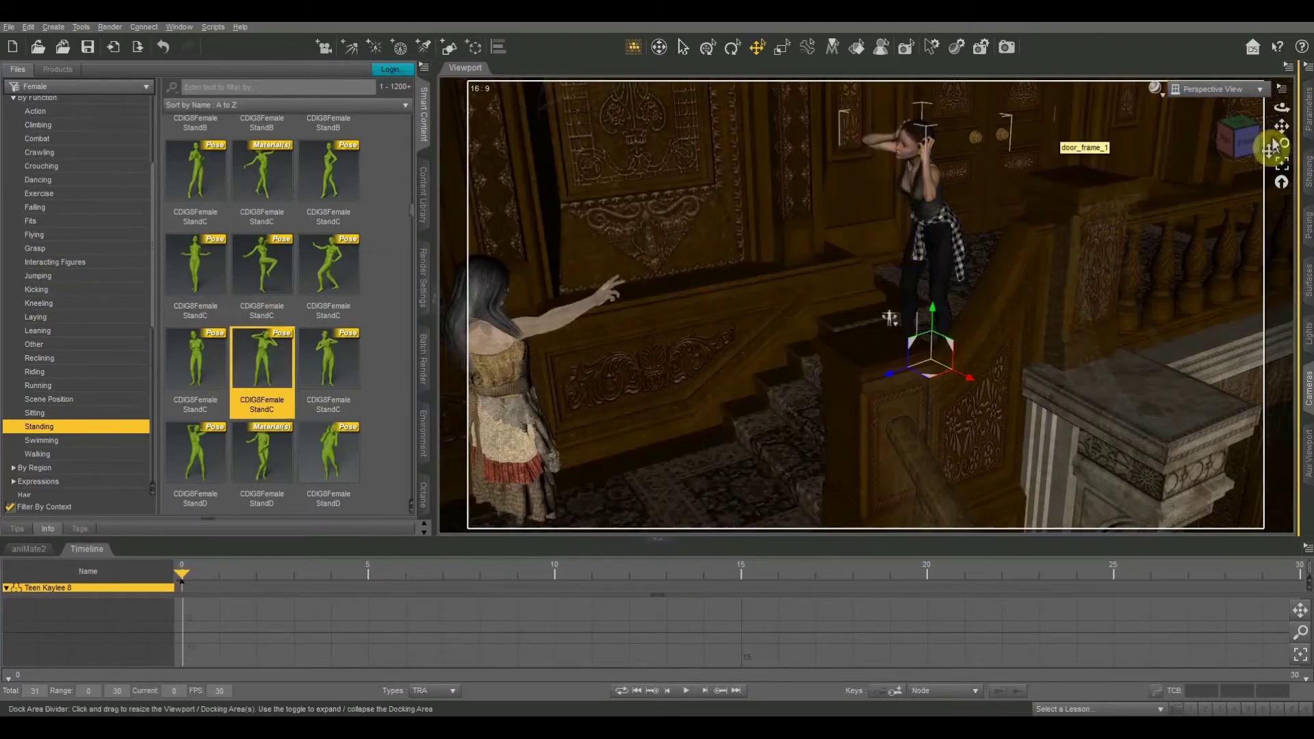
Find a frightened full-face expression for Teen Kaylee 8 and apply Expressive Faces - Surprised 04 Victoria 8.
{"action": "left_click", "coordinate": [1243, 135]}
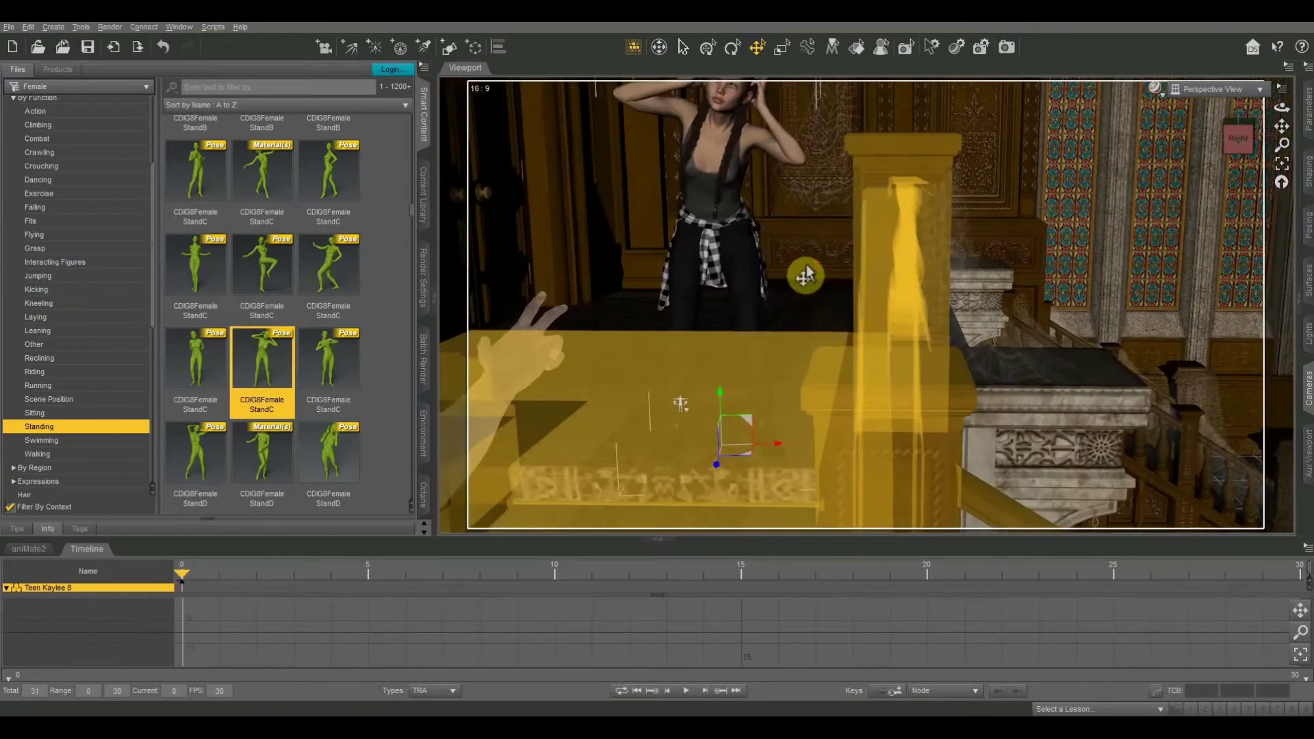
{"action": "left_click_drag", "start_coordinate": [1290, 135], "coordinate": [1017, 253]}
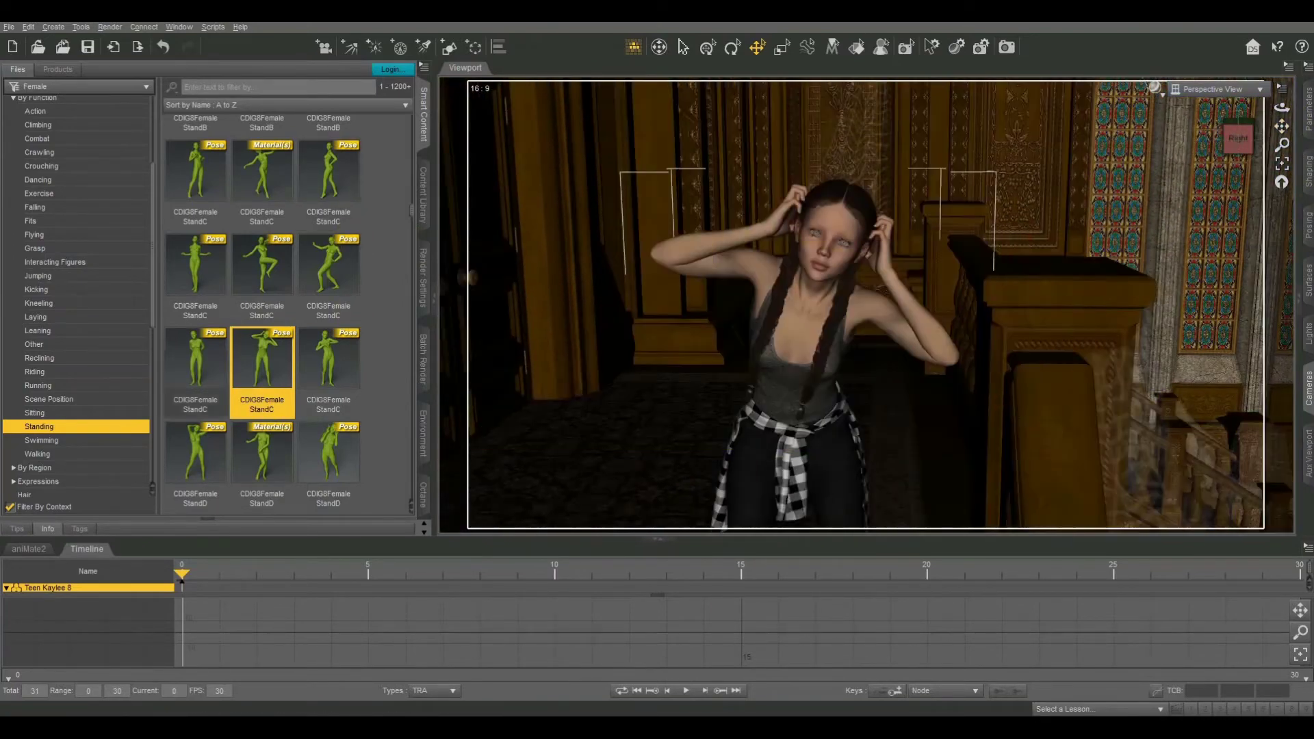
{"action": "scroll", "coordinate": [61, 394], "scroll_direction": "down", "scroll_amount": 3}
{"action": "left_click", "coordinate": [47, 405]}
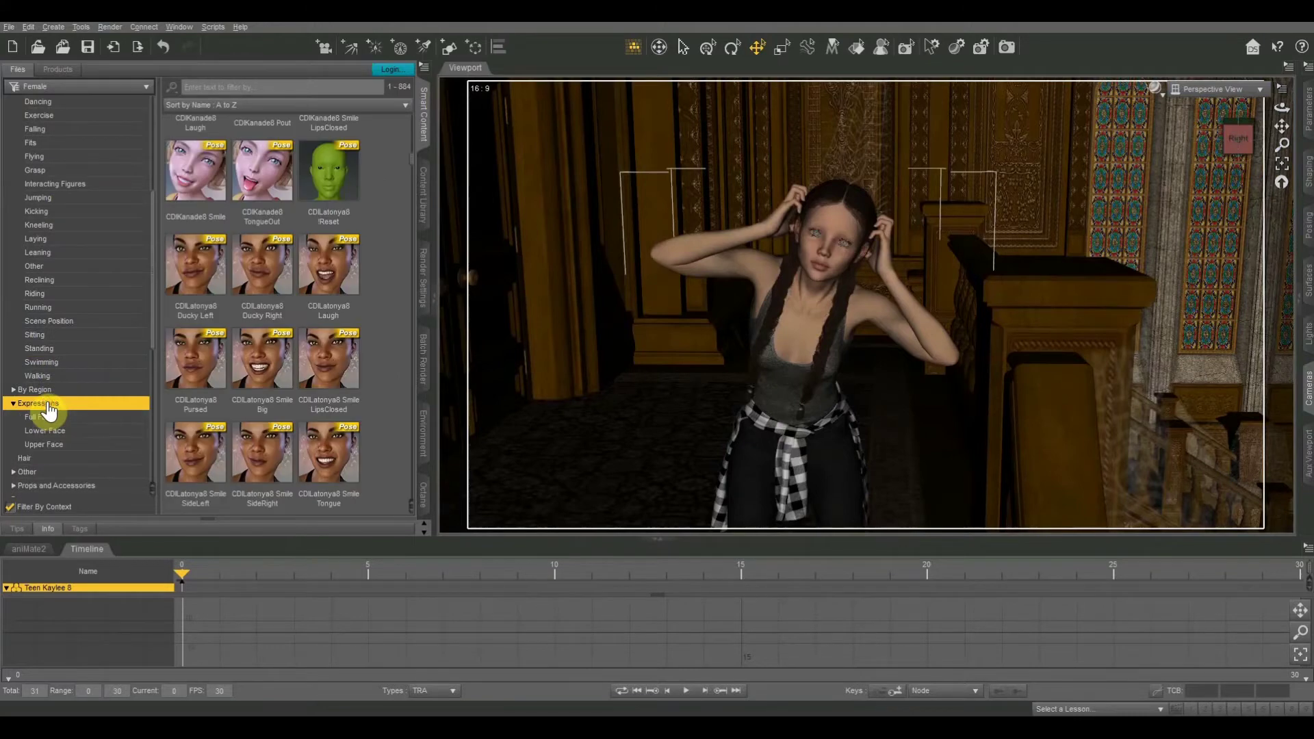
{"action": "left_click", "coordinate": [42, 417]}
{"action": "scroll", "coordinate": [266, 323], "scroll_direction": "down", "scroll_amount": 10}
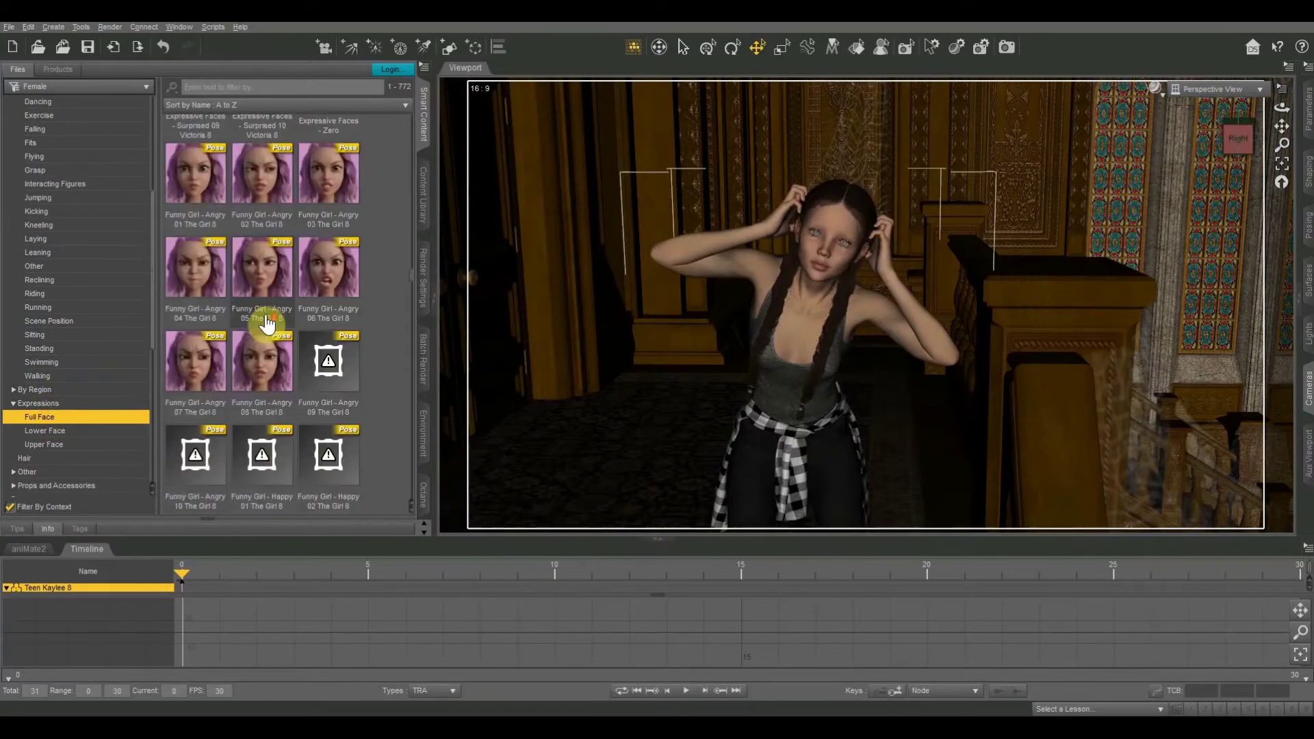
{"action": "scroll", "coordinate": [265, 323], "scroll_direction": "down", "scroll_amount": 15}
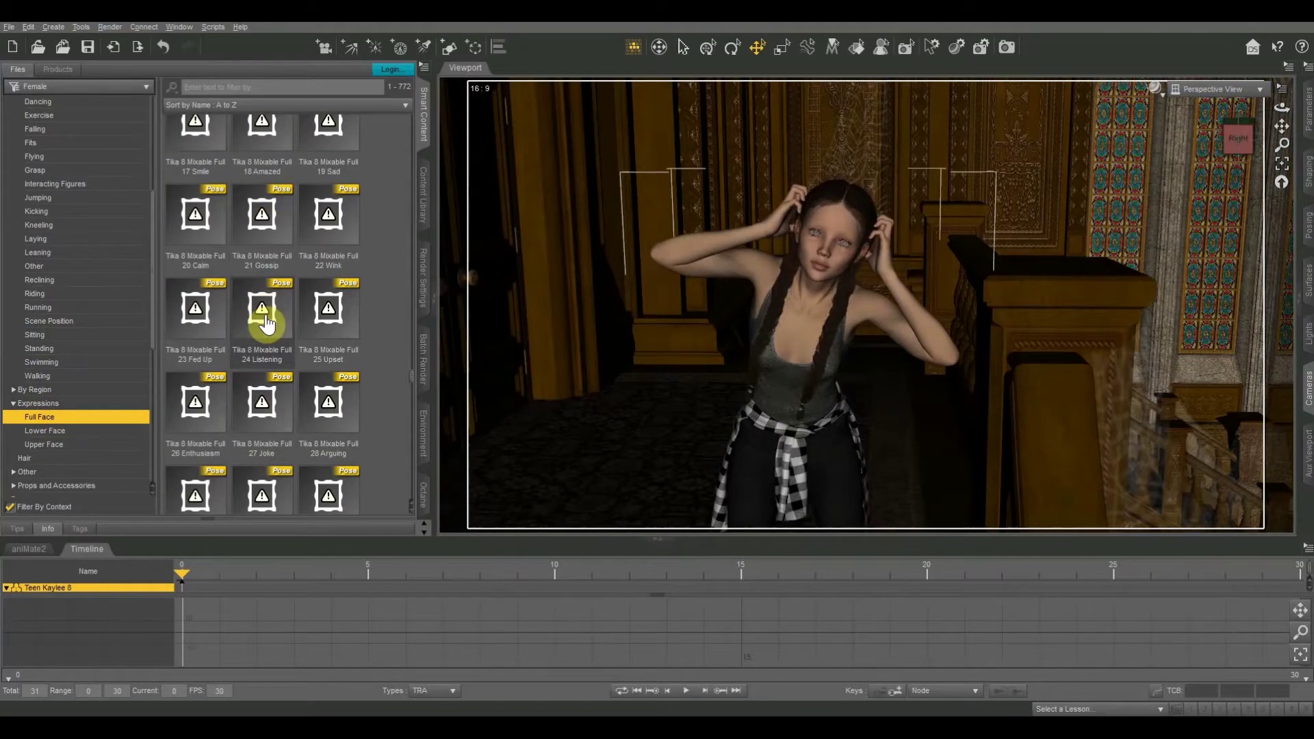
{"action": "scroll", "coordinate": [266, 323], "scroll_direction": "down", "scroll_amount": 10}
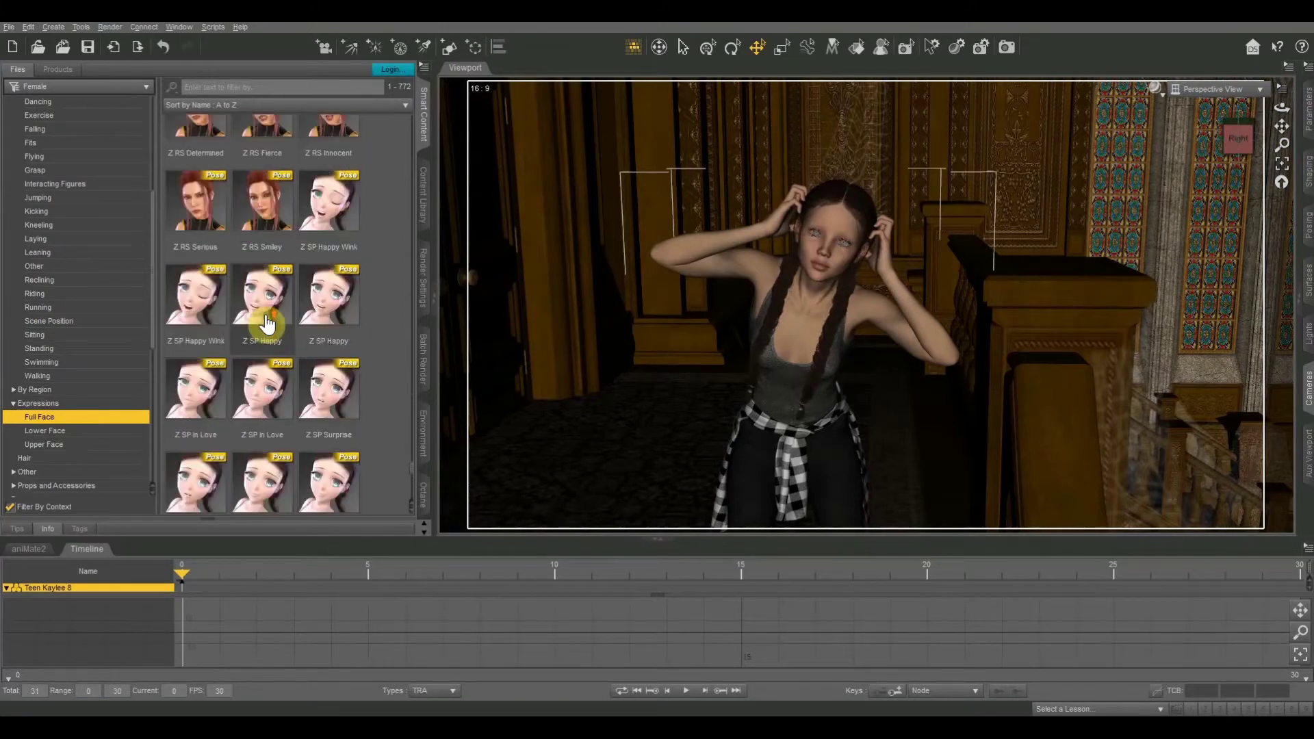
{"action": "scroll", "coordinate": [266, 323], "scroll_direction": "up", "scroll_amount": 10}
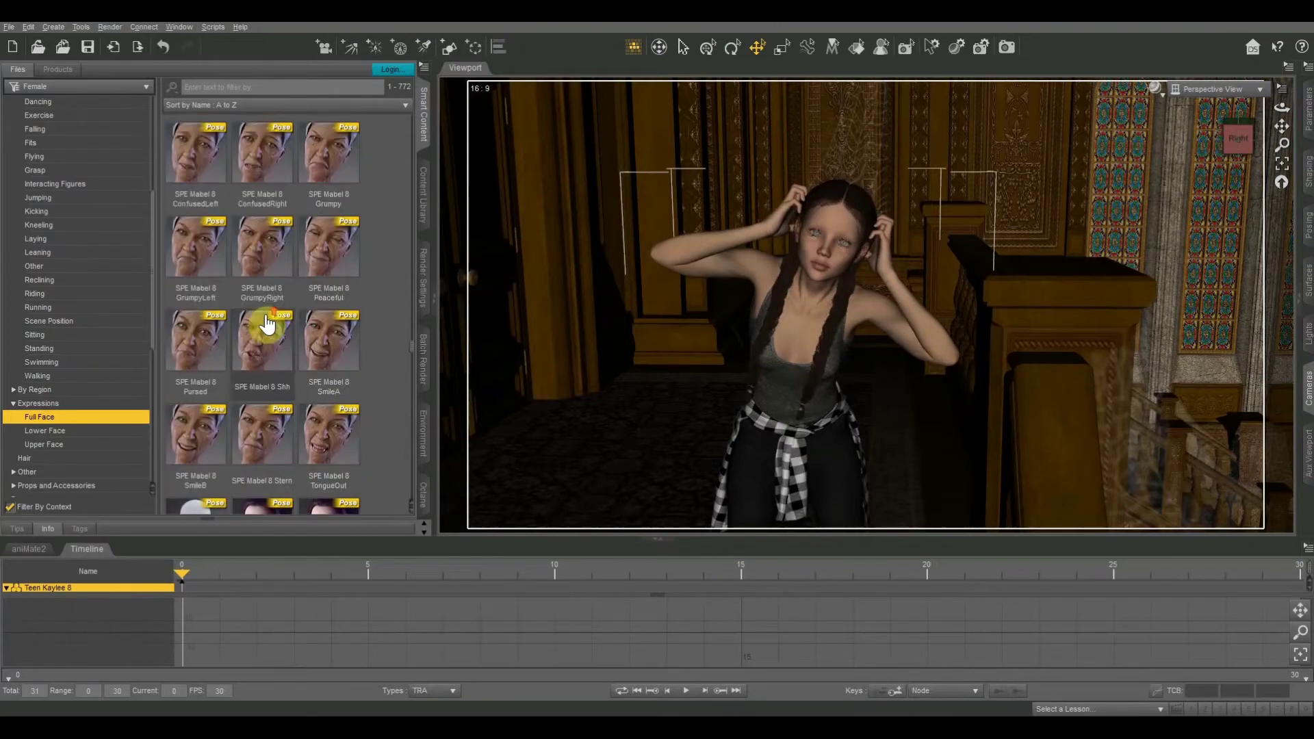
{"action": "scroll", "coordinate": [267, 323], "scroll_direction": "up", "scroll_amount": 10}
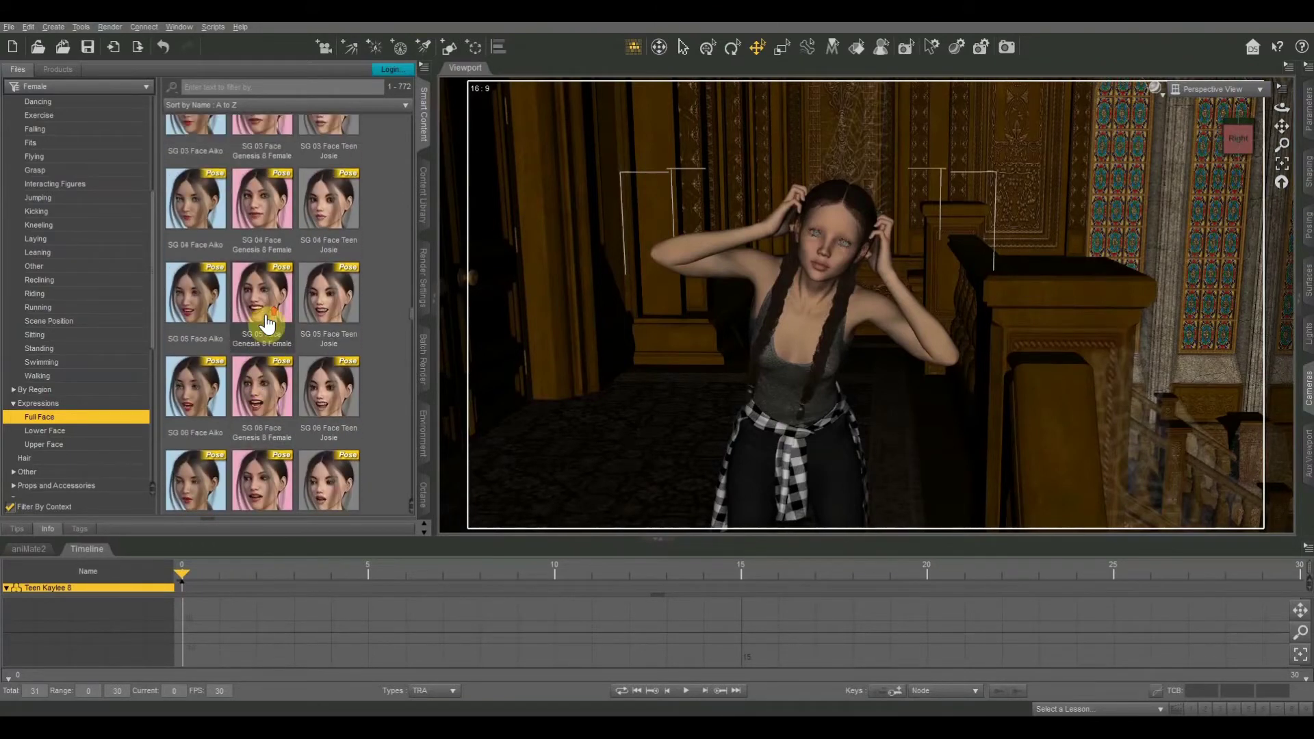
{"action": "scroll", "coordinate": [267, 323], "scroll_direction": "up", "scroll_amount": 10}
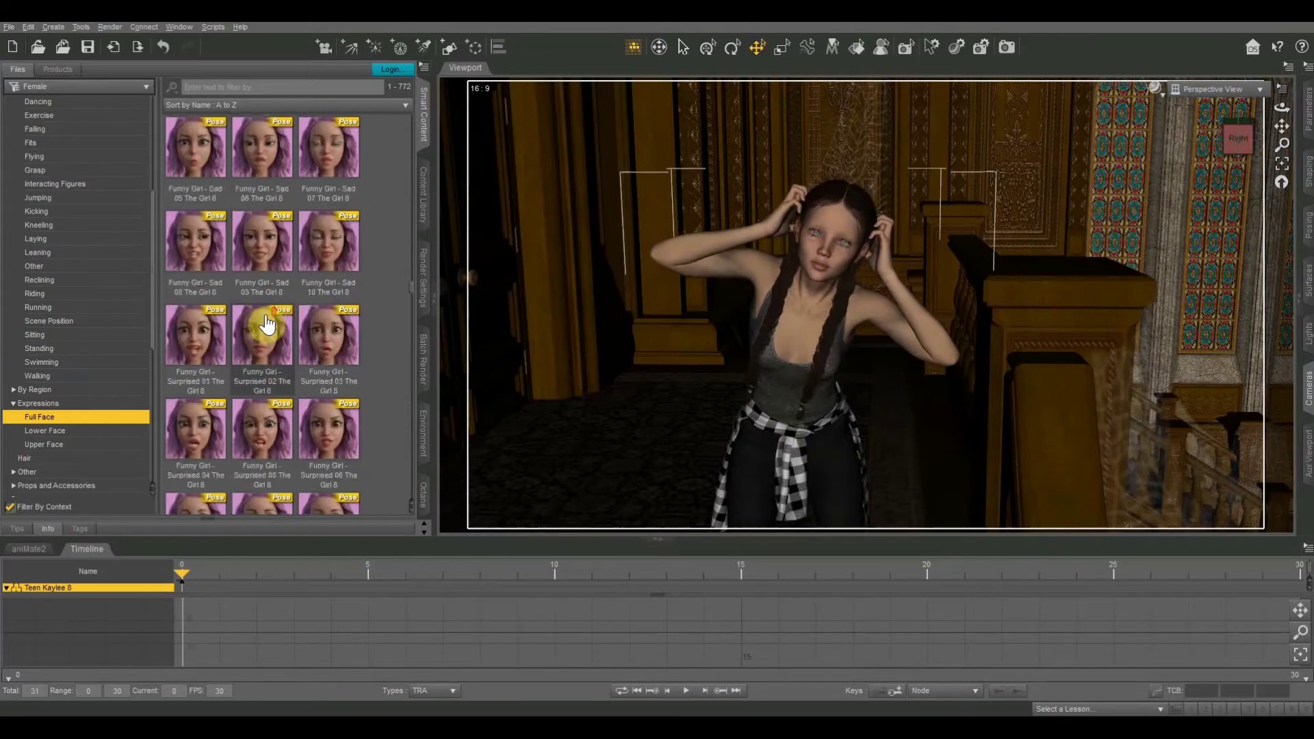
{"action": "scroll", "coordinate": [267, 323], "scroll_direction": "down", "scroll_amount": 5}
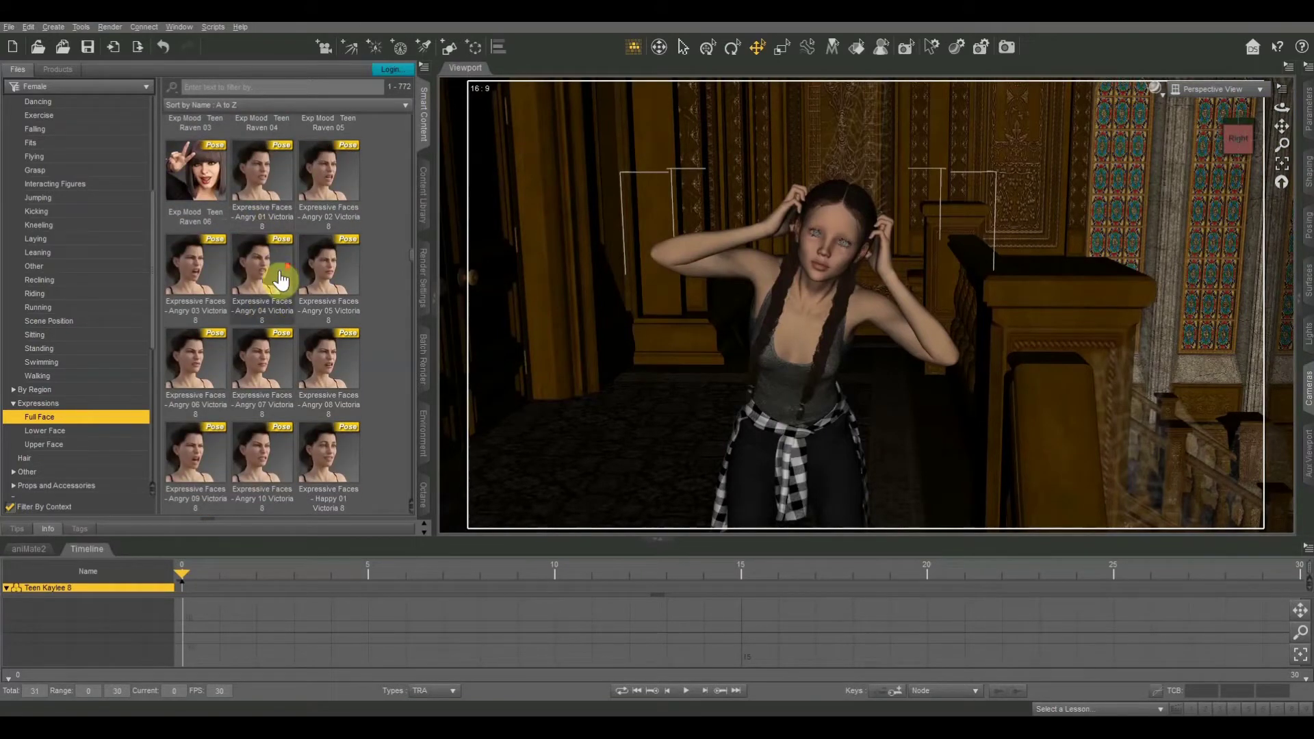
{"action": "scroll", "coordinate": [277, 279], "scroll_direction": "down", "scroll_amount": 5}
{"action": "scroll", "coordinate": [280, 280], "scroll_direction": "down", "scroll_amount": 1}
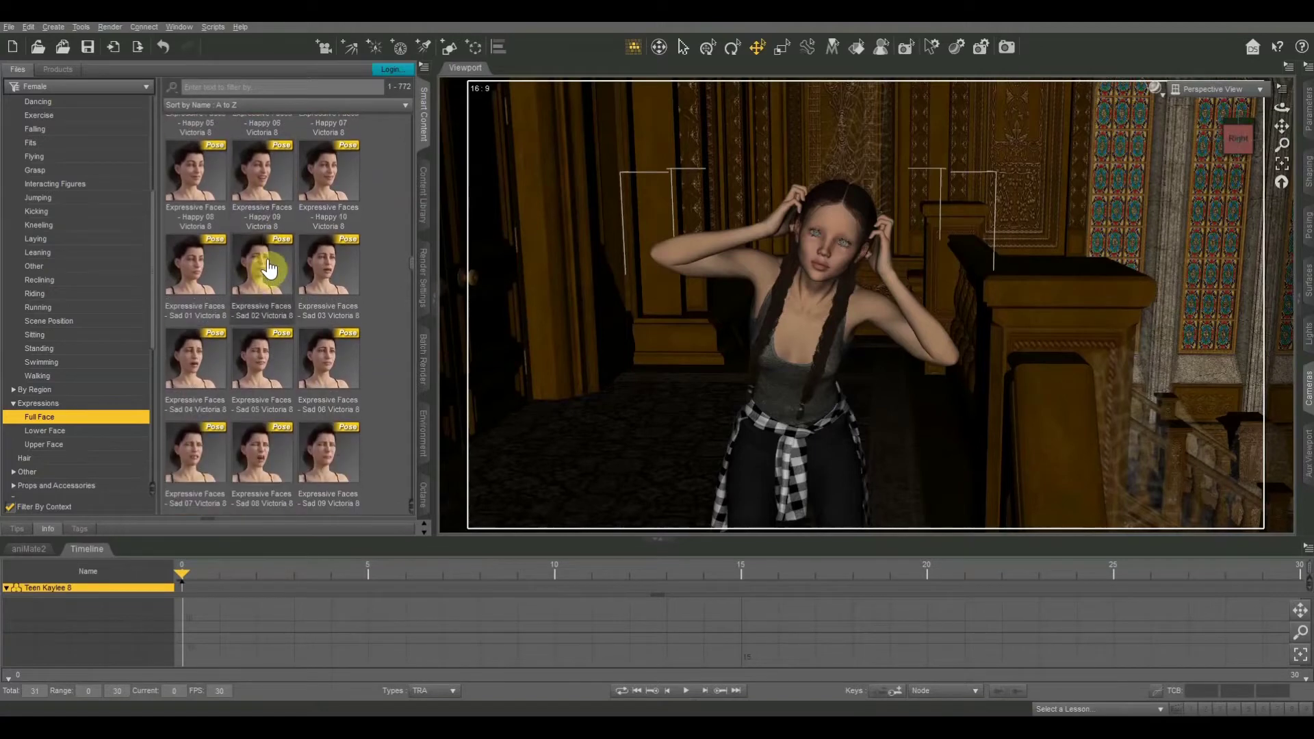
{"action": "scroll", "coordinate": [285, 299], "scroll_direction": "down", "scroll_amount": 5}
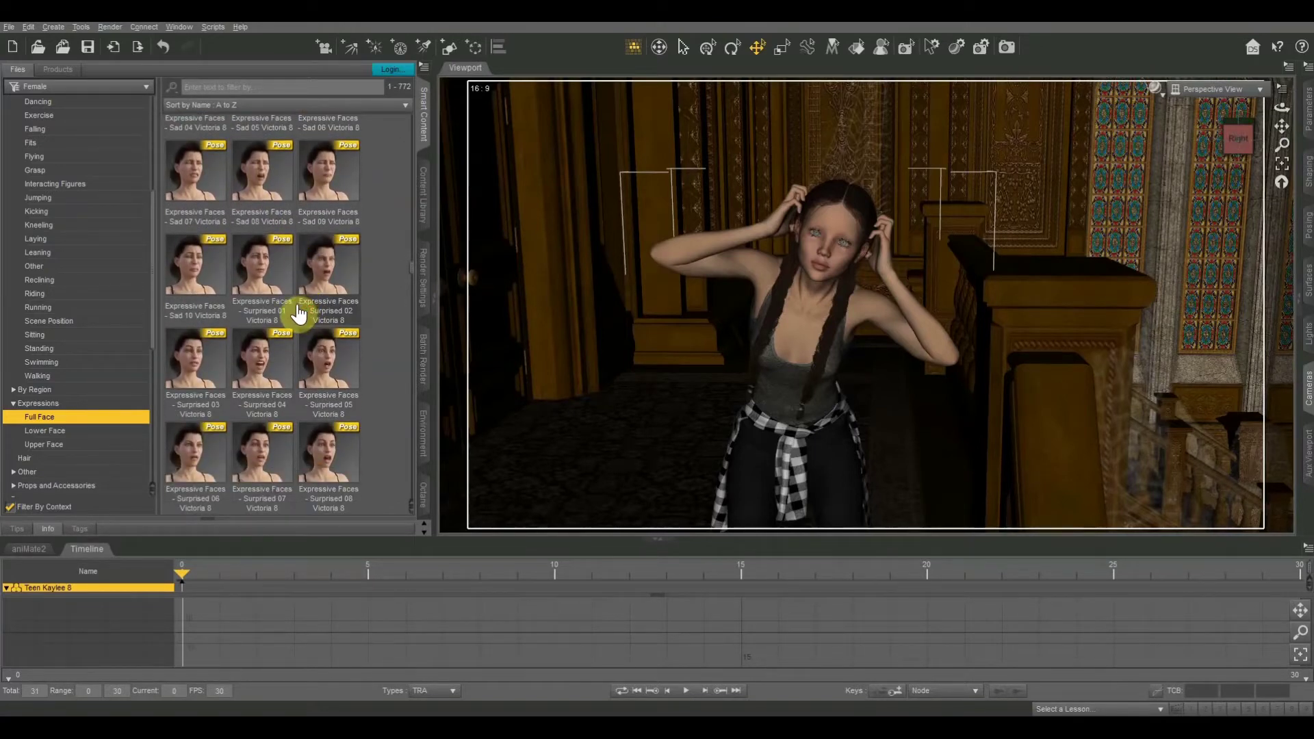
{"action": "mouse_move", "coordinate": [248, 363]}
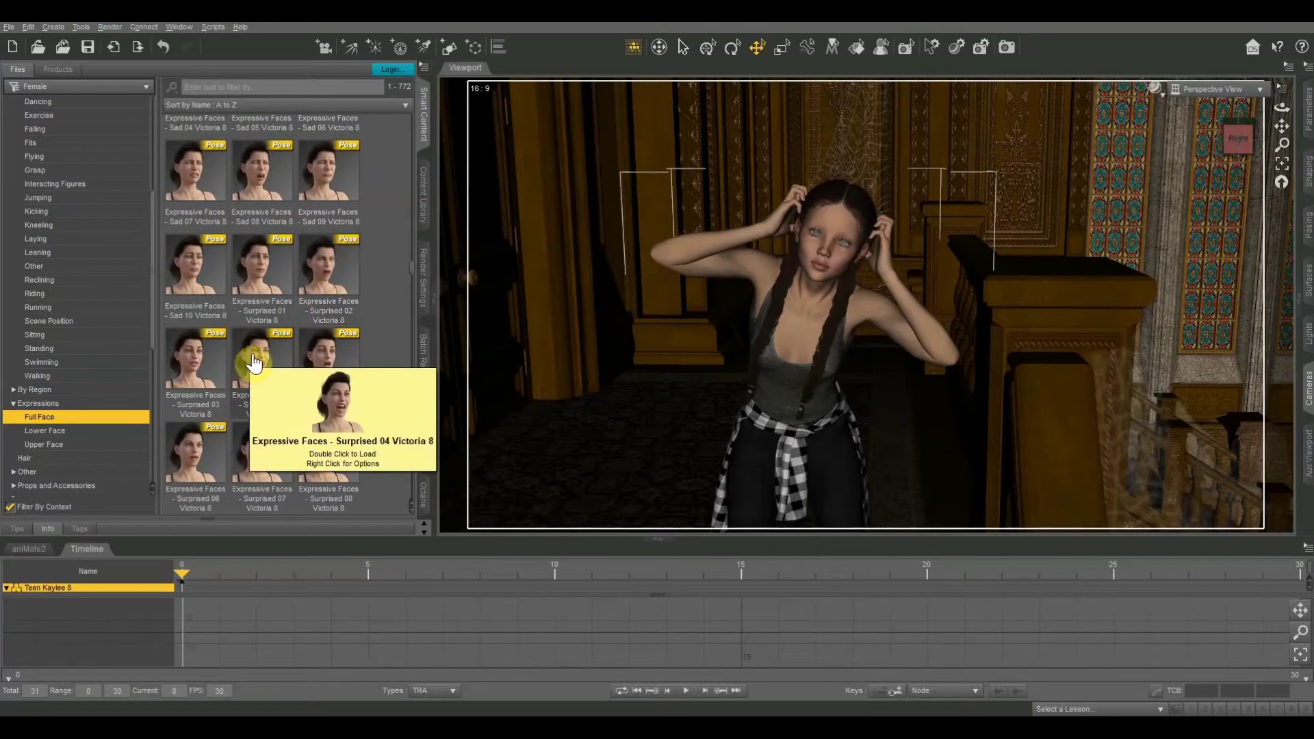
{"action": "double_click", "coordinate": [254, 363]}
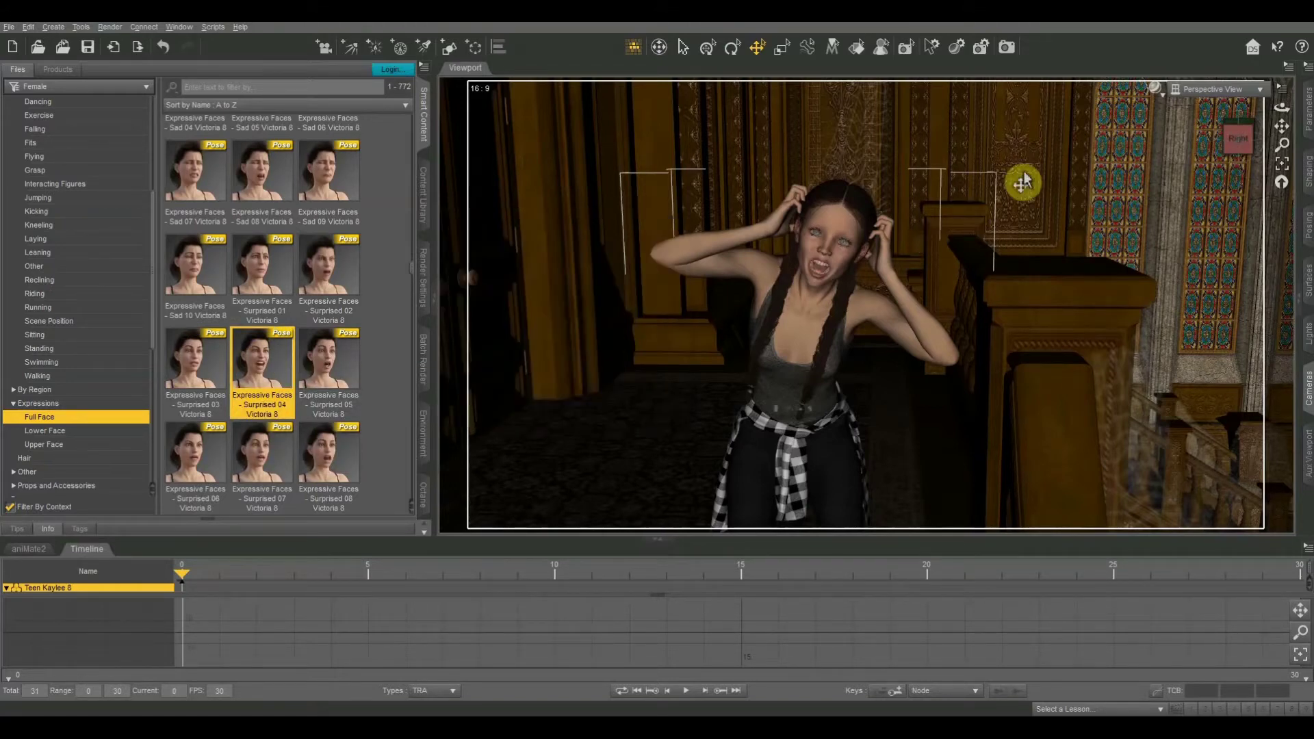
Select Teen Kaylee 8's head and set its Bend to -13.19.
{"action": "left_click_drag", "start_coordinate": [1244, 138], "coordinate": [1285, 120]}
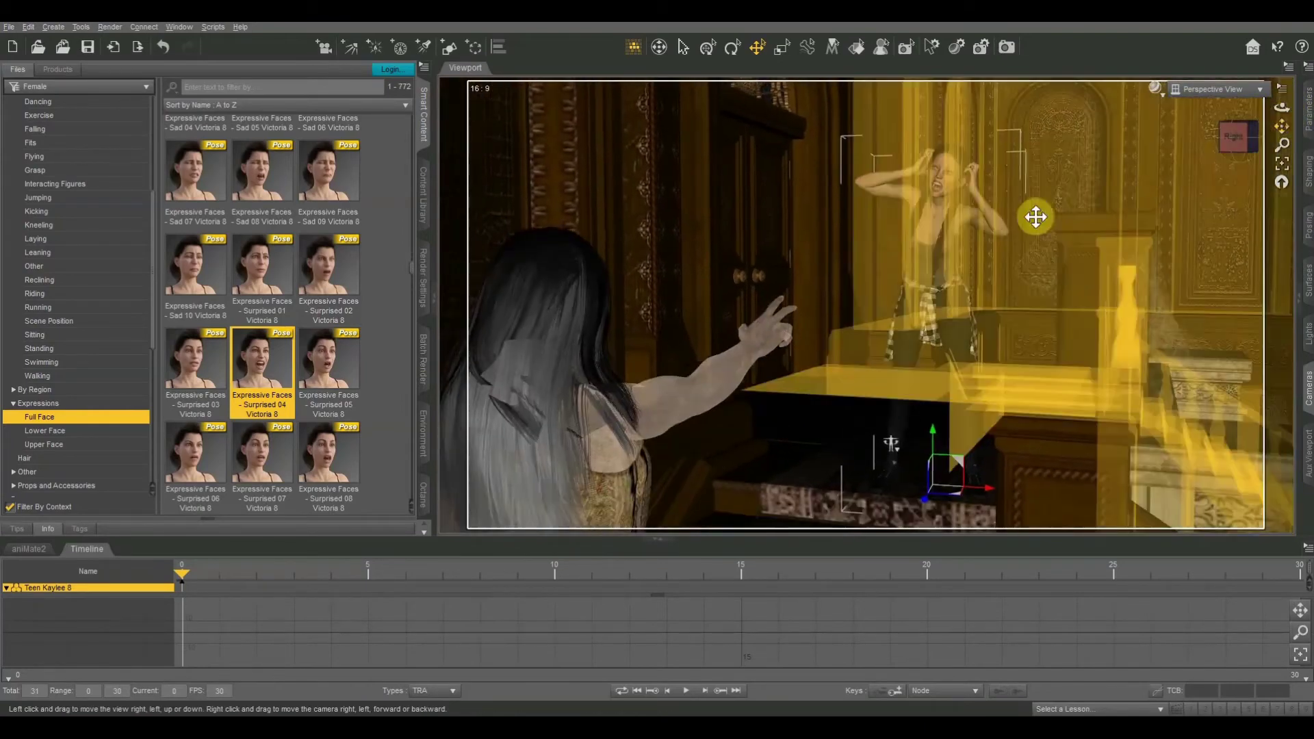
{"action": "left_click", "coordinate": [953, 168]}
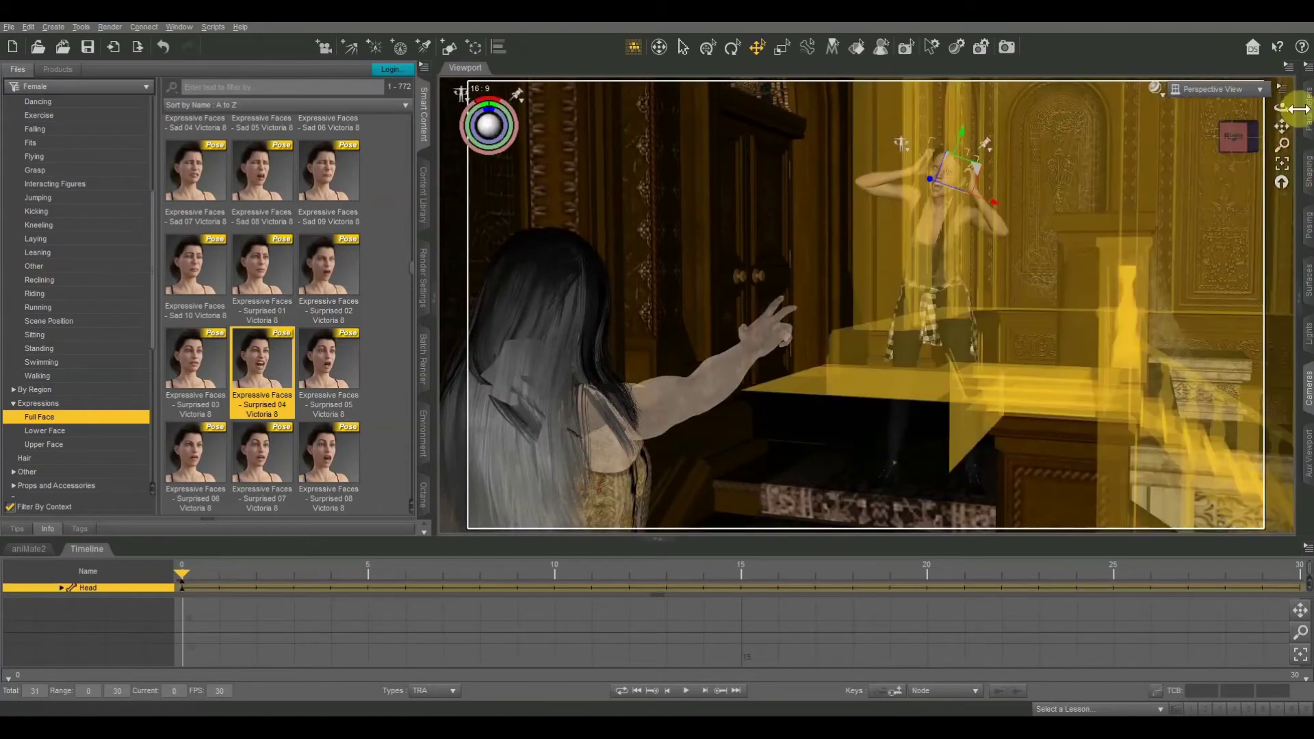
{"action": "left_click", "coordinate": [1309, 108]}
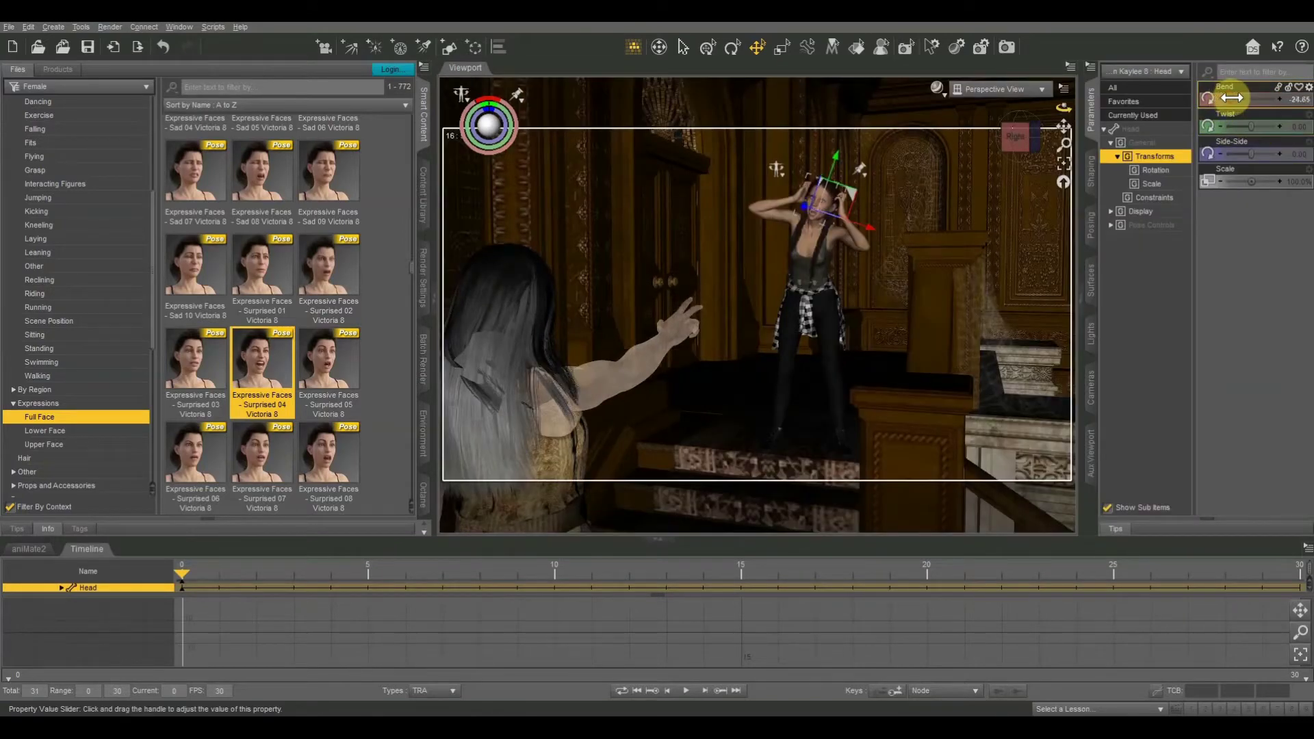
{"action": "left_click_drag", "start_coordinate": [1020, 136], "coordinate": [921, 89]}
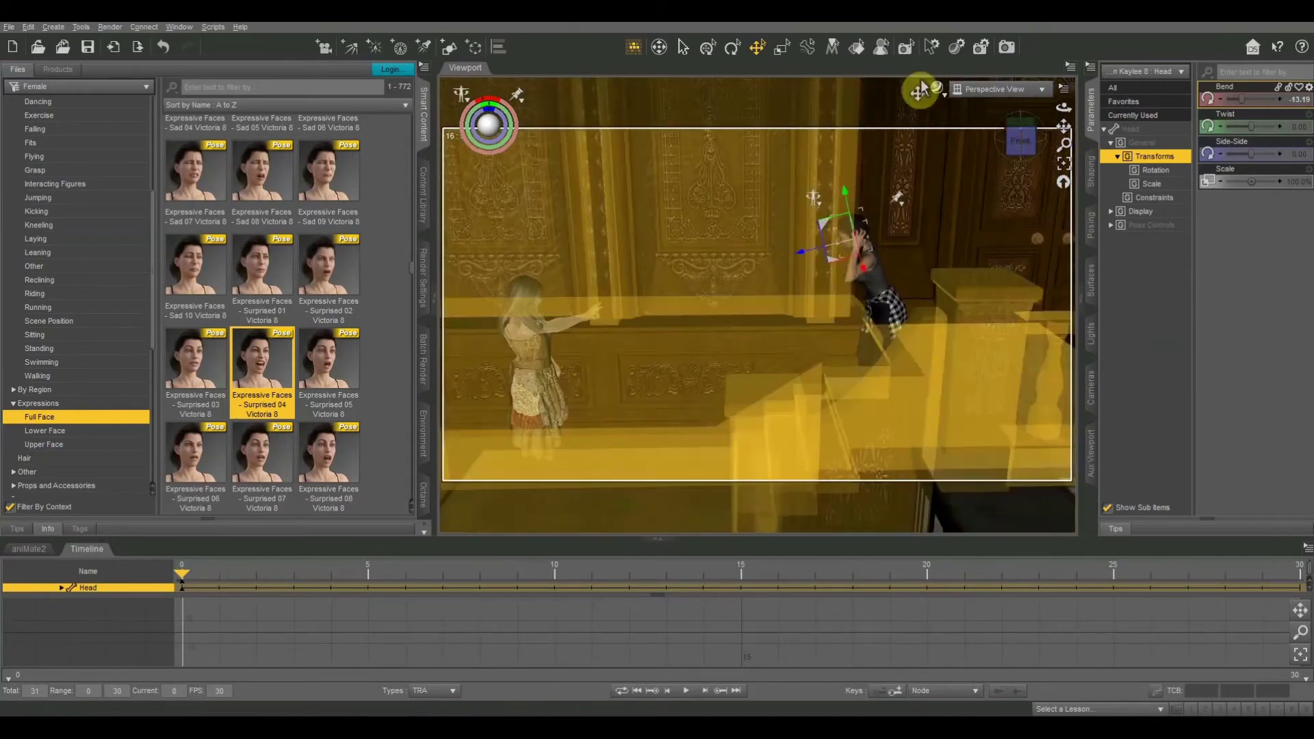
Create two new cameras for the staircase scene, labelled Ghost Cam and Girl Cam.
{"action": "left_click_drag", "start_coordinate": [1063, 126], "coordinate": [505, 57]}
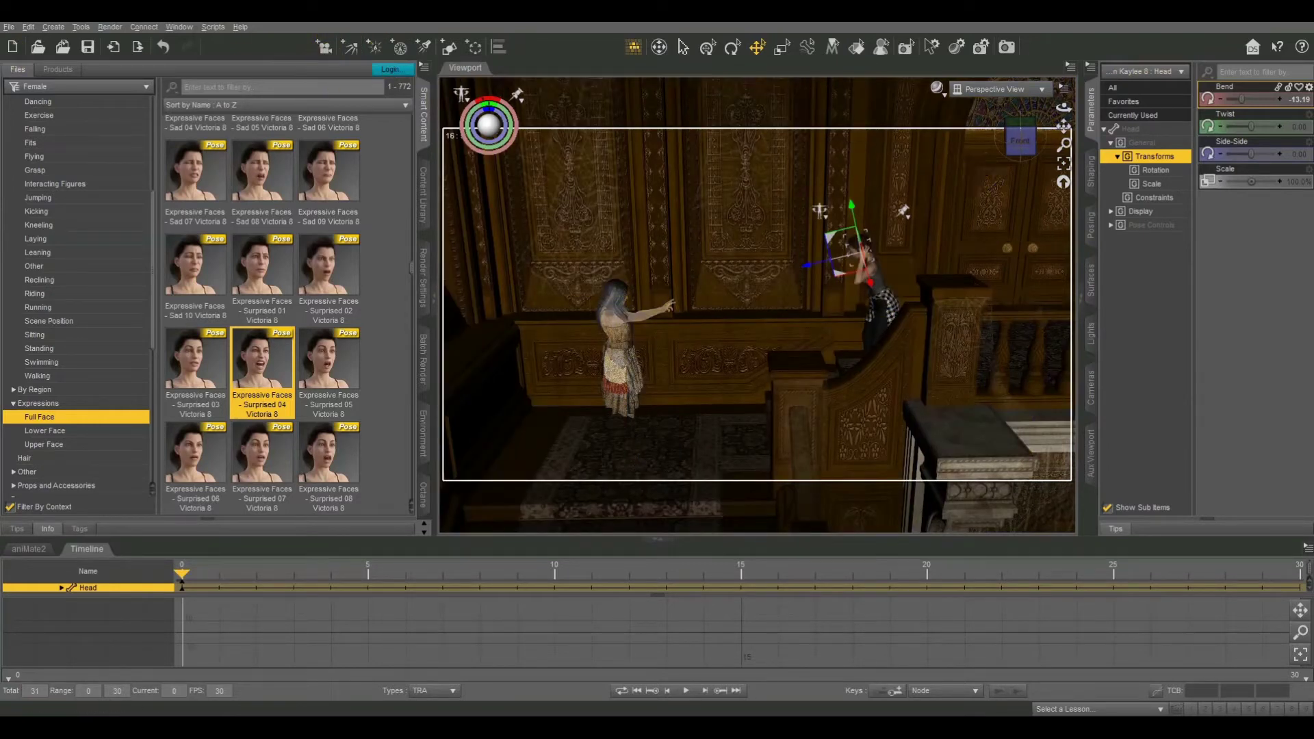
{"action": "left_click", "coordinate": [1006, 47]}
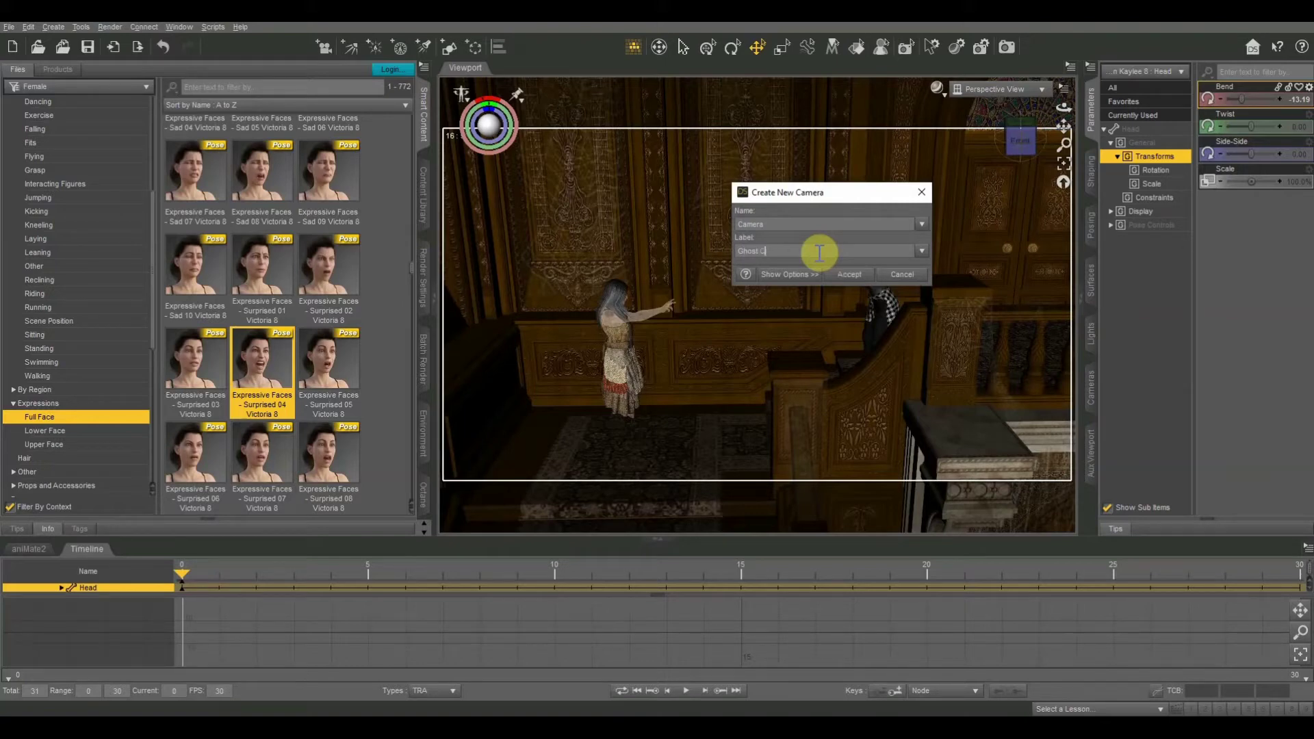
{"action": "left_click", "coordinate": [848, 275]}
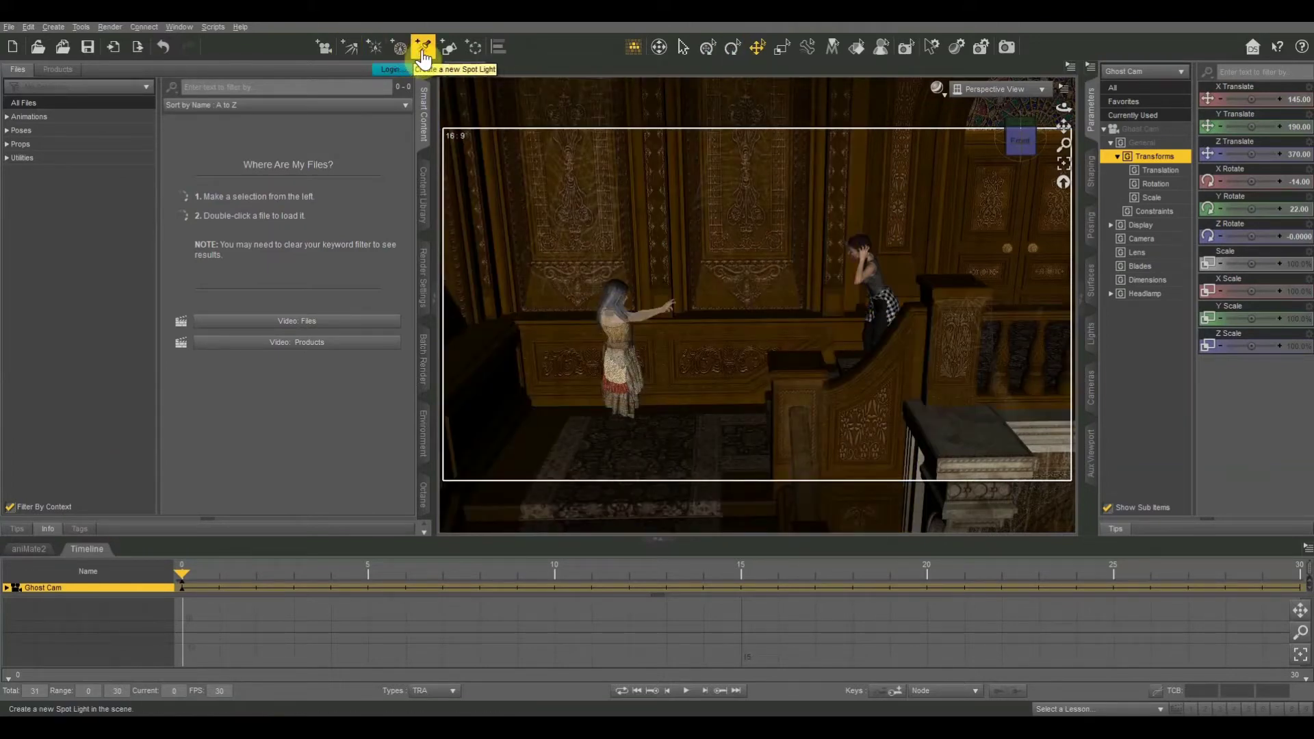
{"action": "left_click", "coordinate": [325, 54]}
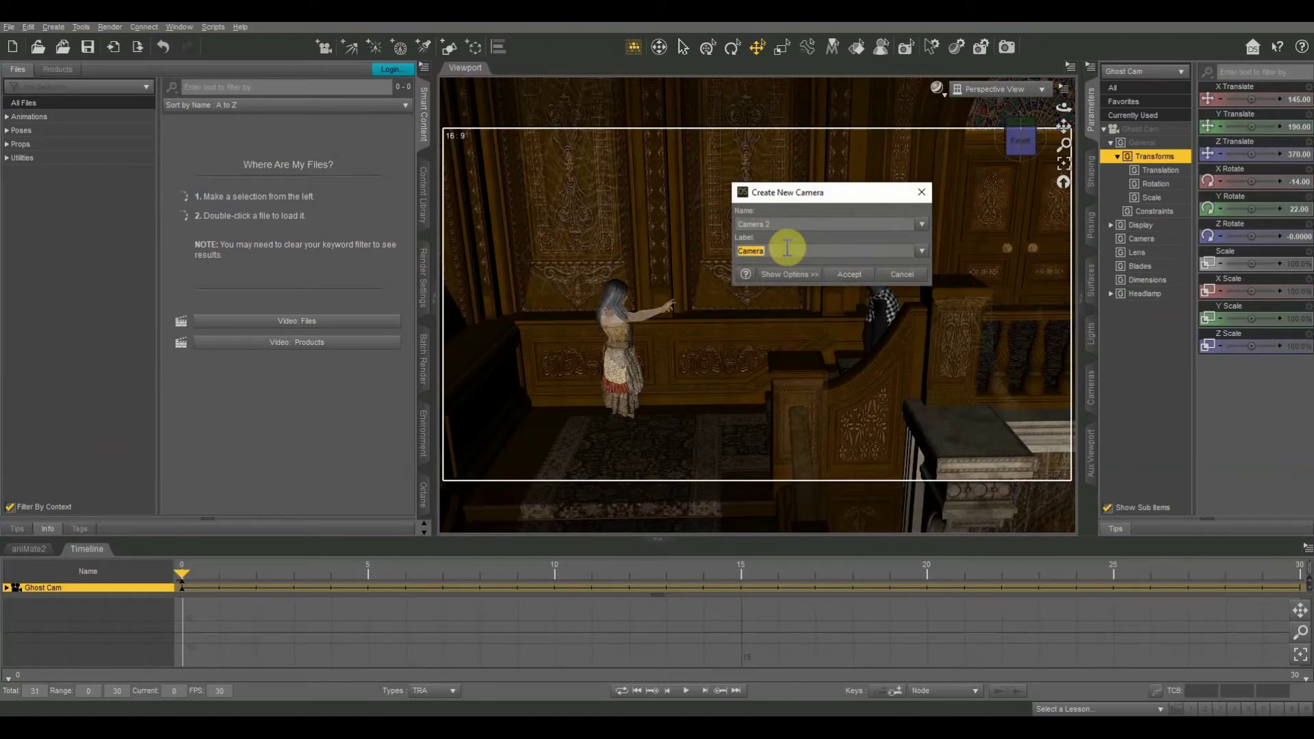
{"action": "key", "text": "Return"}
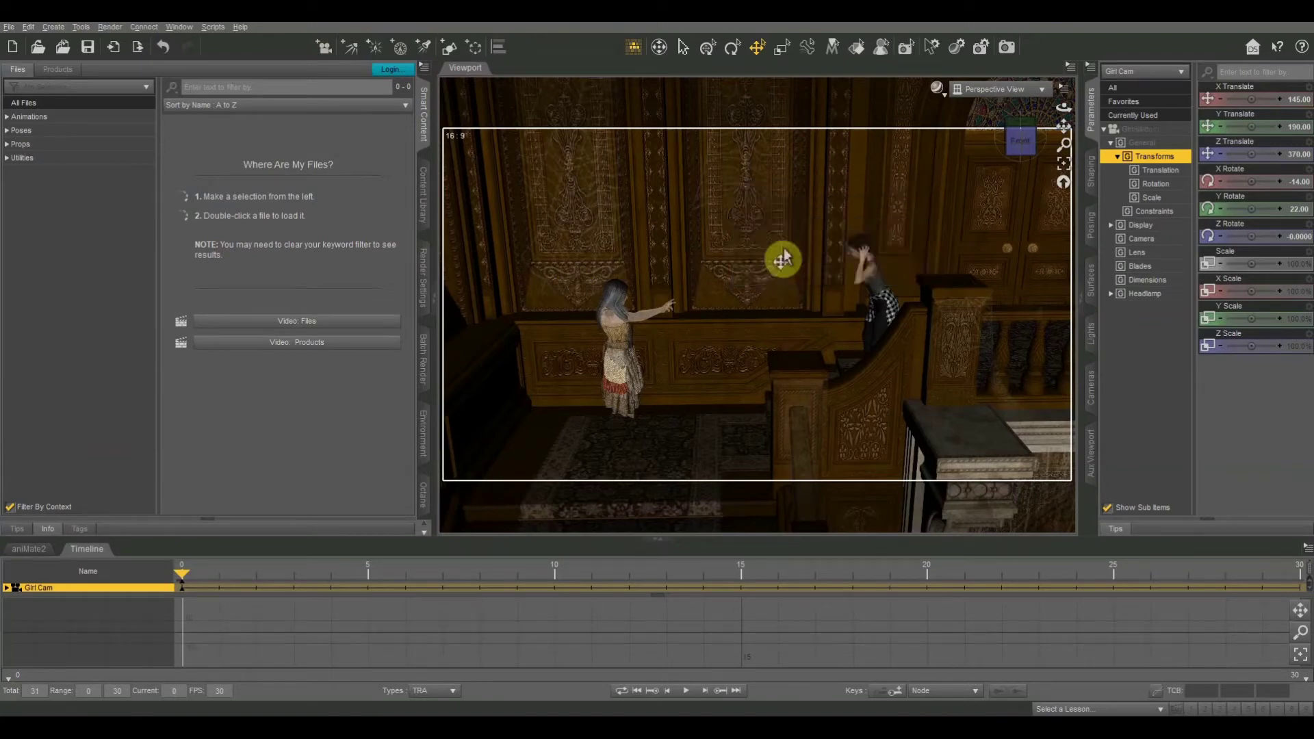
Look through Ghost Cam and frame the ghost from the front, with the girl's raised arm in the foreground.
{"action": "left_click", "coordinate": [1018, 86]}
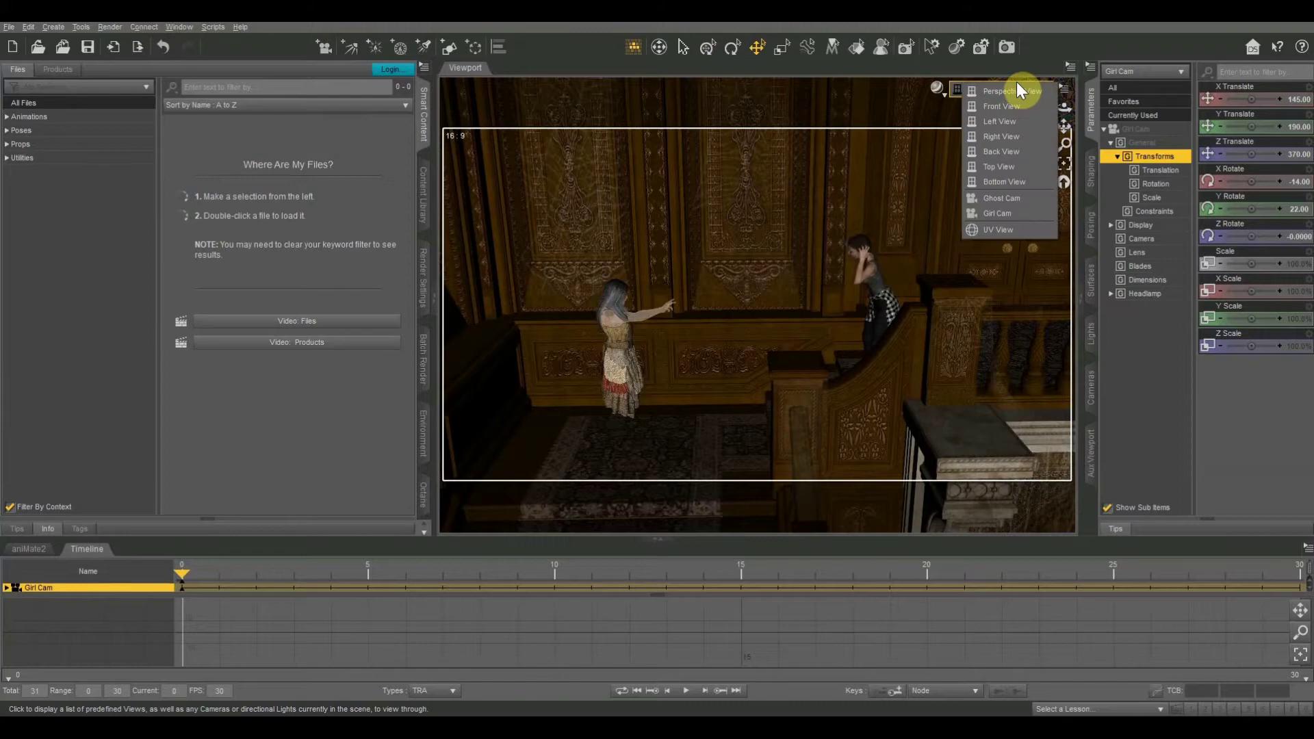
{"action": "left_click", "coordinate": [989, 199]}
{"action": "scroll", "coordinate": [1064, 123], "scroll_direction": "down", "scroll_amount": 3}
{"action": "left_click_drag", "start_coordinate": [1065, 123], "coordinate": [921, 548]}
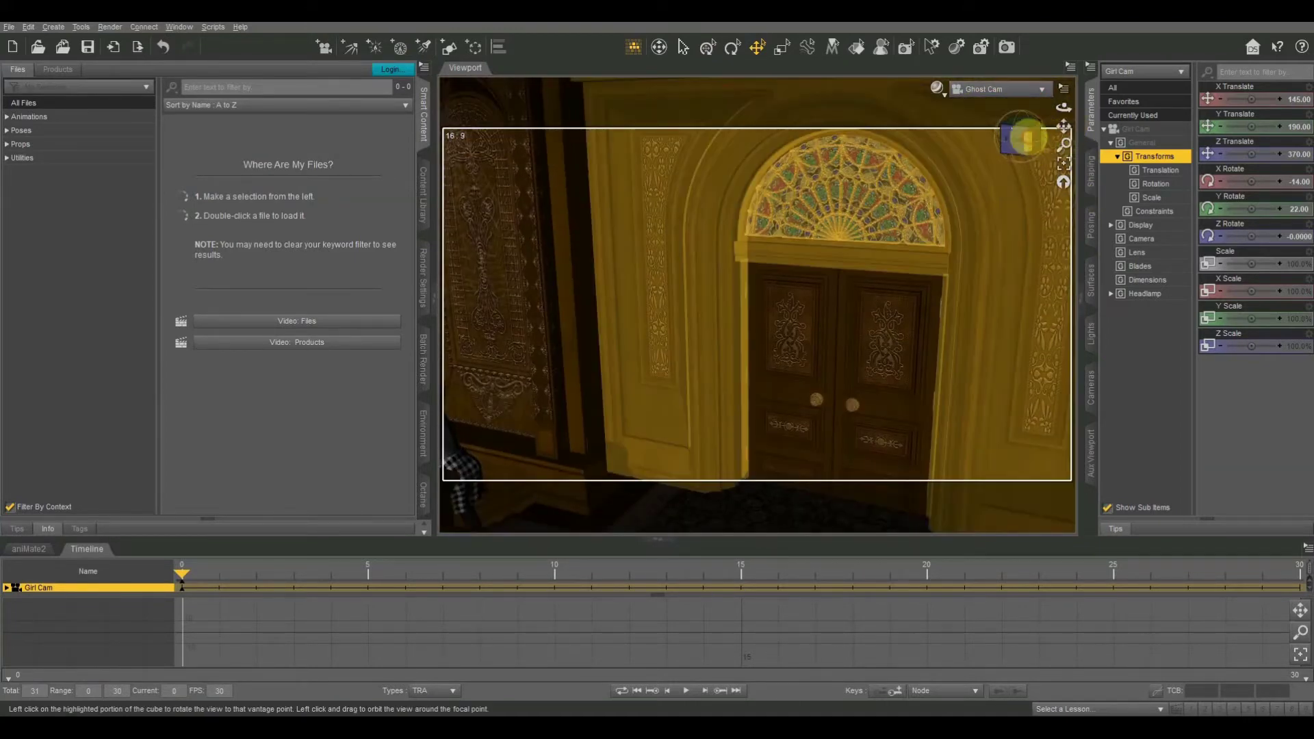
{"action": "left_click_drag", "start_coordinate": [1025, 136], "coordinate": [860, 188]}
{"action": "left_click_drag", "start_coordinate": [1063, 145], "coordinate": [825, 198]}
{"action": "left_click_drag", "start_coordinate": [1022, 140], "coordinate": [964, 224]}
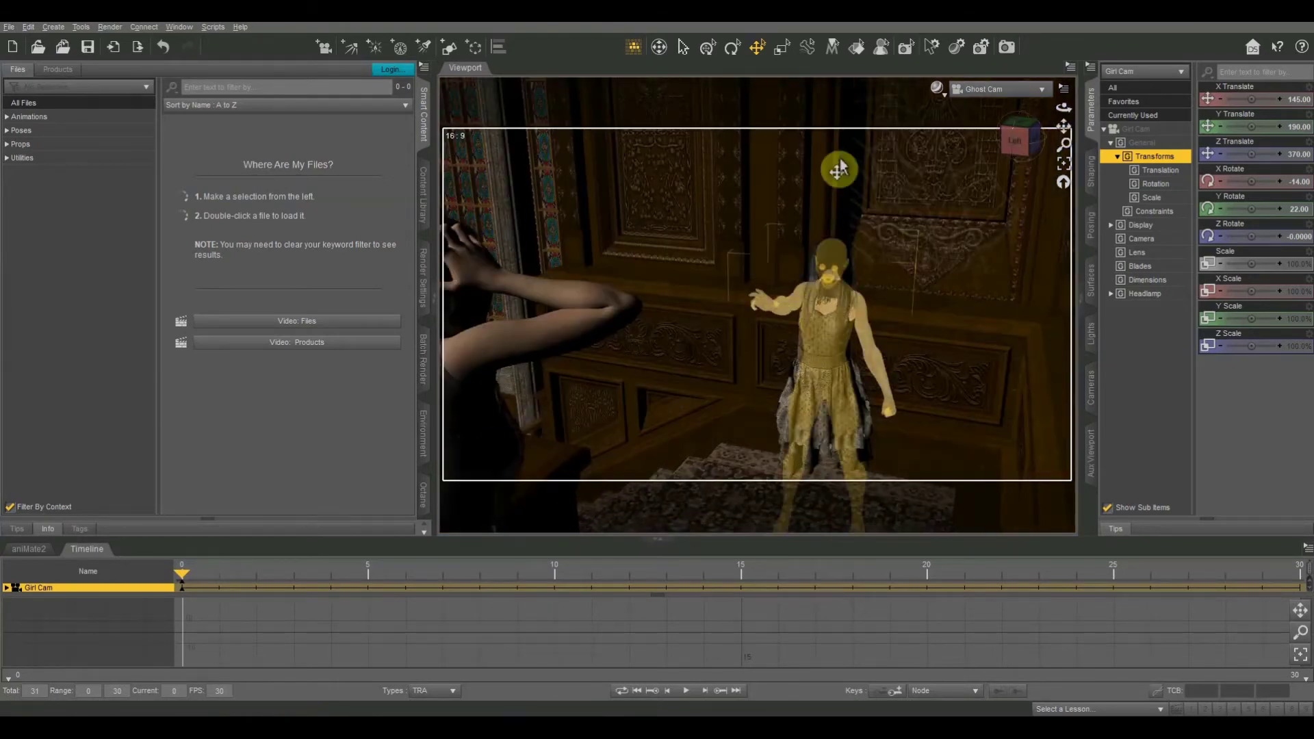
Look through Girl Cam and frame the terrified girl from the front, past the ghost's shoulder and outstretched arm.
{"action": "left_click", "coordinate": [992, 89]}
{"action": "left_click", "coordinate": [978, 219]}
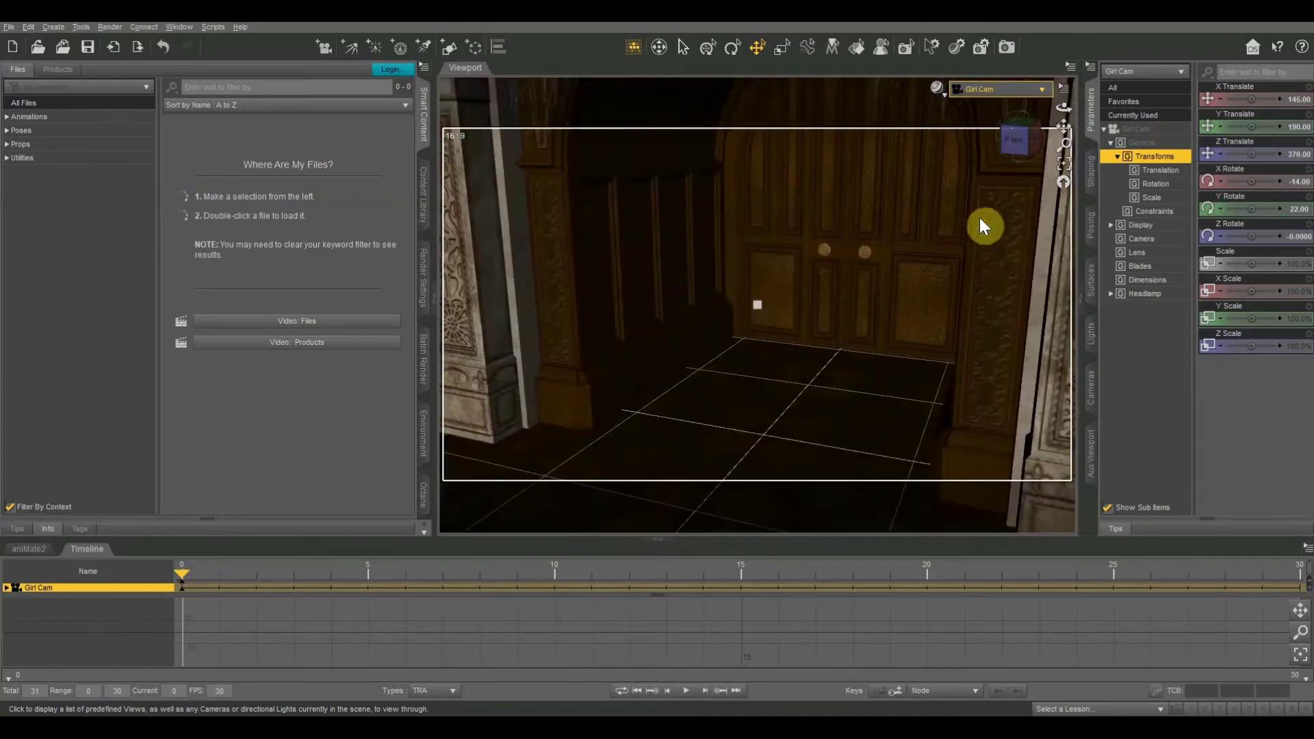
{"action": "left_click_drag", "start_coordinate": [1063, 126], "coordinate": [832, 315]}
{"action": "scroll", "coordinate": [837, 312], "scroll_direction": "up", "scroll_amount": 6}
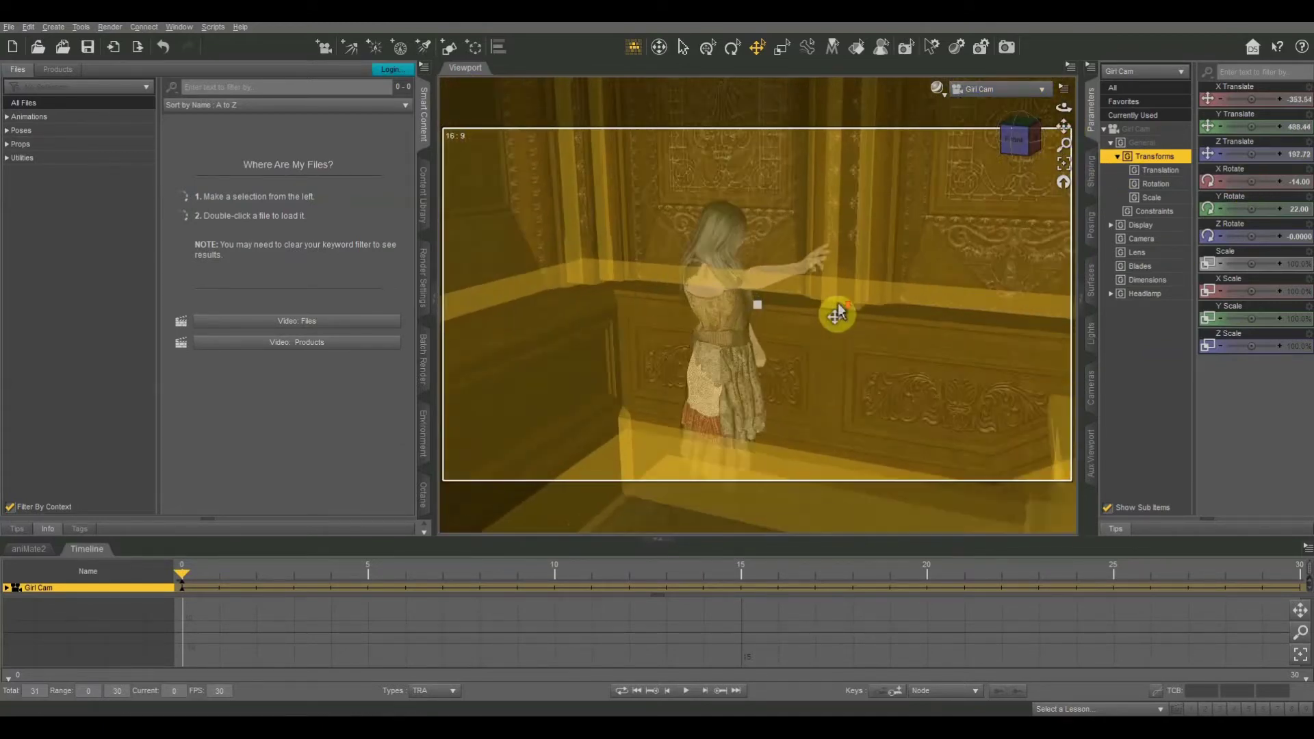
{"action": "left_click_drag", "start_coordinate": [1019, 141], "coordinate": [994, 178]}
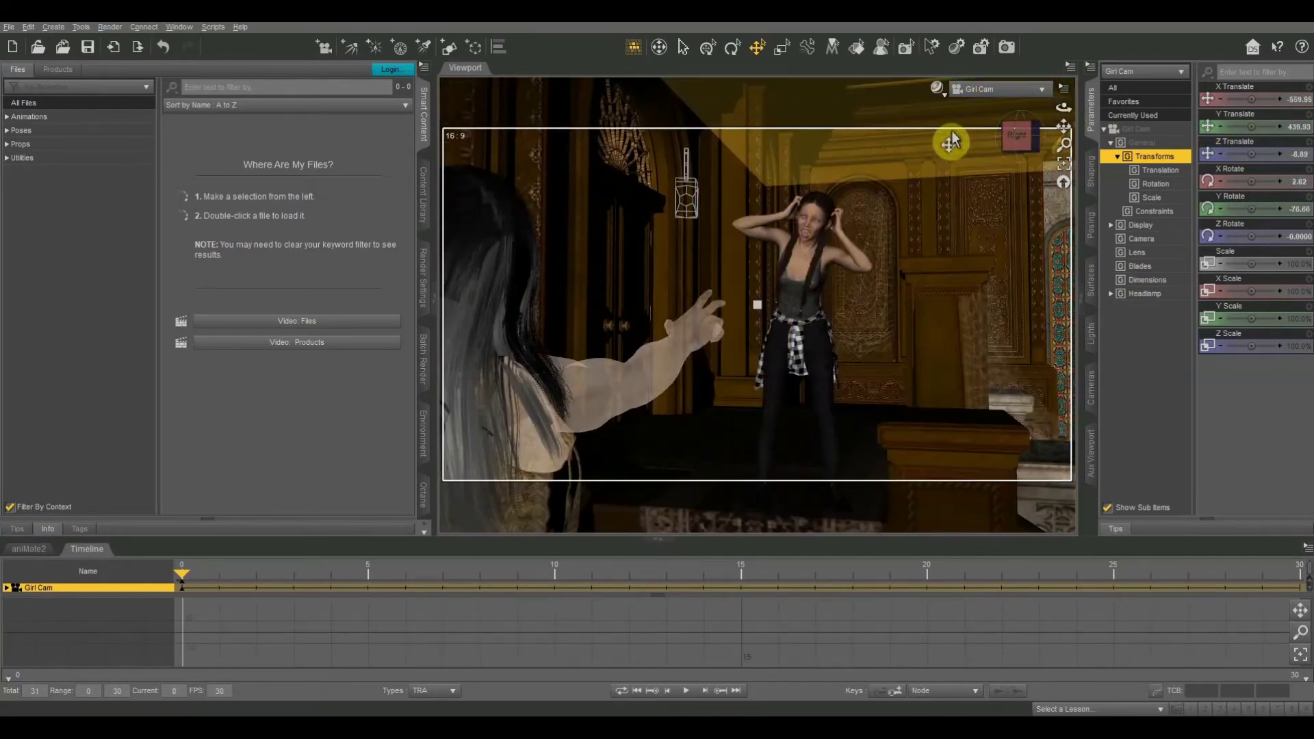
Return to Perspective View with both figures and cameras in view and turn on Depth of Field for Girl Cam.
{"action": "left_click", "coordinate": [1003, 89]}
{"action": "left_click", "coordinate": [998, 93]}
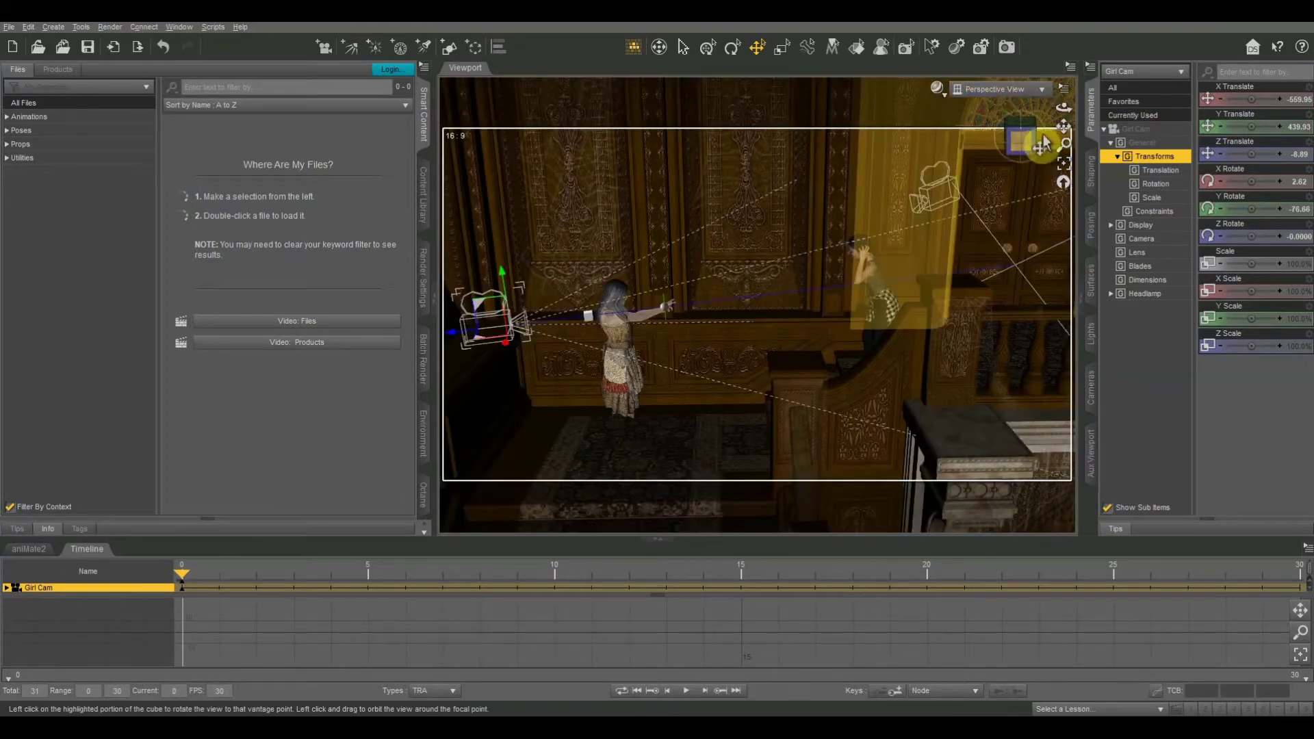
{"action": "left_click_drag", "start_coordinate": [1066, 126], "coordinate": [1065, 126]}
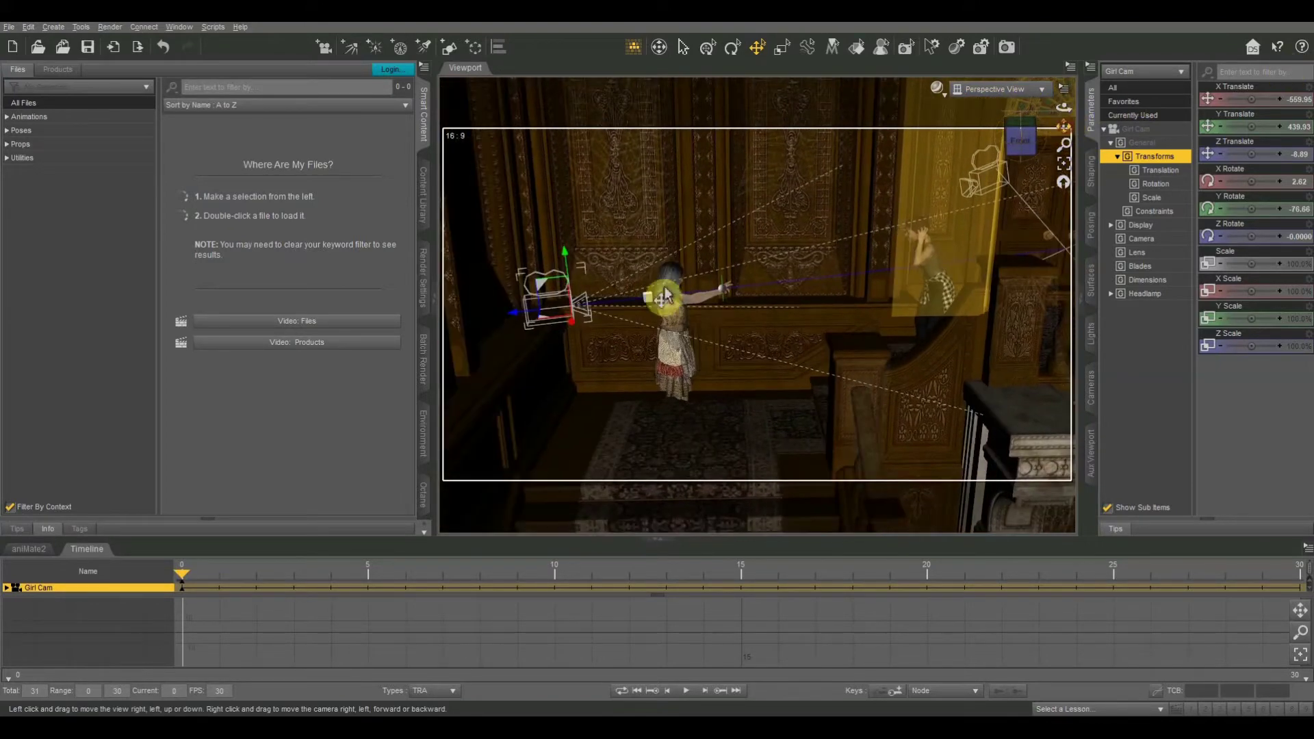
{"action": "scroll", "coordinate": [587, 310], "scroll_direction": "up", "scroll_amount": 1}
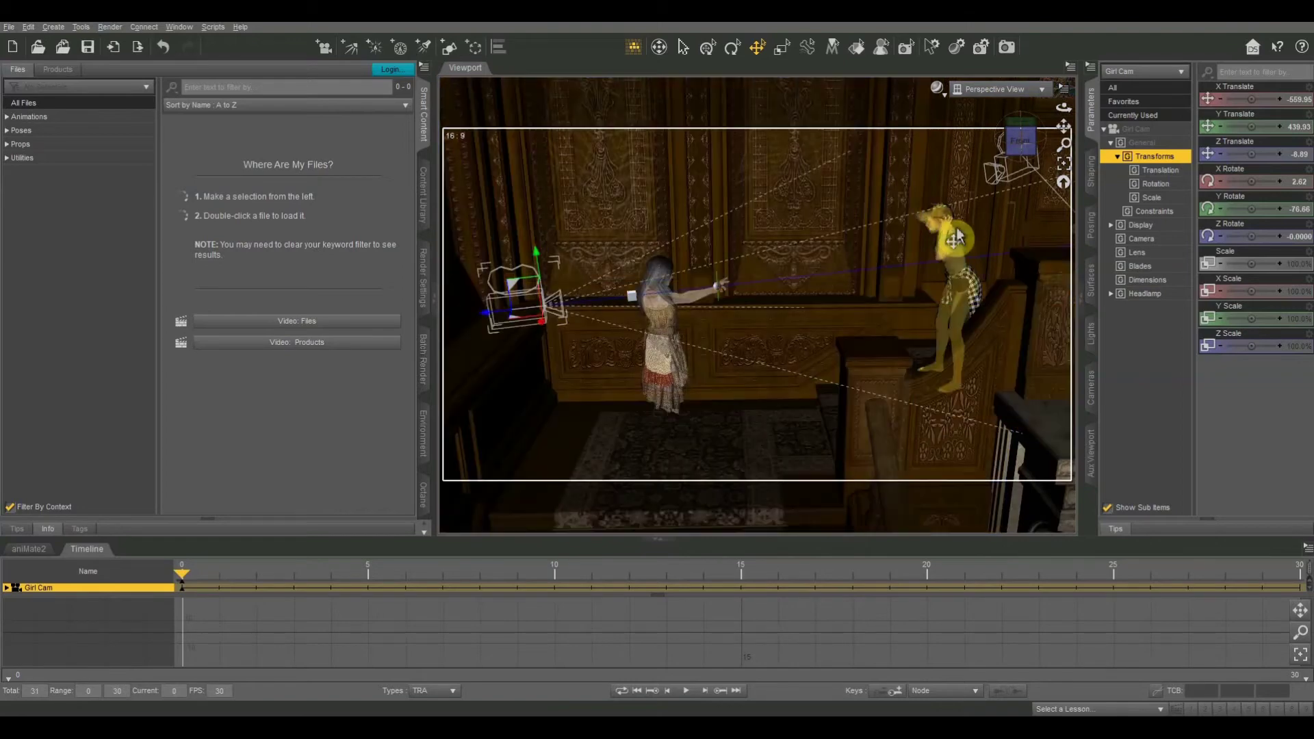
{"action": "left_click", "coordinate": [1091, 392]}
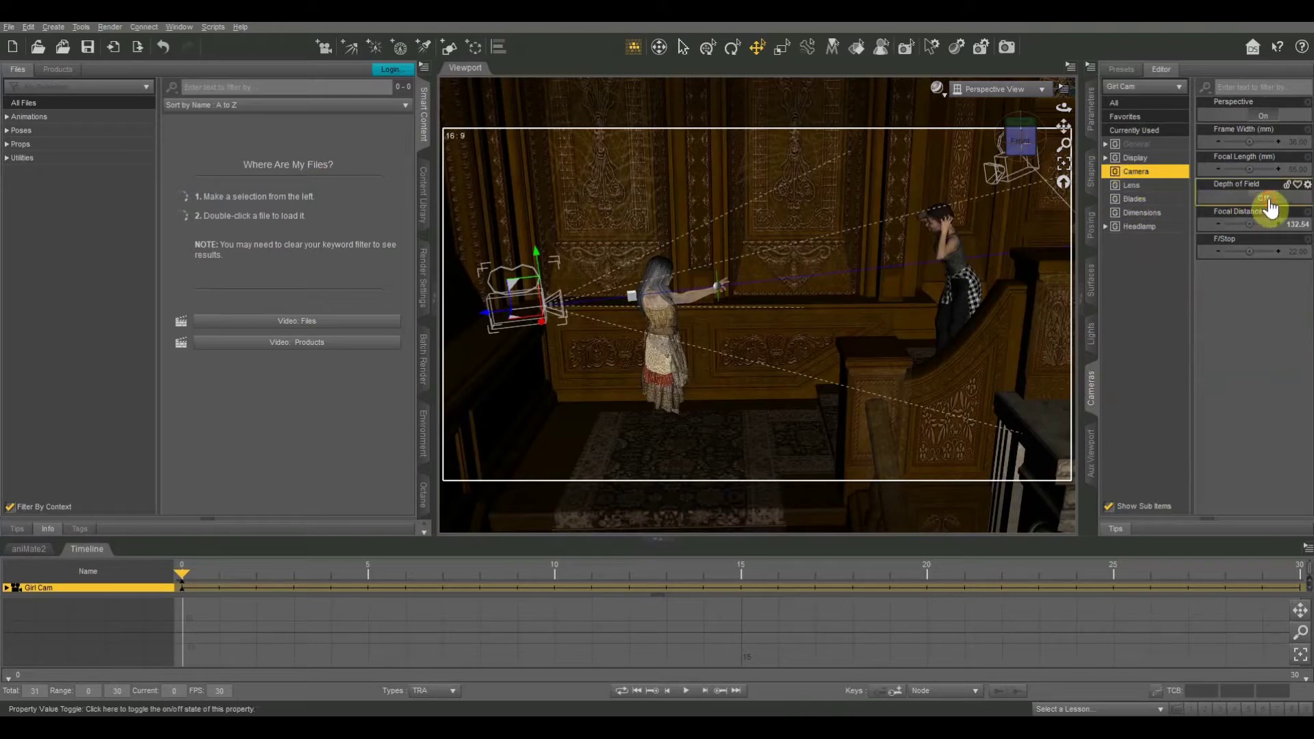
{"action": "left_click_drag", "start_coordinate": [1021, 147], "coordinate": [1025, 147]}
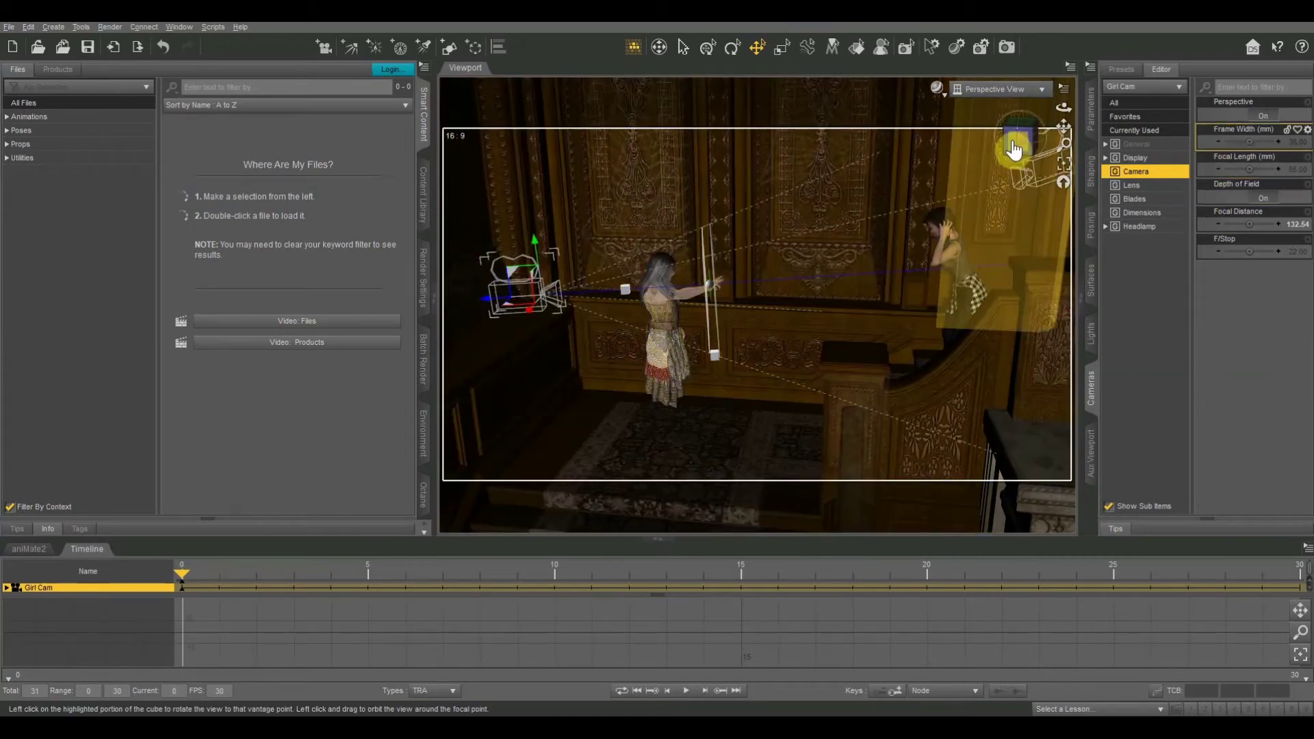
{"action": "left_click_drag", "start_coordinate": [1013, 146], "coordinate": [1013, 139]}
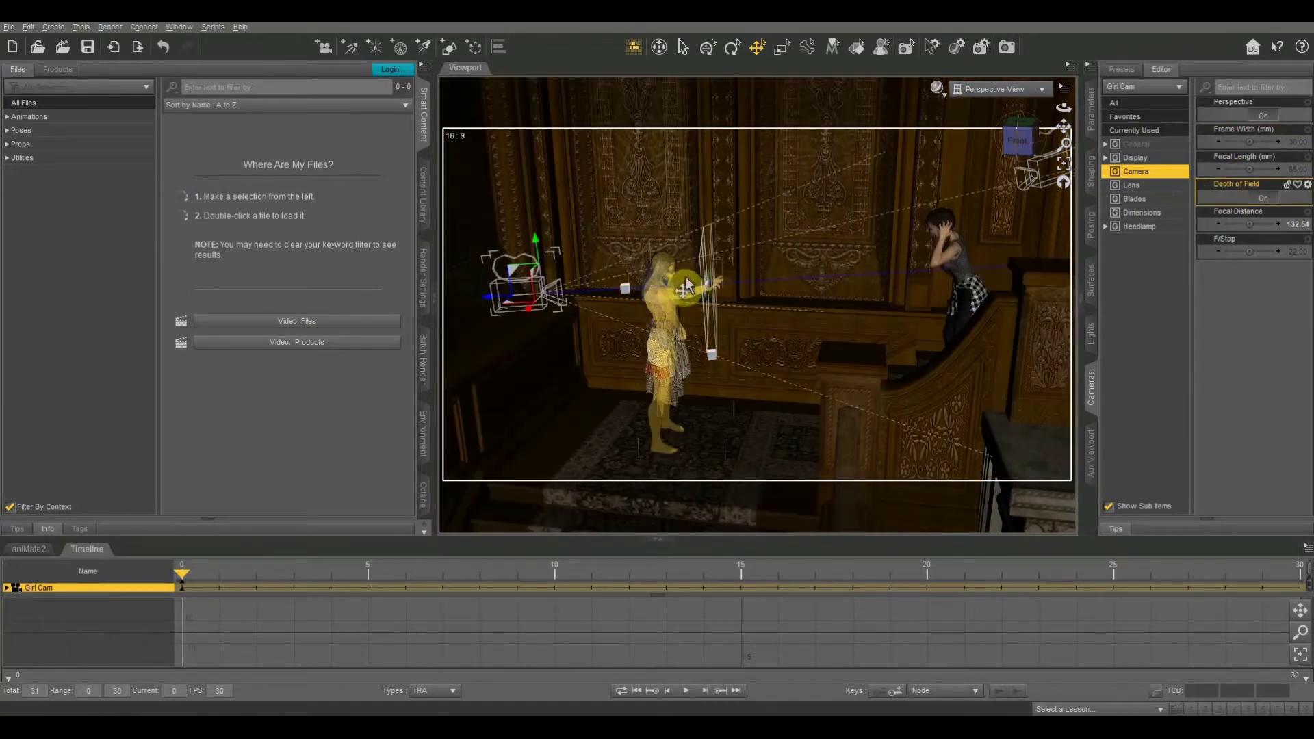
Set Girl Cam's Focal Distance to 306.29 and F/Stop to 28.58 so the focus range covers the girl.
{"action": "left_click_drag", "start_coordinate": [1250, 224], "coordinate": [1246, 215]}
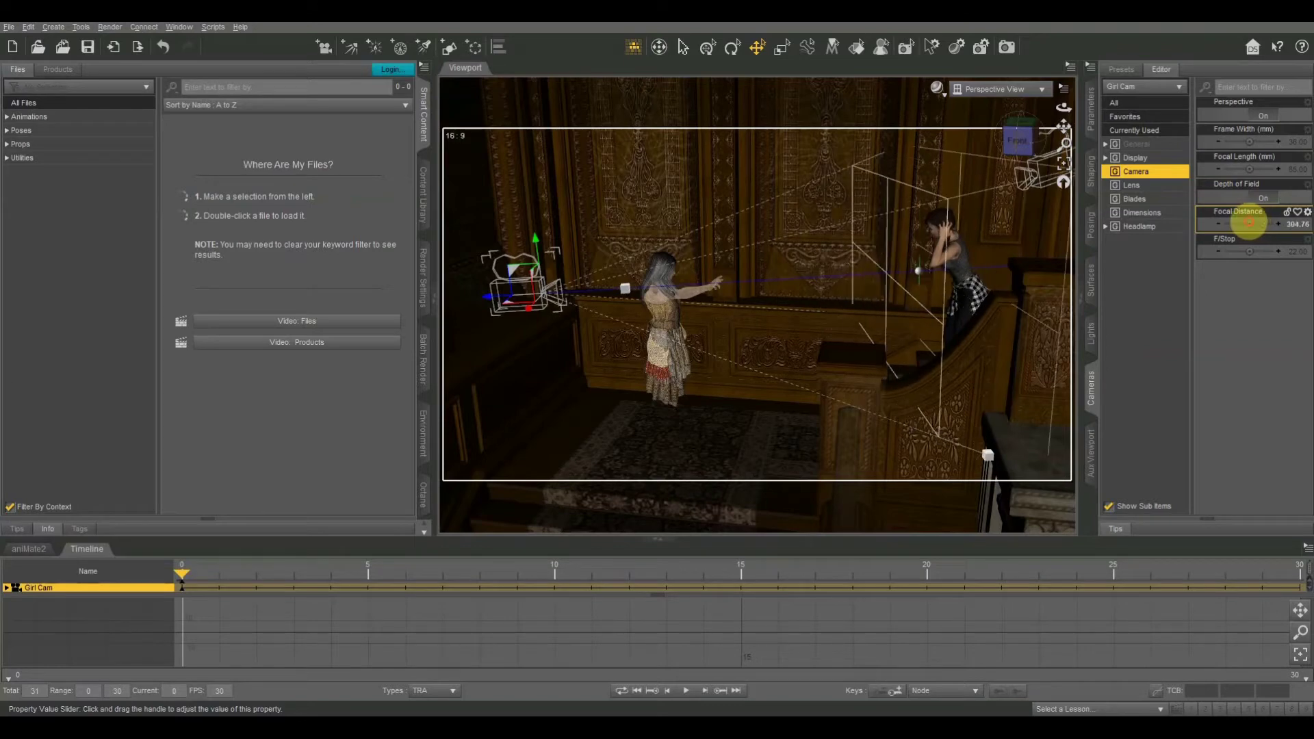
{"action": "left_click_drag", "start_coordinate": [1021, 133], "coordinate": [1027, 137]}
{"action": "mouse_move", "coordinate": [1248, 222]}
{"action": "left_mouse_down"}
{"action": "mouse_move", "coordinate": [1249, 251]}
{"action": "mouse_move", "coordinate": [1243, 224]}
{"action": "left_mouse_up"}
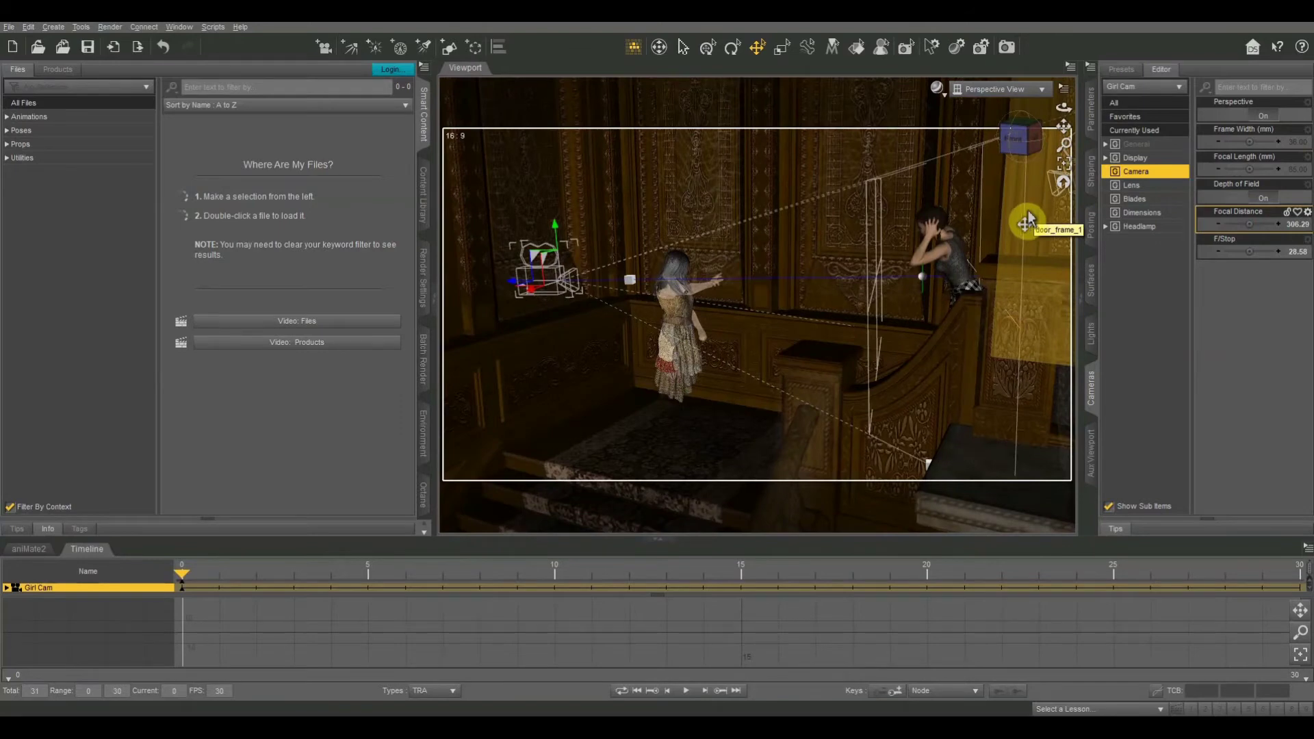
Turn on Depth of Field for Ghost Cam and set its Focal Distance to 331.70 so the focus range covers the ghost.
{"action": "left_click", "coordinate": [1005, 91]}
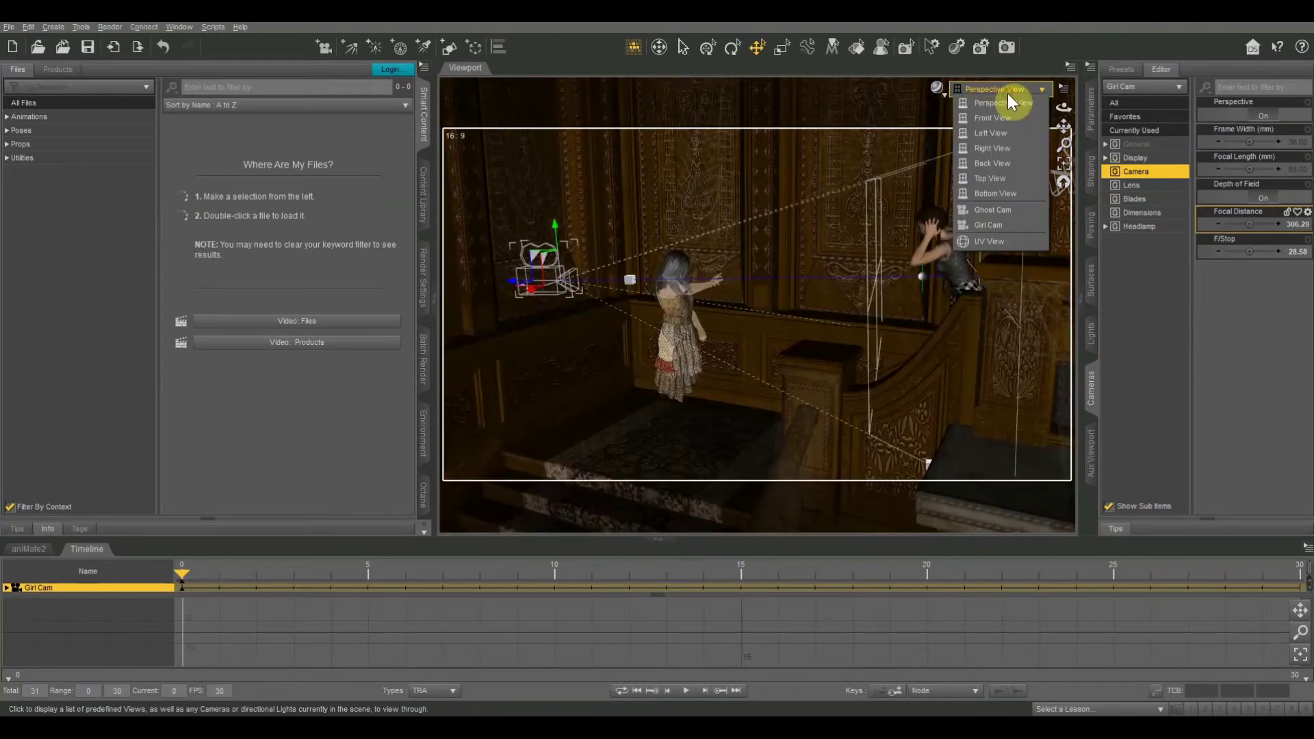
{"action": "left_click", "coordinate": [1136, 88]}
{"action": "left_click", "coordinate": [1146, 106]}
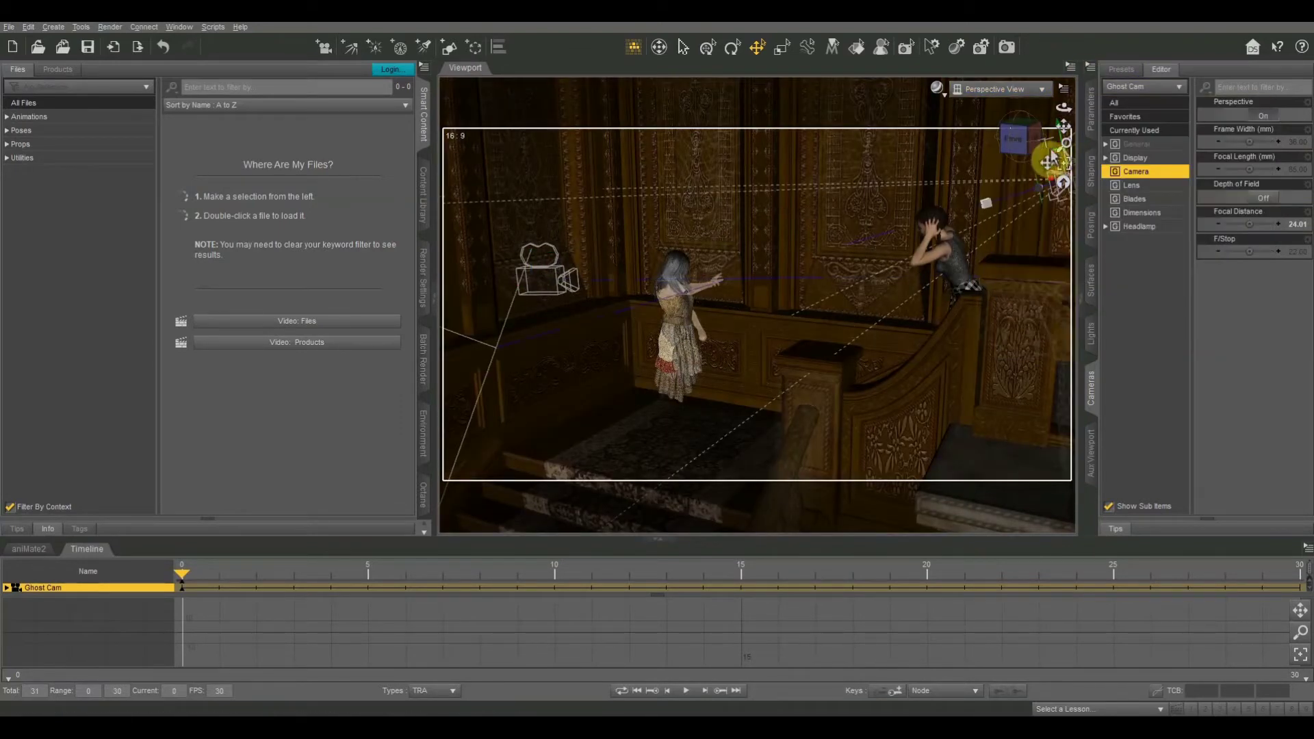
{"action": "left_click", "coordinate": [1263, 198]}
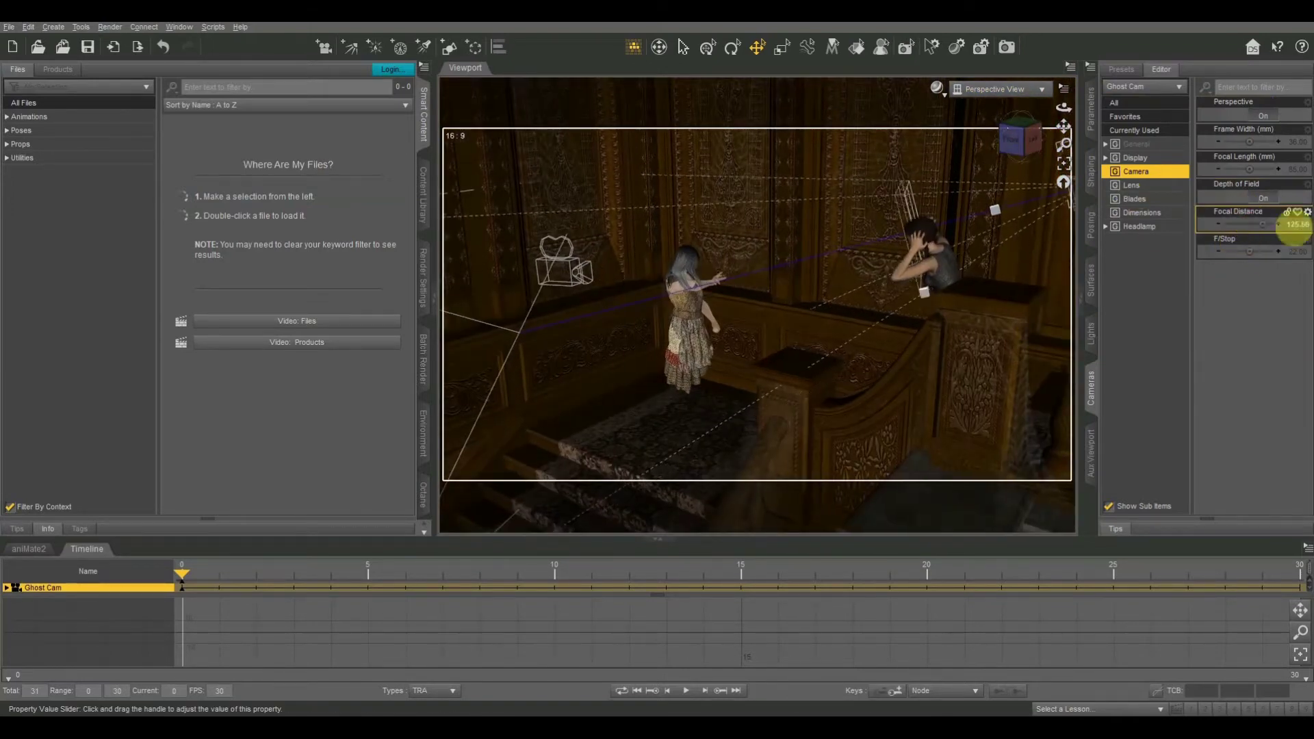
{"action": "left_click_drag", "start_coordinate": [1294, 227], "coordinate": [1301, 227]}
{"action": "left_click_drag", "start_coordinate": [1250, 222], "coordinate": [1295, 226]}
{"action": "left_click", "coordinate": [1013, 140]}
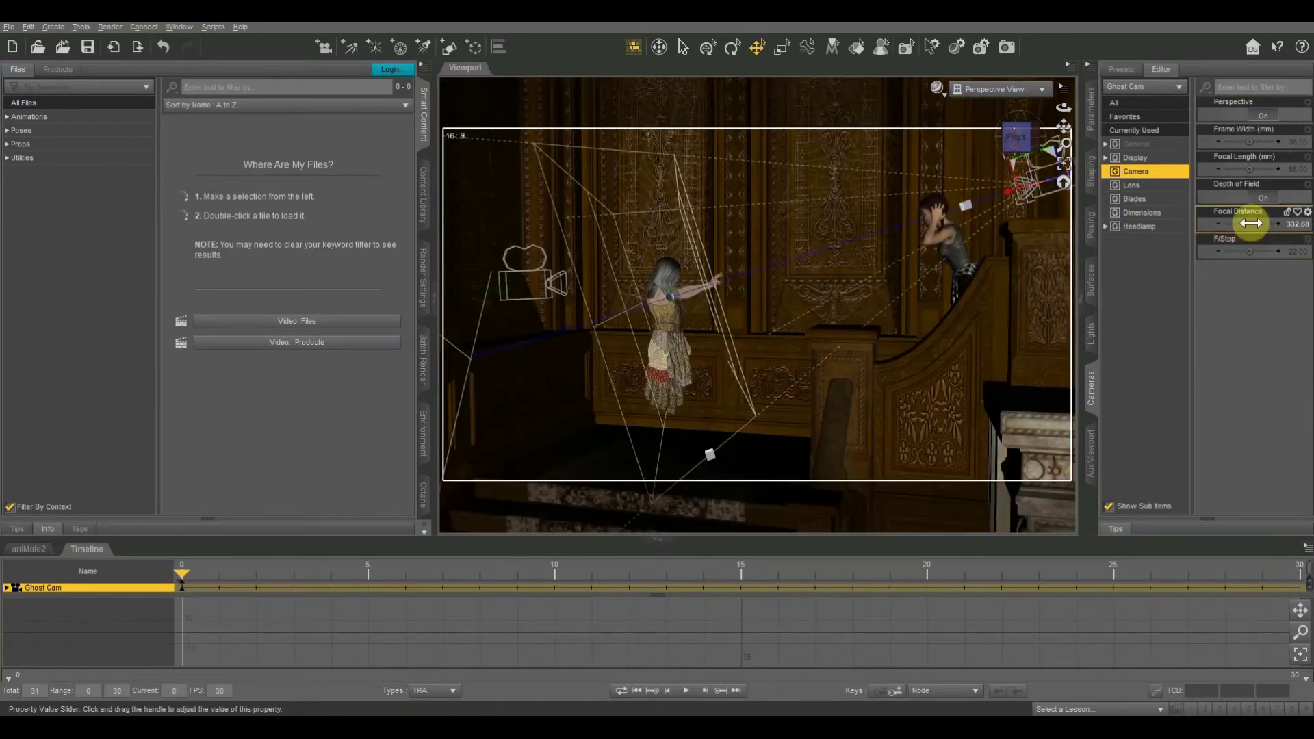
{"action": "left_click_drag", "start_coordinate": [1252, 223], "coordinate": [1250, 224]}
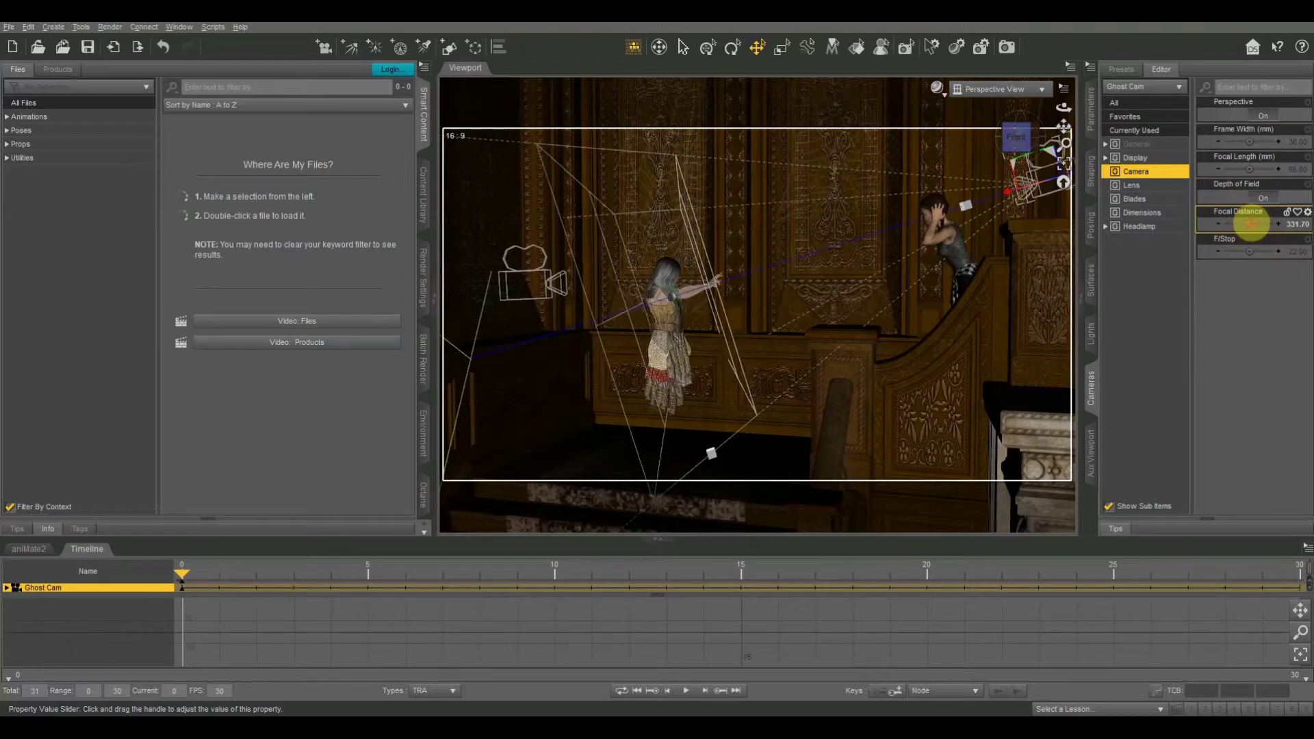
{"action": "left_click_drag", "start_coordinate": [1019, 141], "coordinate": [1021, 137]}
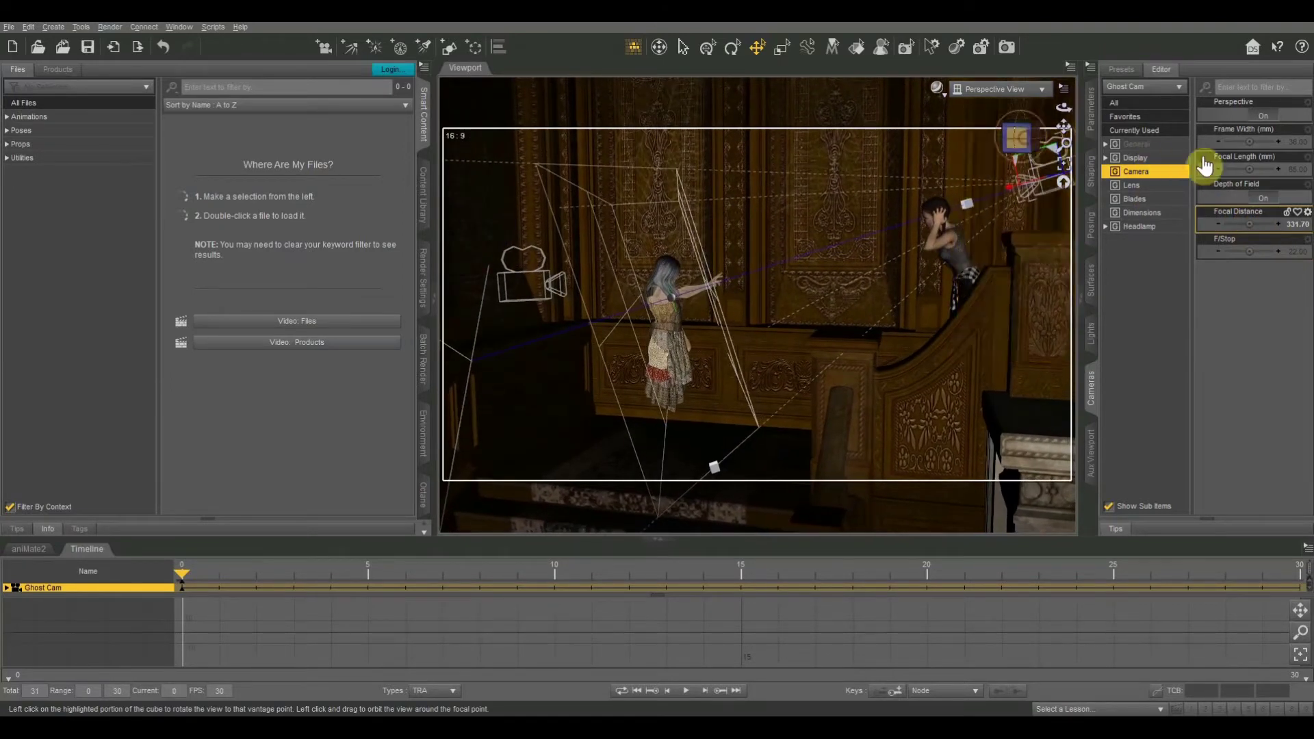
Preview the staircase scene's lighting in NVIDIA Iray and return the viewport to Texture Shaded.
{"action": "scroll", "coordinate": [958, 176], "scroll_direction": "down", "scroll_amount": 5}
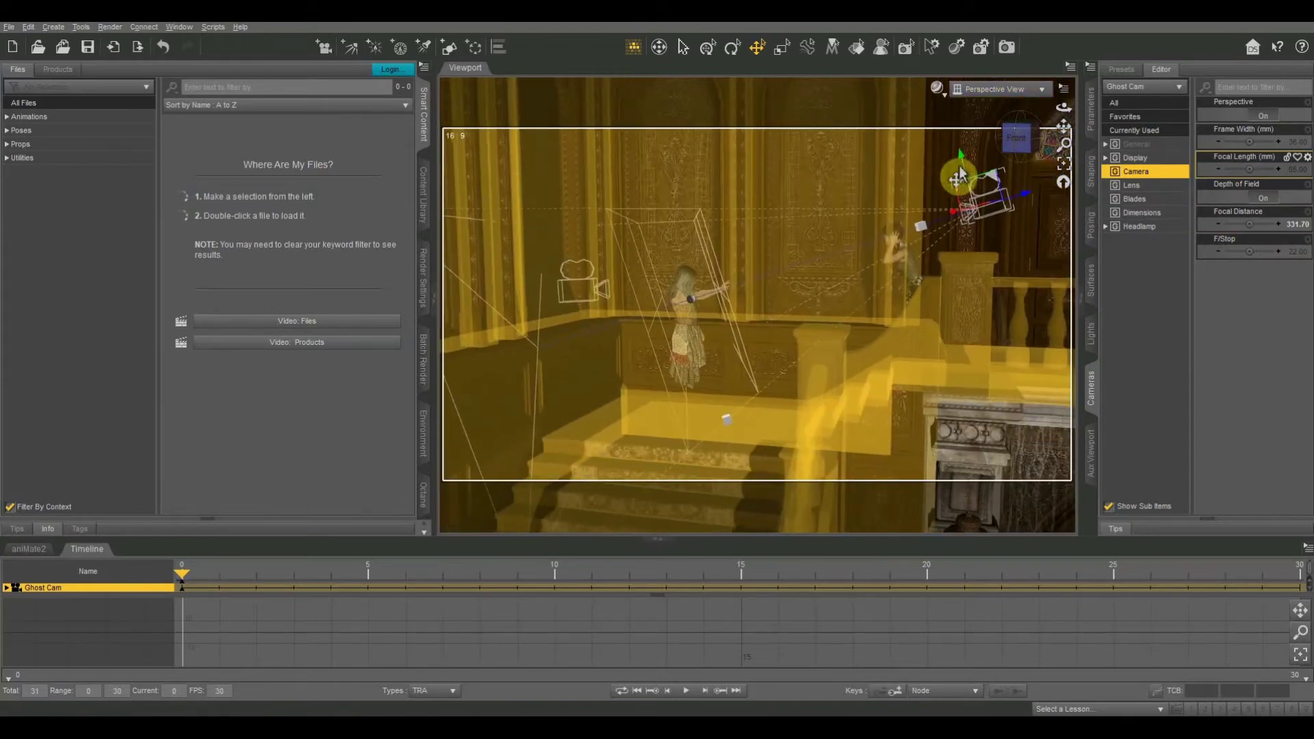
{"action": "left_click_drag", "start_coordinate": [1065, 127], "coordinate": [1046, 131]}
{"action": "left_click", "coordinate": [1017, 147]}
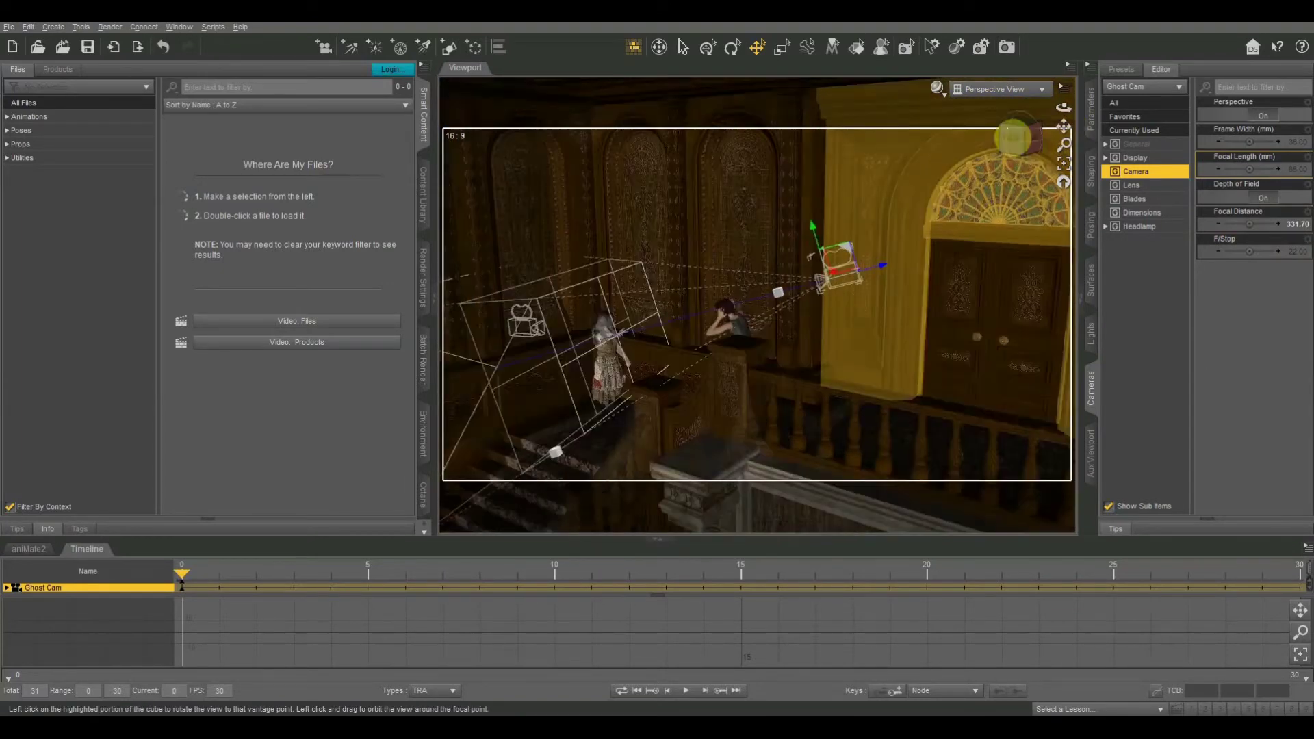
{"action": "left_click_drag", "start_coordinate": [1014, 138], "coordinate": [1014, 138]}
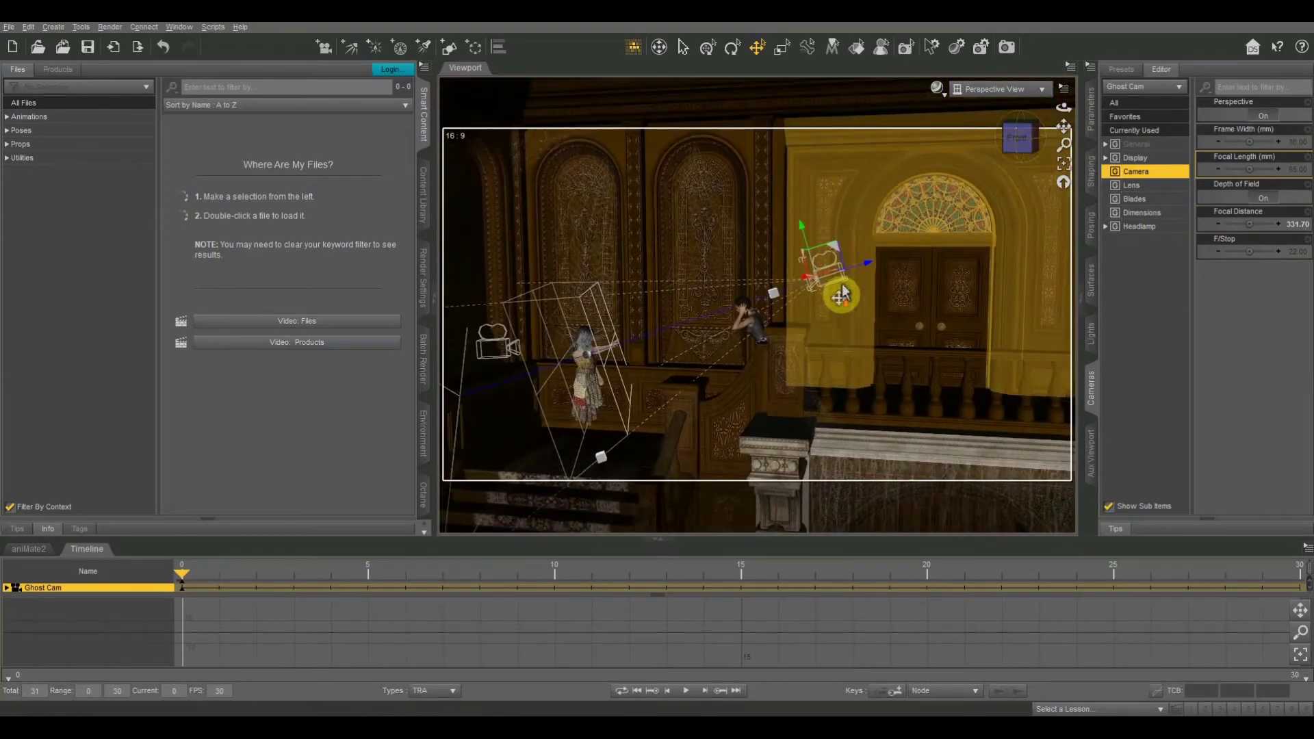
{"action": "left_click", "coordinate": [937, 89]}
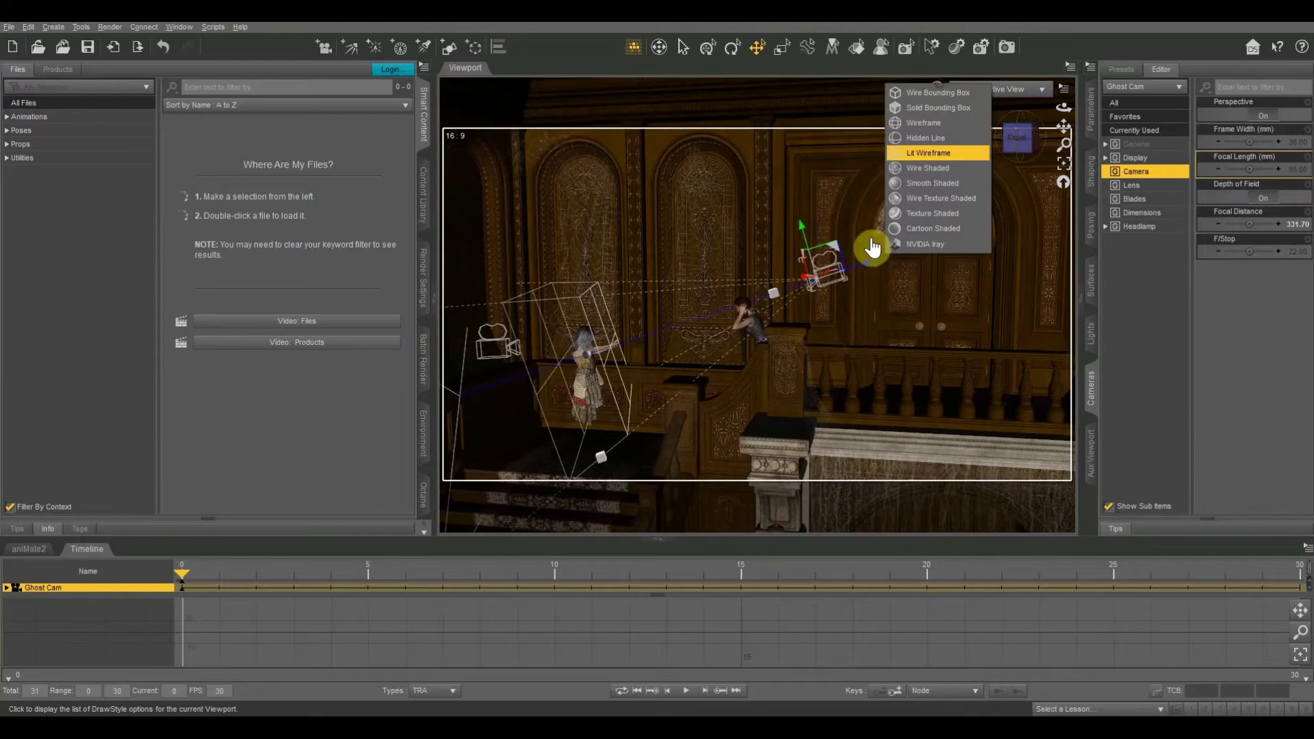
{"action": "left_click", "coordinate": [926, 244]}
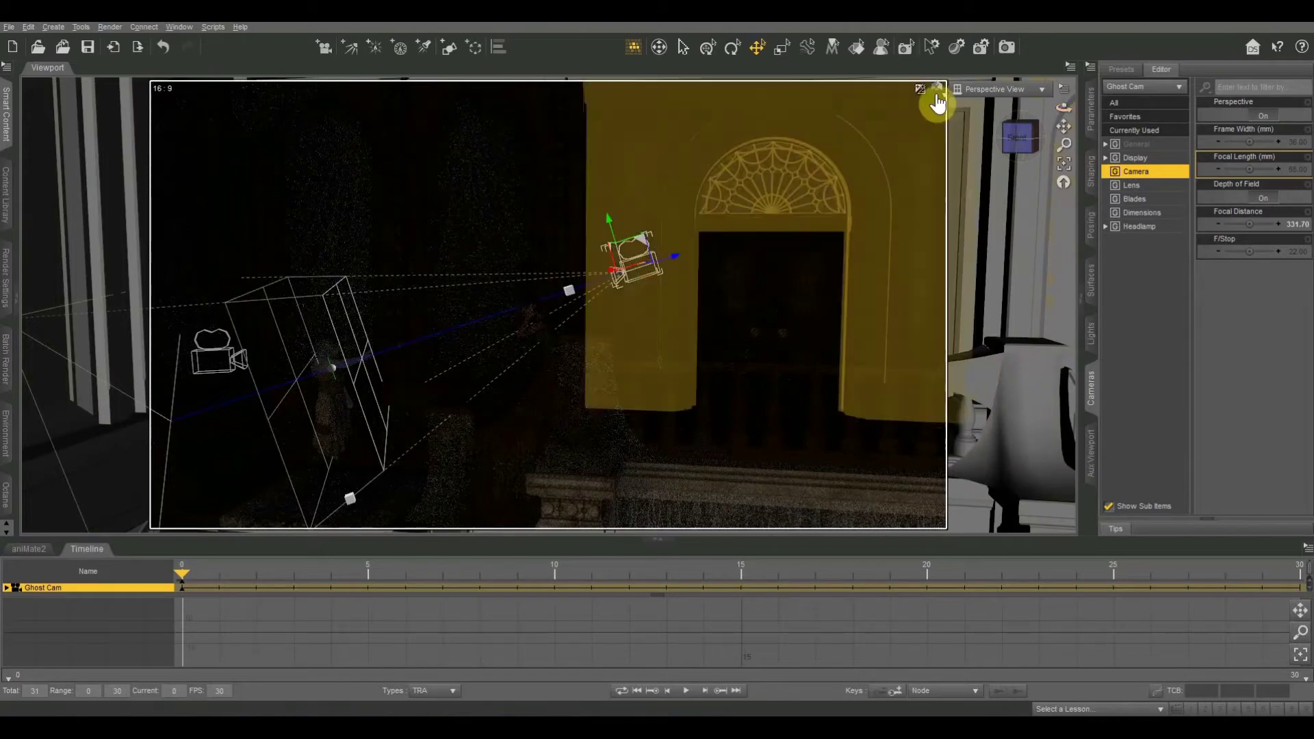
{"action": "left_click", "coordinate": [937, 91]}
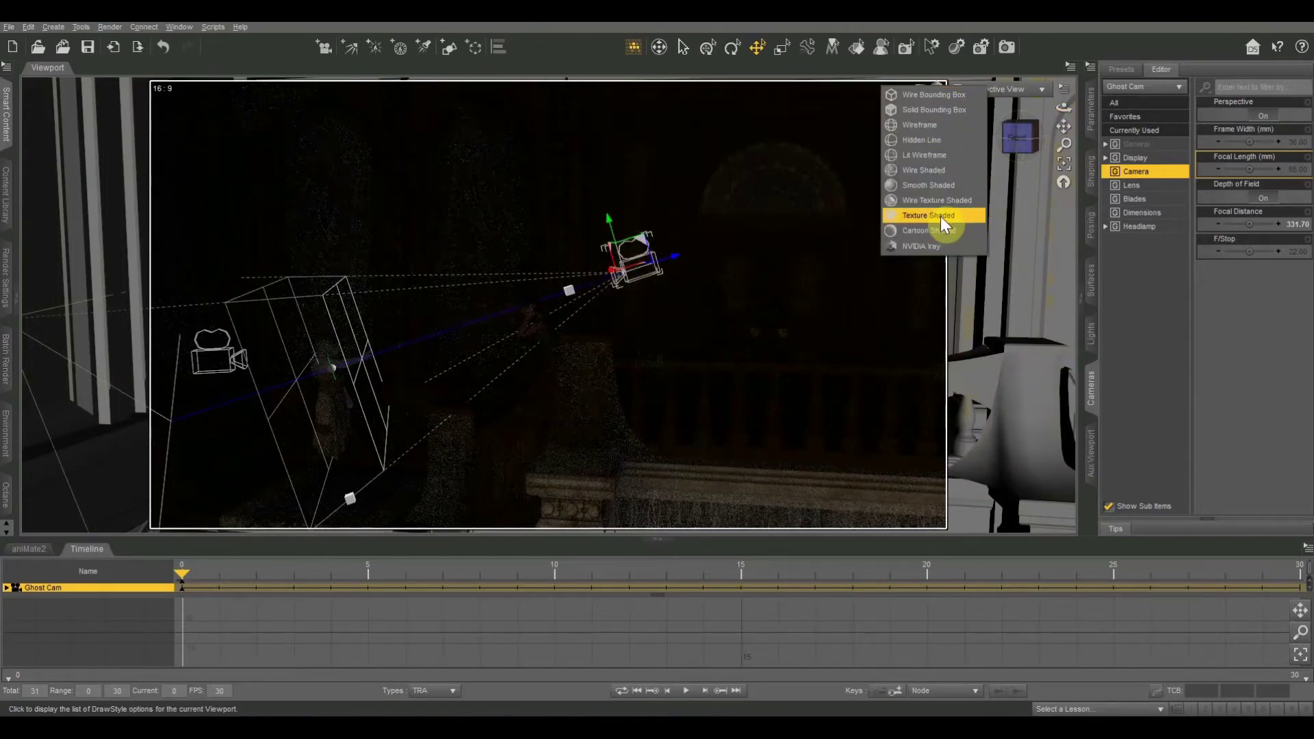
{"action": "left_click", "coordinate": [940, 216]}
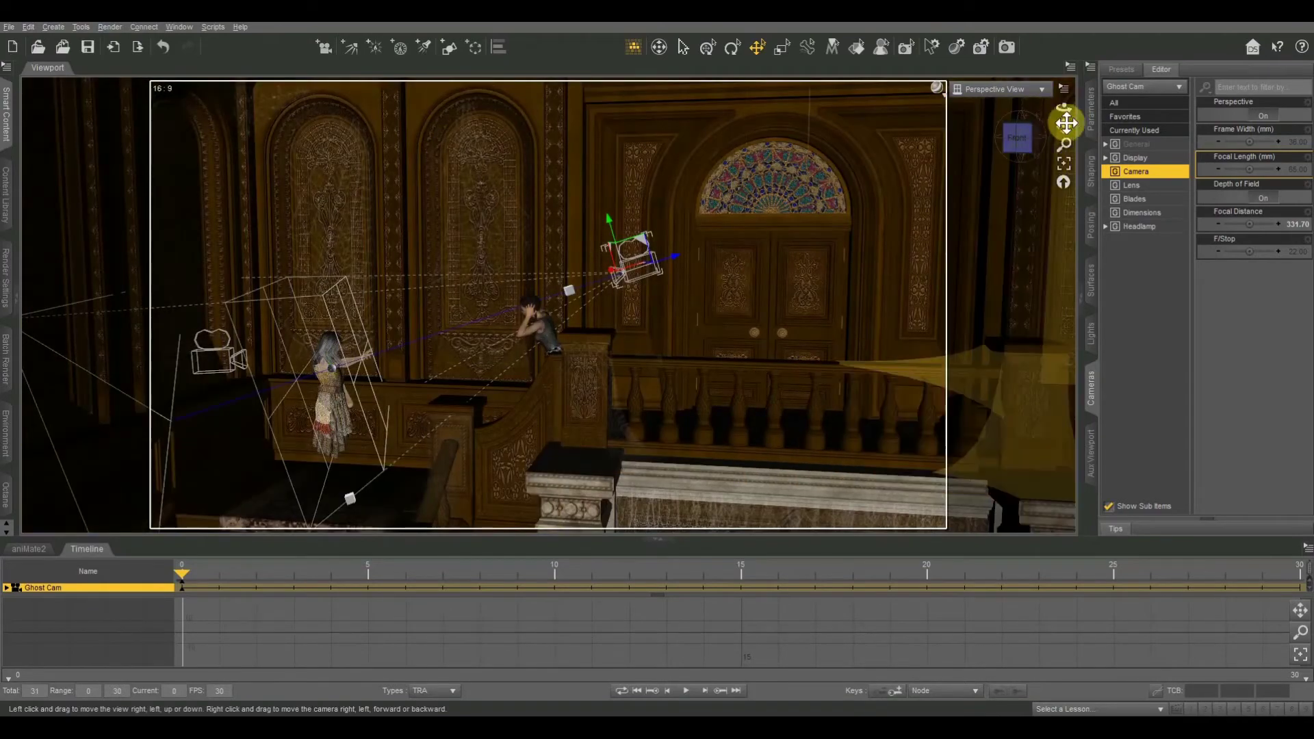
{"action": "left_click_drag", "start_coordinate": [1064, 126], "coordinate": [1062, 123]}
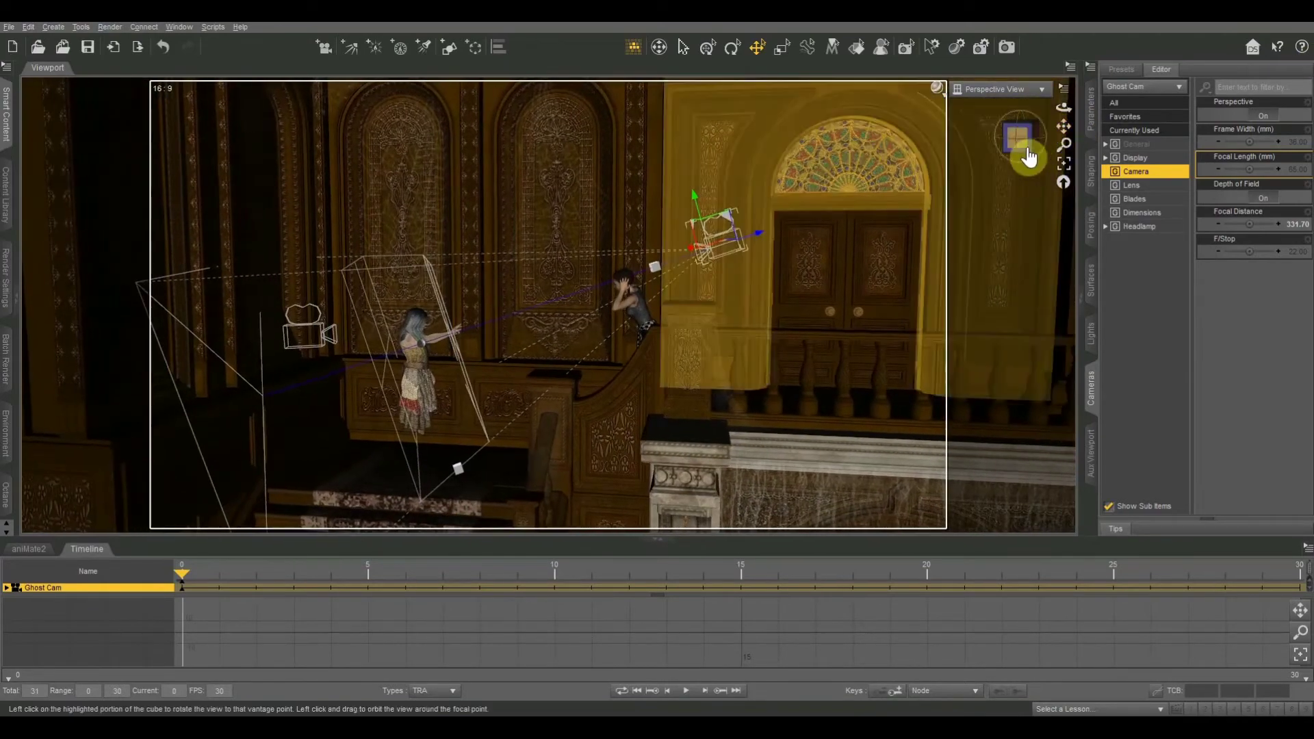
{"action": "left_click", "coordinate": [1005, 146]}
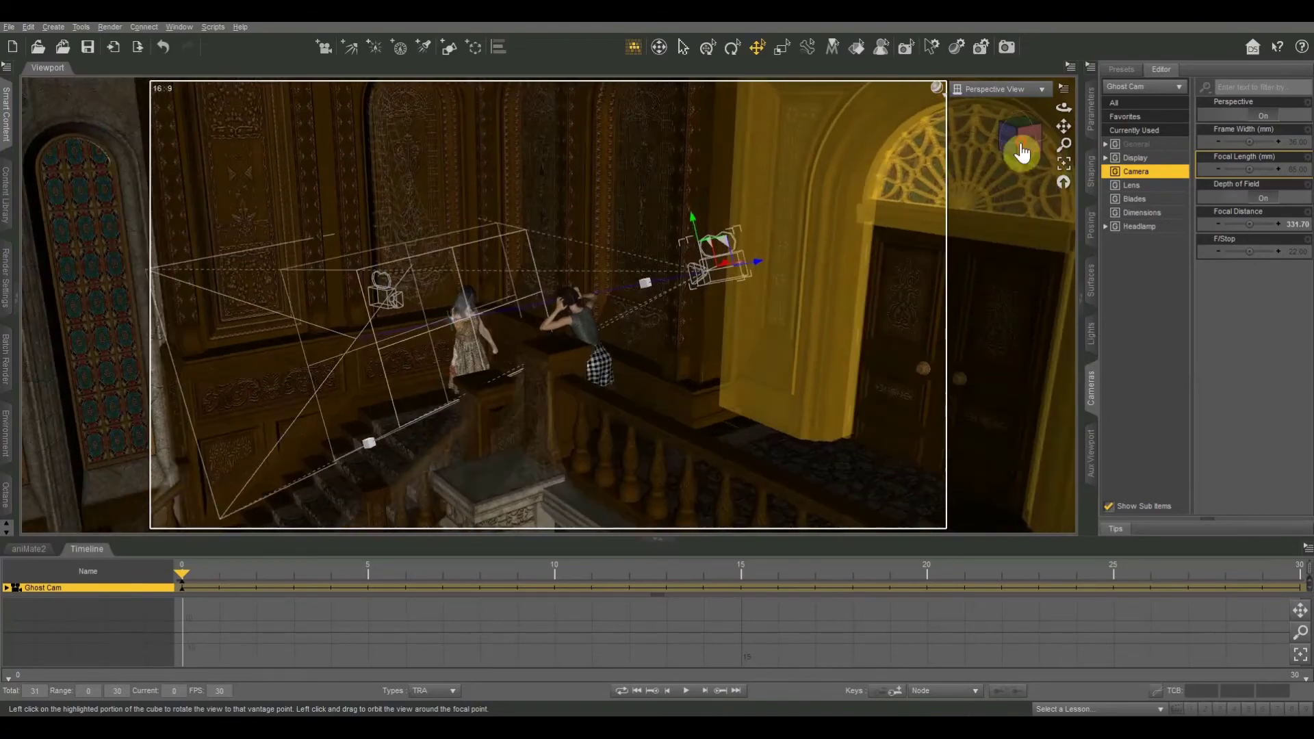
{"action": "left_click", "coordinate": [1020, 137]}
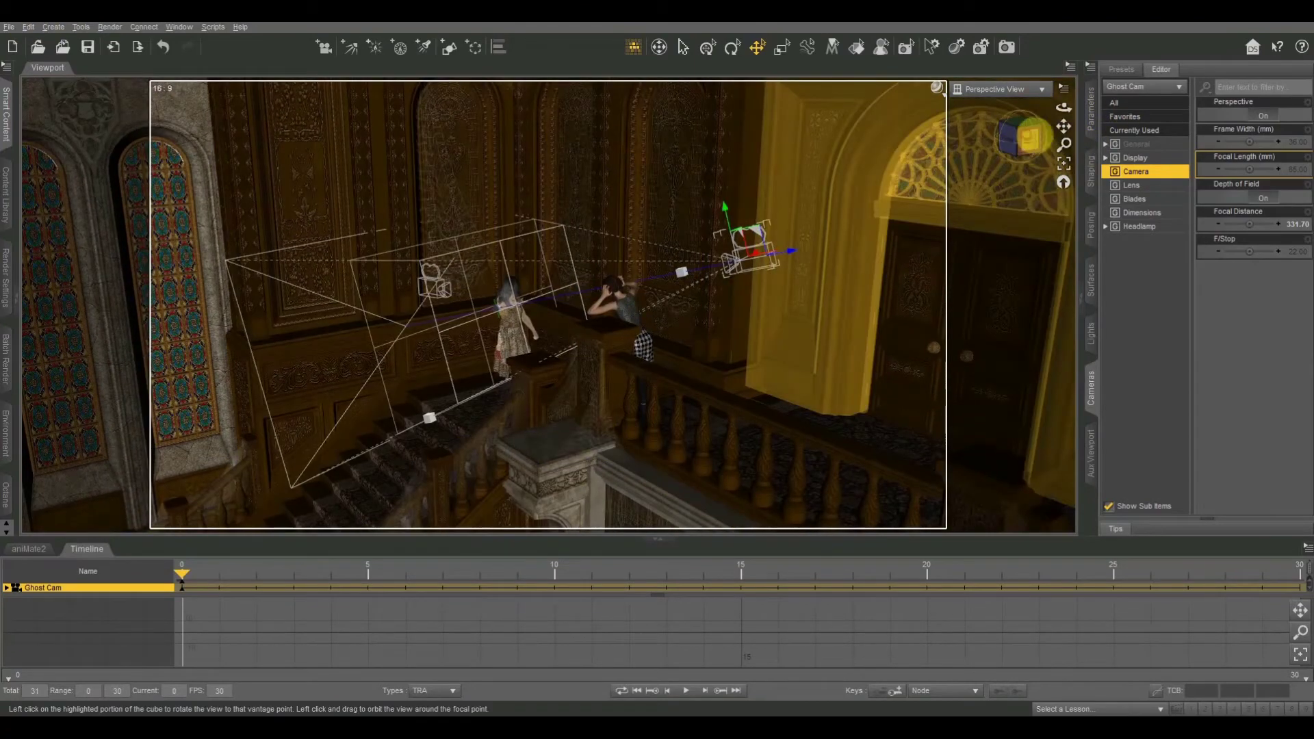
Create a new plane primitive in the staircase scene.
{"action": "left_click", "coordinate": [1027, 137]}
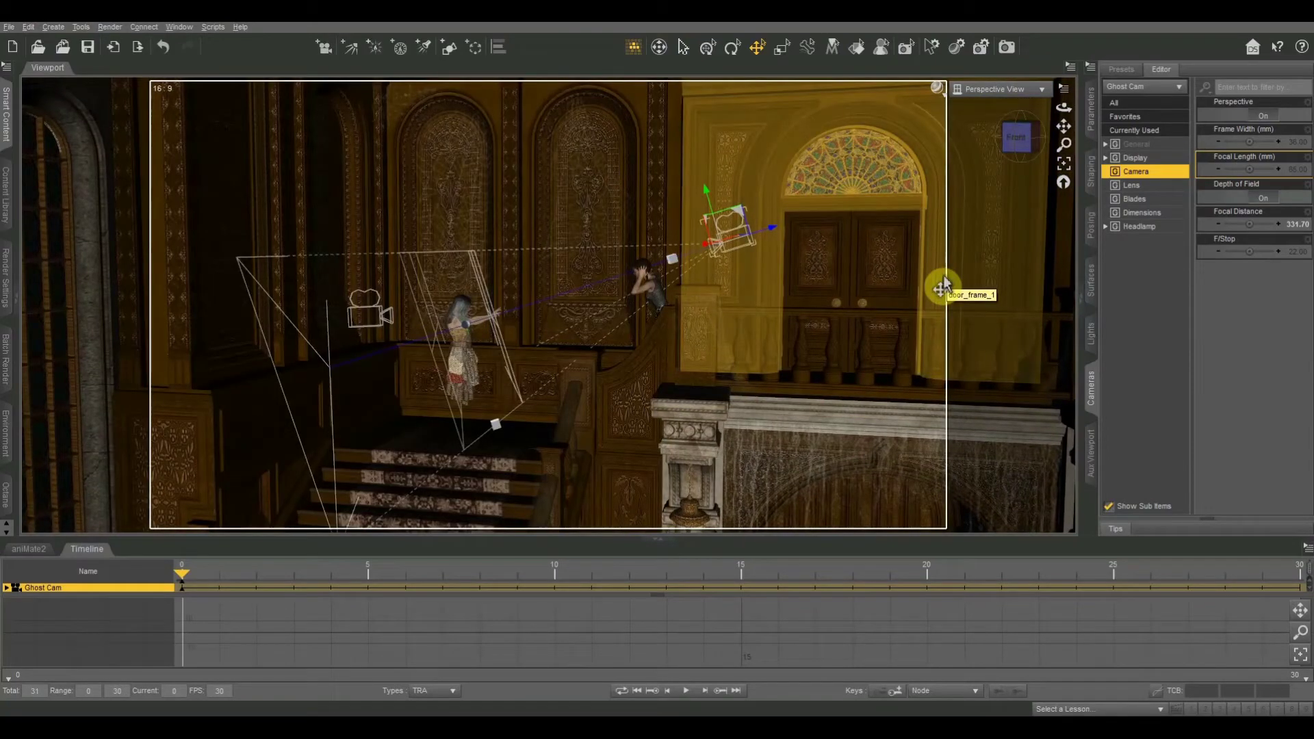
{"action": "left_click", "coordinate": [1014, 147]}
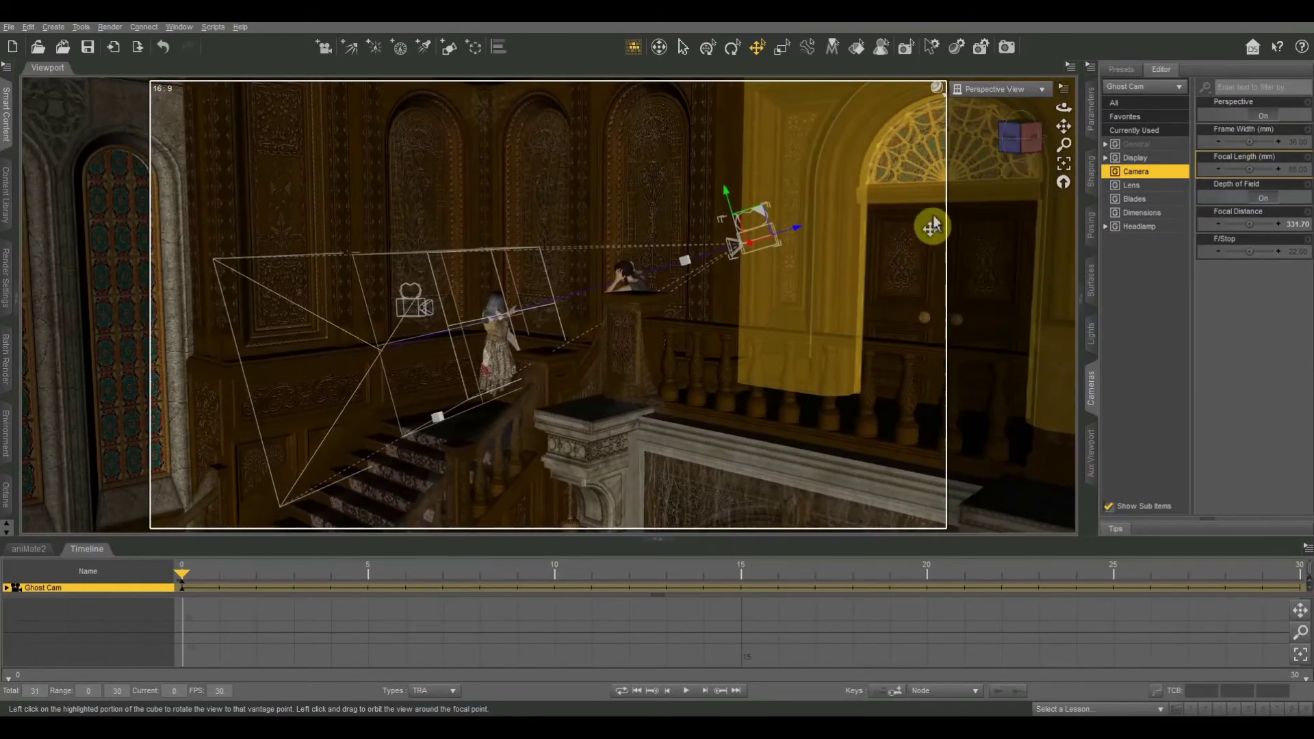
{"action": "left_click_drag", "start_coordinate": [1064, 126], "coordinate": [1062, 130]}
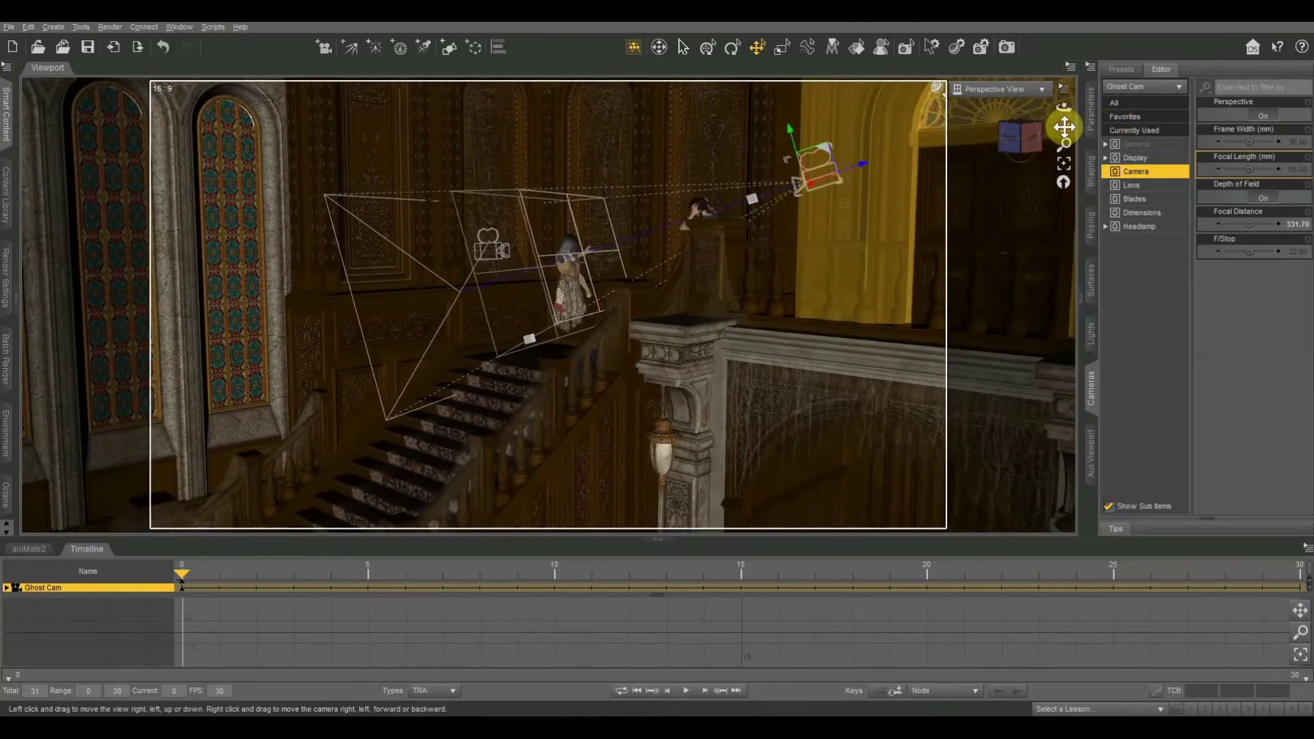
{"action": "left_click", "coordinate": [1011, 142]}
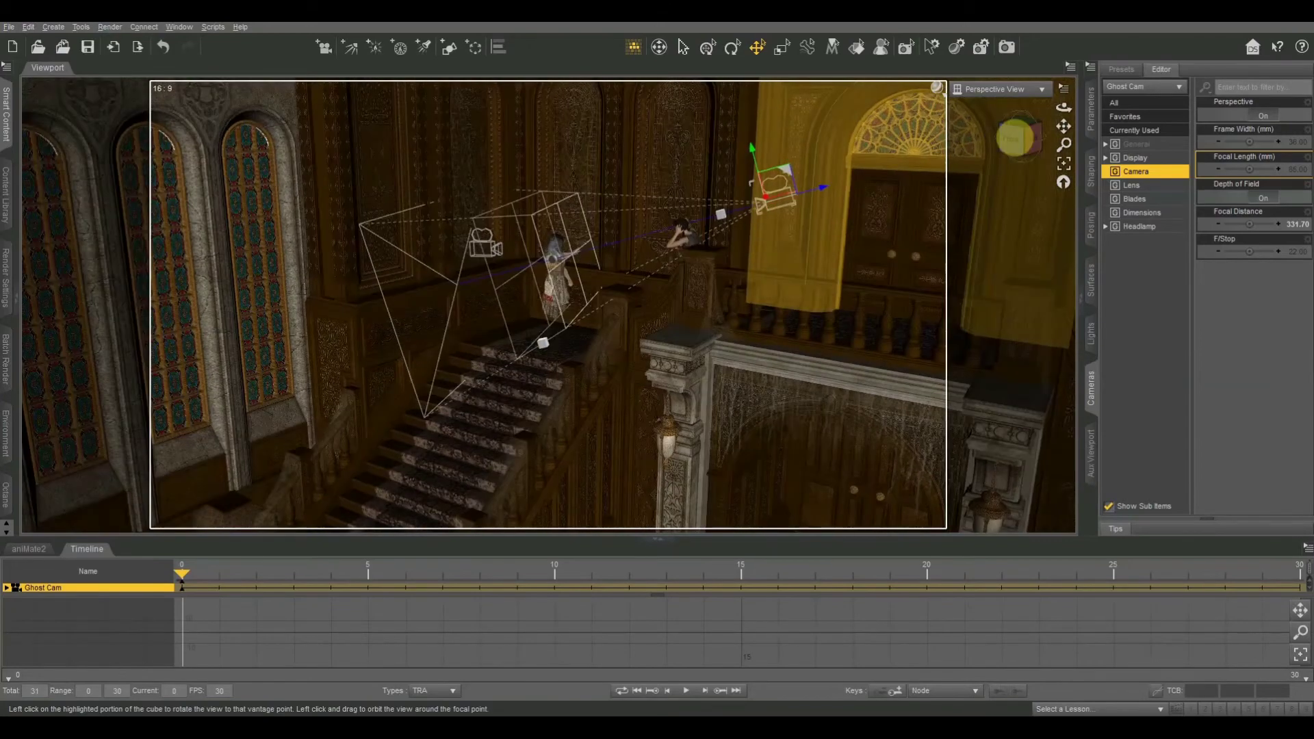
{"action": "left_click", "coordinate": [31, 27]}
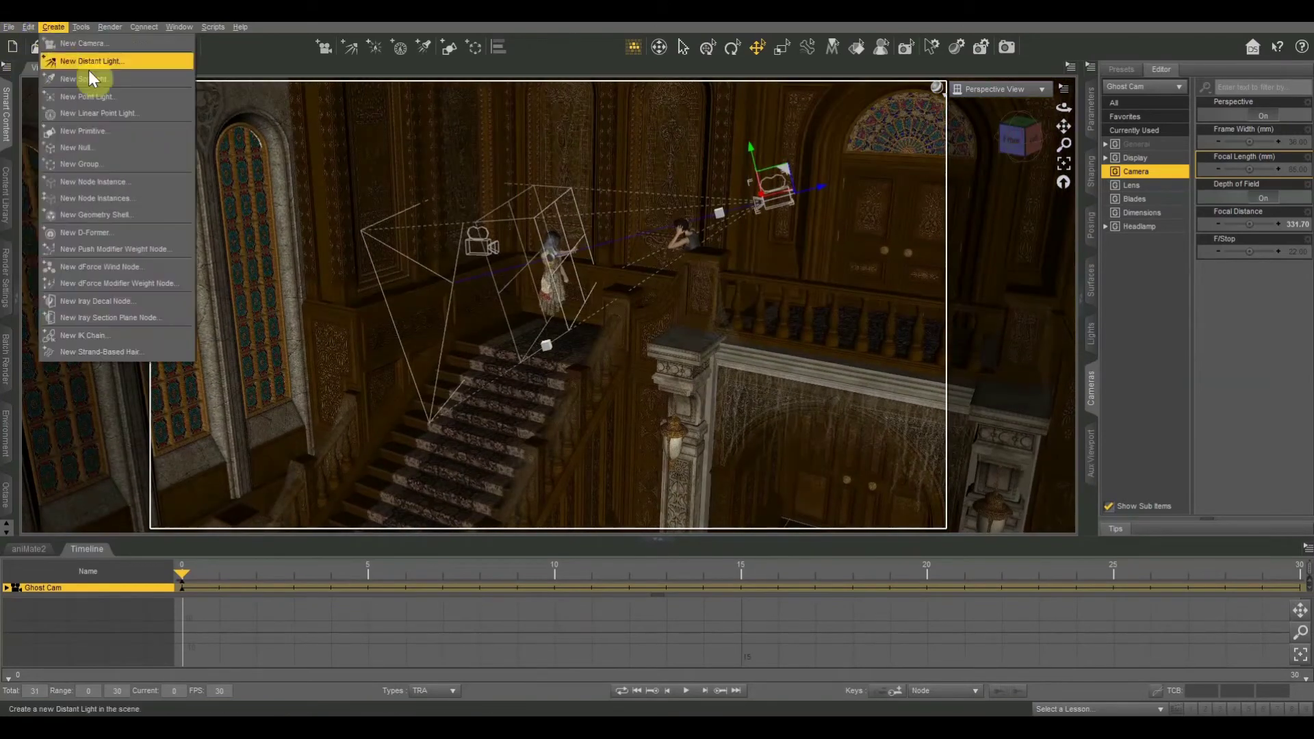
{"action": "left_click", "coordinate": [89, 69]}
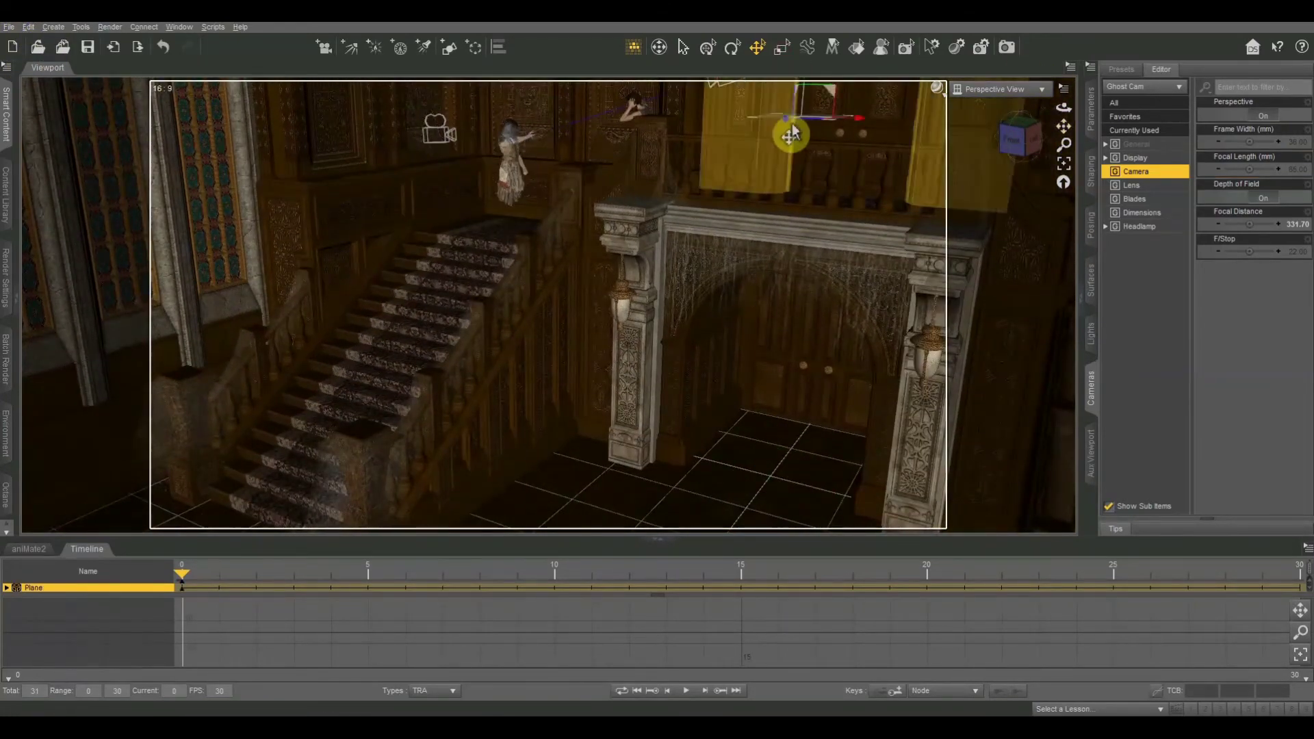
Place the plane above the staircase at Y Translate 603.52 and Z Translate 226.79, tilted about 38° on X and scaled to 361.8%.
{"action": "left_click_drag", "start_coordinate": [1011, 141], "coordinate": [883, 329]}
{"action": "left_click_drag", "start_coordinate": [1064, 127], "coordinate": [709, 356]}
{"action": "left_click", "coordinate": [1092, 110]}
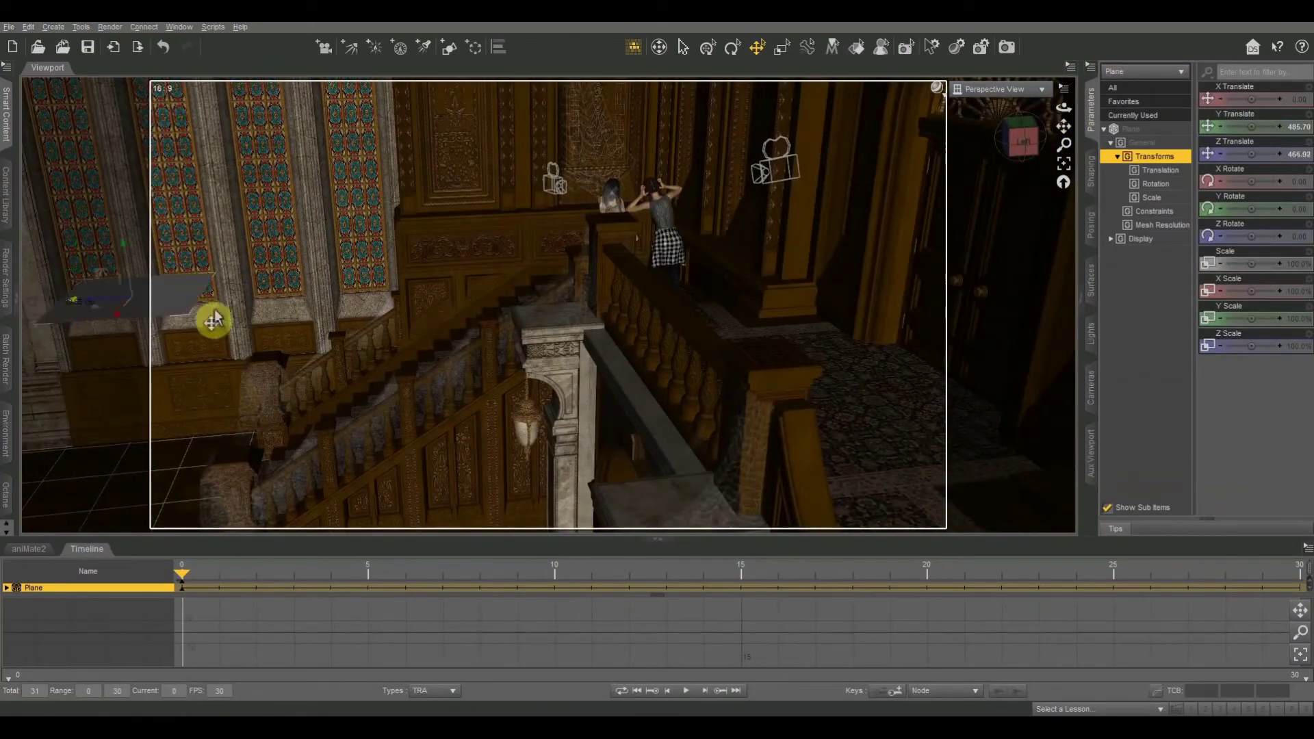
{"action": "left_click_drag", "start_coordinate": [215, 317], "coordinate": [420, 81]}
{"action": "left_click", "coordinate": [734, 49]}
{"action": "left_click_drag", "start_coordinate": [437, 154], "coordinate": [473, 139]}
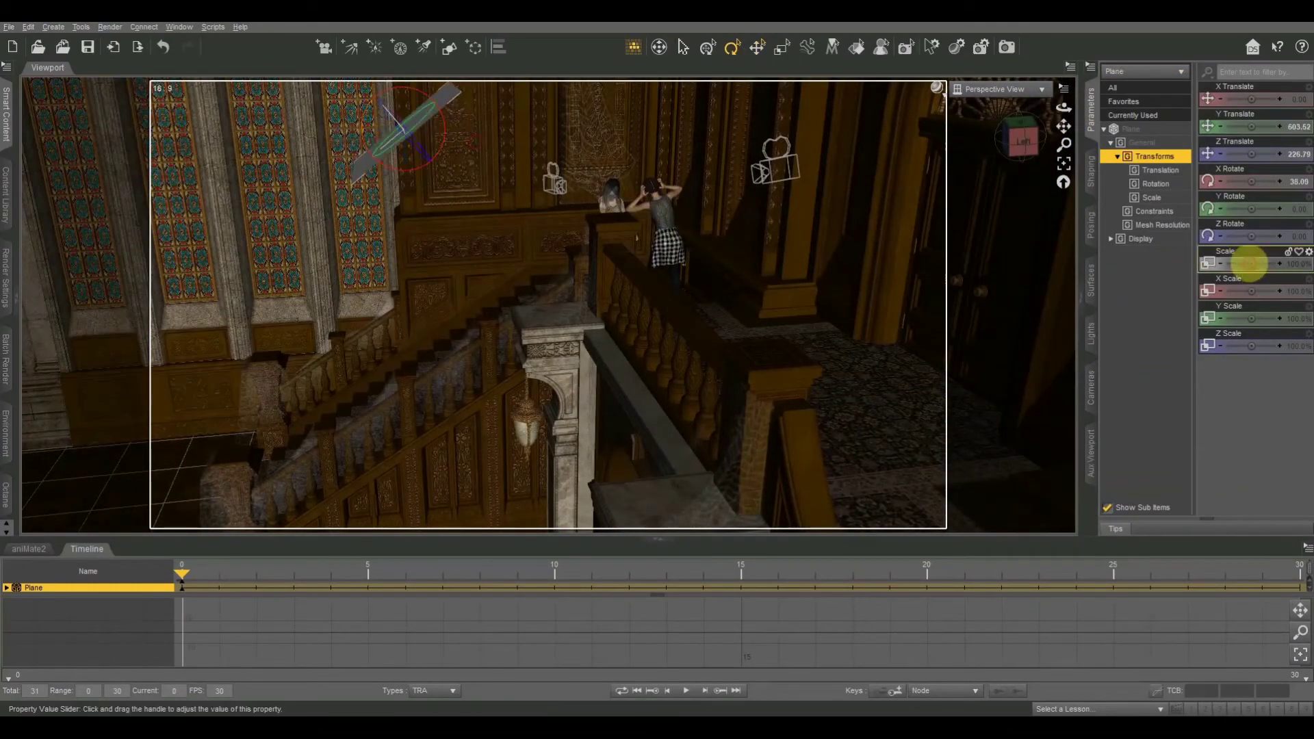
{"action": "left_click_drag", "start_coordinate": [1251, 265], "coordinate": [1270, 264]}
Apply the emissive Iray shader preset to the plane so it acts as a light source.
{"action": "left_click", "coordinate": [1091, 281]}
{"action": "left_click", "coordinate": [1123, 147]}
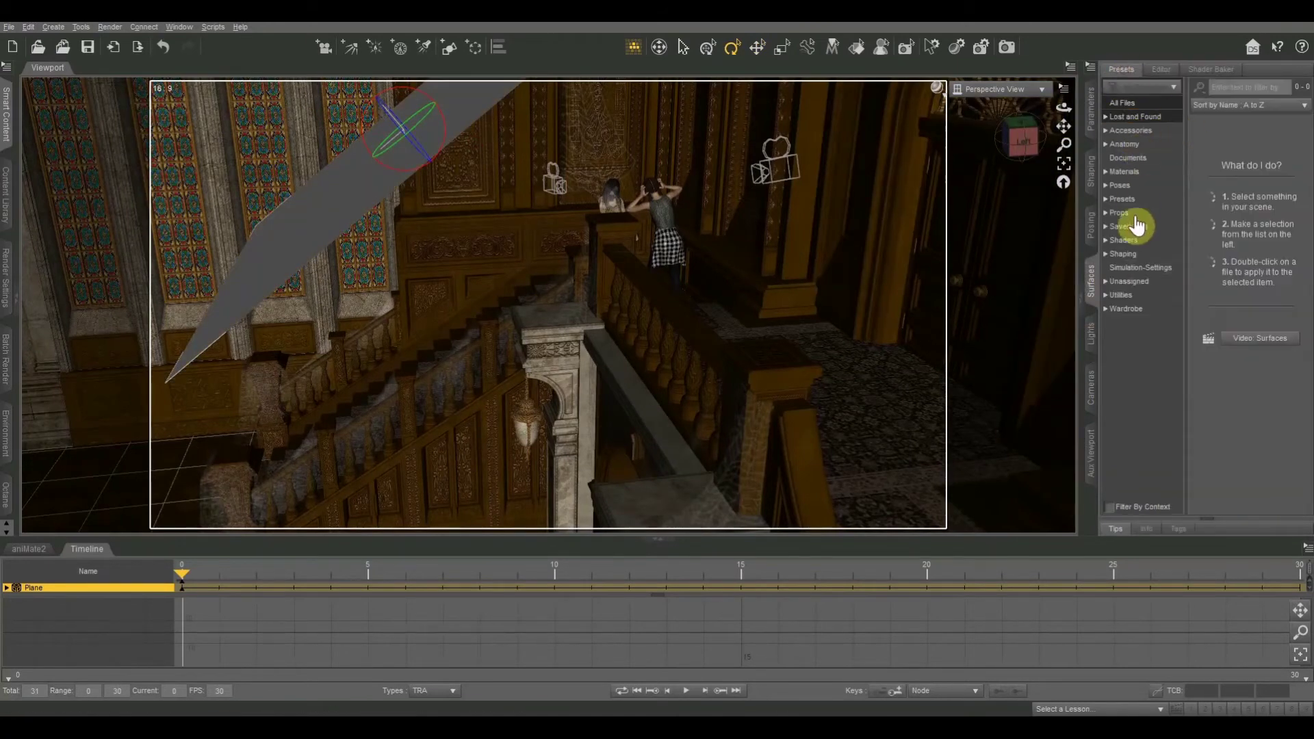
{"action": "left_click", "coordinate": [1127, 240]}
{"action": "left_click", "coordinate": [1126, 309]}
{"action": "left_click", "coordinate": [1140, 418]}
{"action": "double_click", "coordinate": [1223, 147]}
Set the plane's Emission Color to a light blue of 0.40, 0.63, 1.00.
{"action": "left_click", "coordinate": [1162, 70]}
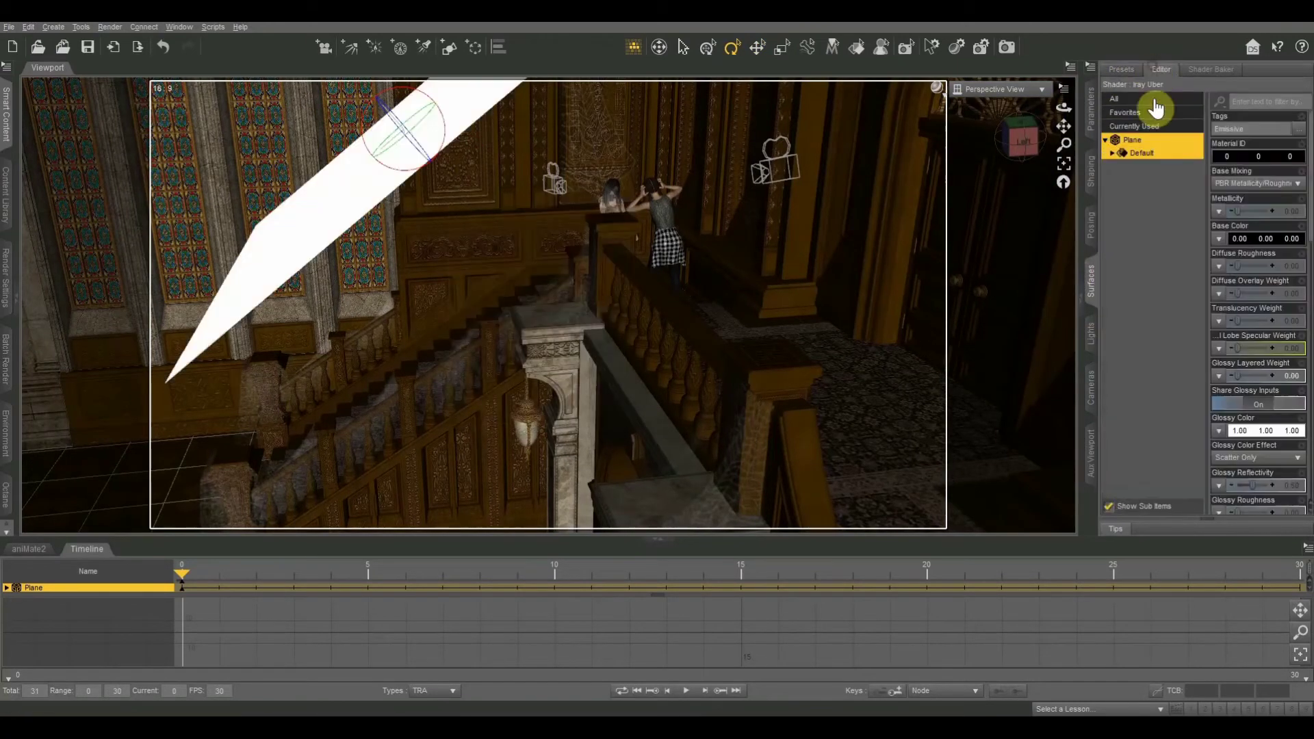
{"action": "scroll", "coordinate": [1268, 280], "scroll_direction": "down", "scroll_amount": 3}
{"action": "scroll", "coordinate": [1264, 329], "scroll_direction": "up", "scroll_amount": 10}
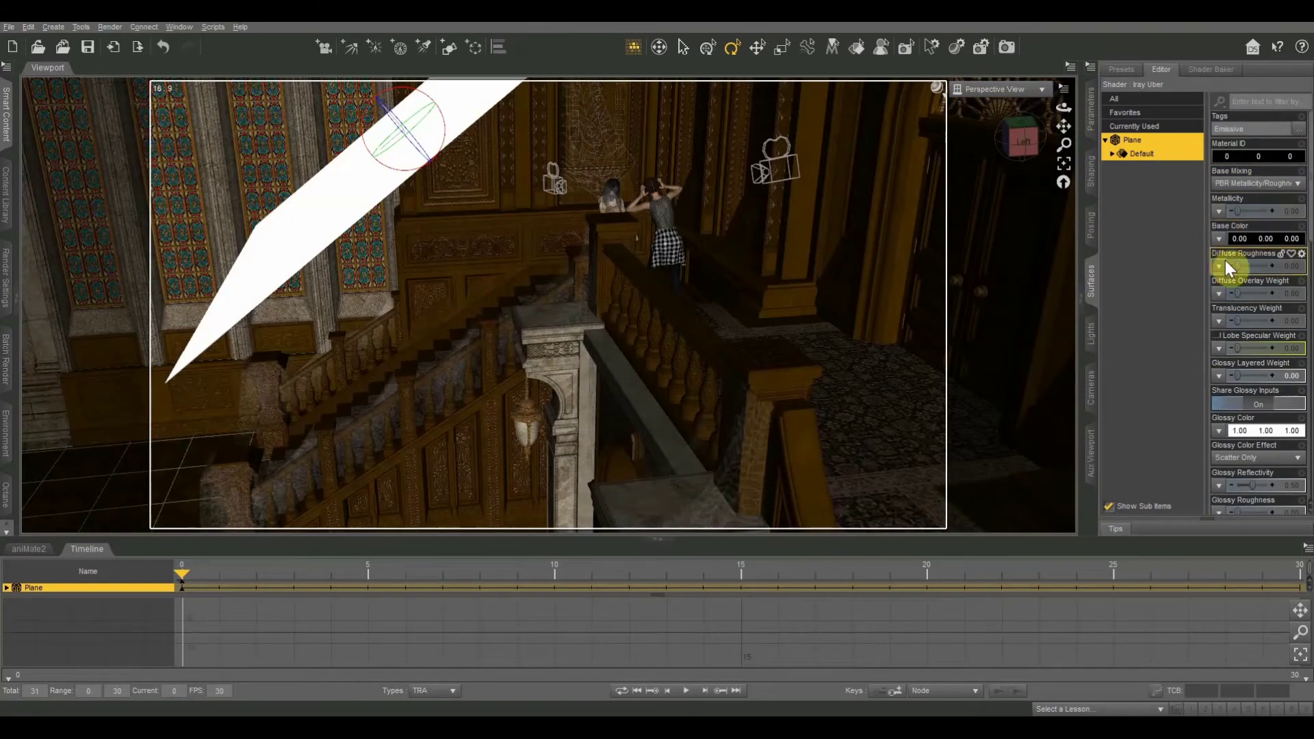
{"action": "scroll", "coordinate": [1226, 264], "scroll_direction": "down", "scroll_amount": 2}
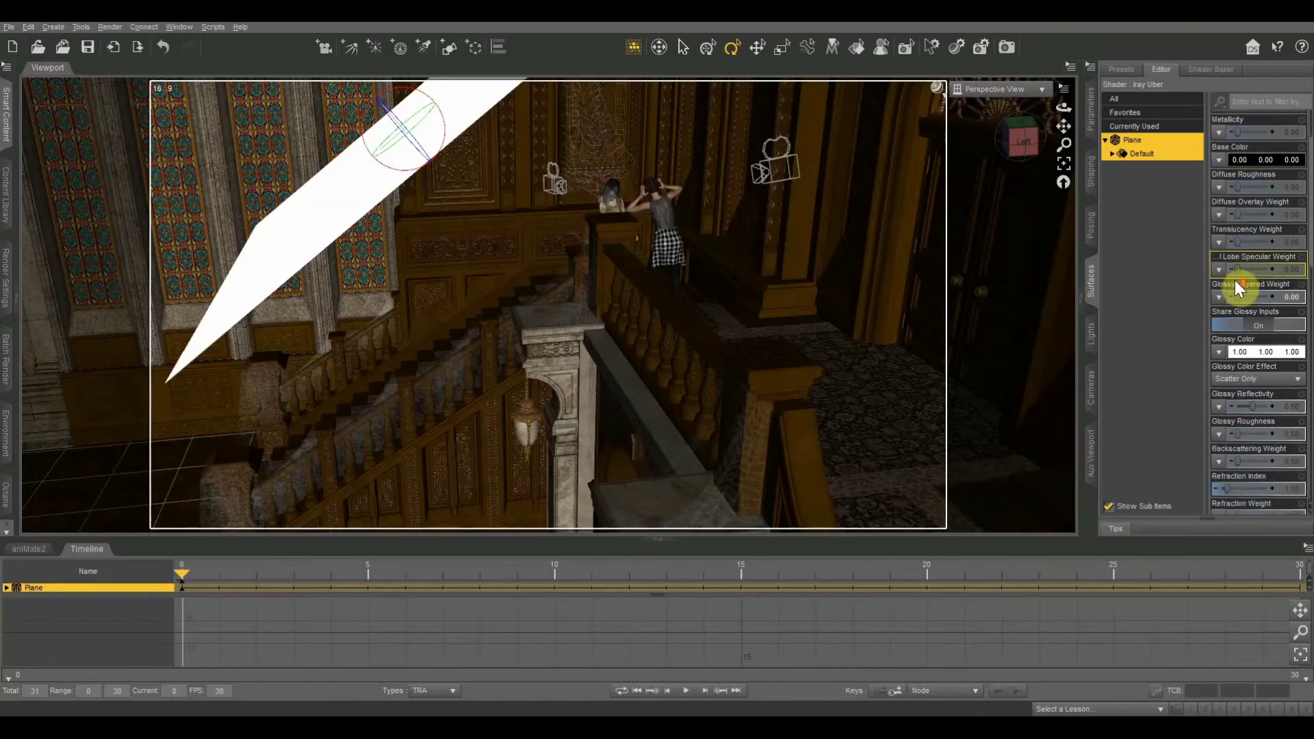
{"action": "scroll", "coordinate": [1237, 282], "scroll_direction": "up", "scroll_amount": 2}
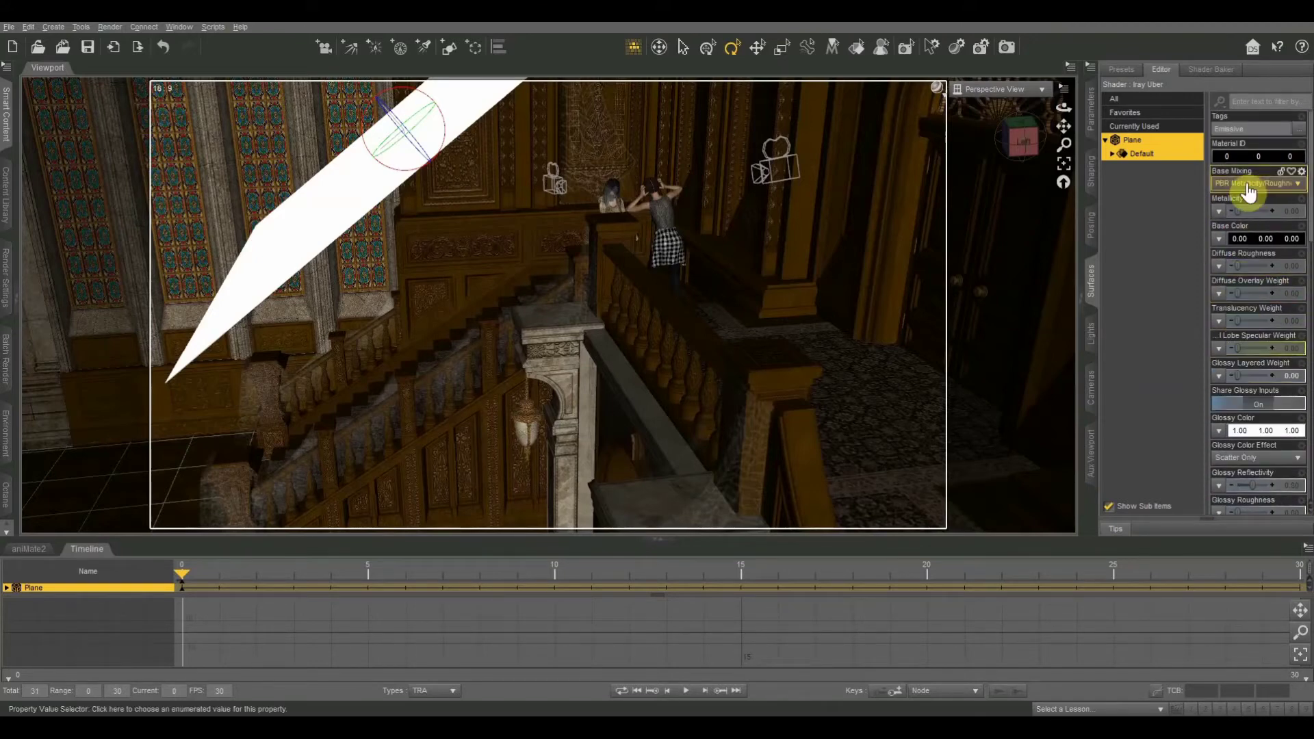
{"action": "scroll", "coordinate": [1248, 183], "scroll_direction": "down", "scroll_amount": 15}
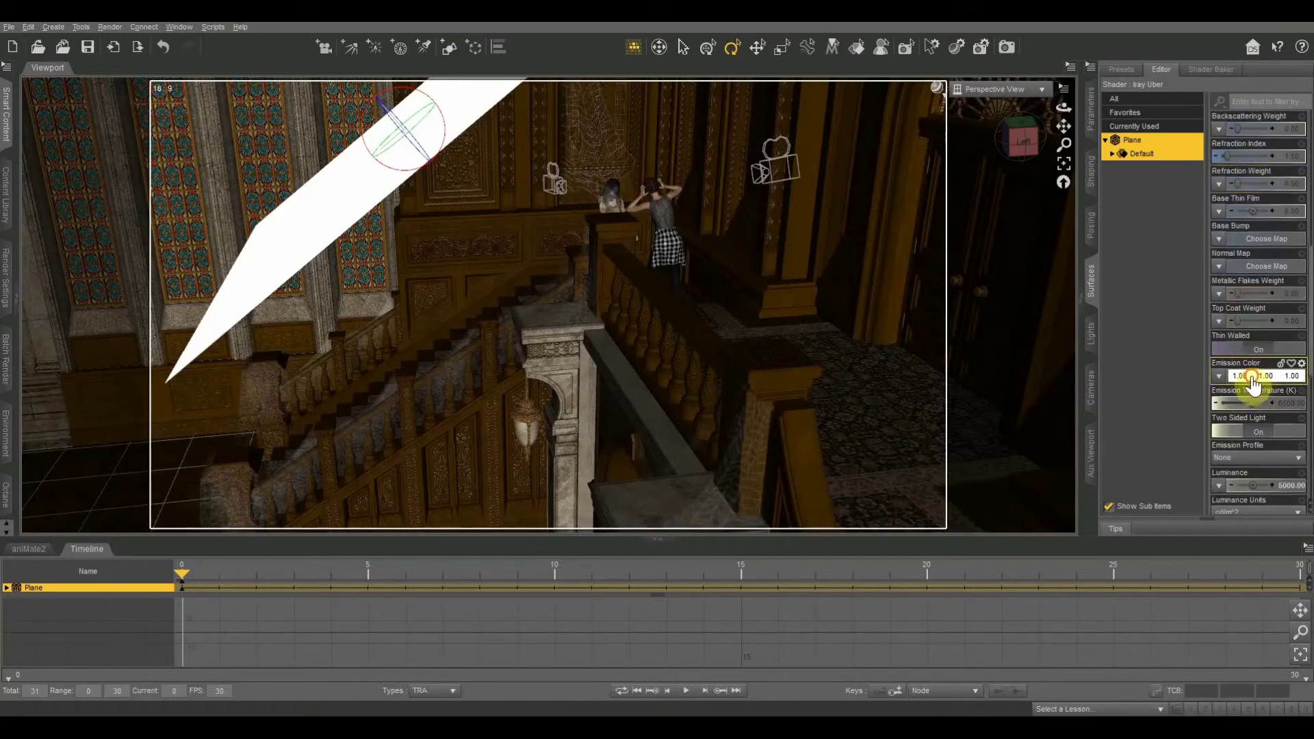
{"action": "left_click", "coordinate": [1252, 377]}
{"action": "left_click_drag", "start_coordinate": [708, 365], "coordinate": [715, 354]}
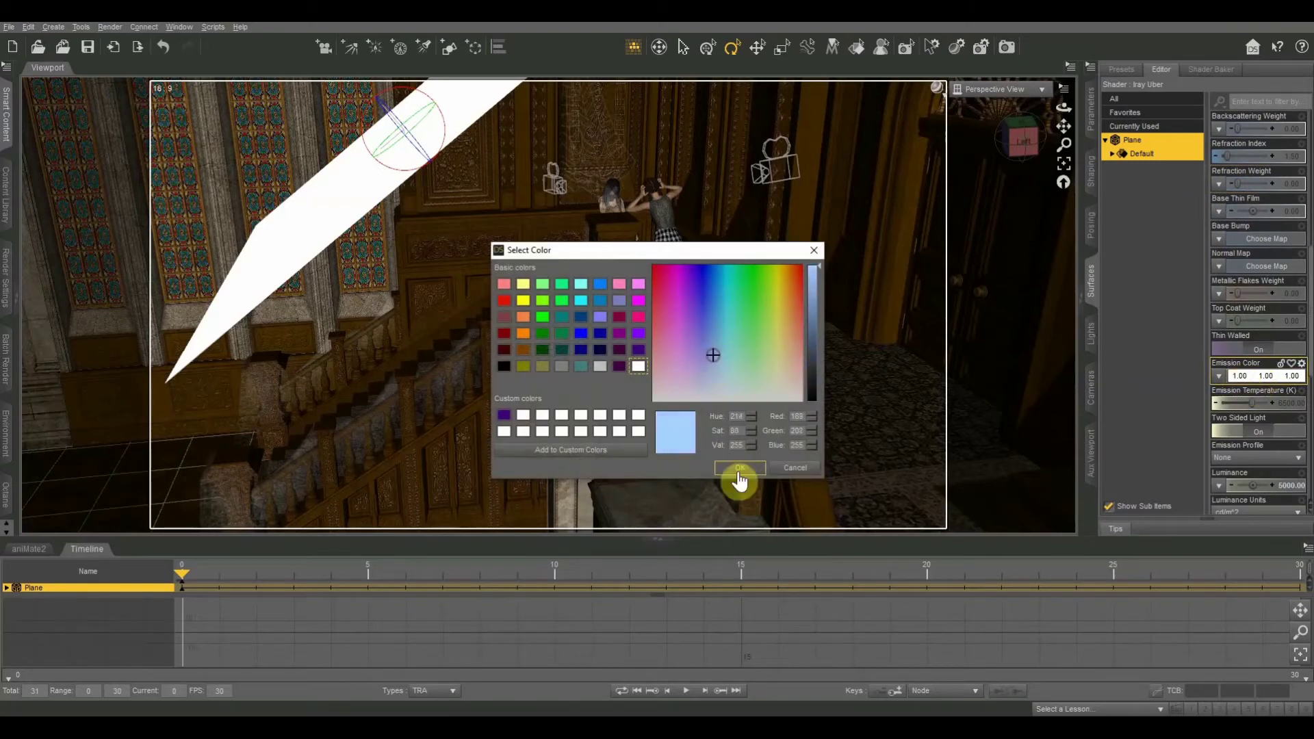
{"action": "left_click", "coordinate": [741, 469]}
Look through Ghost Cam and raise the Luminance of the emissive plane.
{"action": "left_click", "coordinate": [996, 92]}
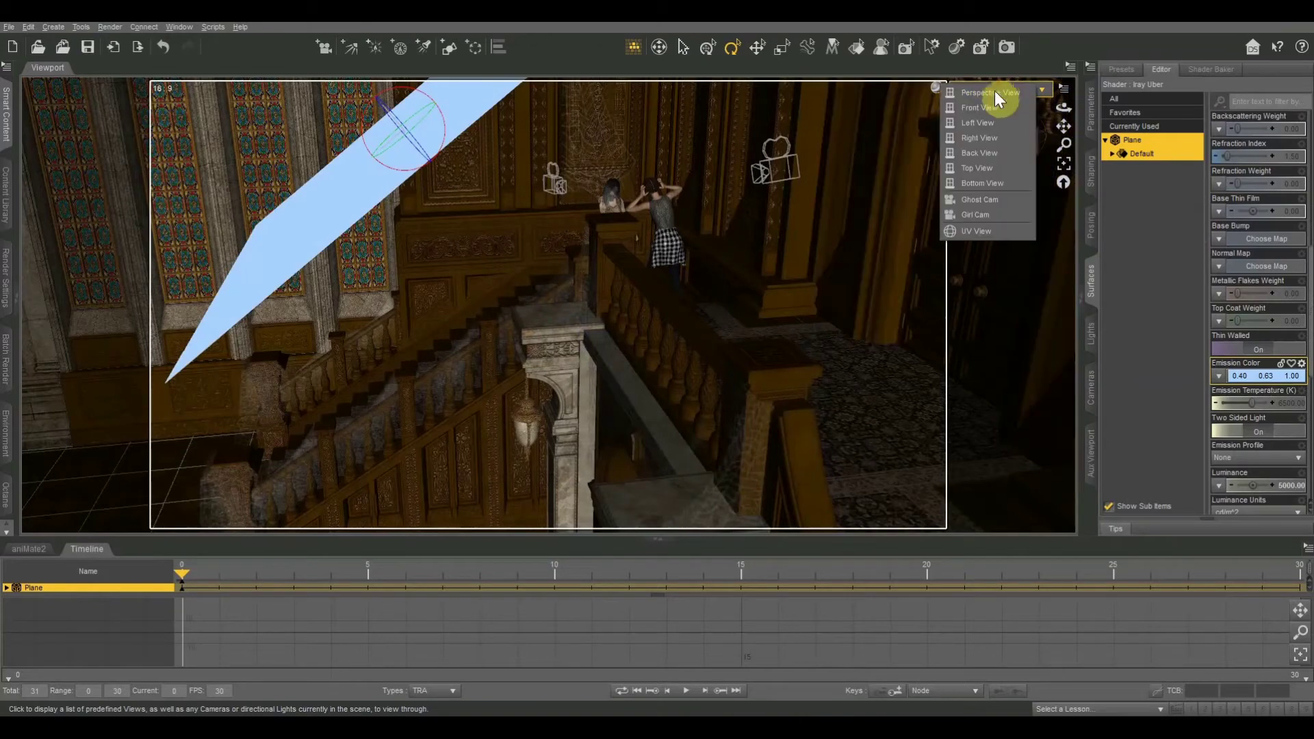
{"action": "left_click", "coordinate": [979, 199]}
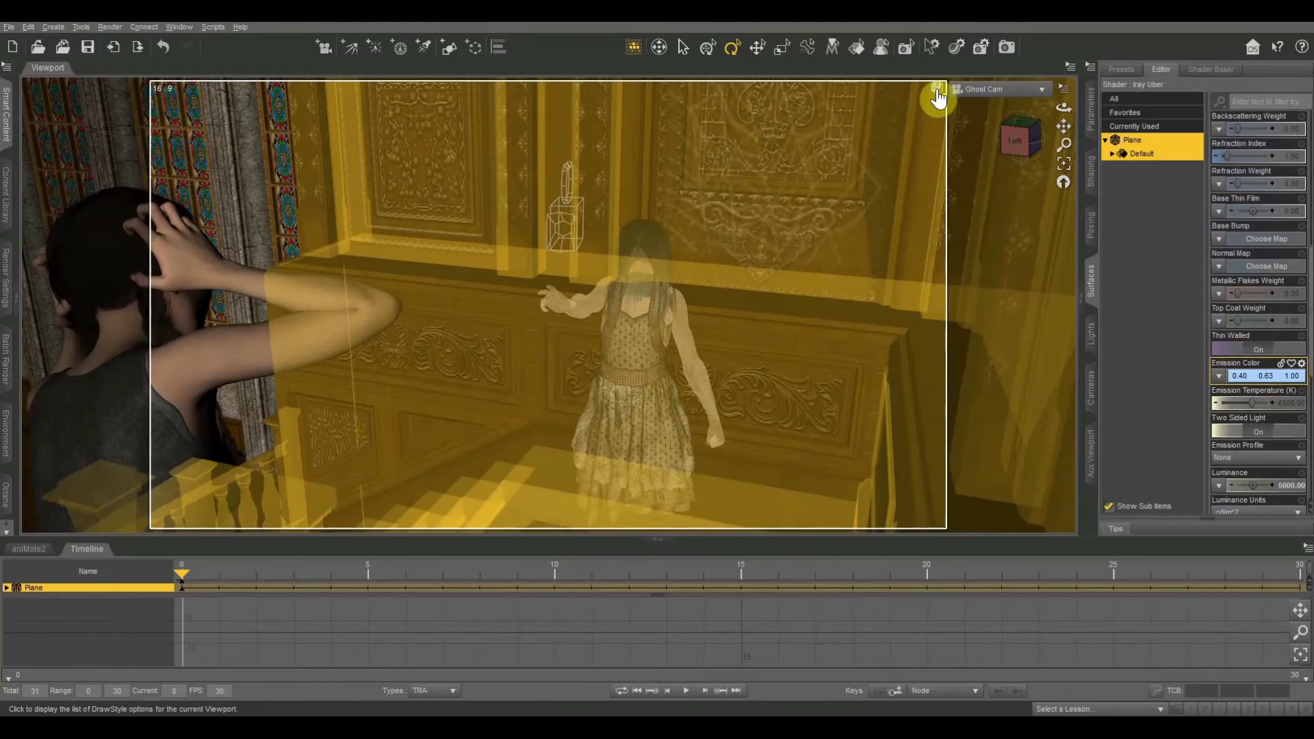
{"action": "left_click", "coordinate": [937, 91]}
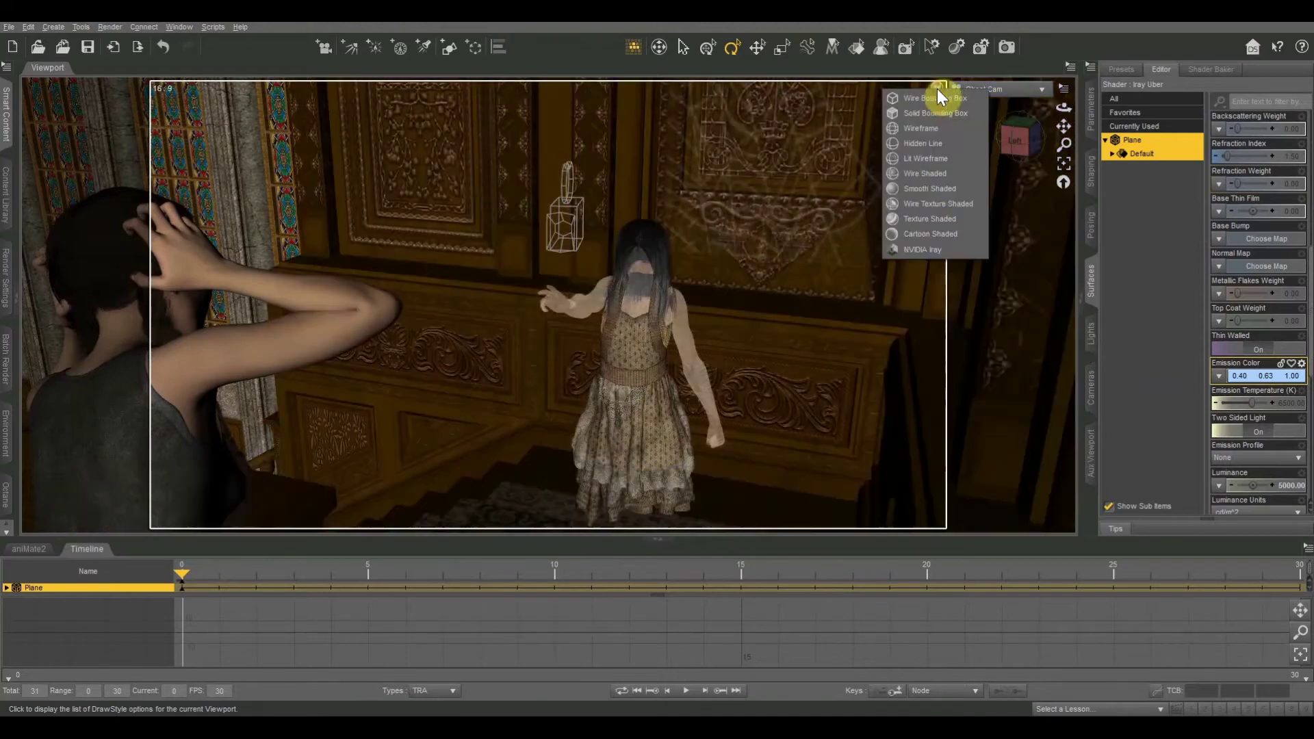
{"action": "left_click", "coordinate": [929, 251]}
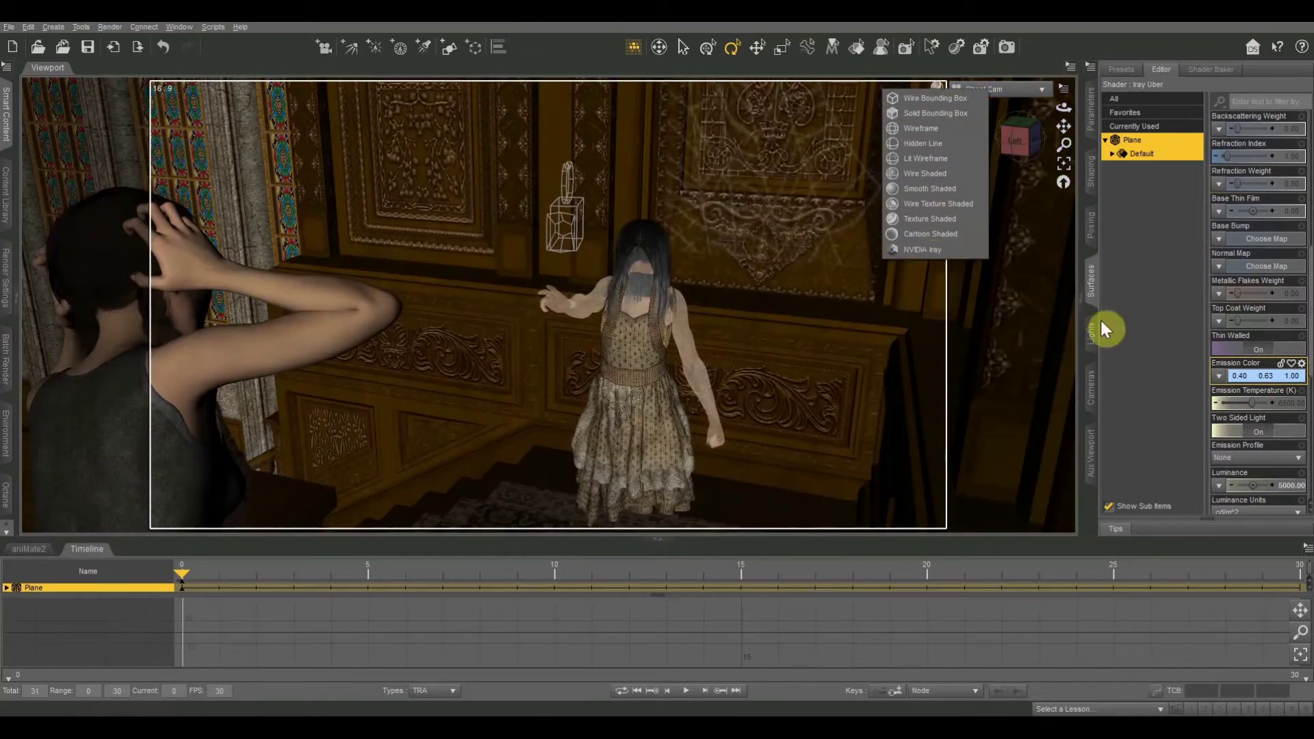
{"action": "left_click", "coordinate": [1136, 141]}
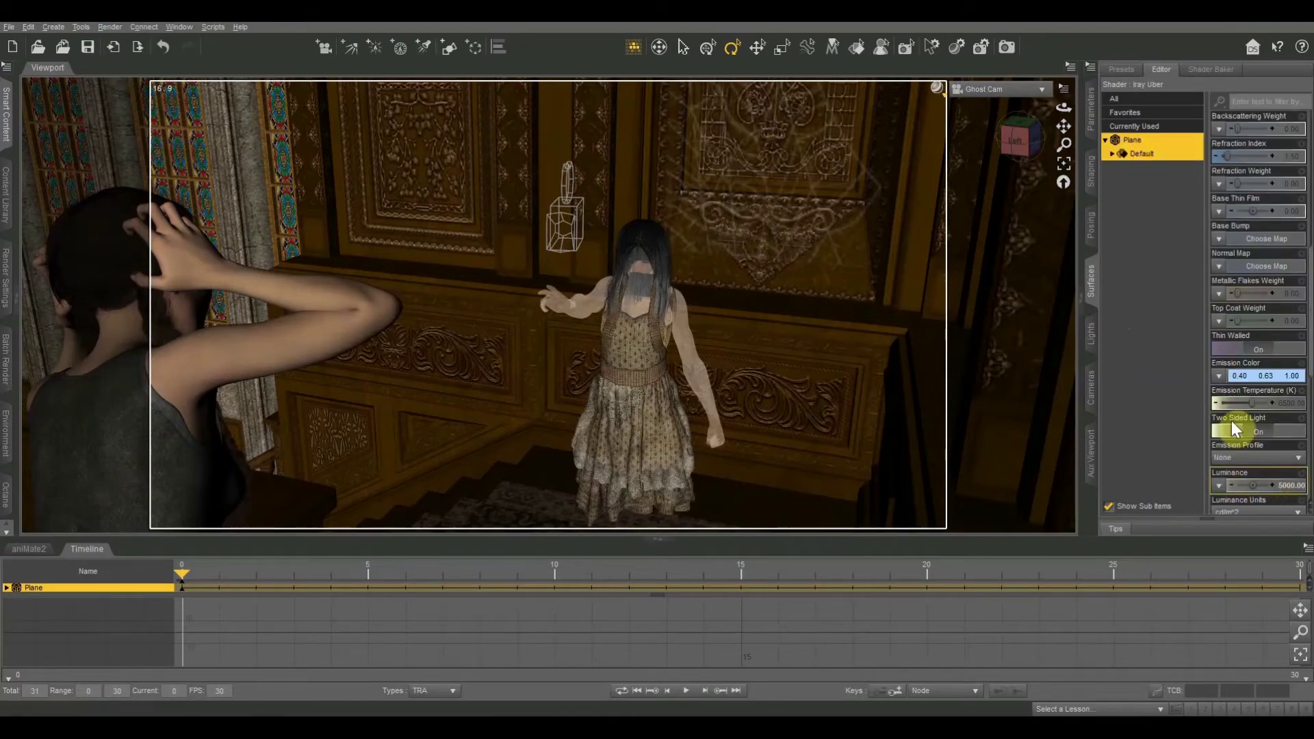
{"action": "left_click", "coordinate": [1287, 487]}
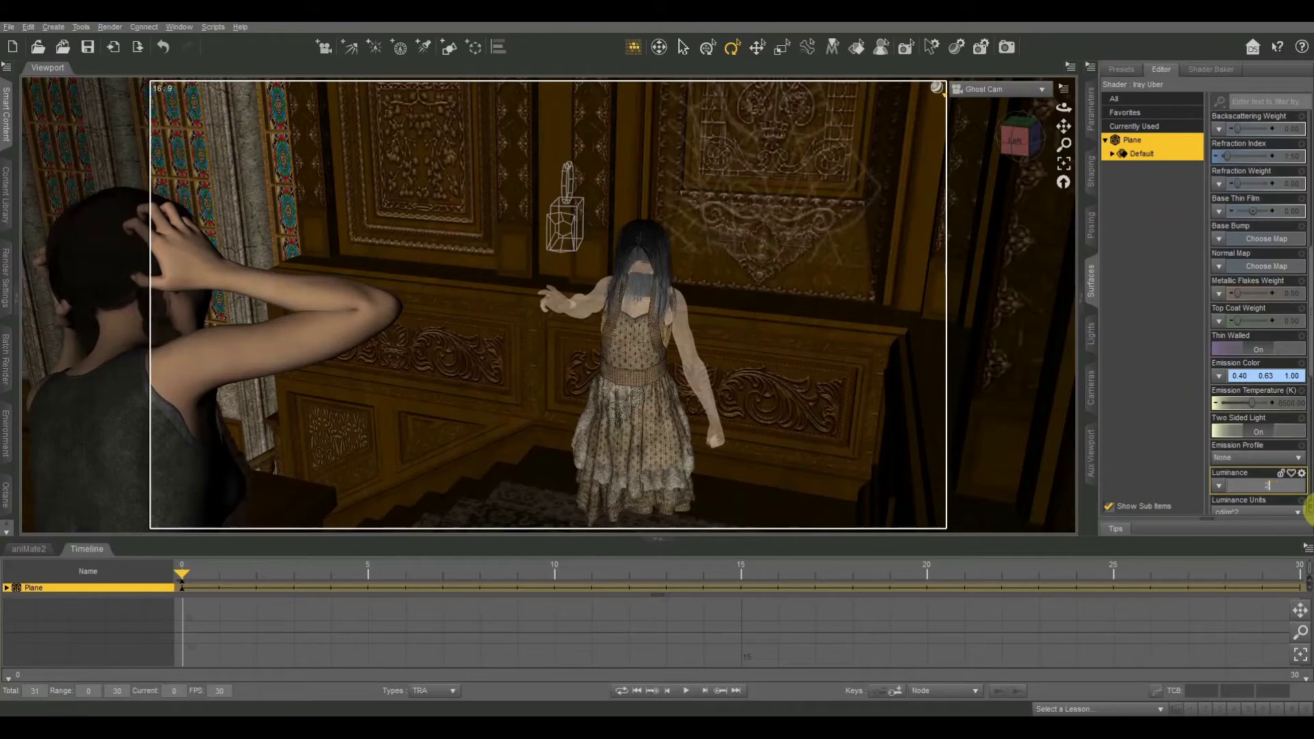
{"action": "key", "text": "Return"}
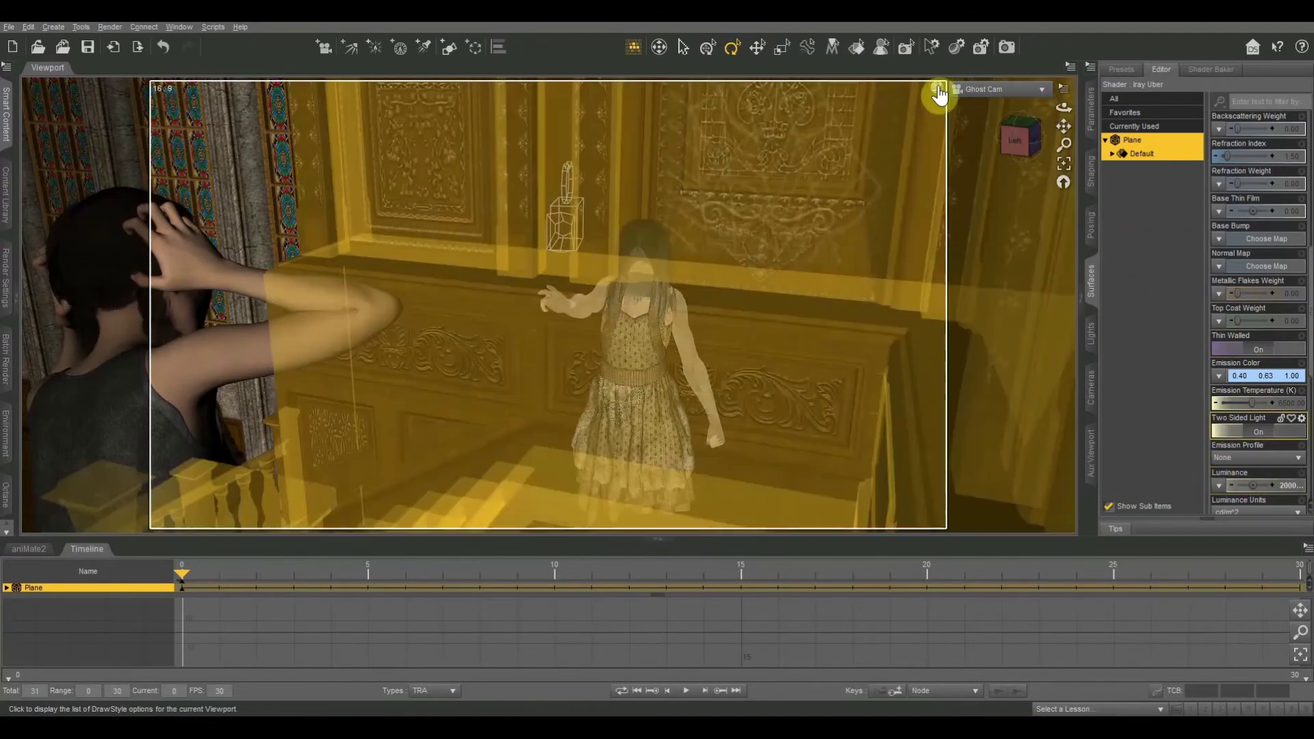
Preview Ghost Cam's view in NVIDIA Iray and raise the plane's Luminance further in two passes.
{"action": "left_click", "coordinate": [936, 88]}
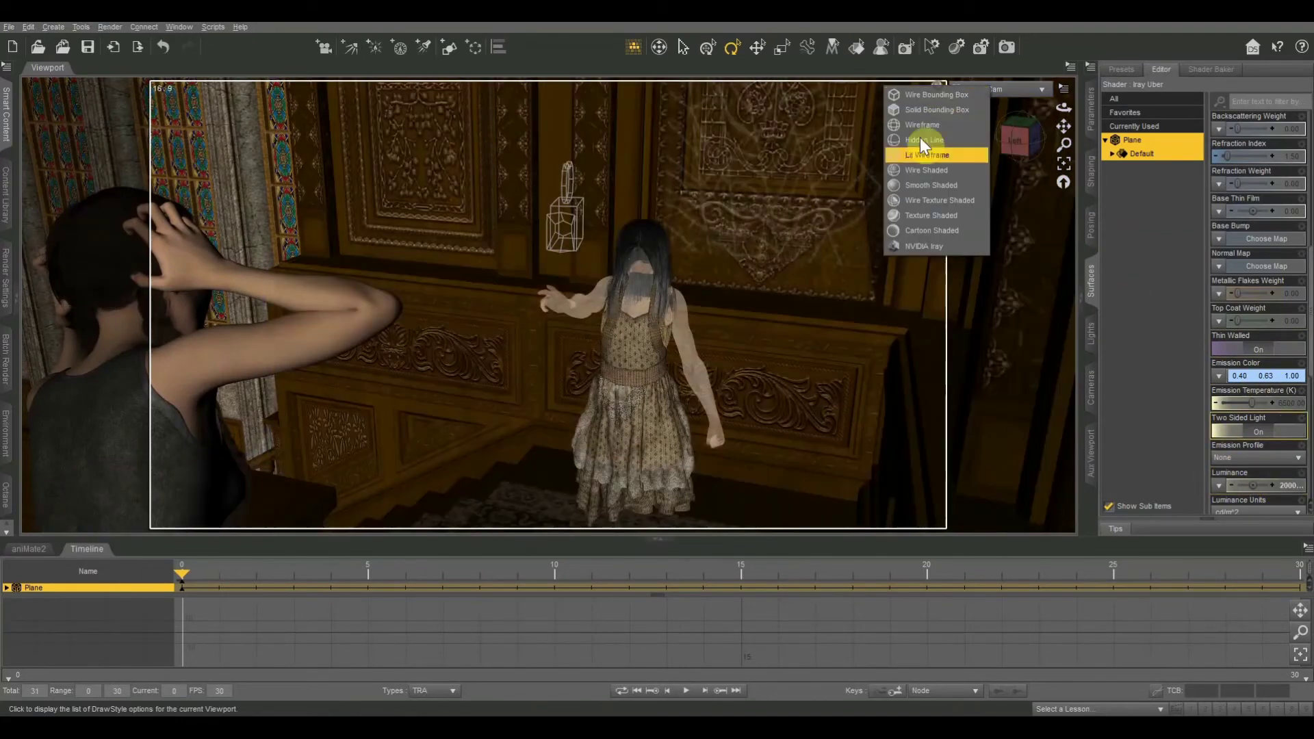
{"action": "left_click", "coordinate": [925, 247]}
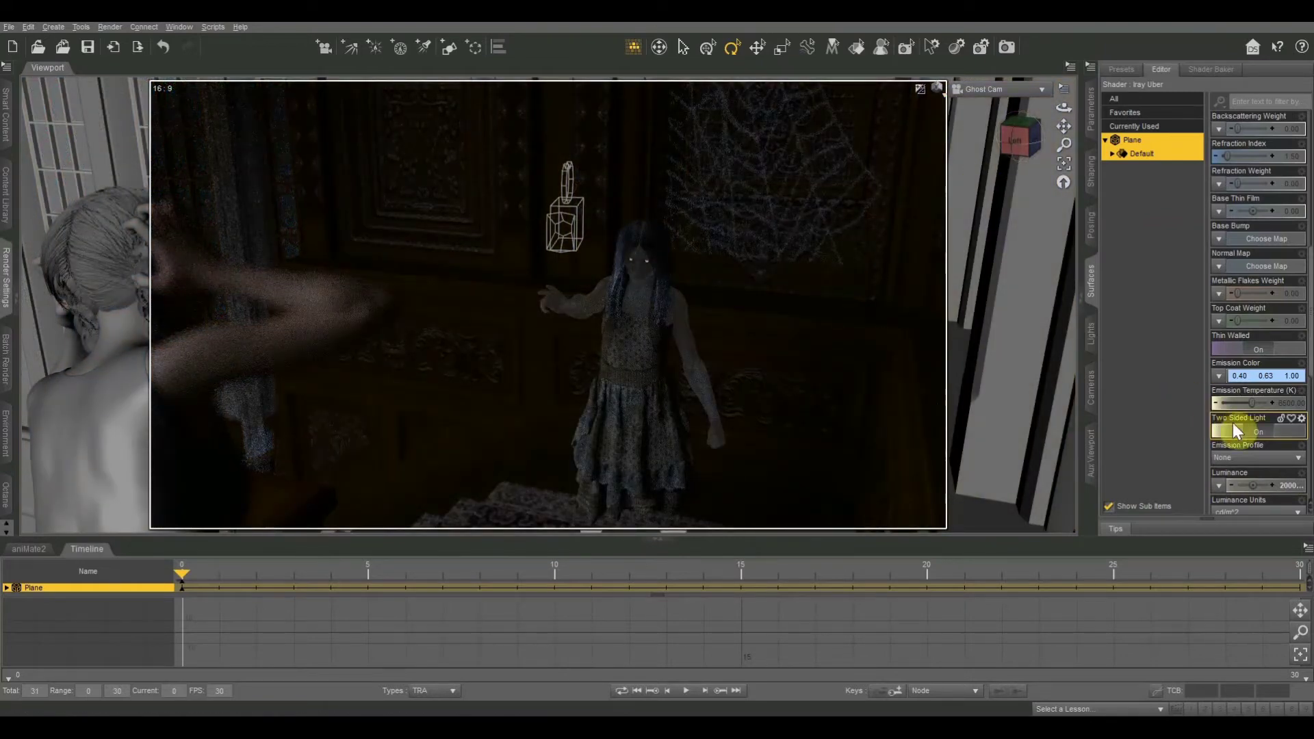
{"action": "left_click", "coordinate": [1246, 484]}
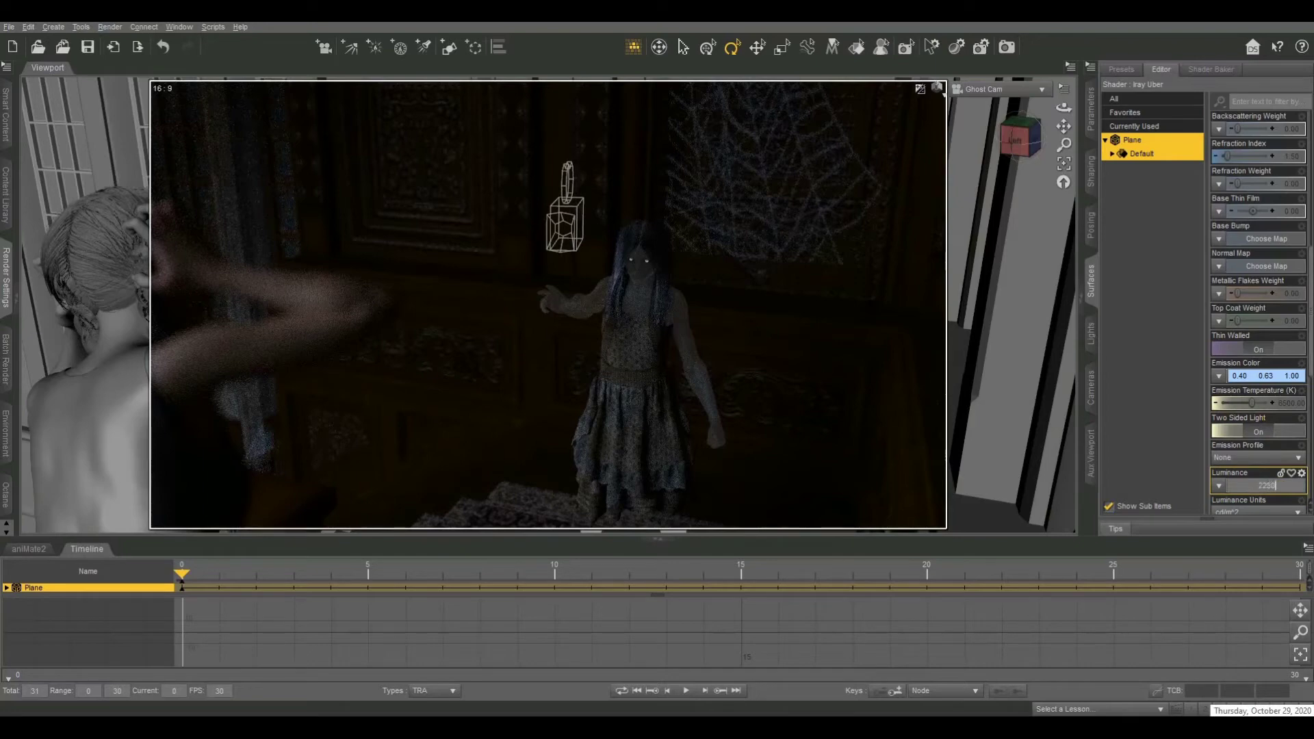
{"action": "type", "text": "2250"}
{"action": "key", "text": "Return"}
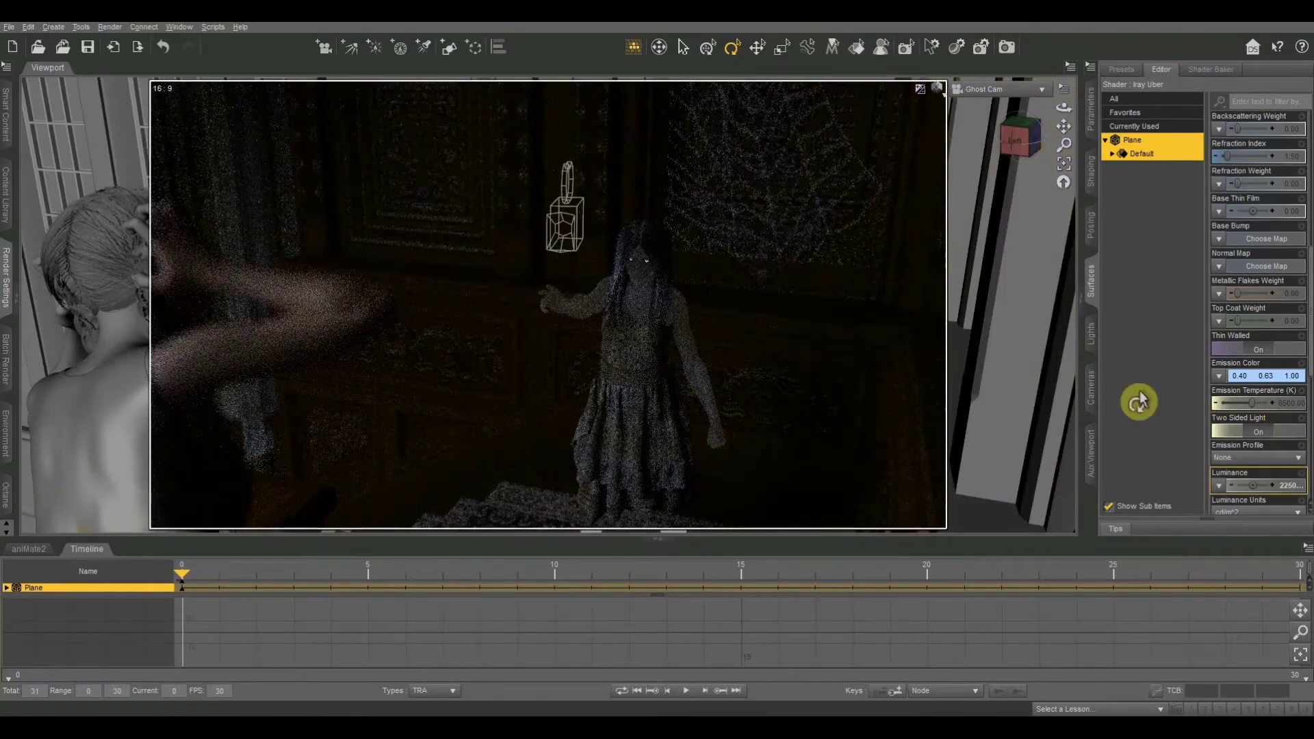
{"action": "left_click", "coordinate": [1287, 486]}
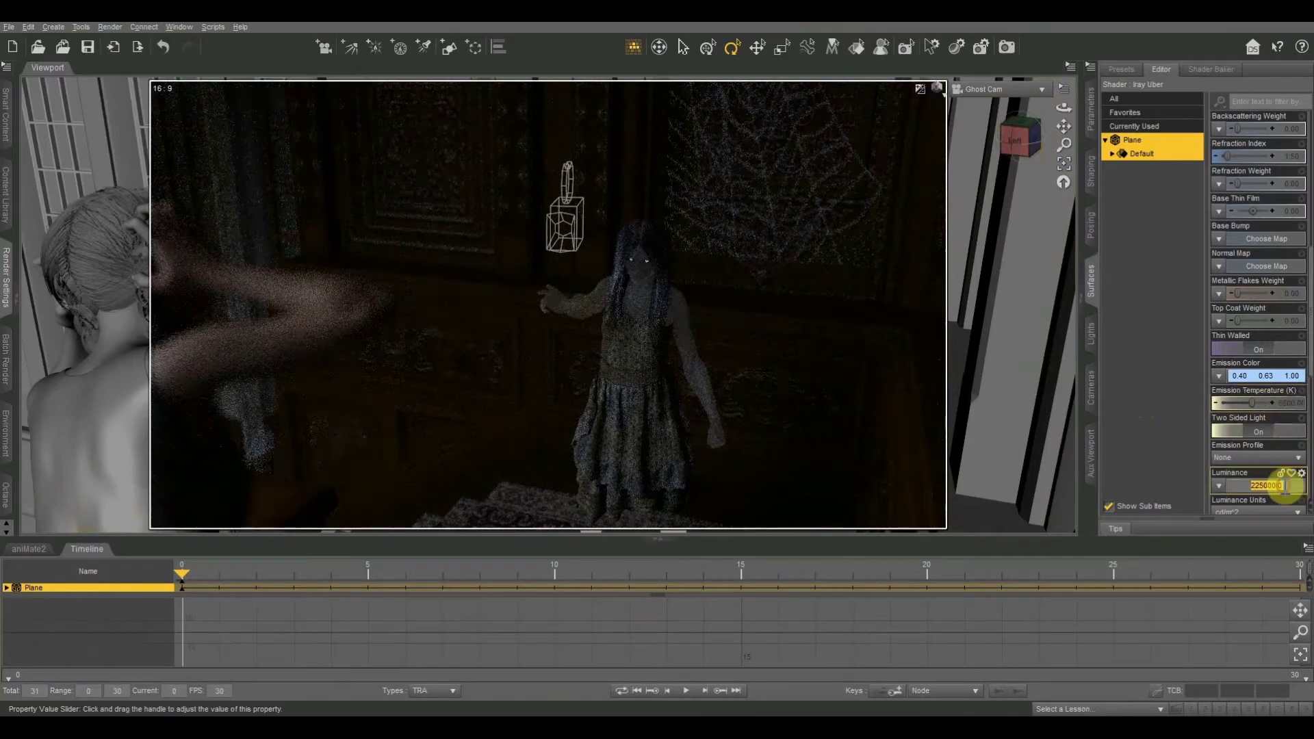
{"action": "key", "text": "Return"}
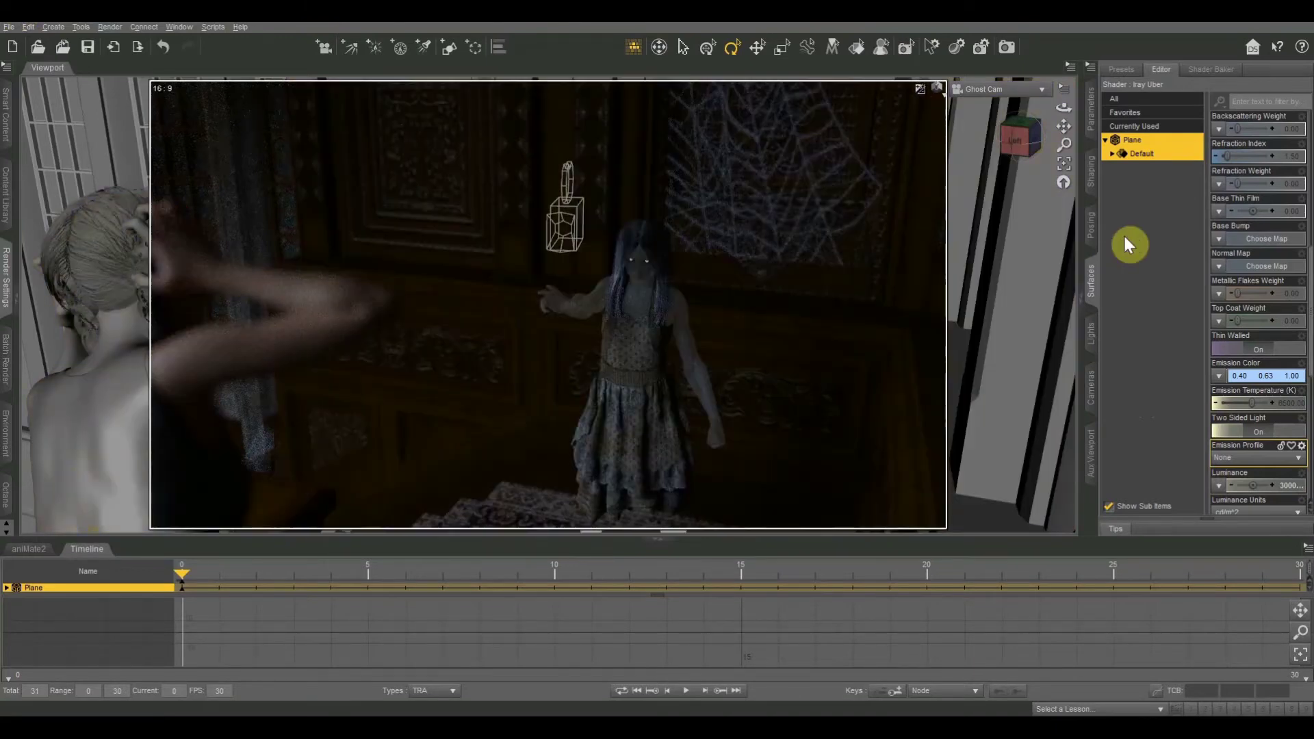
Select Ghost Cam and raise its F/Stop to 38.00.
{"action": "left_click", "coordinate": [1091, 110]}
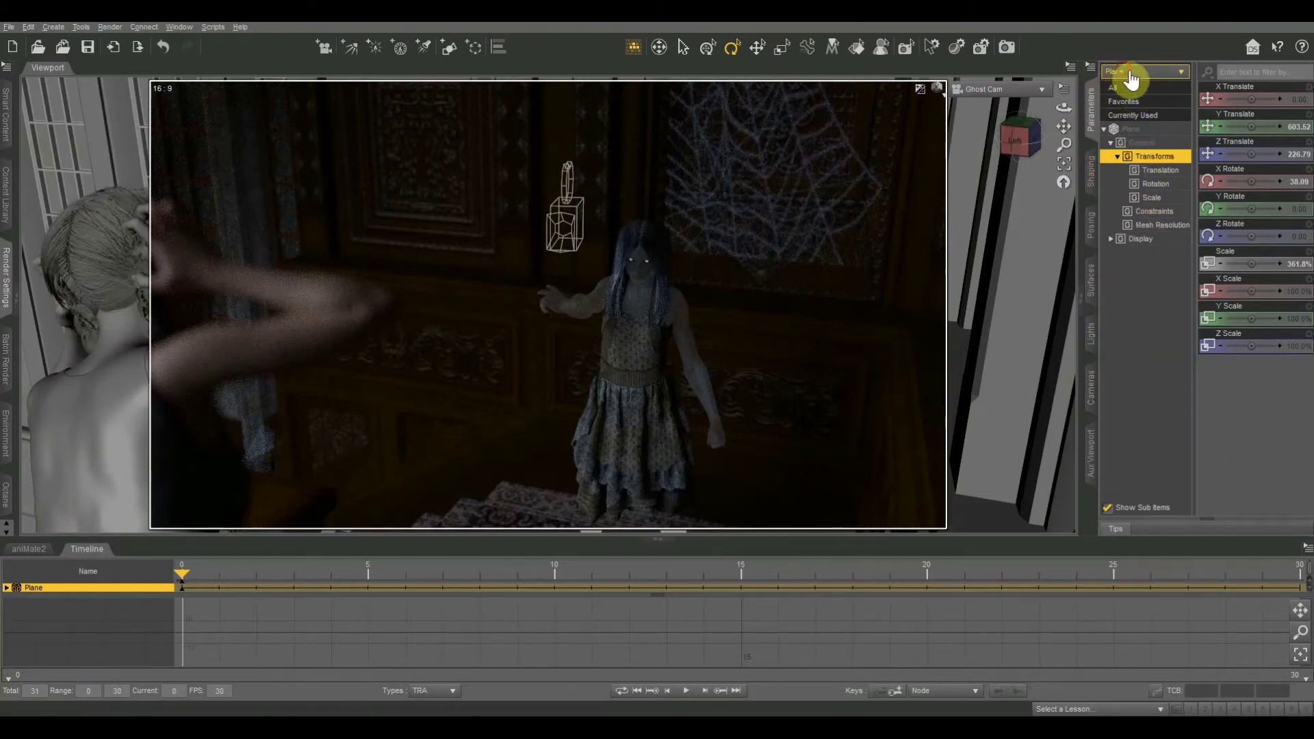
{"action": "left_click", "coordinate": [1131, 76]}
{"action": "left_click", "coordinate": [1142, 126]}
{"action": "left_click", "coordinate": [1088, 405]}
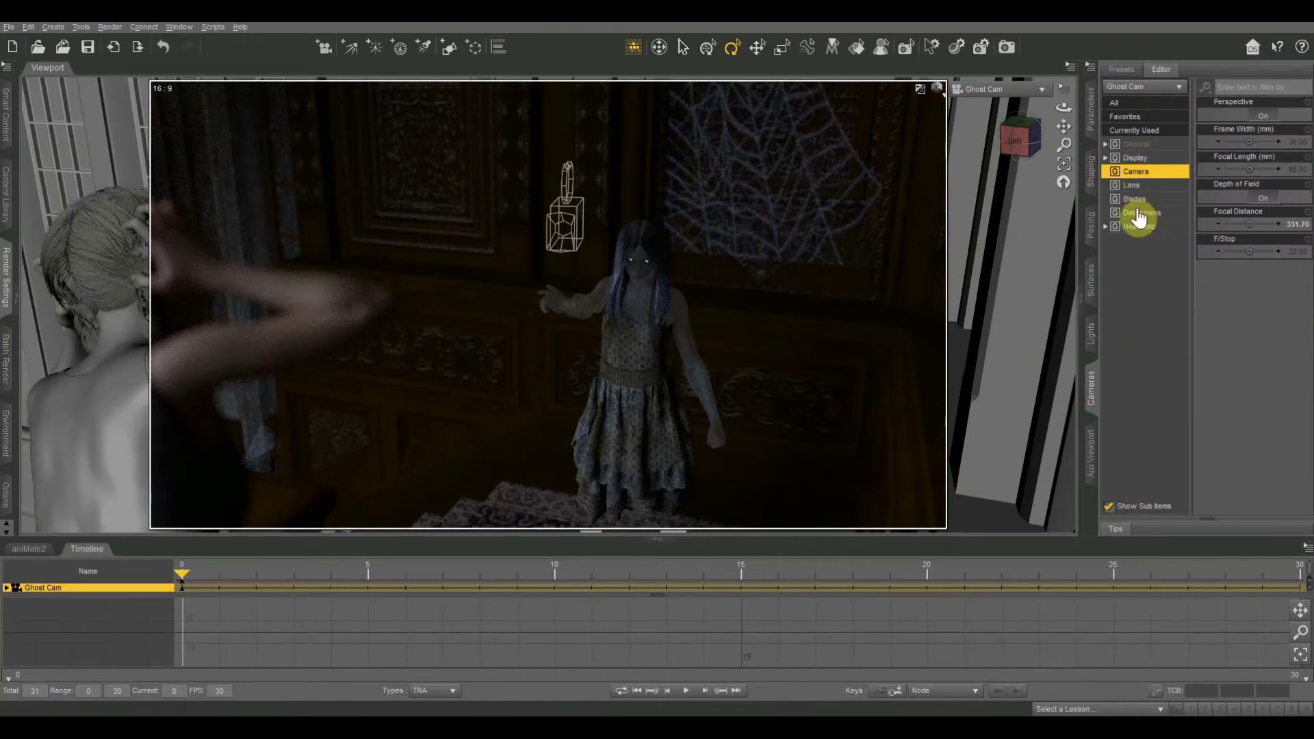
{"action": "left_click", "coordinate": [1276, 252]}
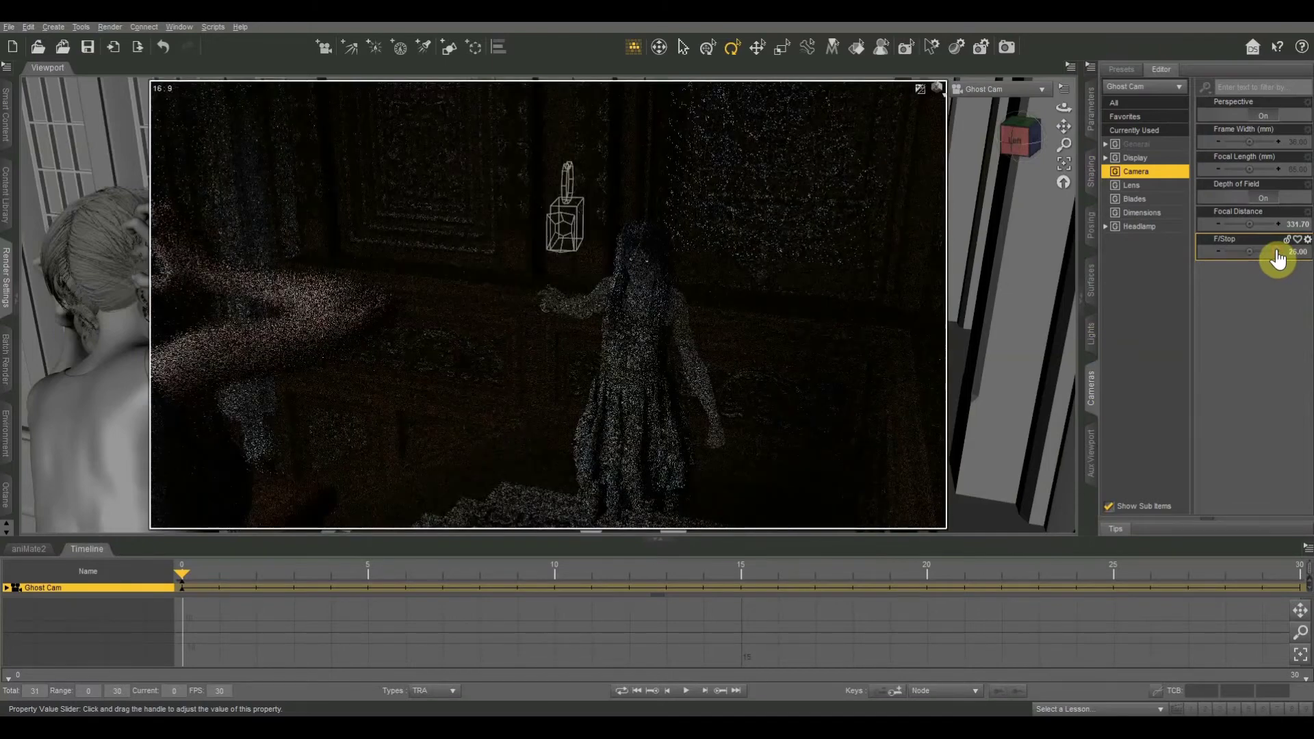
{"action": "left_click", "coordinate": [1276, 252]}
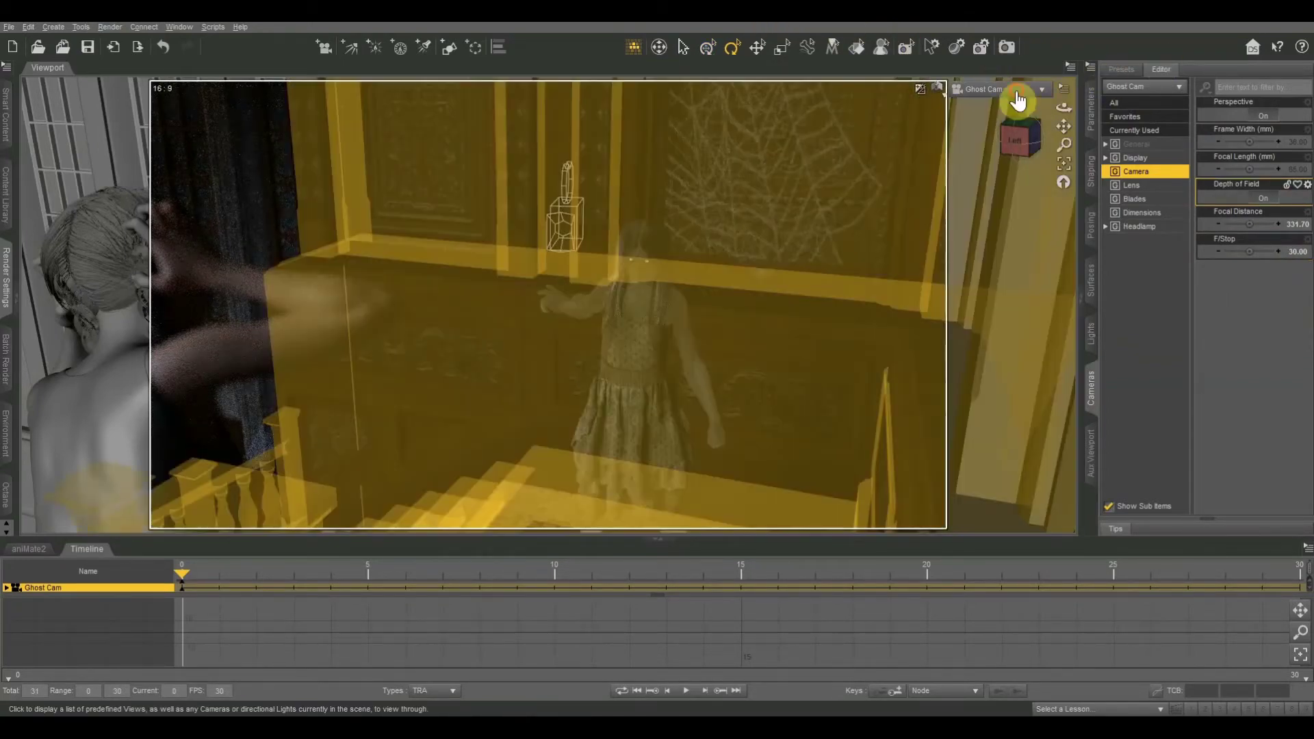
Check the lighting and focus on the girl through Girl Cam in the NVIDIA Iray preview.
{"action": "left_click", "coordinate": [1003, 89]}
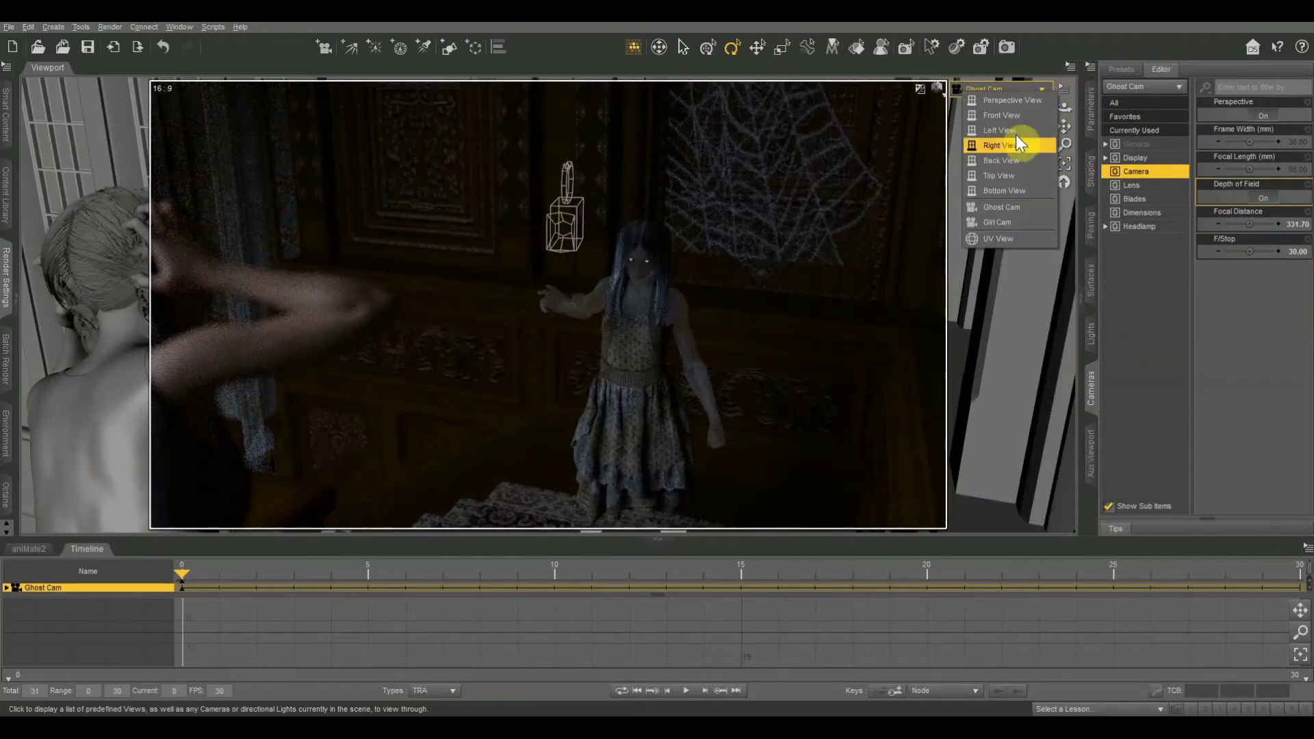
{"action": "left_click", "coordinate": [994, 223]}
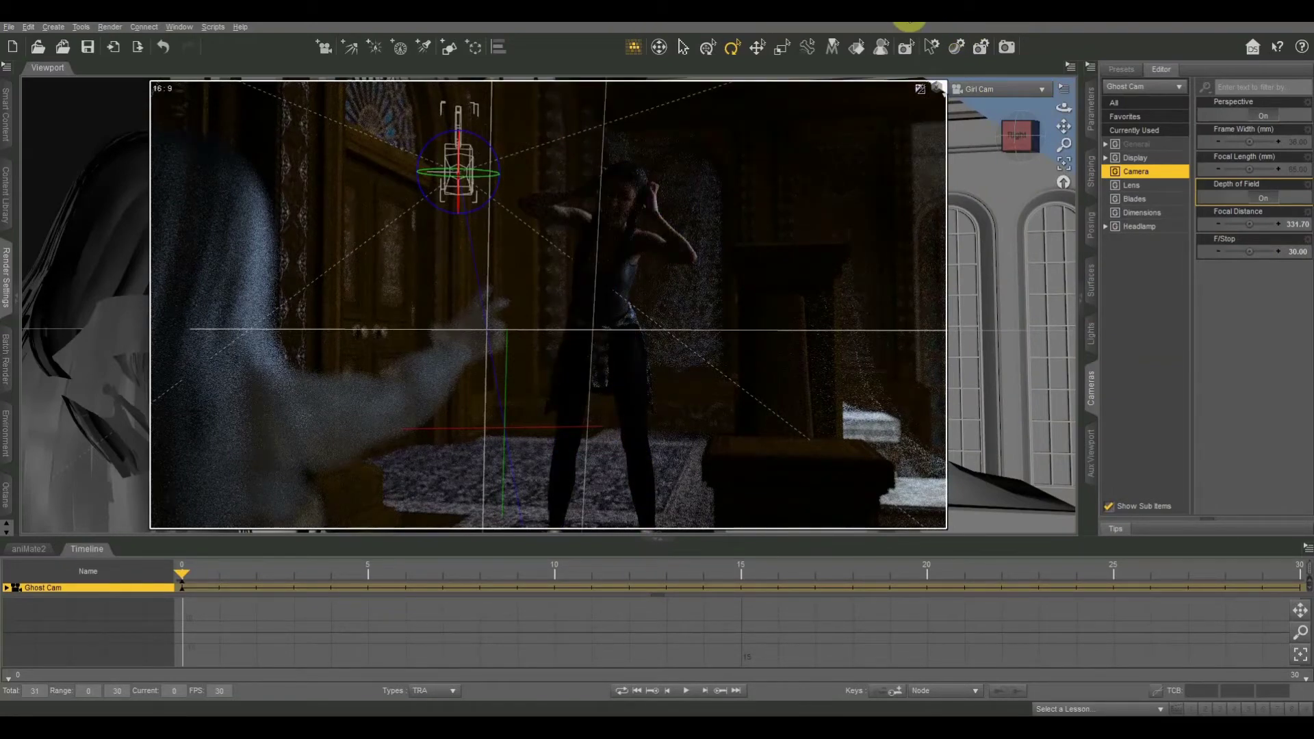
{"action": "left_click", "coordinate": [995, 93]}
{"action": "left_click", "coordinate": [988, 102]}
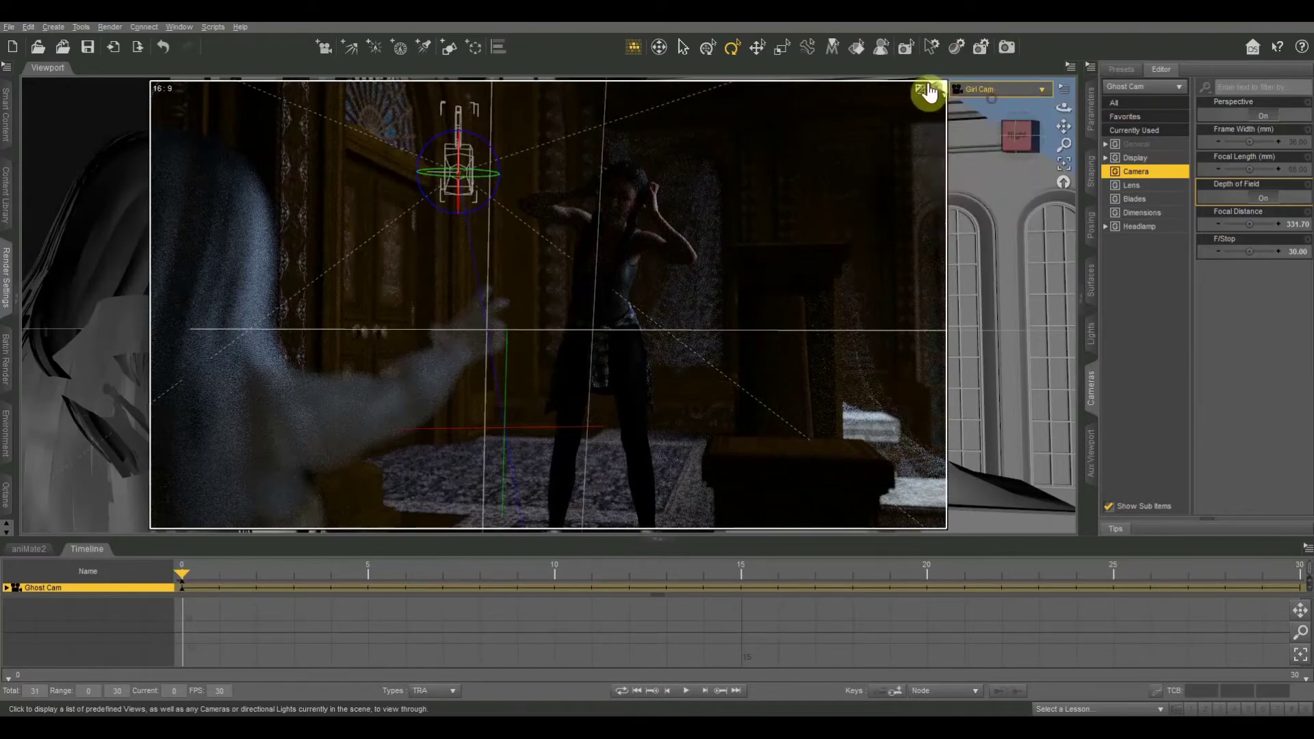
In Perspective View, select the emissive plane and move it sideways above the staircase where the ghost stands.
{"action": "left_click", "coordinate": [1025, 139]}
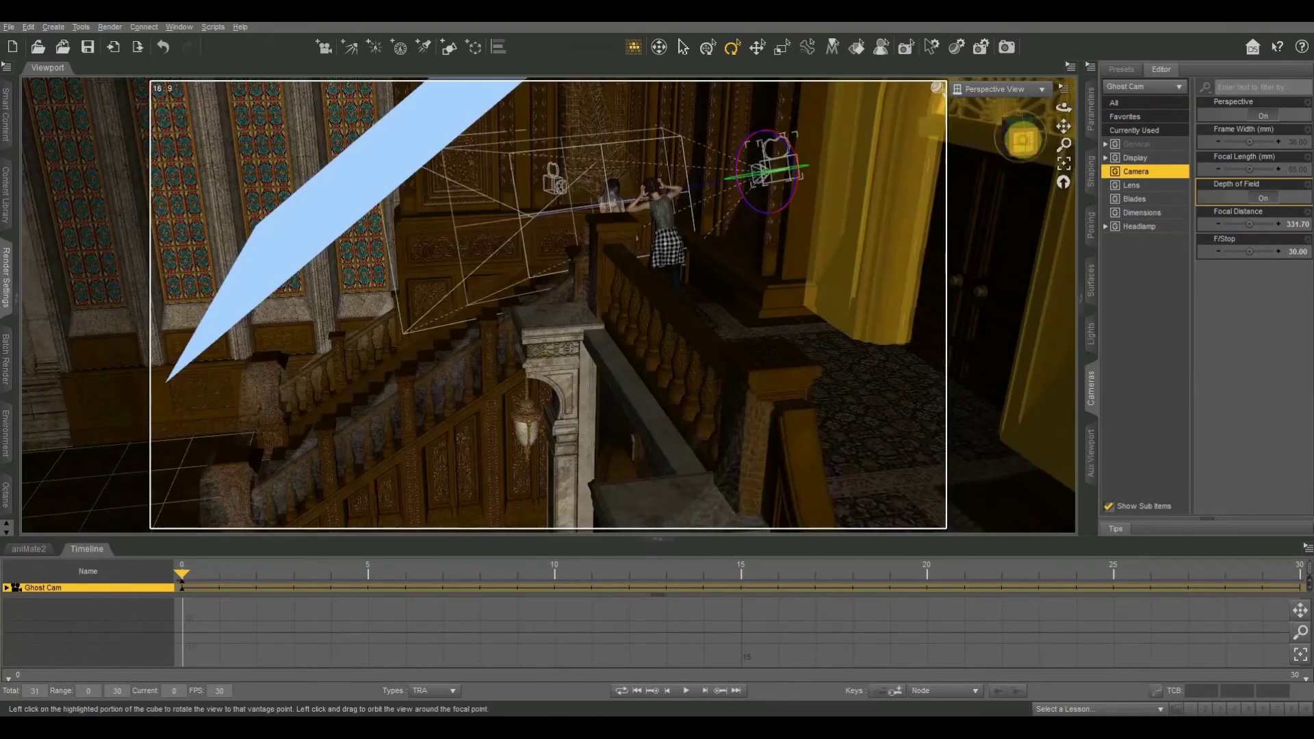
{"action": "mouse_move", "coordinate": [1021, 138]}
{"action": "left_mouse_down"}
{"action": "mouse_move", "coordinate": [1026, 108]}
{"action": "mouse_move", "coordinate": [1017, 140]}
{"action": "left_mouse_up"}
{"action": "left_click", "coordinate": [848, 183]}
{"action": "left_click", "coordinate": [757, 46]}
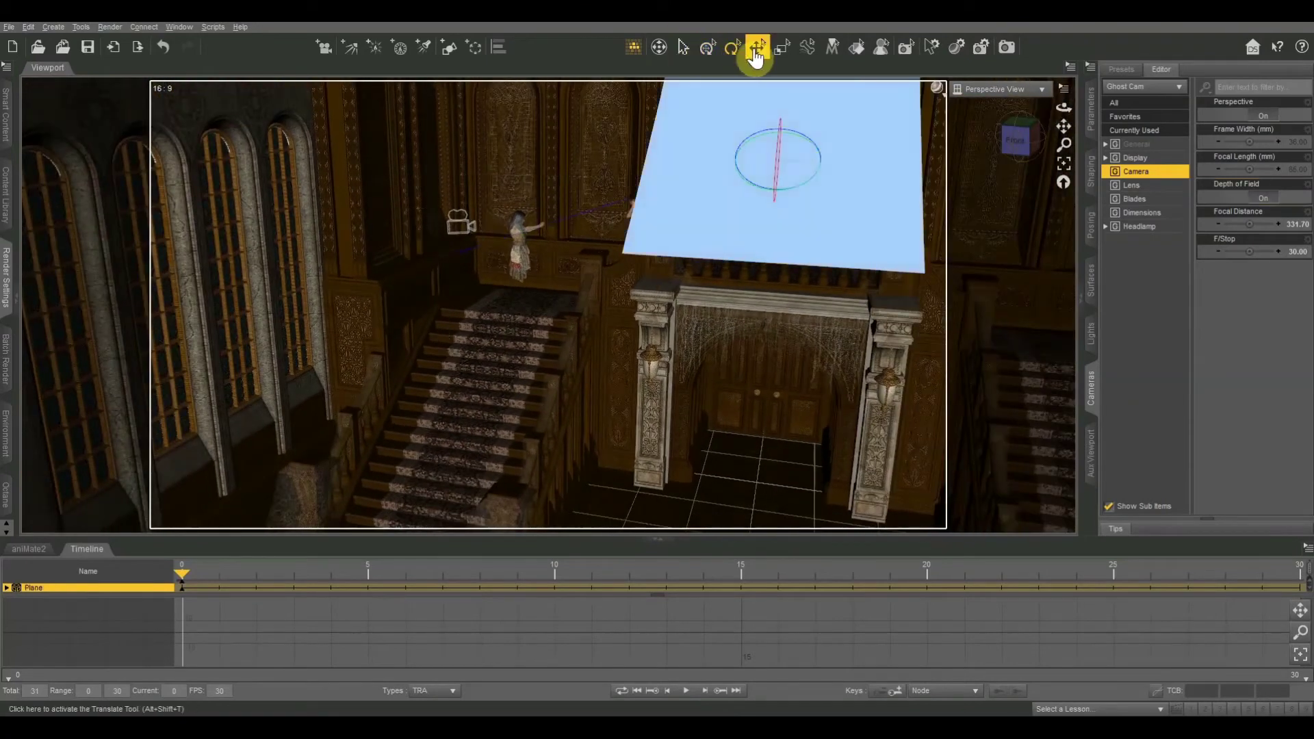
{"action": "left_click_drag", "start_coordinate": [782, 168], "coordinate": [558, 170]}
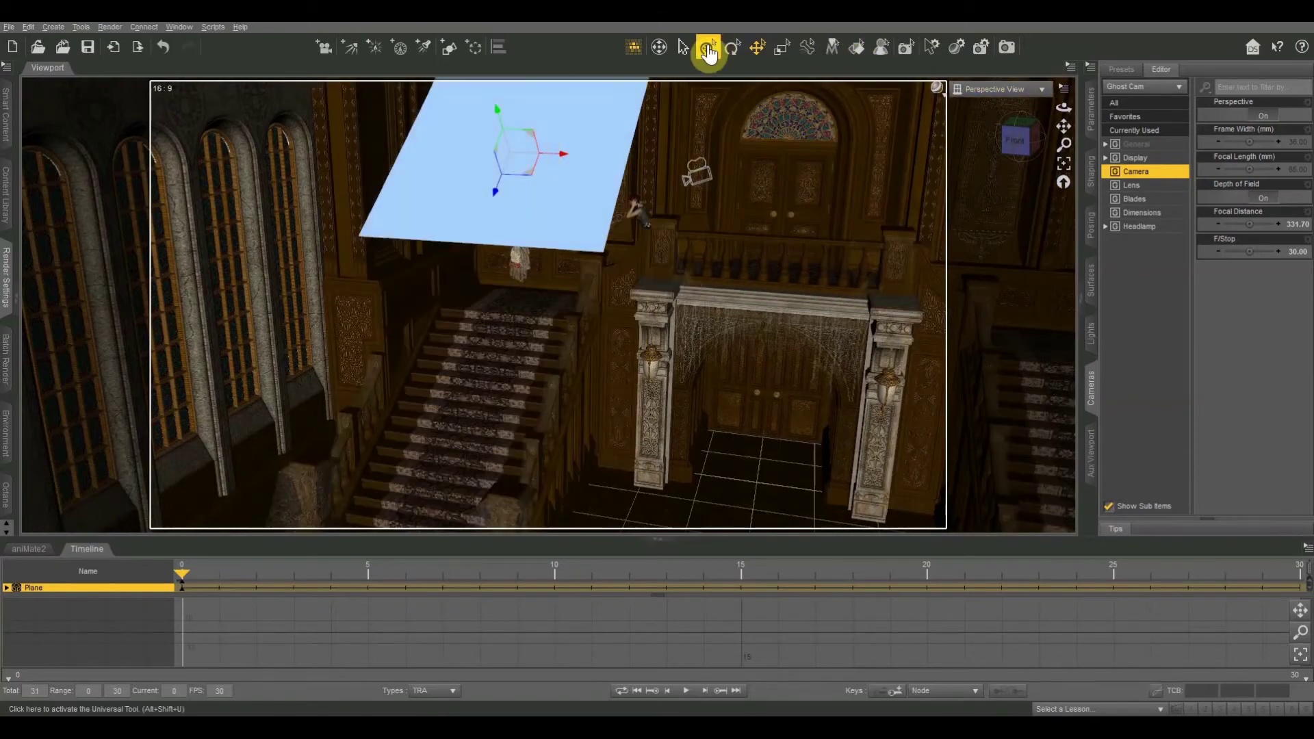
{"action": "left_click_drag", "start_coordinate": [1013, 126], "coordinate": [1025, 134]}
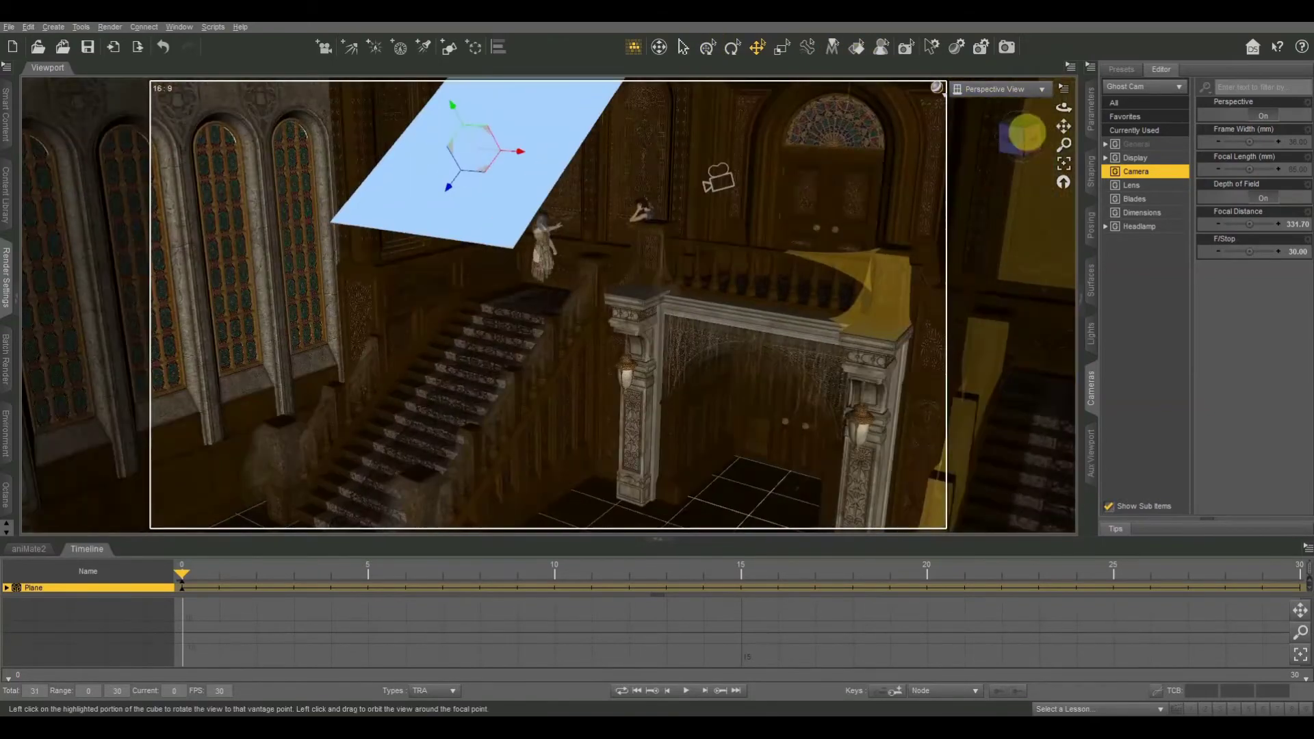
Check the moved plane's lighting through Girl Cam and Ghost Cam in the NVIDIA Iray preview.
{"action": "left_click", "coordinate": [981, 91]}
{"action": "left_click", "coordinate": [970, 219]}
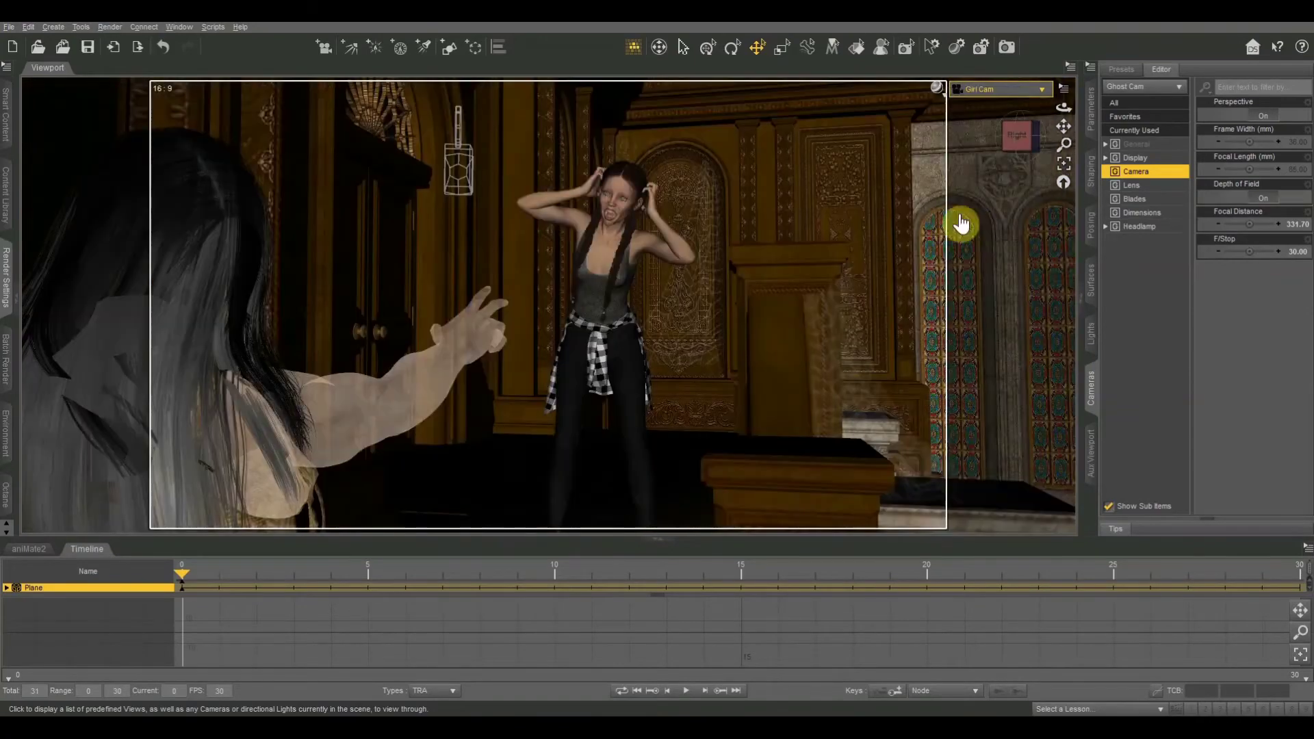
{"action": "left_click", "coordinate": [937, 88]}
{"action": "left_click", "coordinate": [933, 245]}
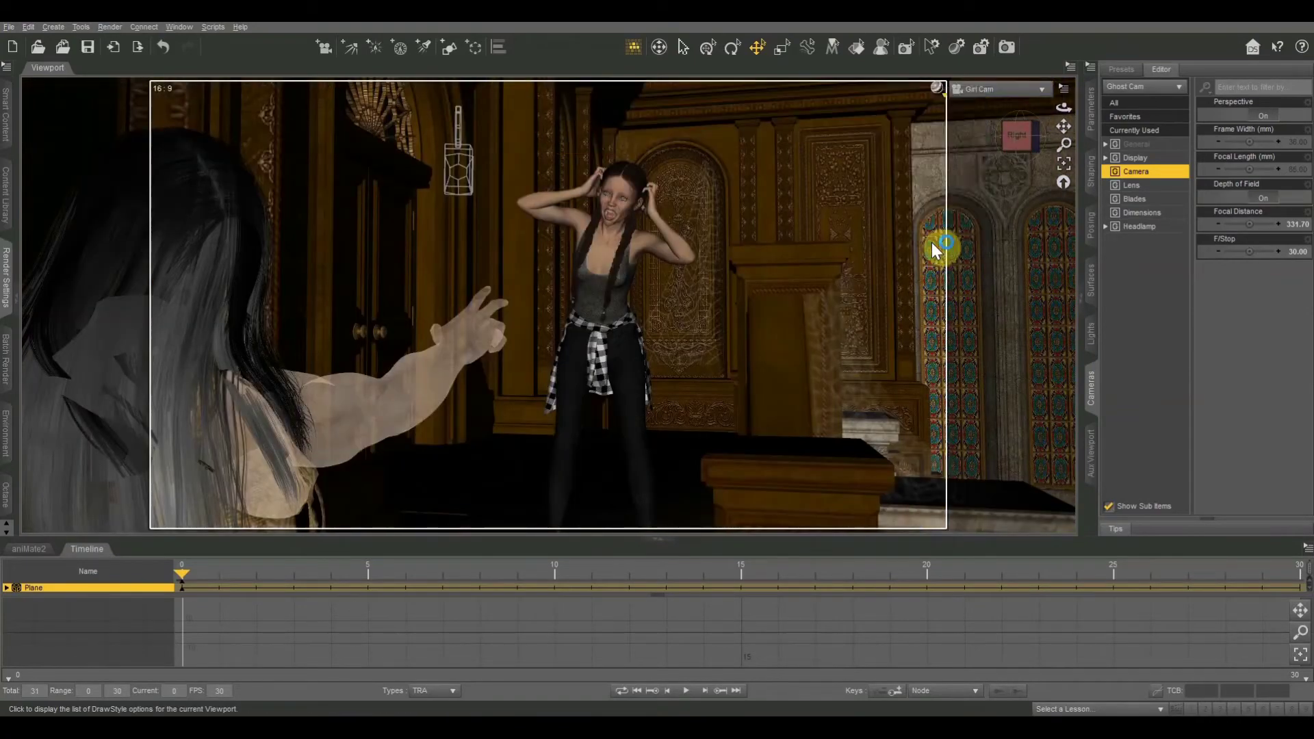
{"action": "left_click", "coordinate": [1091, 281]}
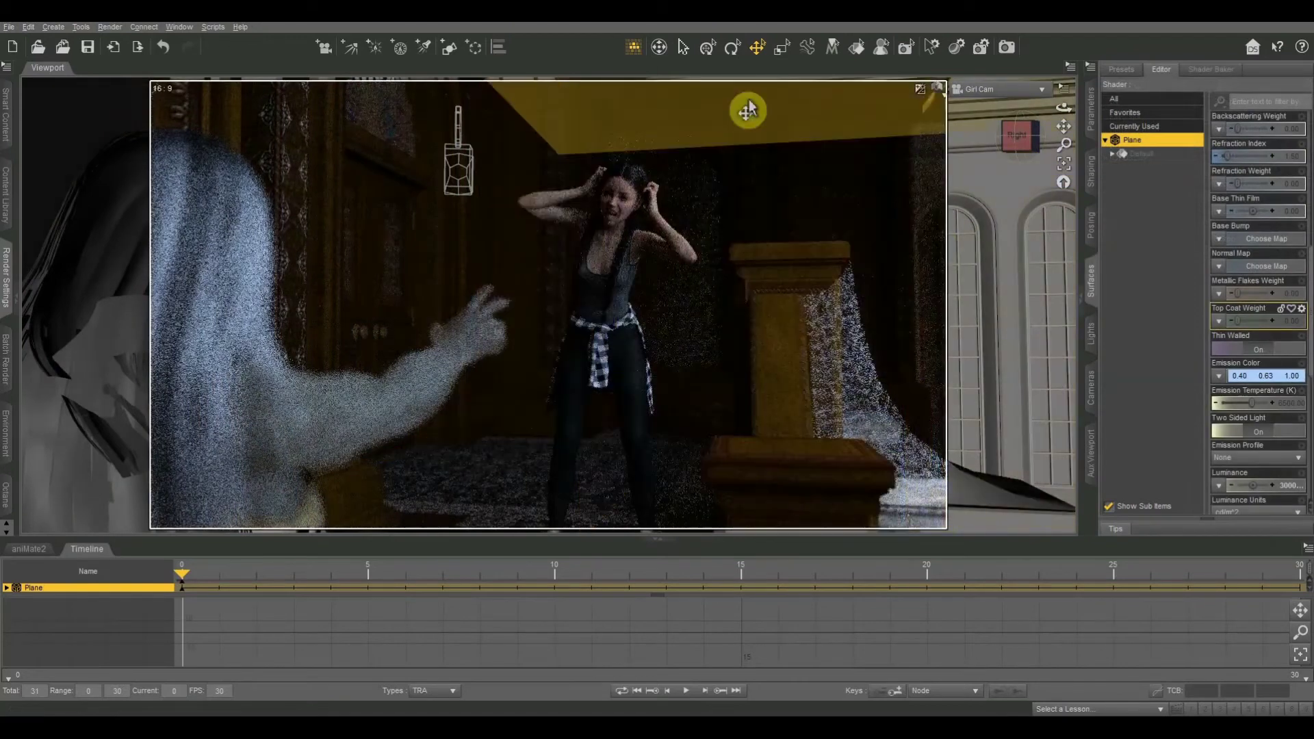
{"action": "left_click", "coordinate": [990, 91]}
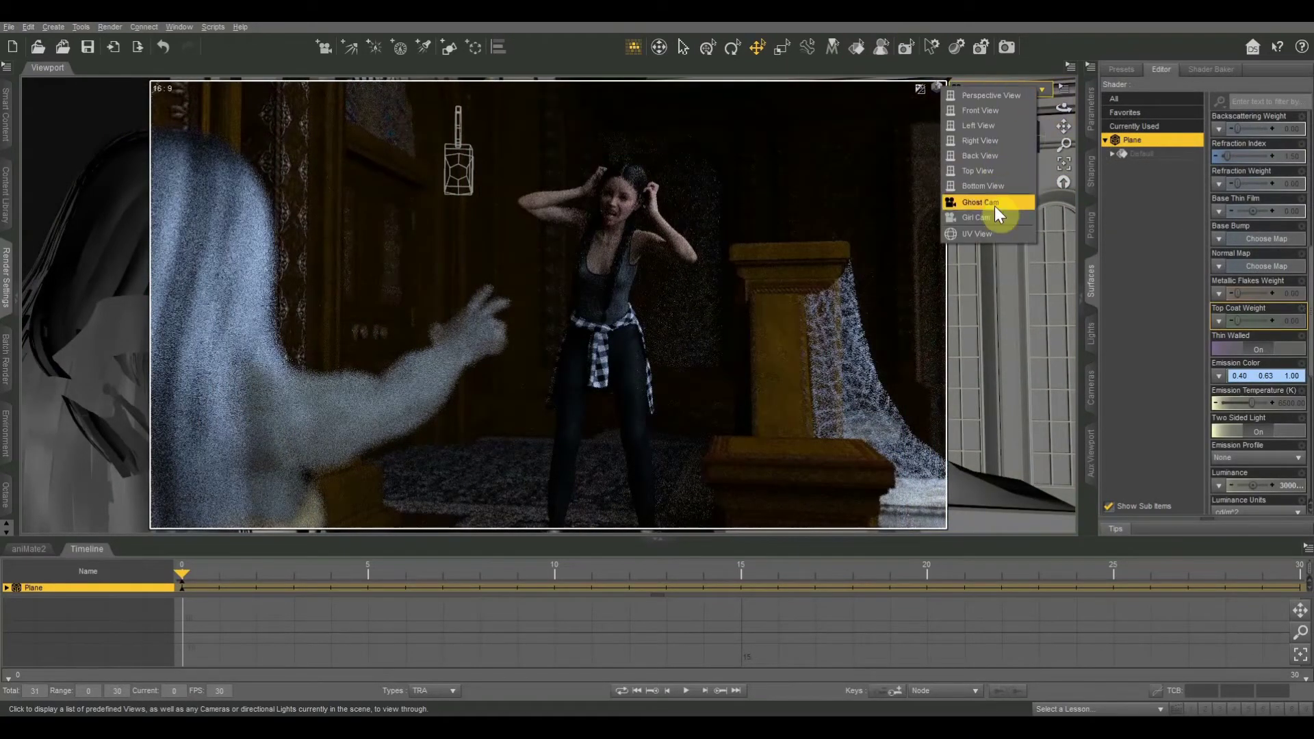
{"action": "left_click", "coordinate": [996, 208]}
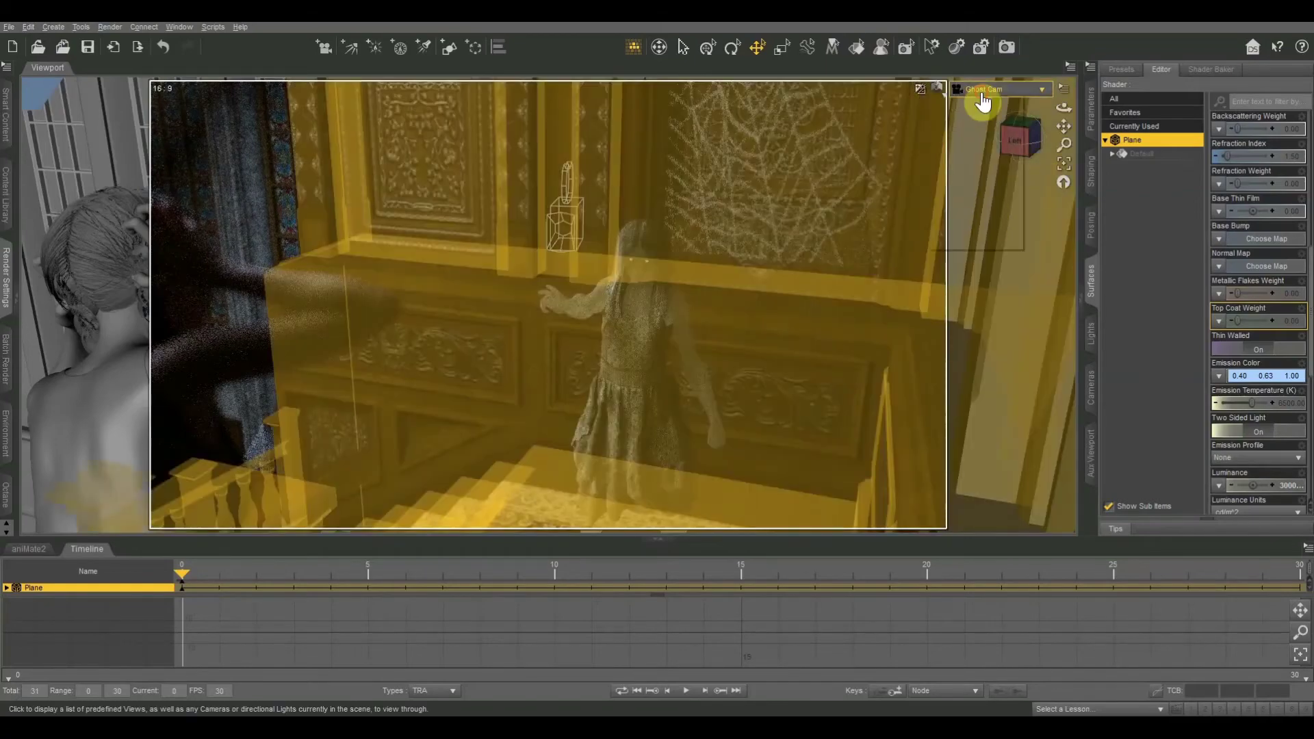
Return to a Texture Shaded Perspective View framing the plane, the ghost and the girl.
{"action": "left_click", "coordinate": [984, 97]}
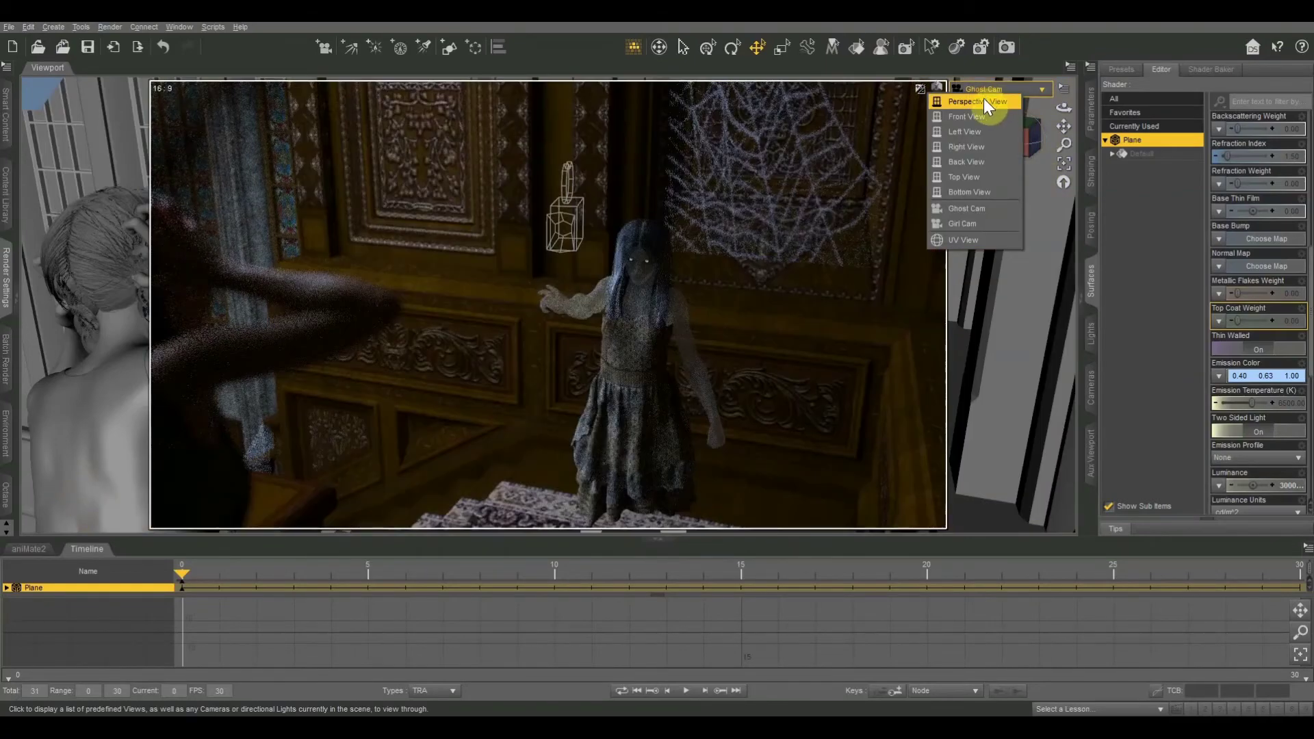
{"action": "left_click", "coordinate": [984, 98]}
{"action": "left_click", "coordinate": [937, 88]}
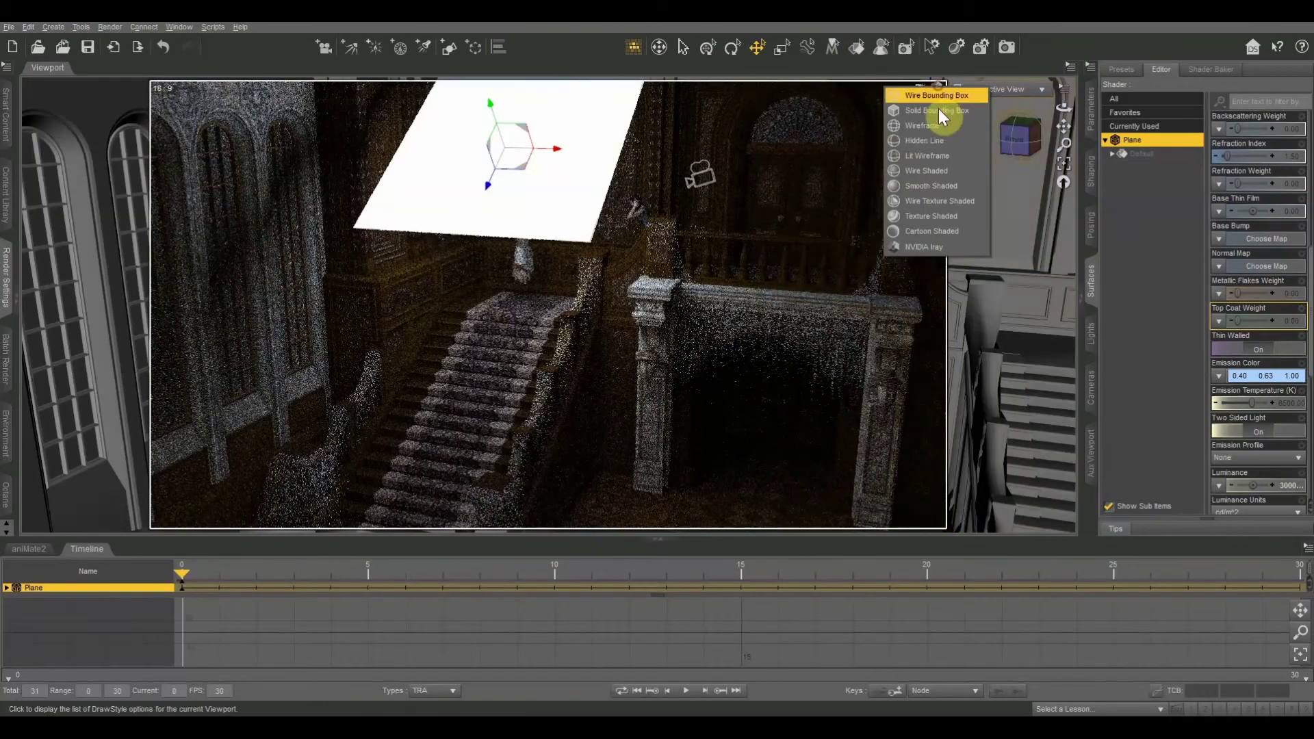
{"action": "left_click", "coordinate": [934, 216]}
{"action": "left_click_drag", "start_coordinate": [1022, 147], "coordinate": [1062, 127]}
{"action": "scroll", "coordinate": [898, 221], "scroll_direction": "down", "scroll_amount": 5}
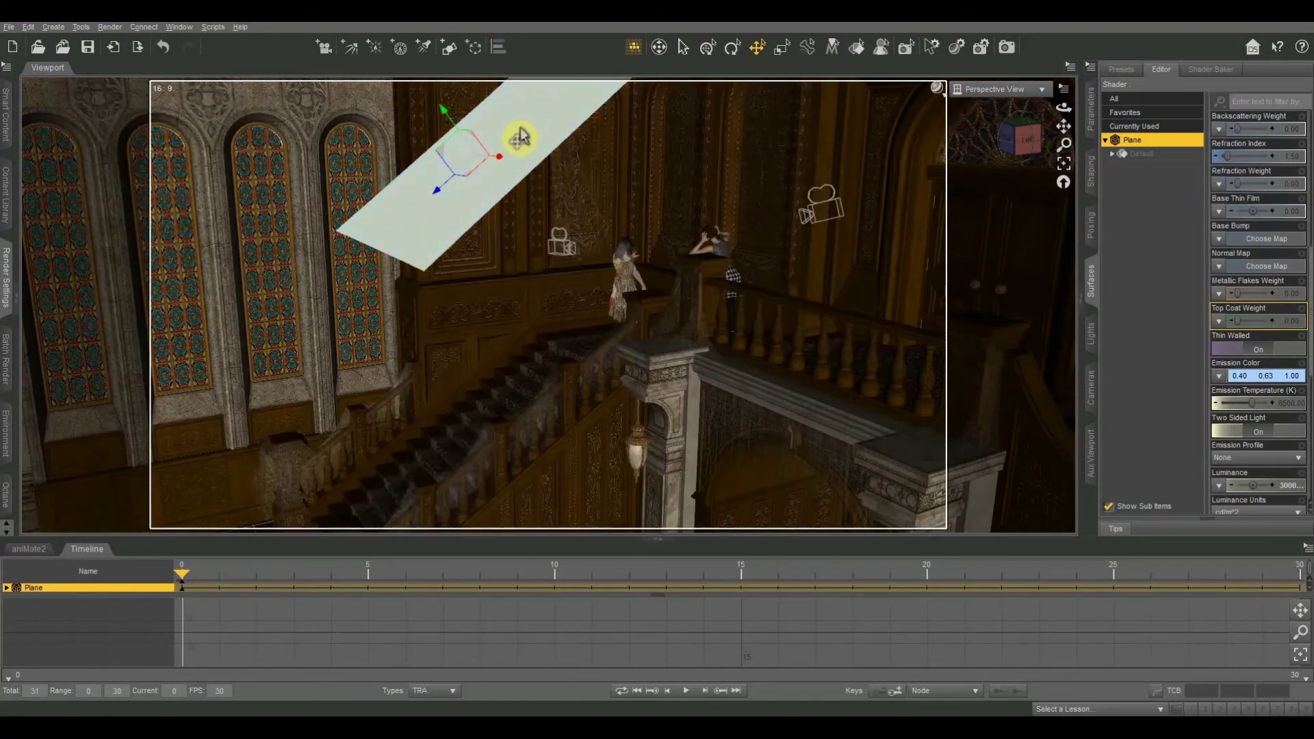
{"action": "left_click_drag", "start_coordinate": [1244, 375], "coordinate": [1260, 376]}
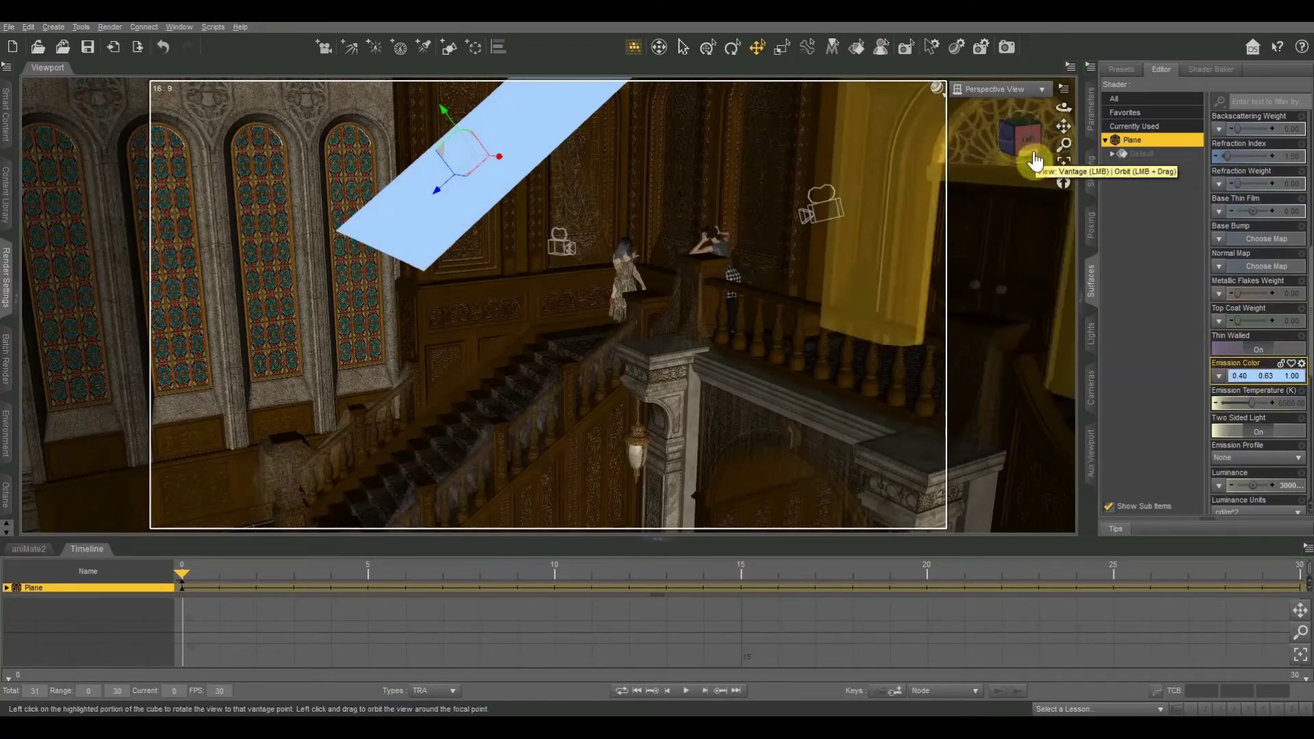
{"action": "mouse_move", "coordinate": [1031, 134]}
{"action": "left_mouse_down"}
{"action": "mouse_move", "coordinate": [942, 202]}
{"action": "mouse_move", "coordinate": [1033, 141]}
{"action": "left_mouse_up"}
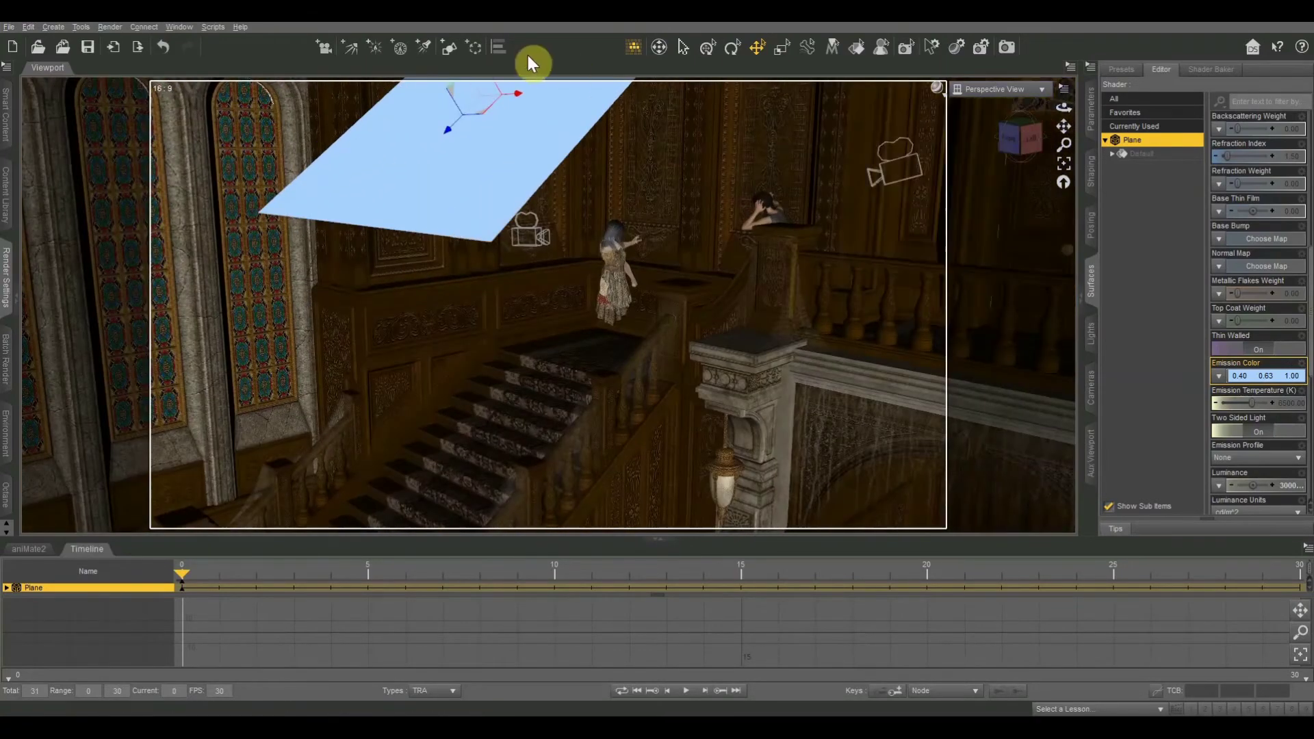
Create two spotlights labelled Ghost Light and Girl Light.
{"action": "left_click", "coordinate": [424, 48]}
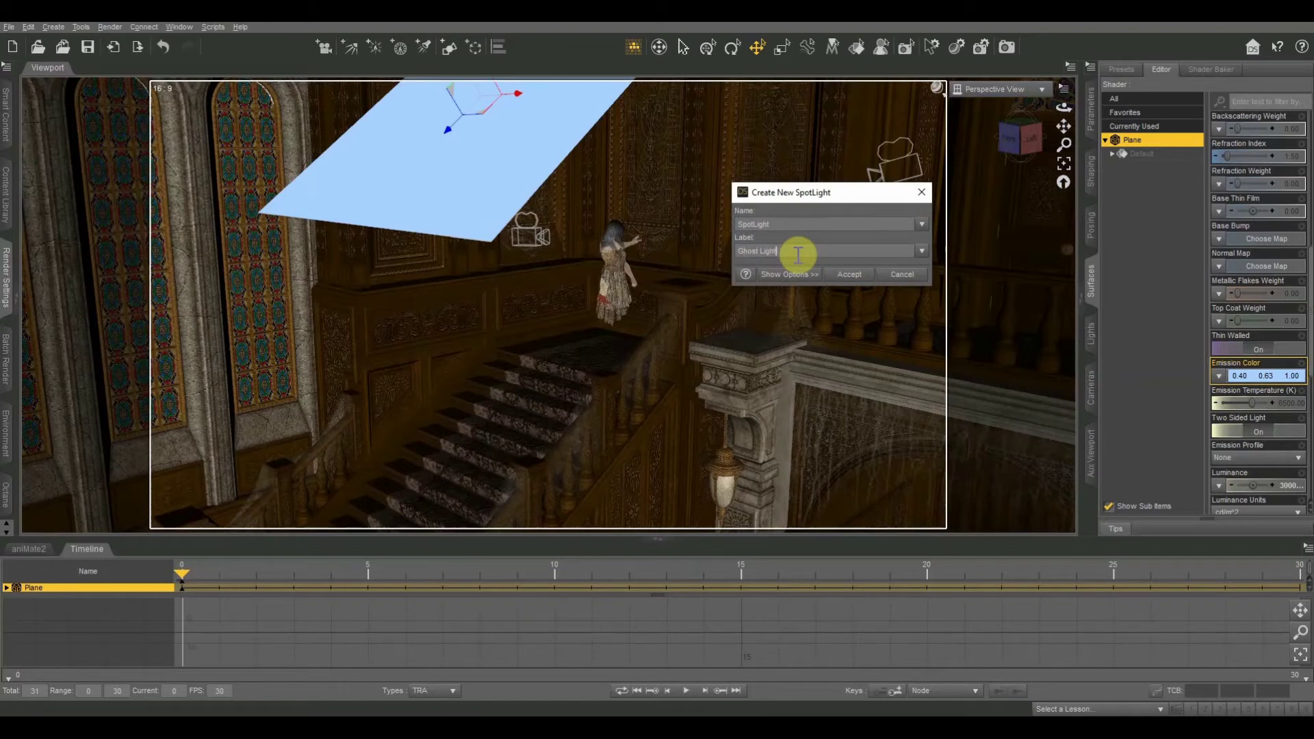
{"action": "key", "text": "Return"}
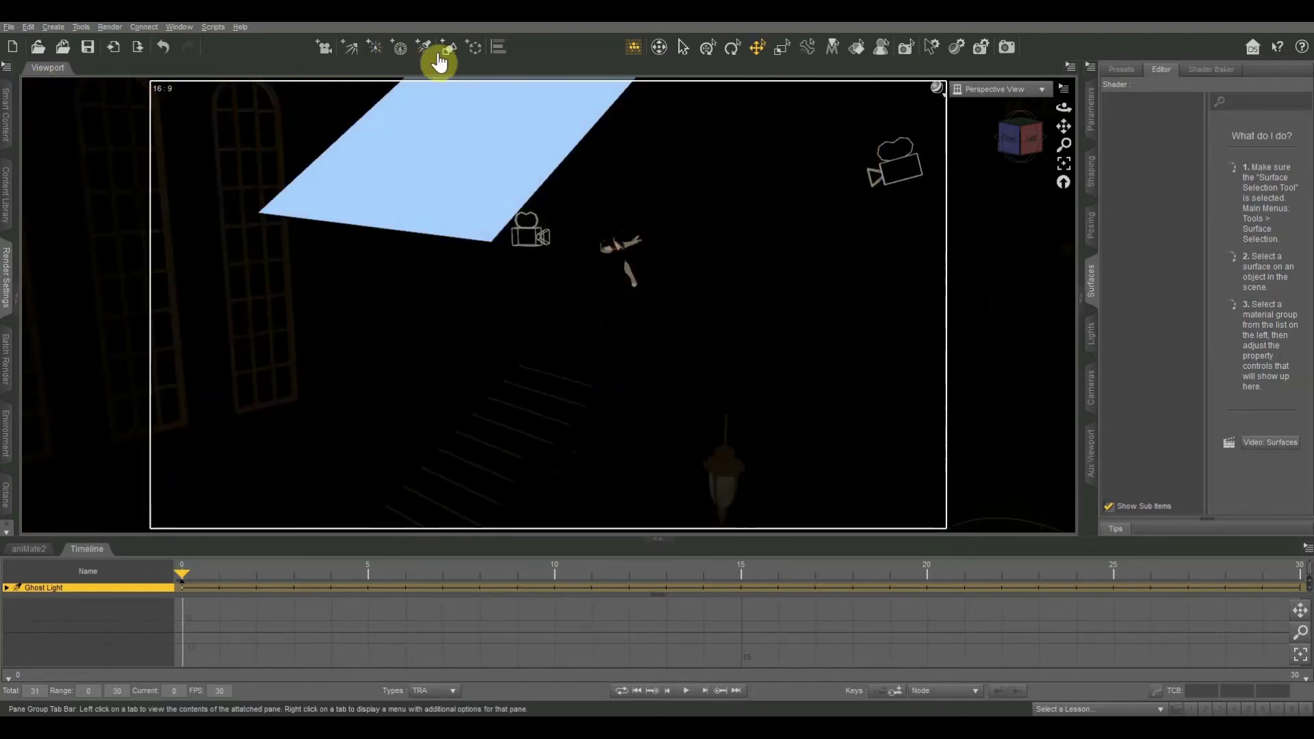
{"action": "left_click", "coordinate": [424, 46]}
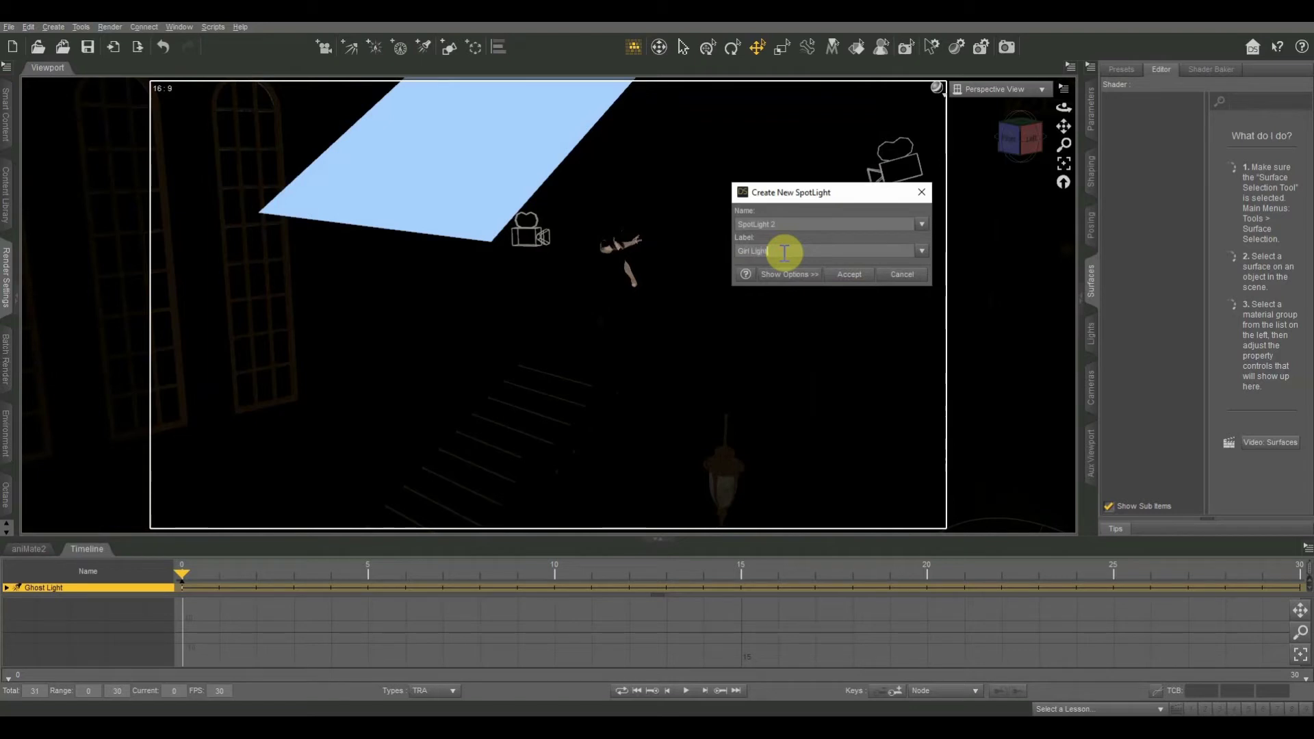
{"action": "key", "text": "Return"}
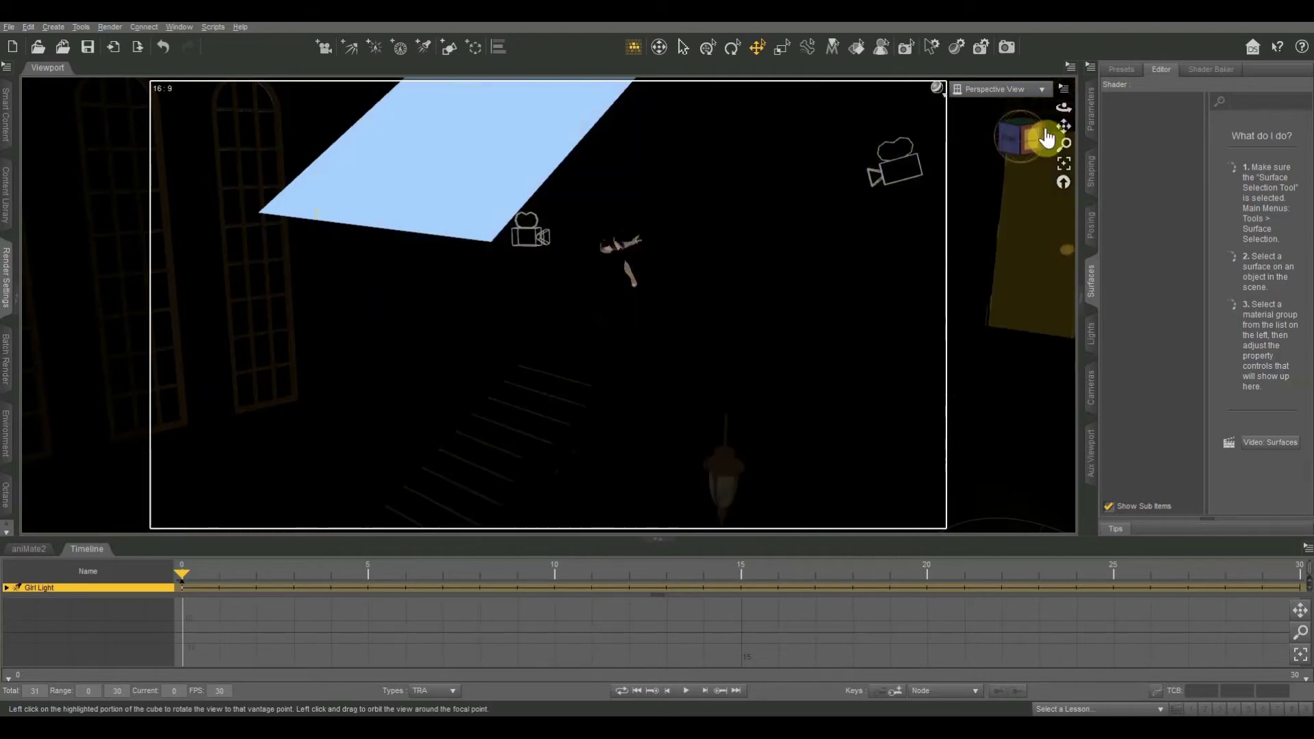
Look through Ghost Light and reposition it so that it aims down at the ghost on the stair landing.
{"action": "left_click", "coordinate": [1001, 89]}
{"action": "left_click", "coordinate": [1007, 241]}
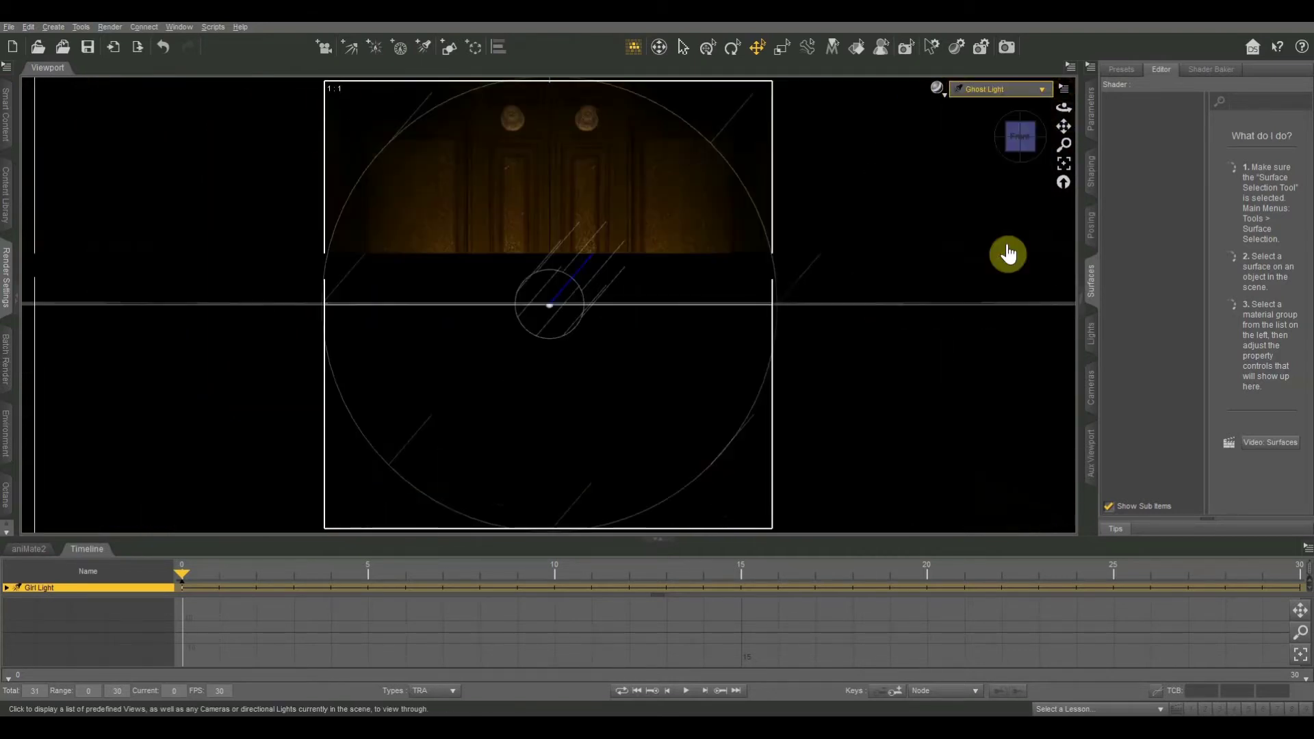
{"action": "left_click_drag", "start_coordinate": [1064, 126], "coordinate": [1017, 132]}
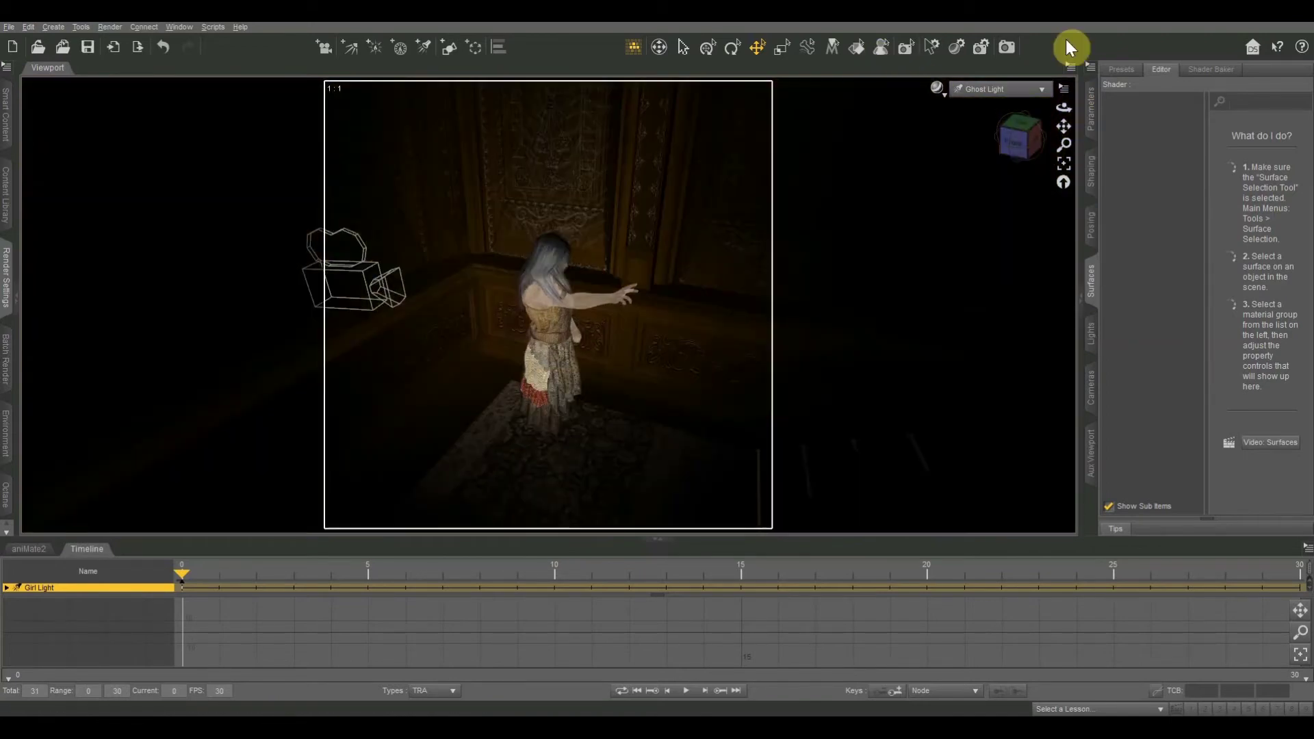
Select Ghost Light for editing, fine-tune its aim and set its color to pale yellow 255, 241, 167.
{"action": "left_click", "coordinate": [1090, 330]}
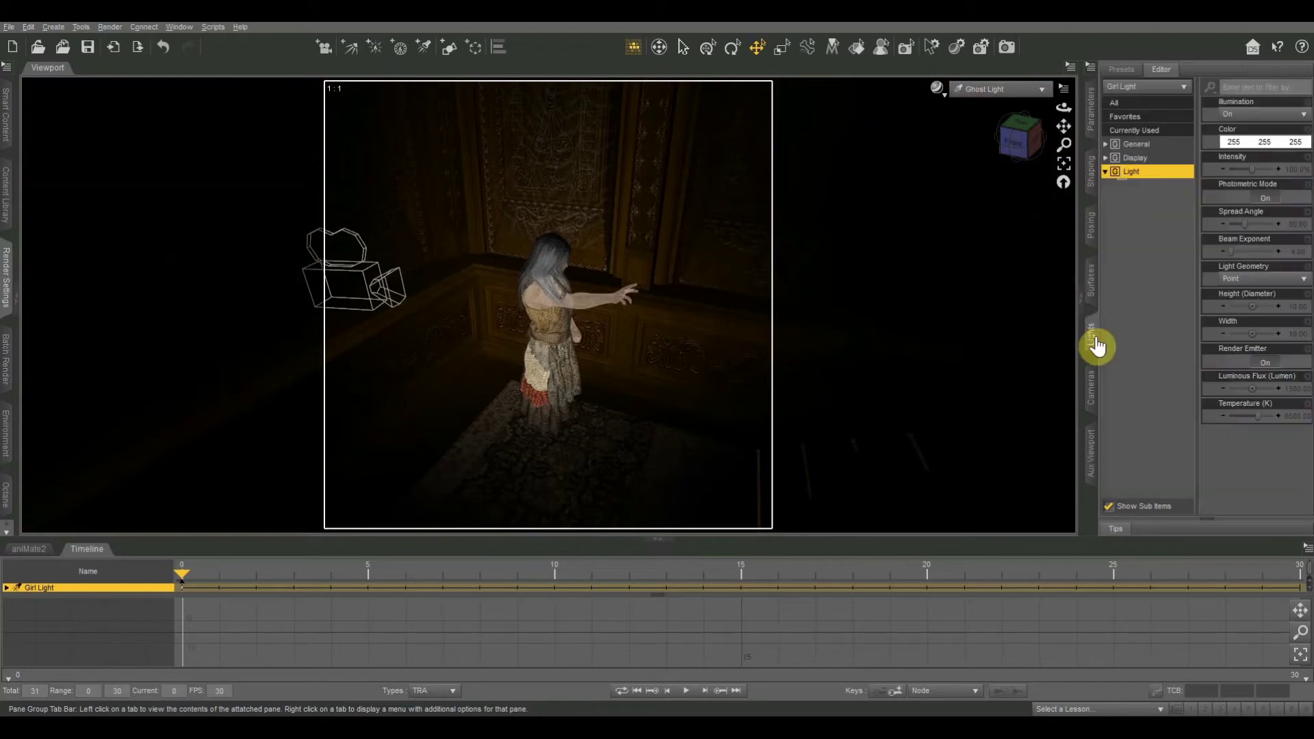
{"action": "left_click", "coordinate": [1136, 96]}
{"action": "left_click", "coordinate": [1136, 101]}
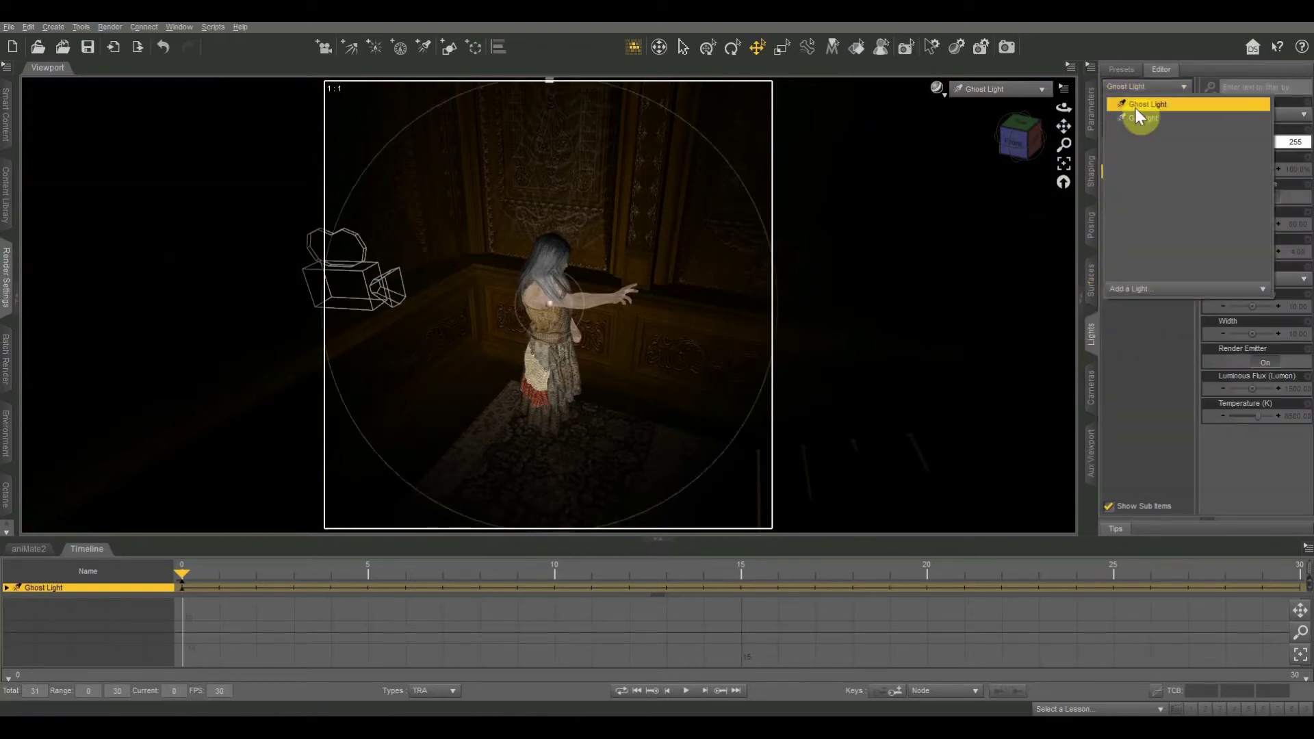
{"action": "left_click_drag", "start_coordinate": [1066, 123], "coordinate": [1065, 127]}
{"action": "left_click", "coordinate": [1250, 144]}
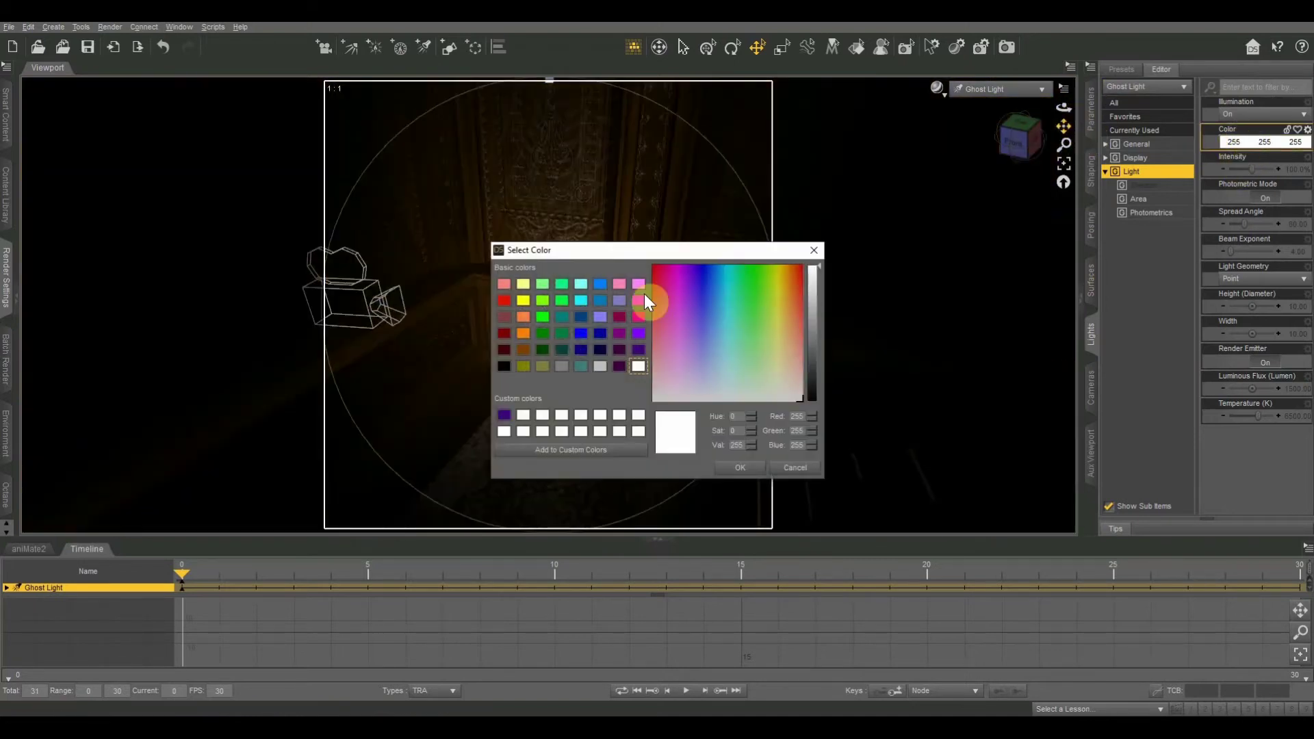
{"action": "left_click", "coordinate": [778, 351]}
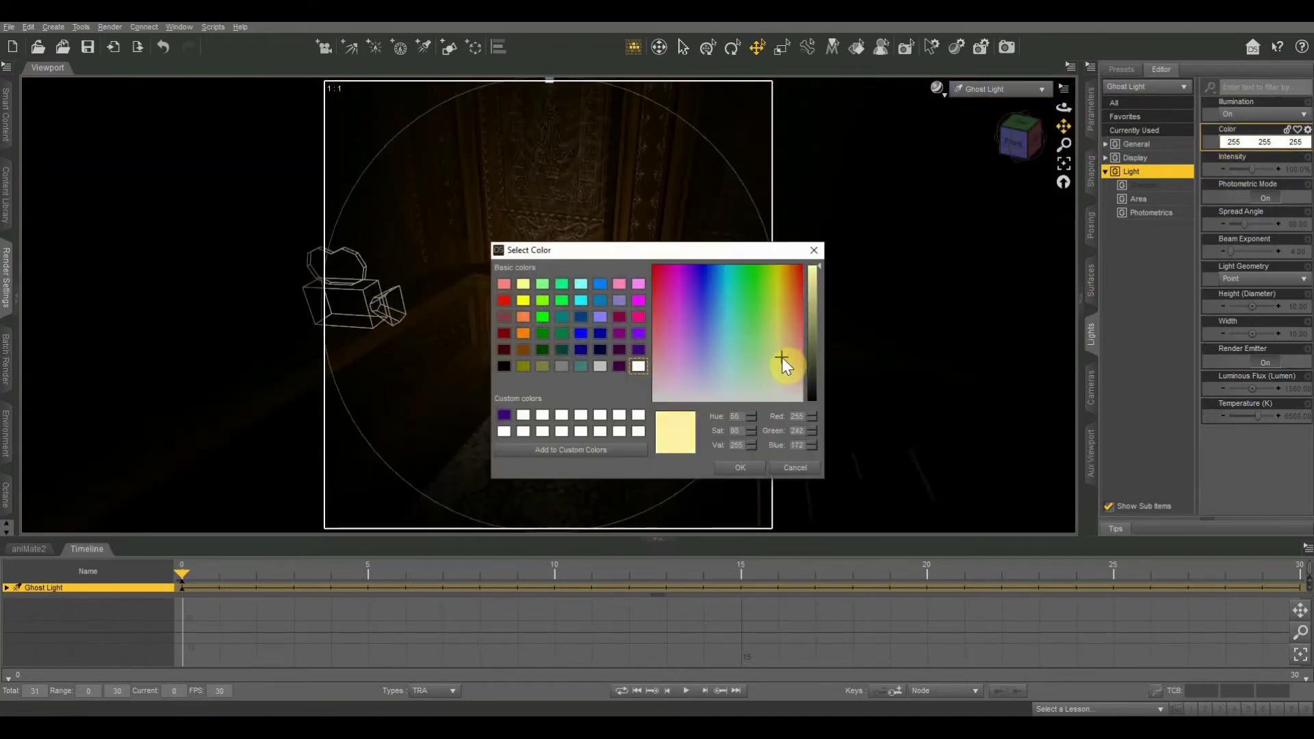
{"action": "left_click", "coordinate": [741, 462]}
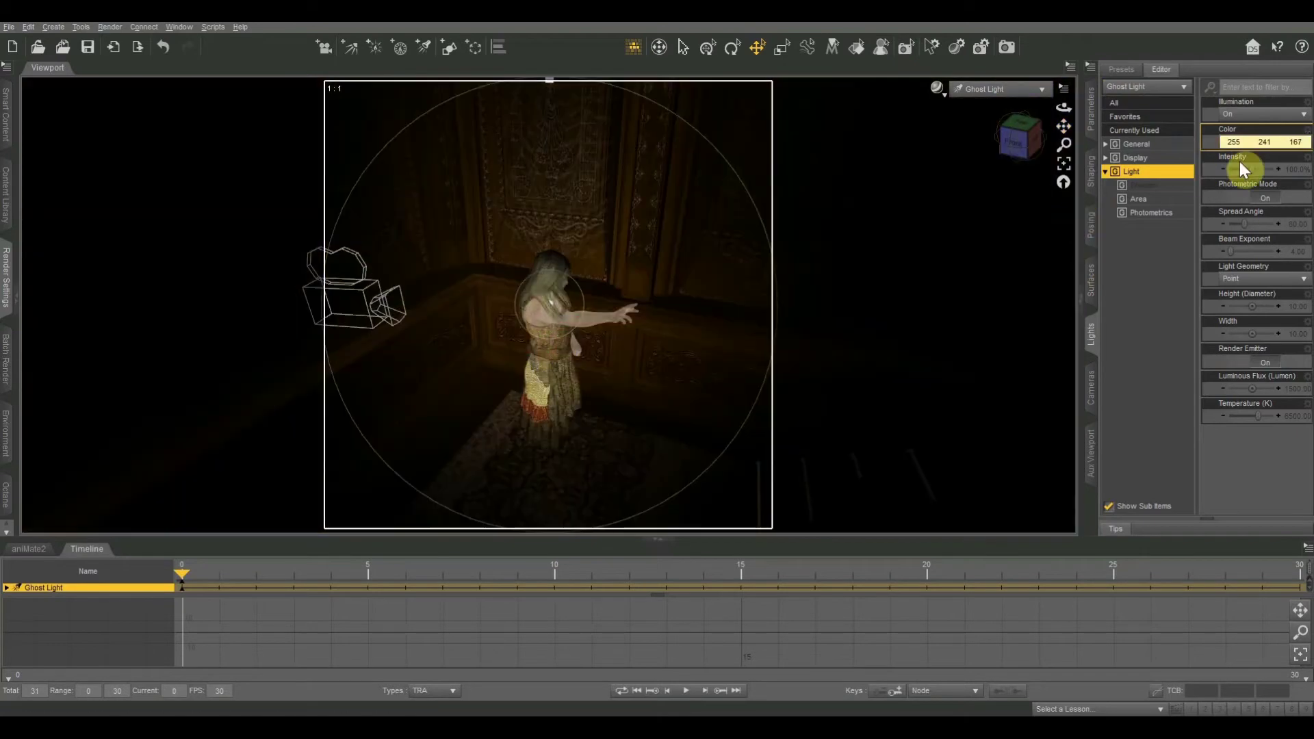
Give Ghost Light a Disc geometry with height and width of 55, and turn its Render Emitter off.
{"action": "left_click", "coordinate": [1266, 277]}
{"action": "left_click", "coordinate": [1258, 321]}
{"action": "left_click", "coordinate": [1296, 308]}
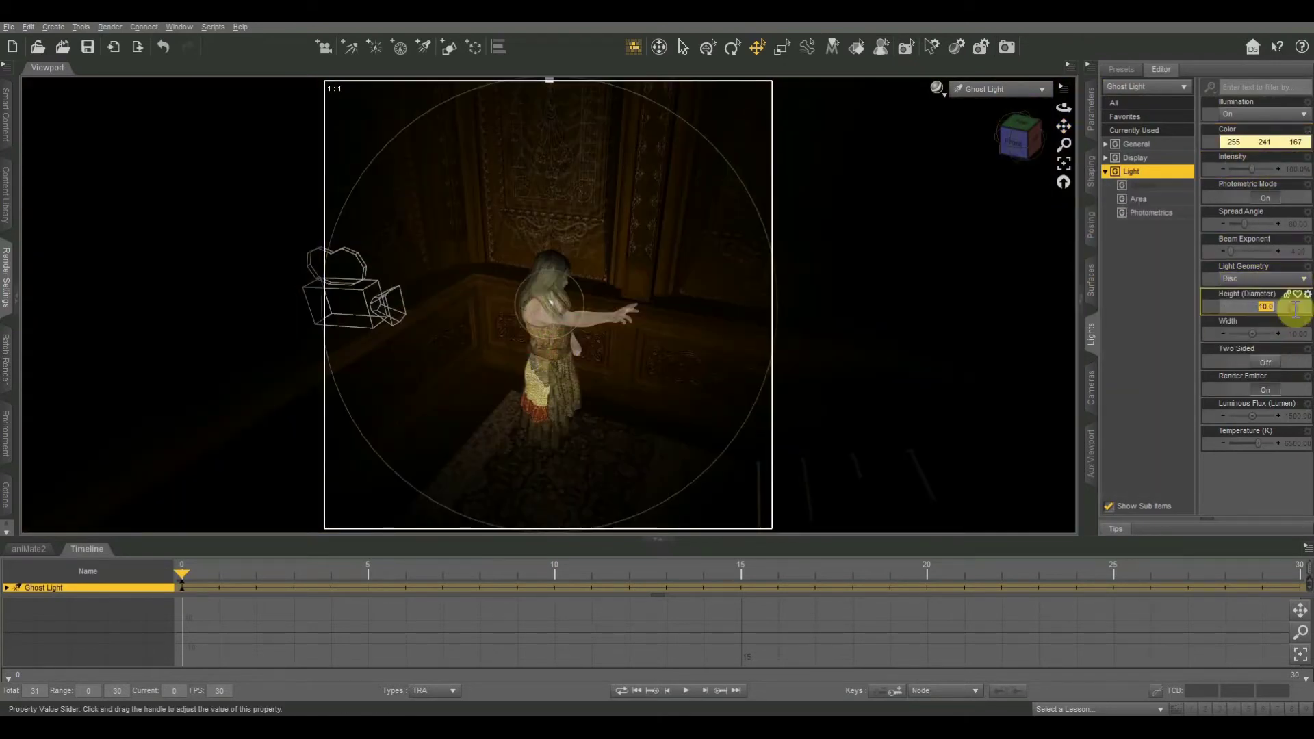
{"action": "type", "text": "55"}
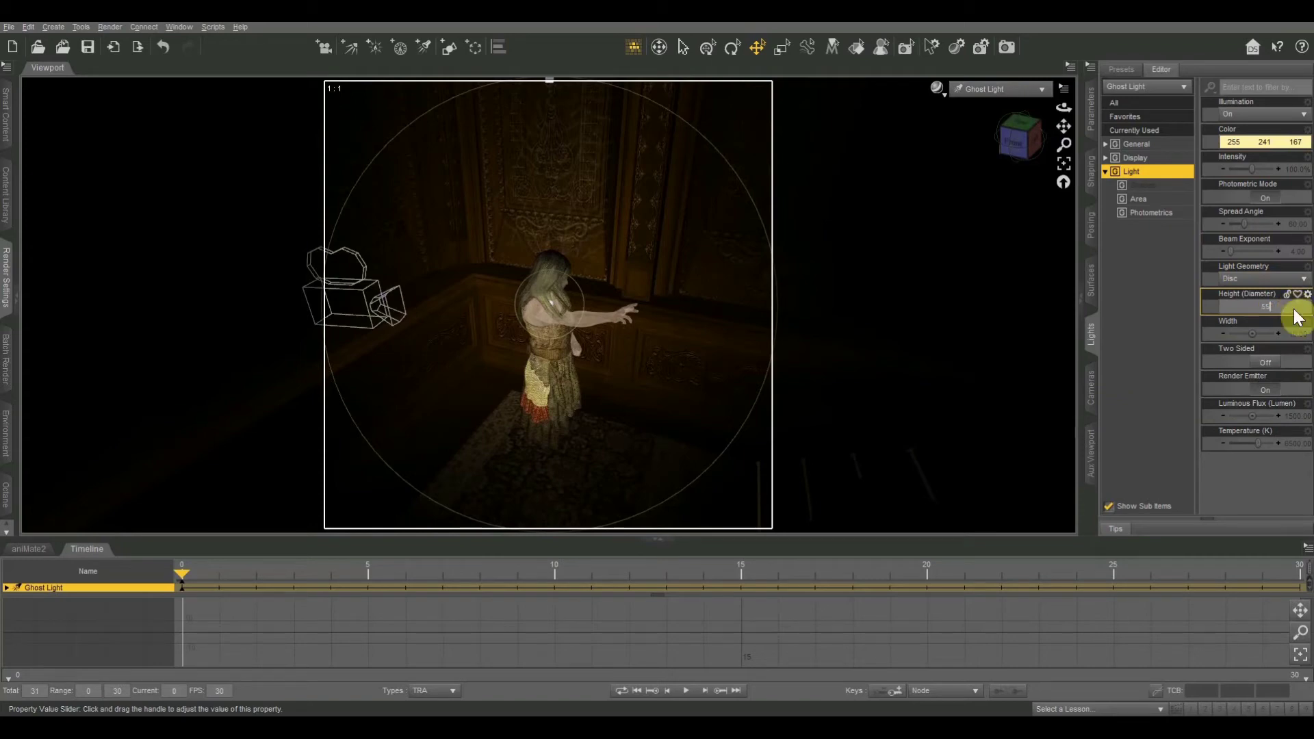
{"action": "key", "text": "Return"}
{"action": "left_click", "coordinate": [1296, 334]}
{"action": "type", "text": "55"}
{"action": "key", "text": "Return"}
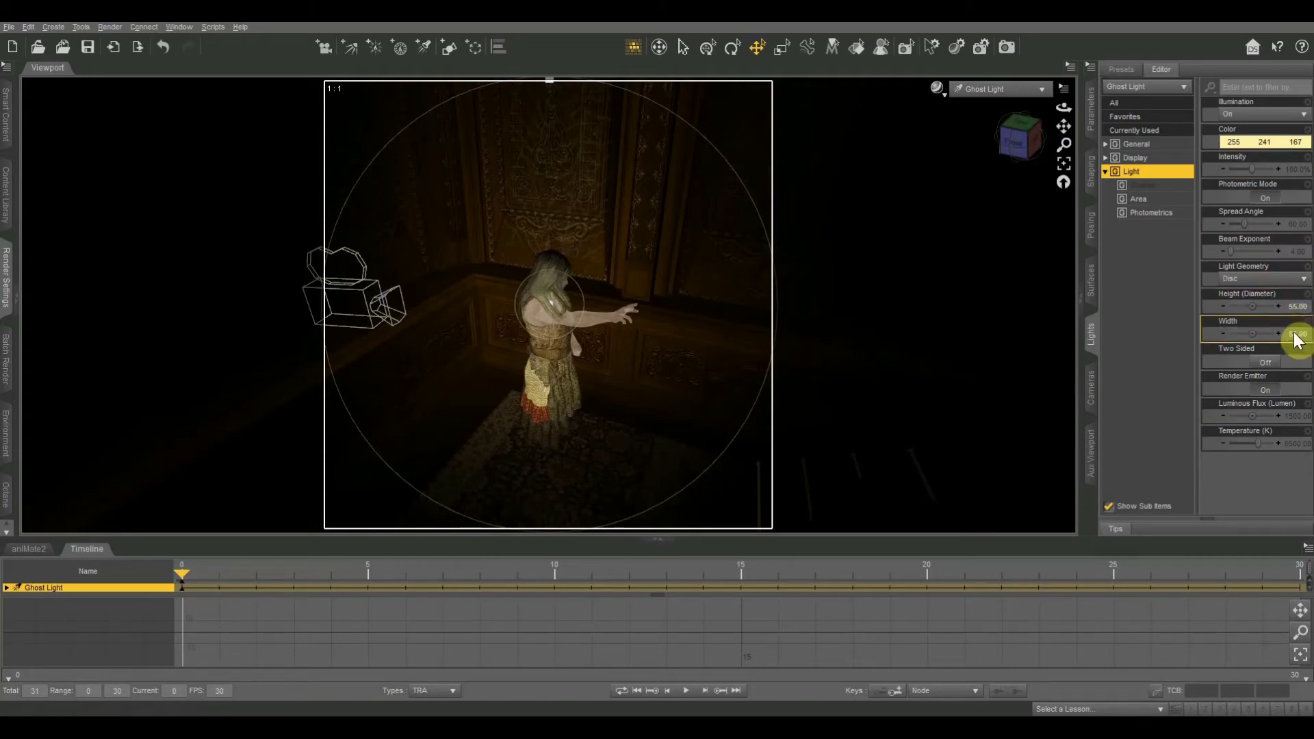
{"action": "left_click", "coordinate": [1264, 364]}
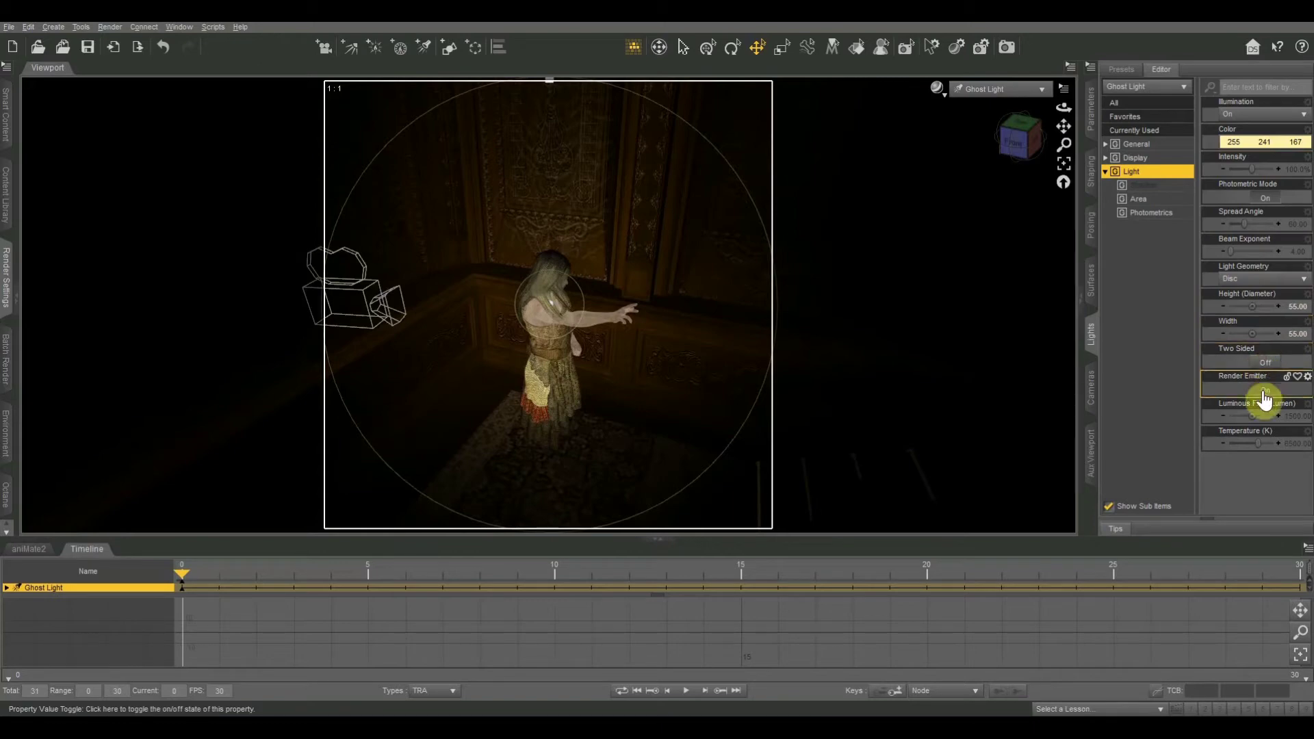
Preview Ghost Cam in NVIDIA Iray, then raise Ghost Light's Luminous Flux and set its Intensity to 133.3%.
{"action": "left_click", "coordinate": [1001, 89]}
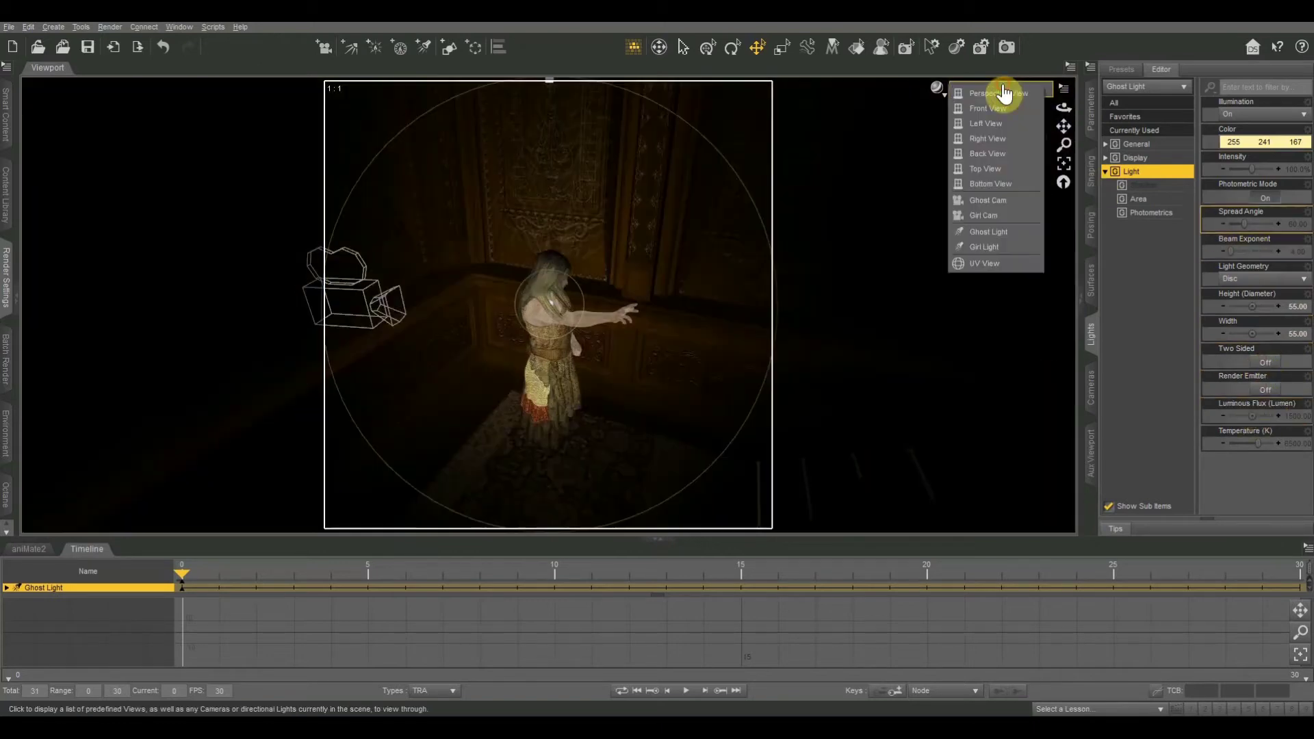
{"action": "left_click", "coordinate": [1000, 215]}
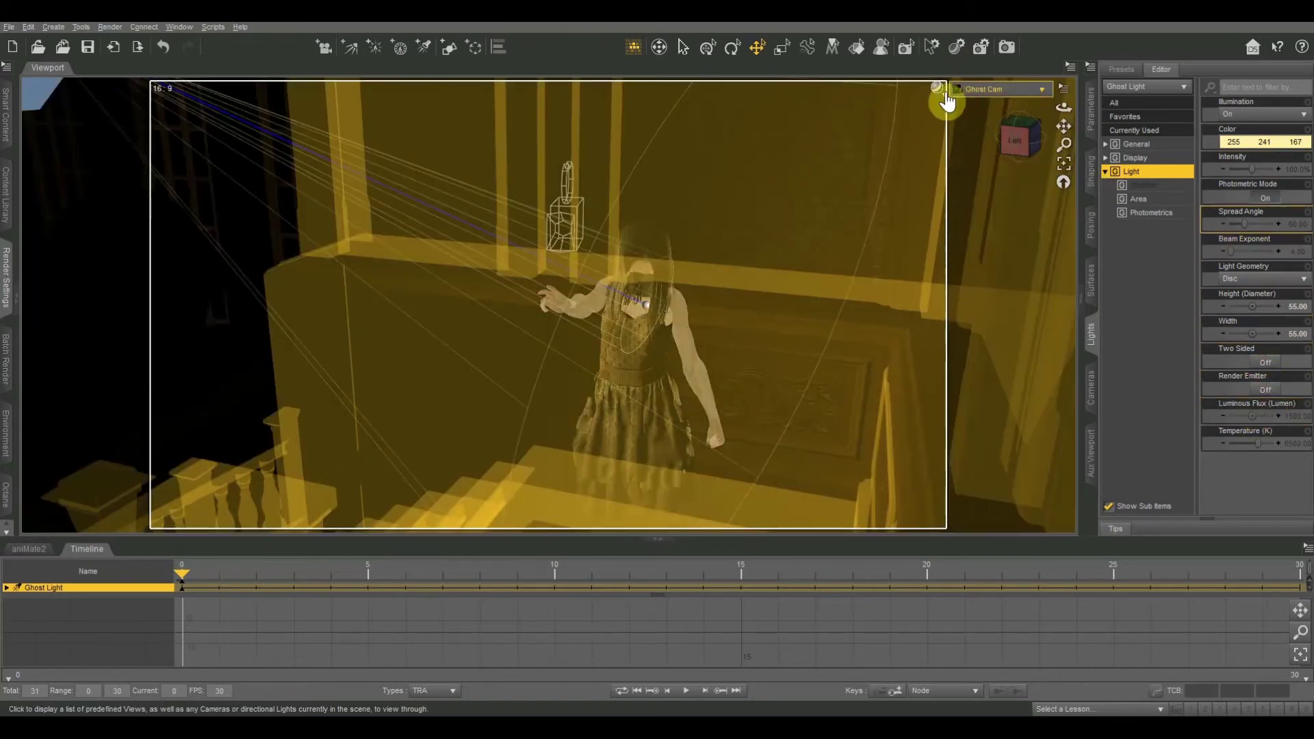
{"action": "left_click", "coordinate": [942, 88]}
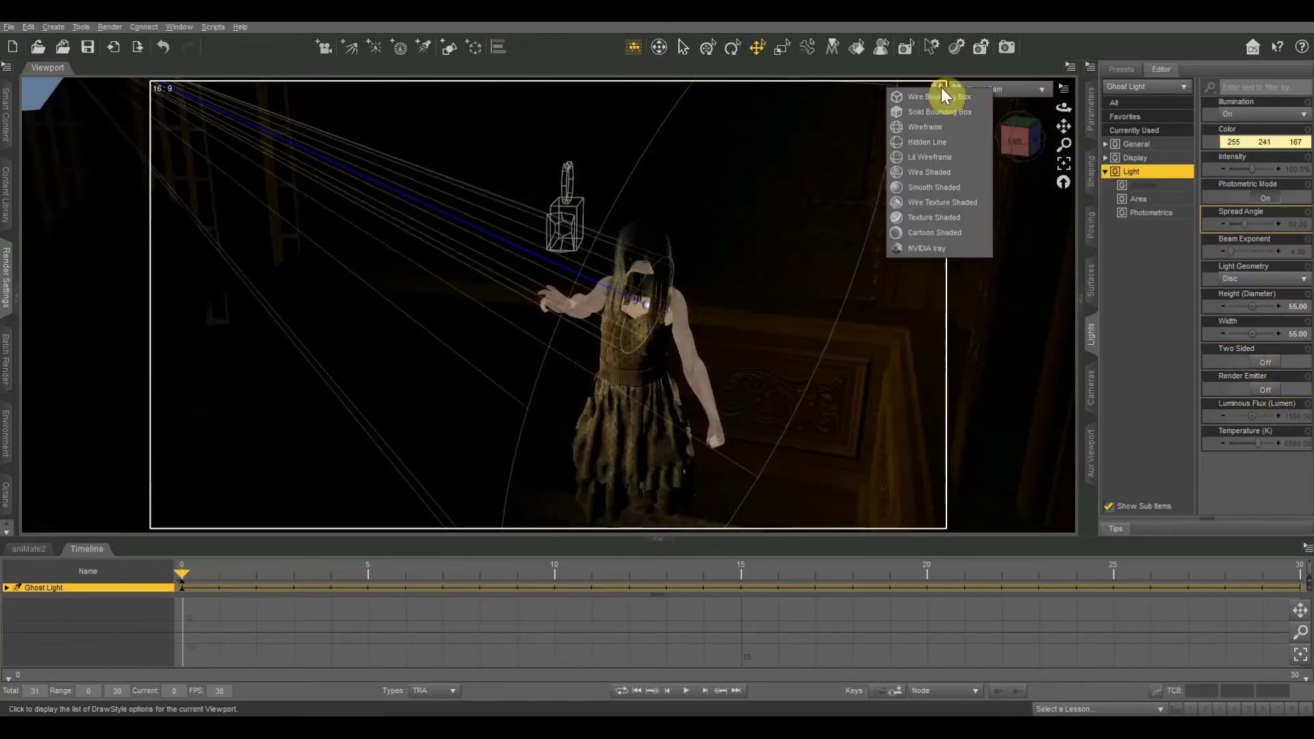
{"action": "left_click", "coordinate": [934, 250]}
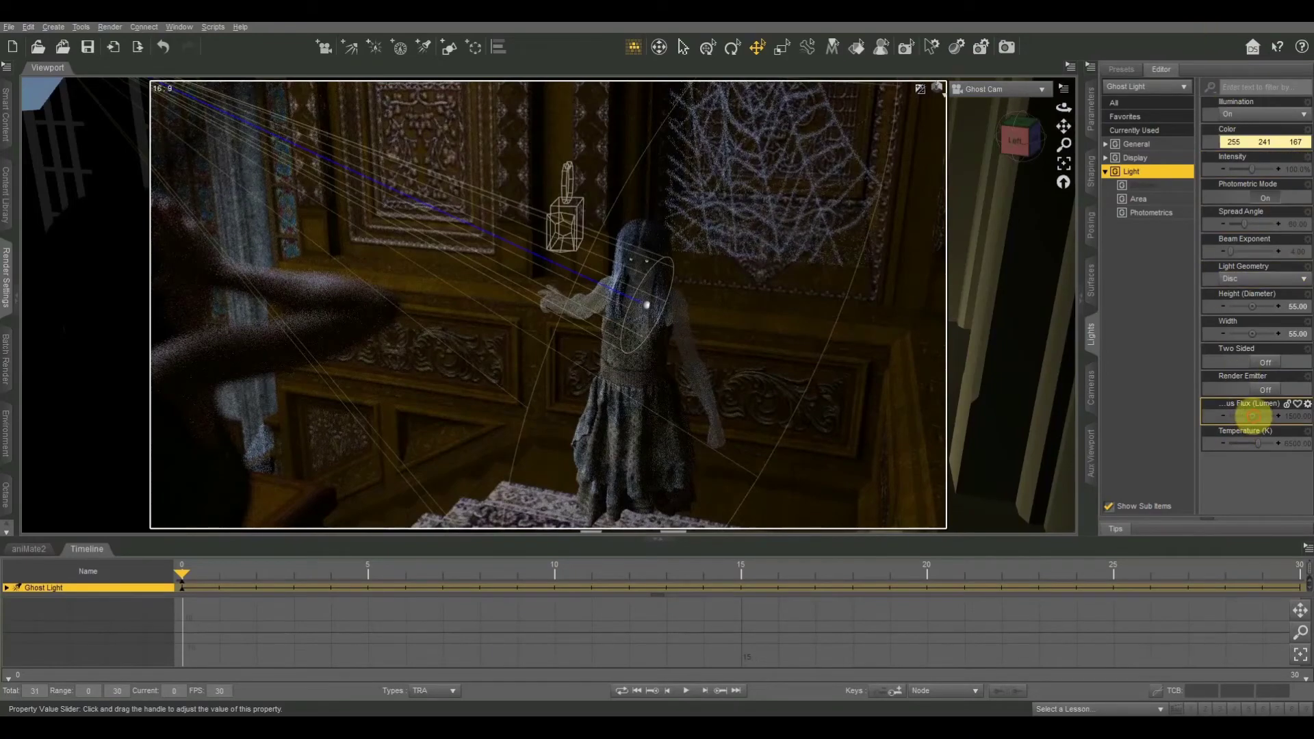
{"action": "left_click_drag", "start_coordinate": [1252, 415], "coordinate": [1309, 397]}
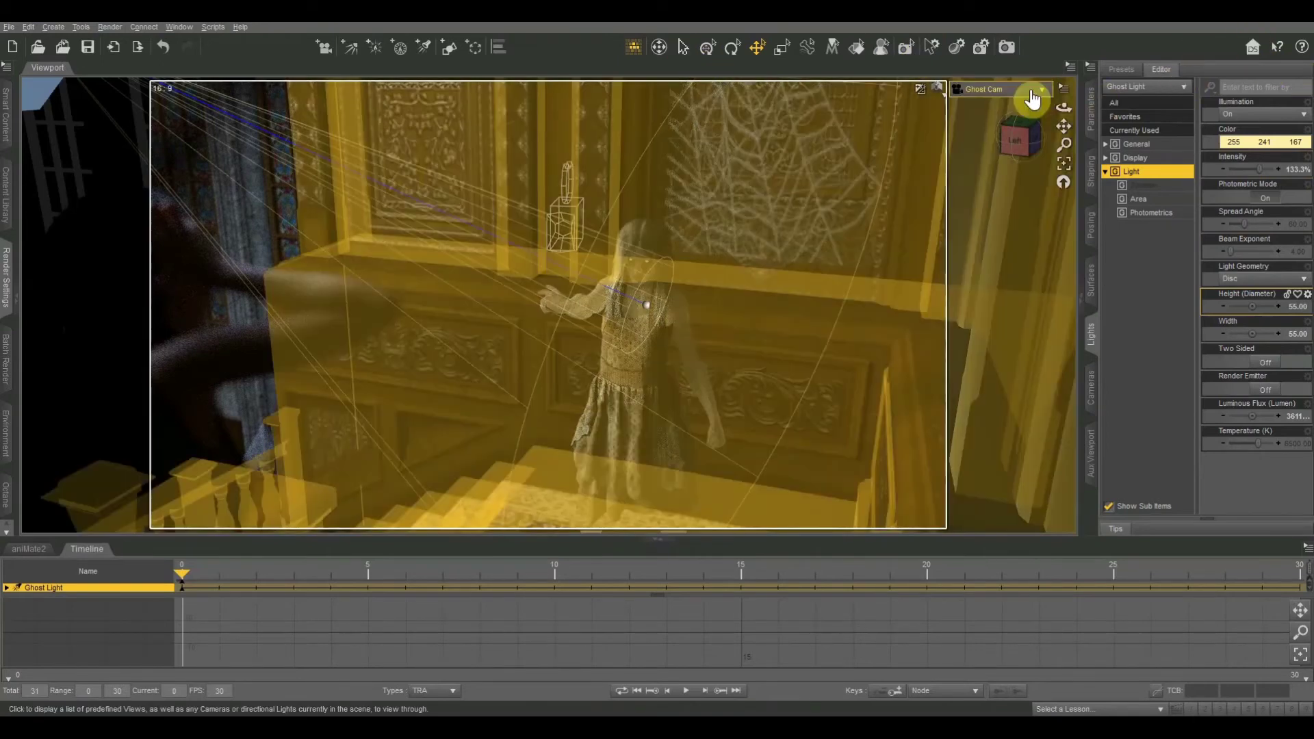
Switch the viewport to Texture Shaded, look through Girl Light and reposition it so that it aims down at the girl.
{"action": "left_click", "coordinate": [1021, 89]}
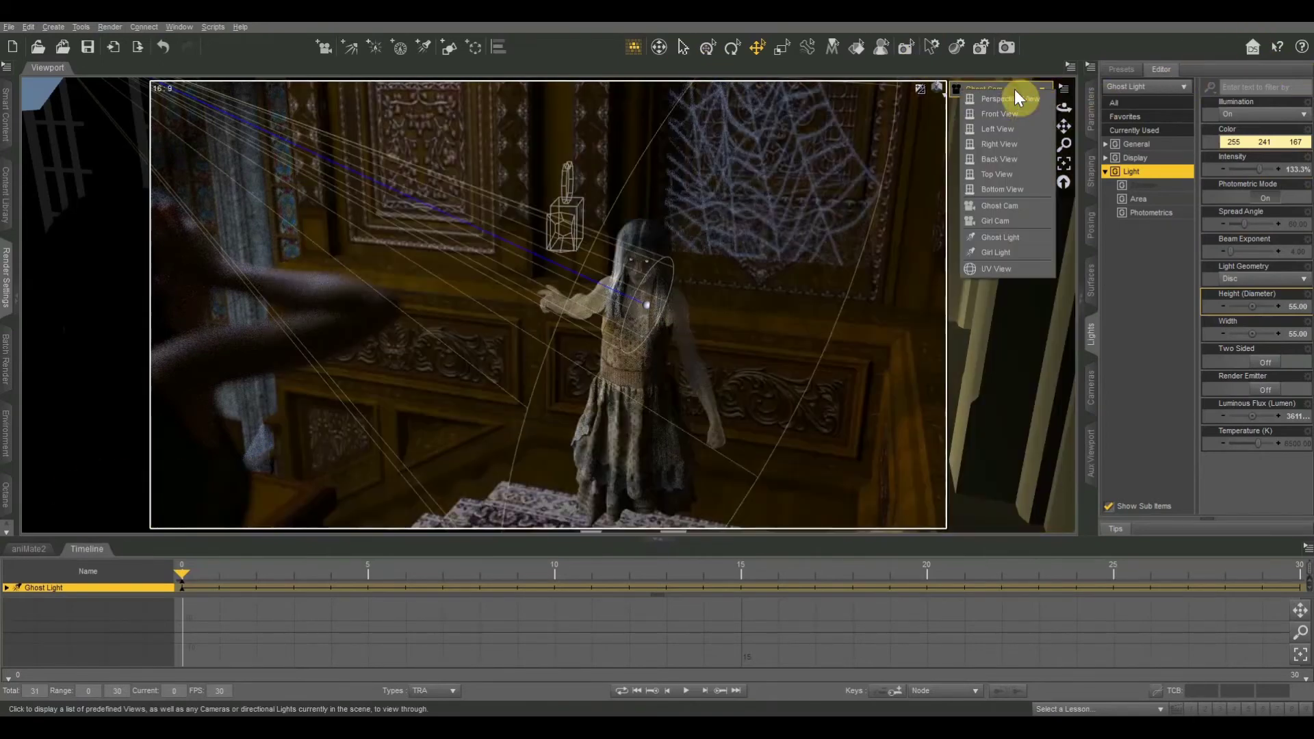
{"action": "left_click", "coordinate": [936, 88]}
{"action": "left_click", "coordinate": [933, 215]}
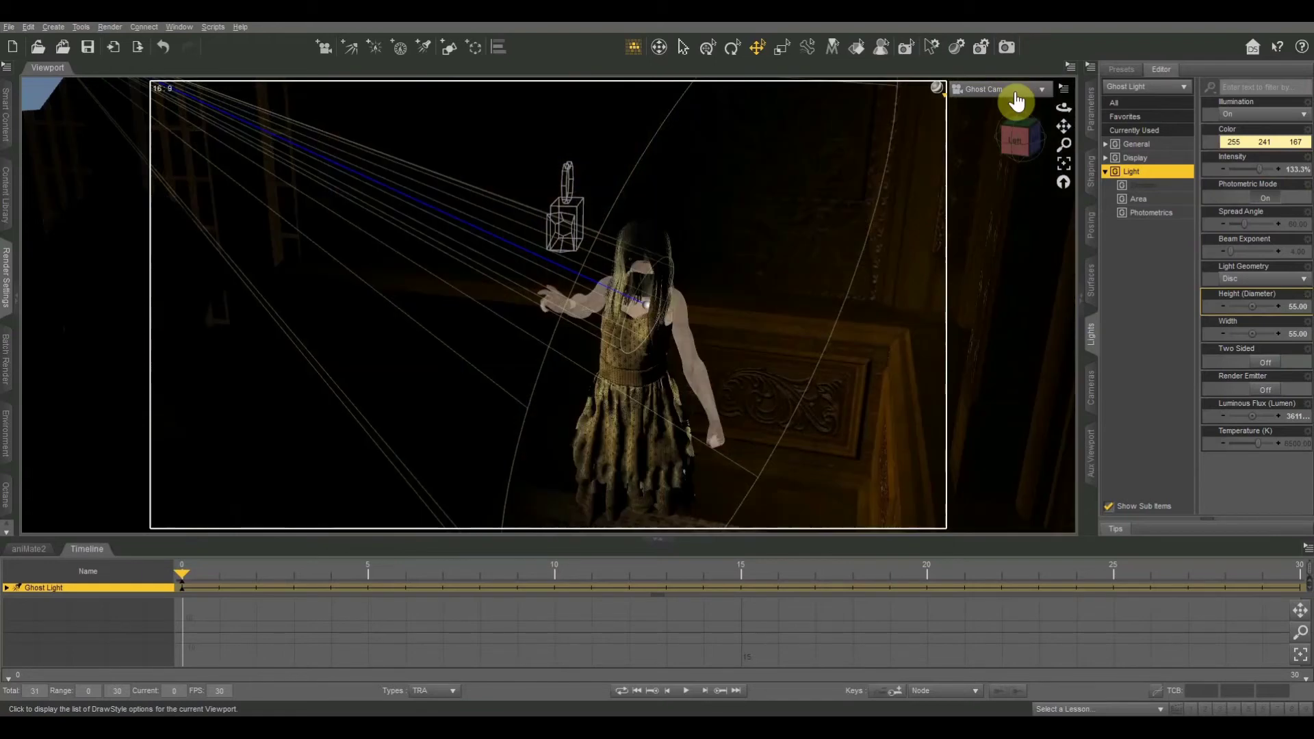
{"action": "left_click", "coordinate": [1016, 92]}
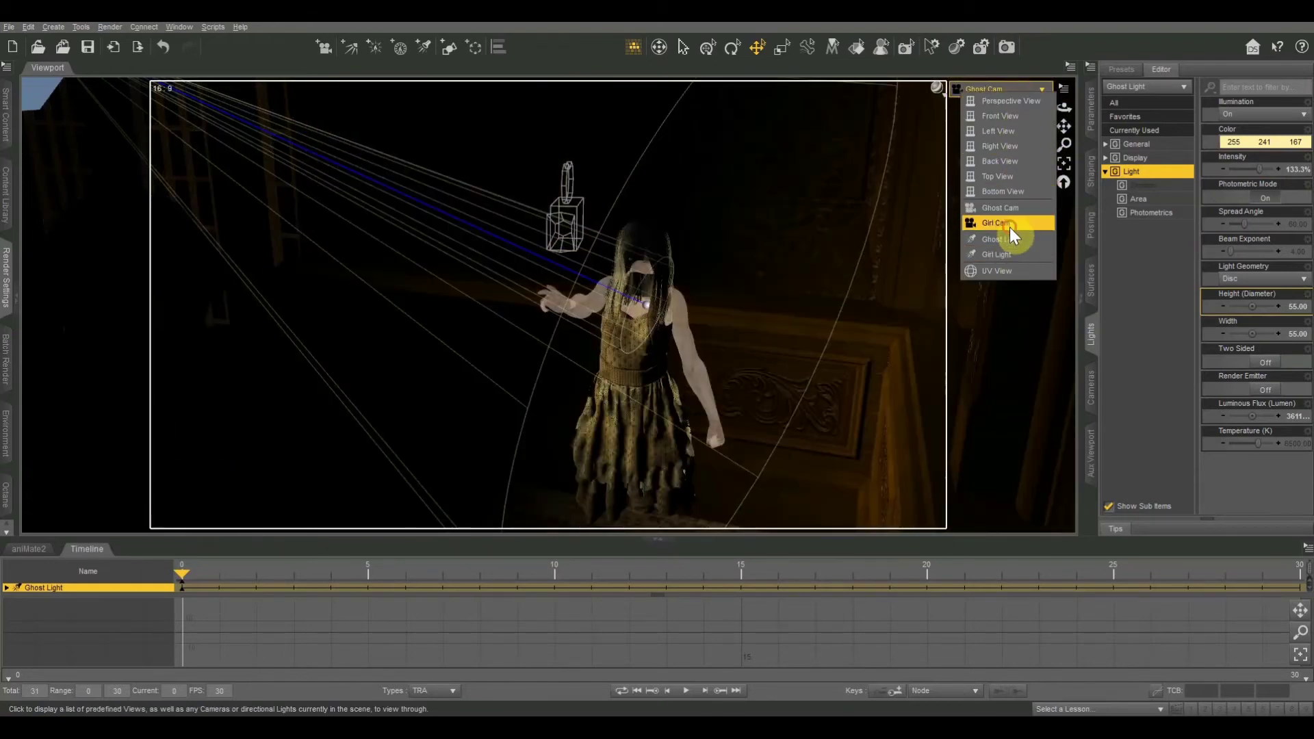
{"action": "left_click", "coordinate": [1009, 223]}
{"action": "left_click", "coordinate": [1027, 90]}
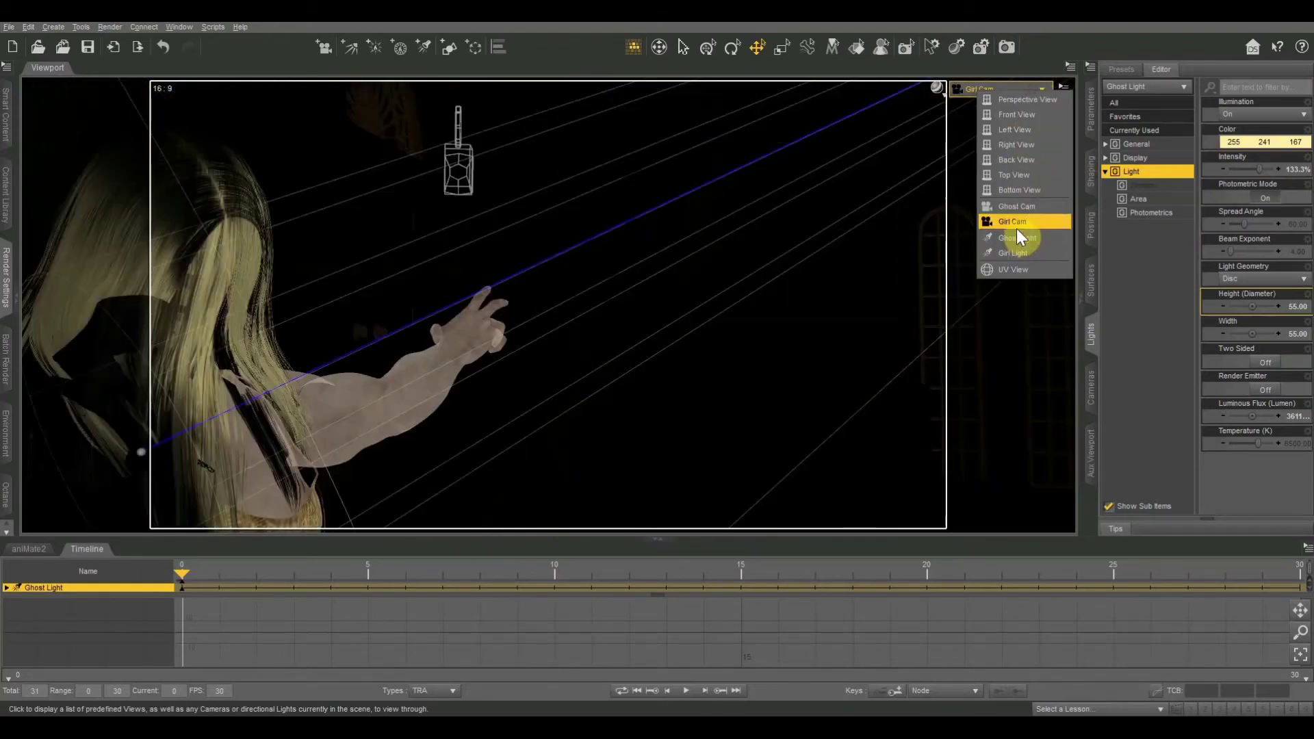
{"action": "left_click", "coordinate": [1016, 251]}
{"action": "mouse_move", "coordinate": [1064, 127]}
{"action": "left_mouse_down"}
{"action": "mouse_move", "coordinate": [1061, 139]}
{"action": "mouse_move", "coordinate": [1062, 112]}
{"action": "mouse_move", "coordinate": [1020, 133]}
{"action": "mouse_move", "coordinate": [1067, 129]}
{"action": "left_mouse_up"}
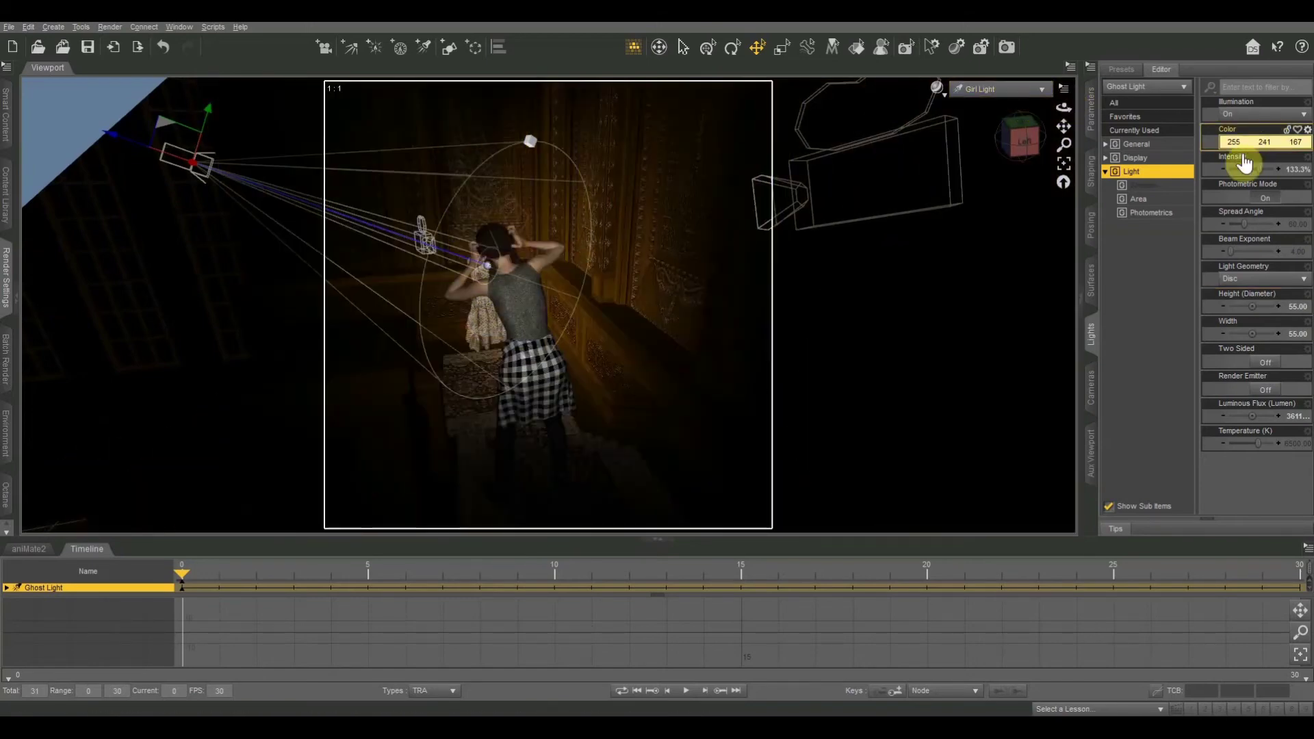
Select Girl Light for editing, set its color to light pink 255, 167, 167 and fine-tune its aim.
{"action": "left_click", "coordinate": [1132, 91]}
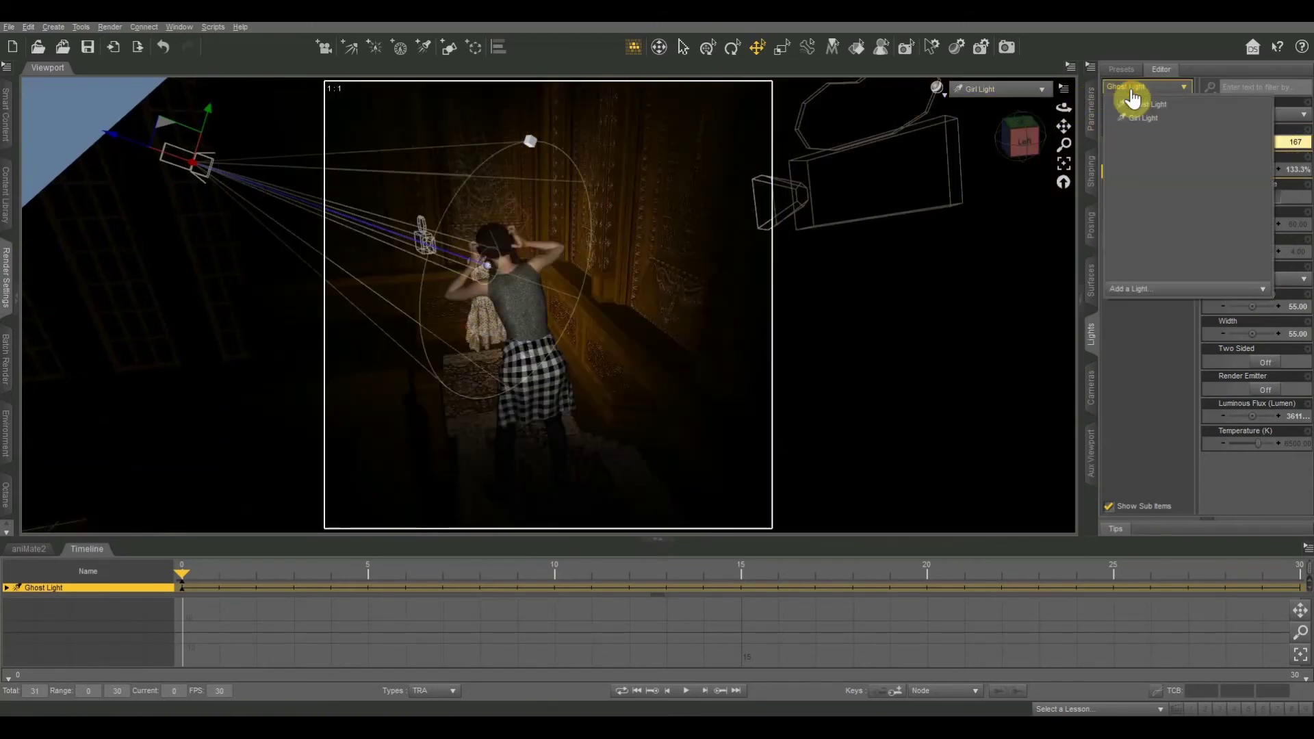
{"action": "left_click", "coordinate": [1144, 341]}
{"action": "left_click", "coordinate": [1144, 90]}
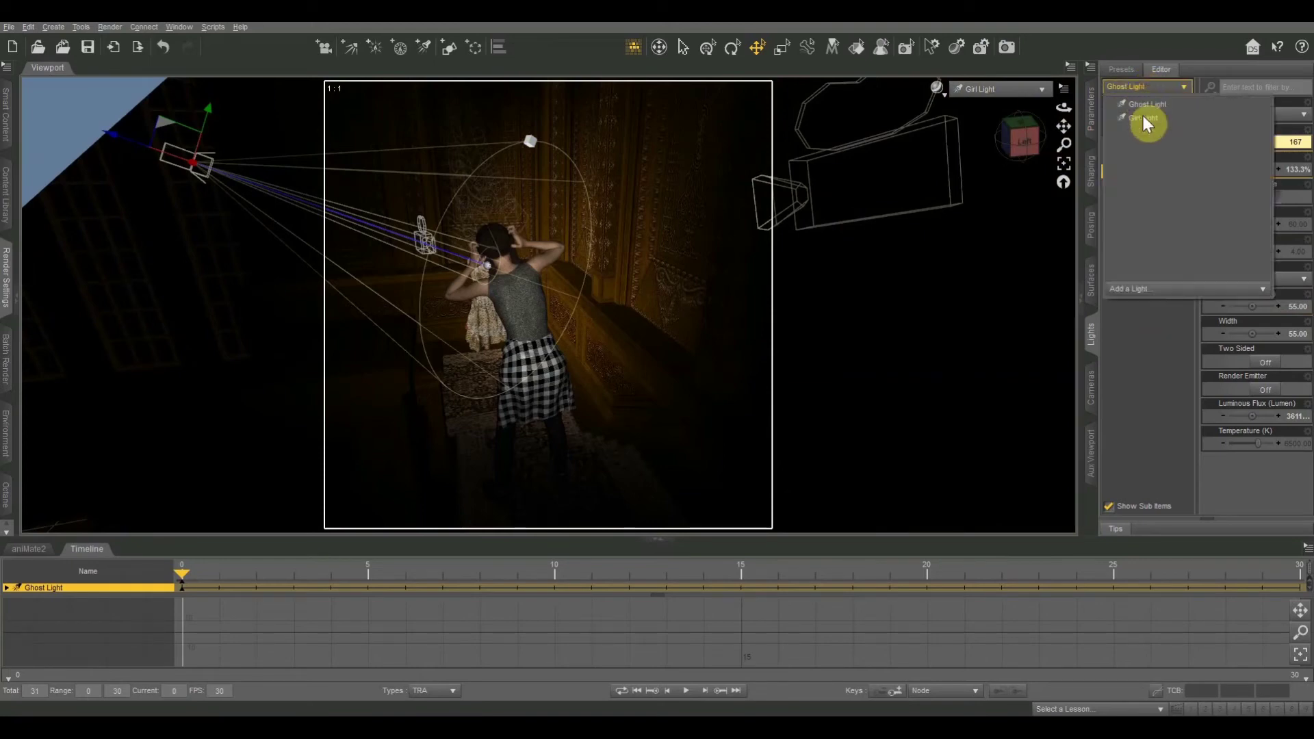
{"action": "left_click", "coordinate": [1143, 119]}
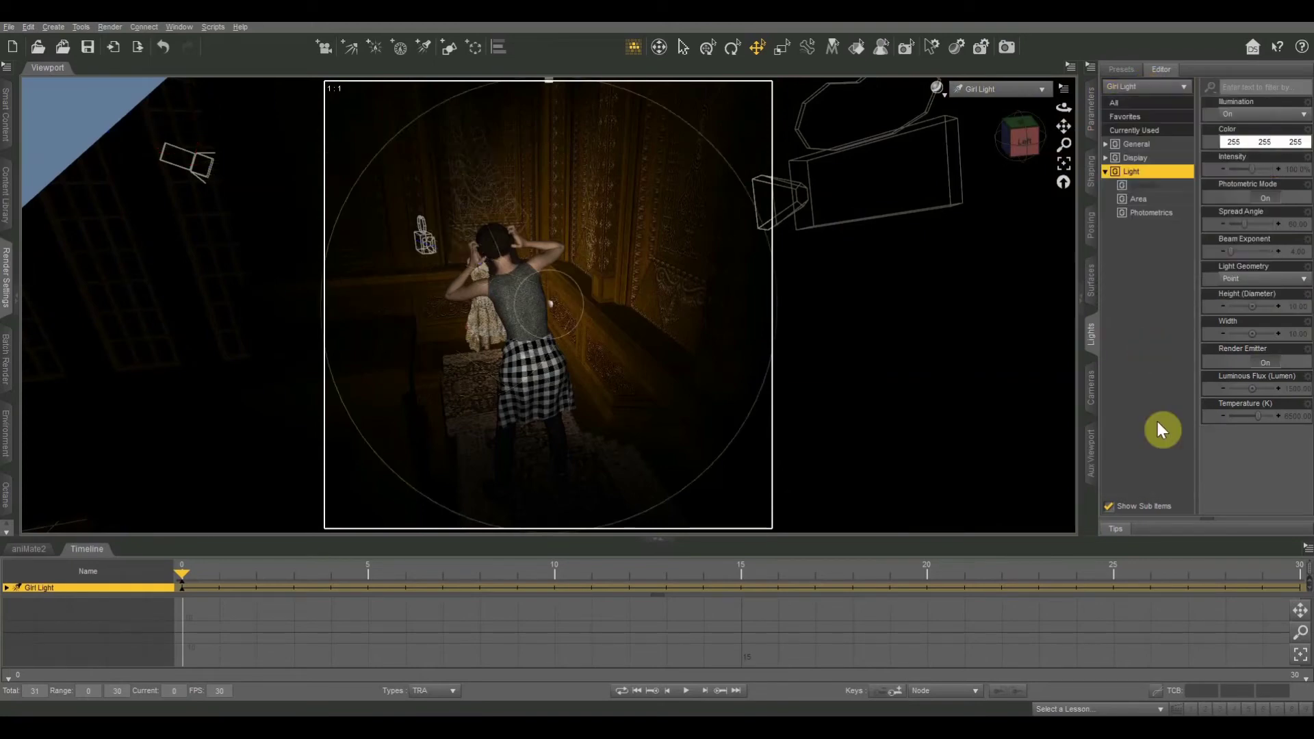
{"action": "left_click", "coordinate": [1265, 141]}
{"action": "left_click", "coordinate": [774, 358]}
{"action": "left_click_drag", "start_coordinate": [774, 357], "coordinate": [801, 360]}
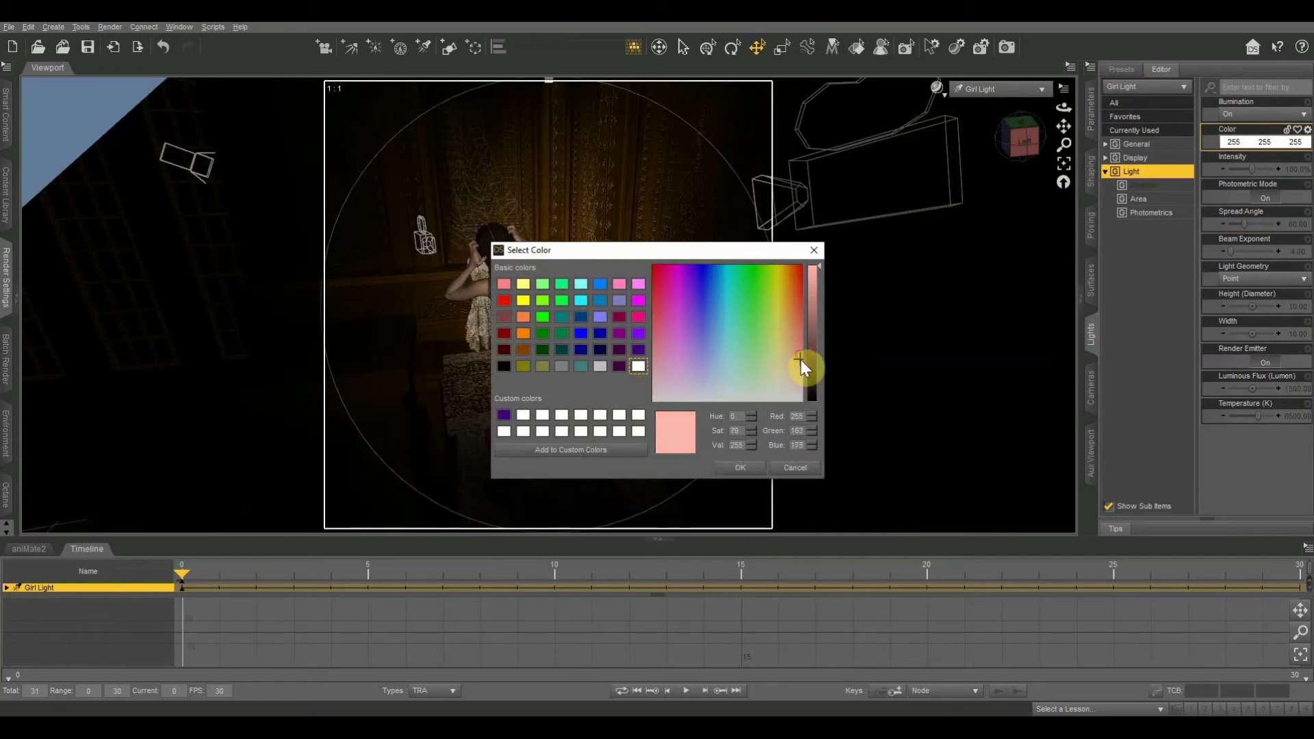
{"action": "left_click", "coordinate": [751, 467]}
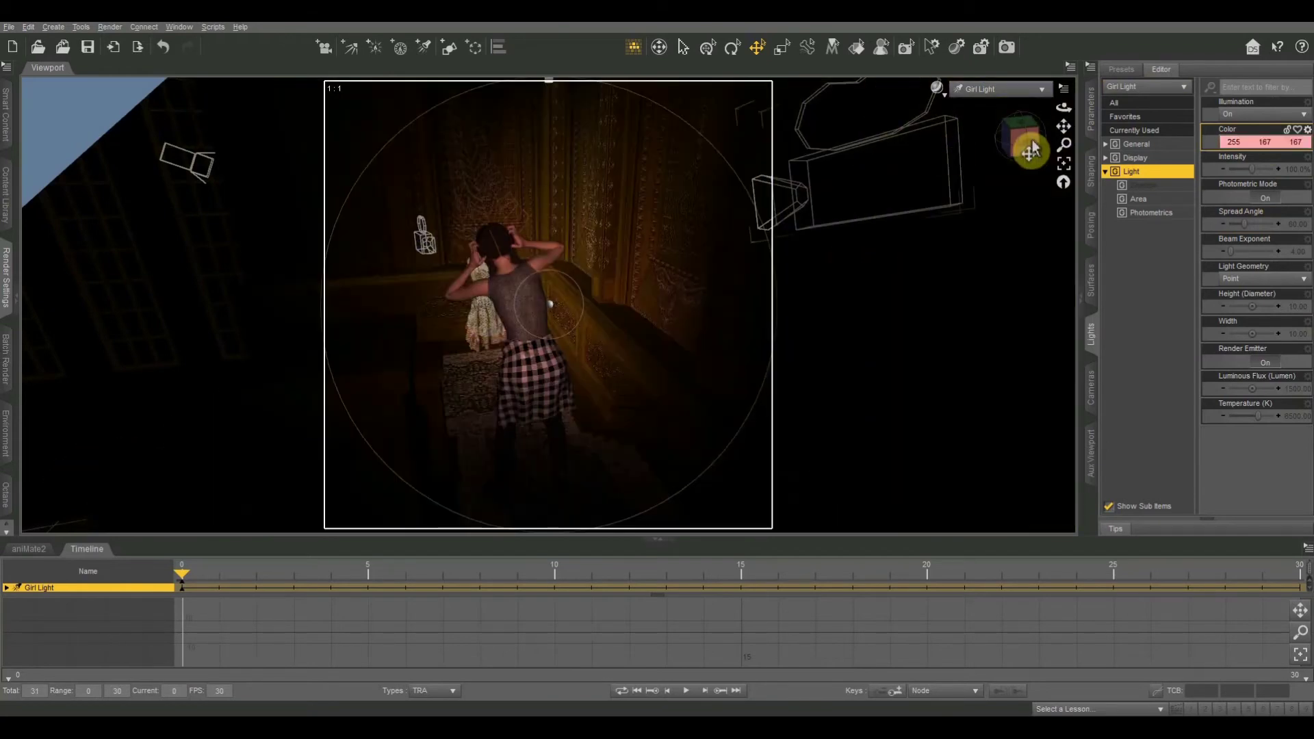
{"action": "mouse_move", "coordinate": [1066, 127]}
{"action": "left_mouse_down"}
{"action": "mouse_move", "coordinate": [1080, 123]}
{"action": "mouse_move", "coordinate": [1065, 126]}
{"action": "left_mouse_up"}
Give Girl Light a Disc geometry with height and width of 55, and turn its Render Emitter off.
{"action": "left_click", "coordinate": [1263, 279]}
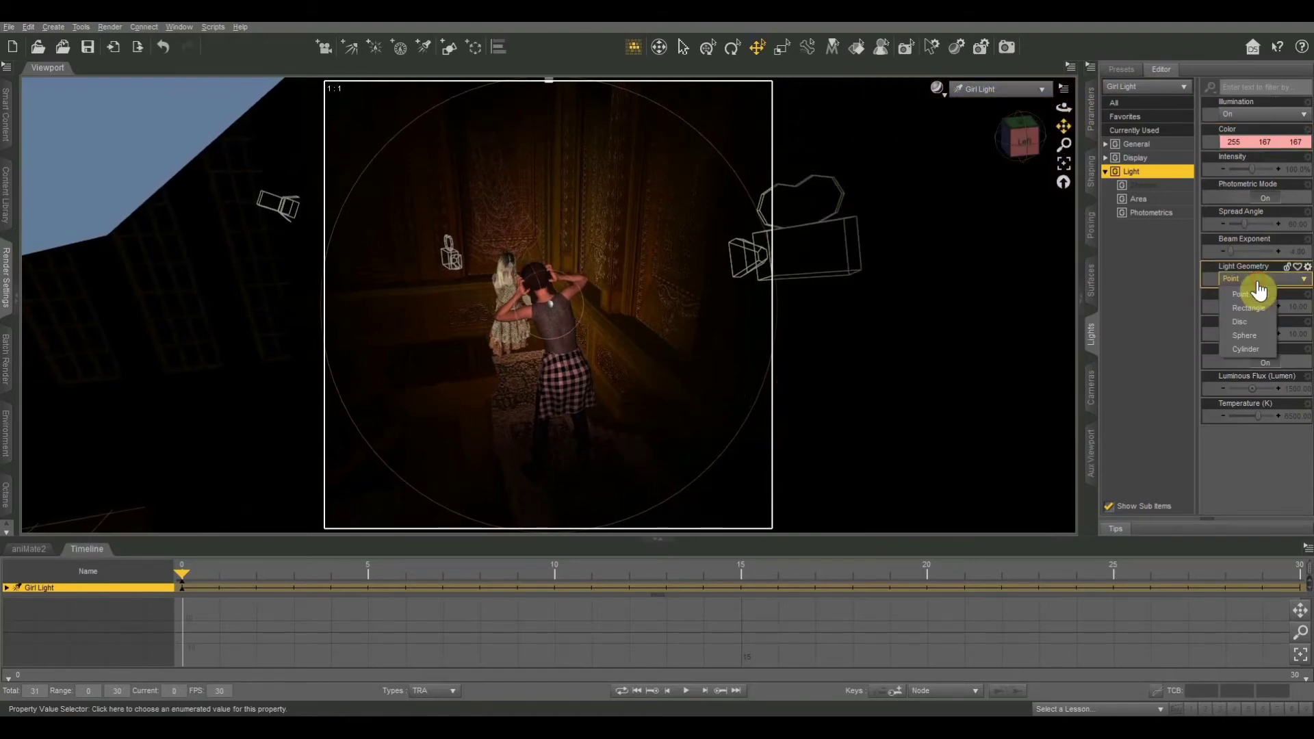
{"action": "left_click", "coordinate": [1248, 322]}
{"action": "left_click", "coordinate": [1295, 309]}
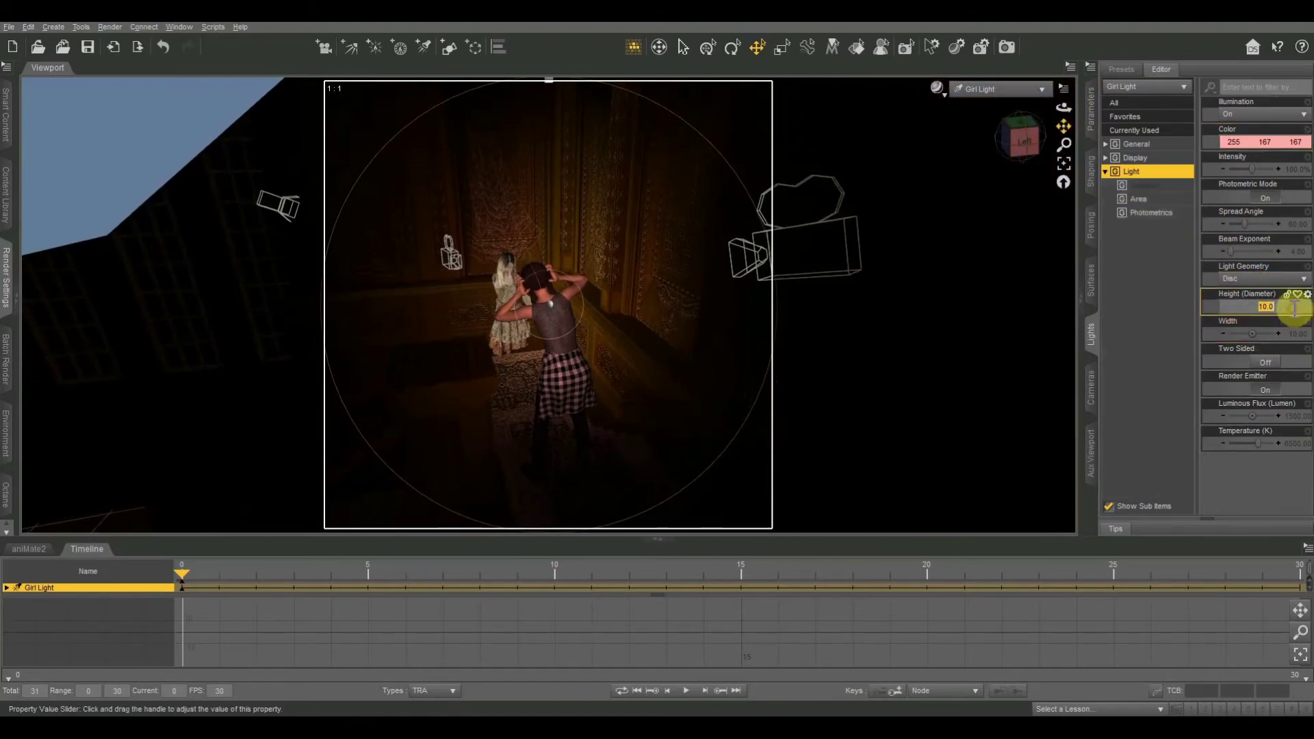
{"action": "type", "text": "55"}
{"action": "key", "text": "Return"}
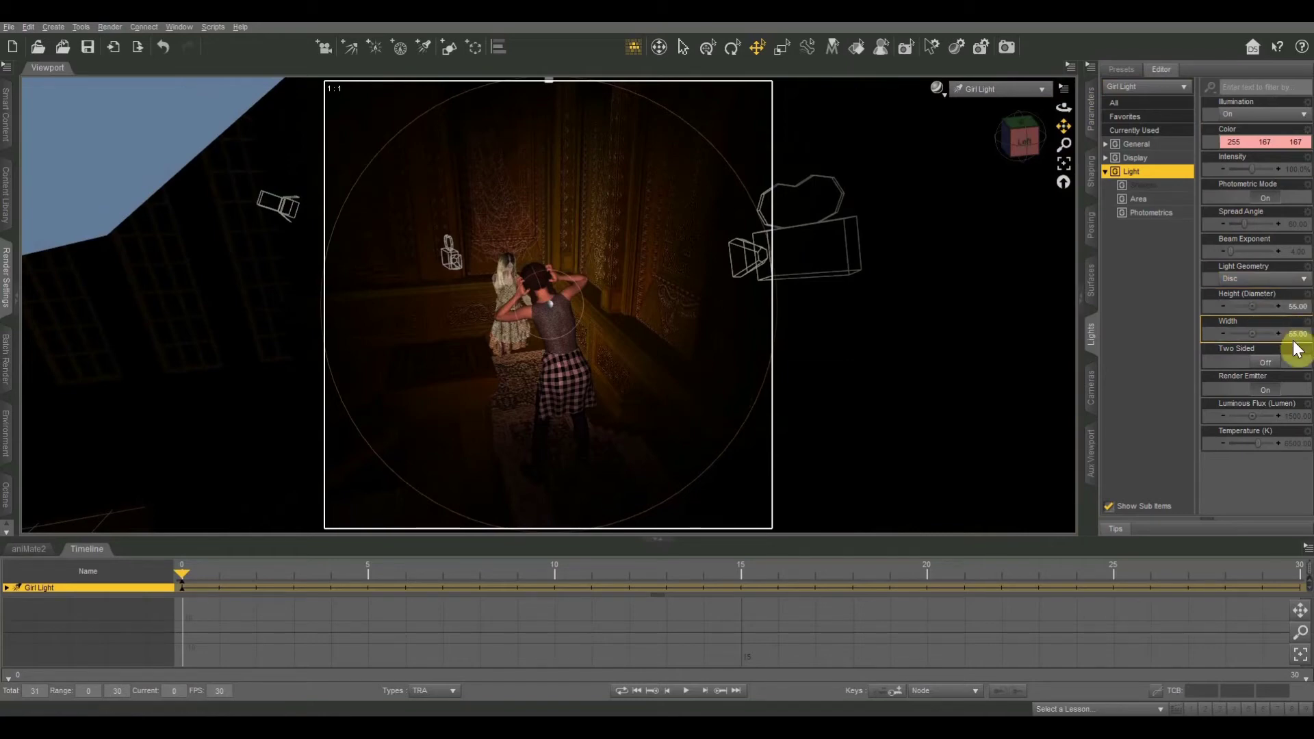
{"action": "left_click", "coordinate": [1266, 389]}
{"action": "left_click", "coordinate": [1271, 378]}
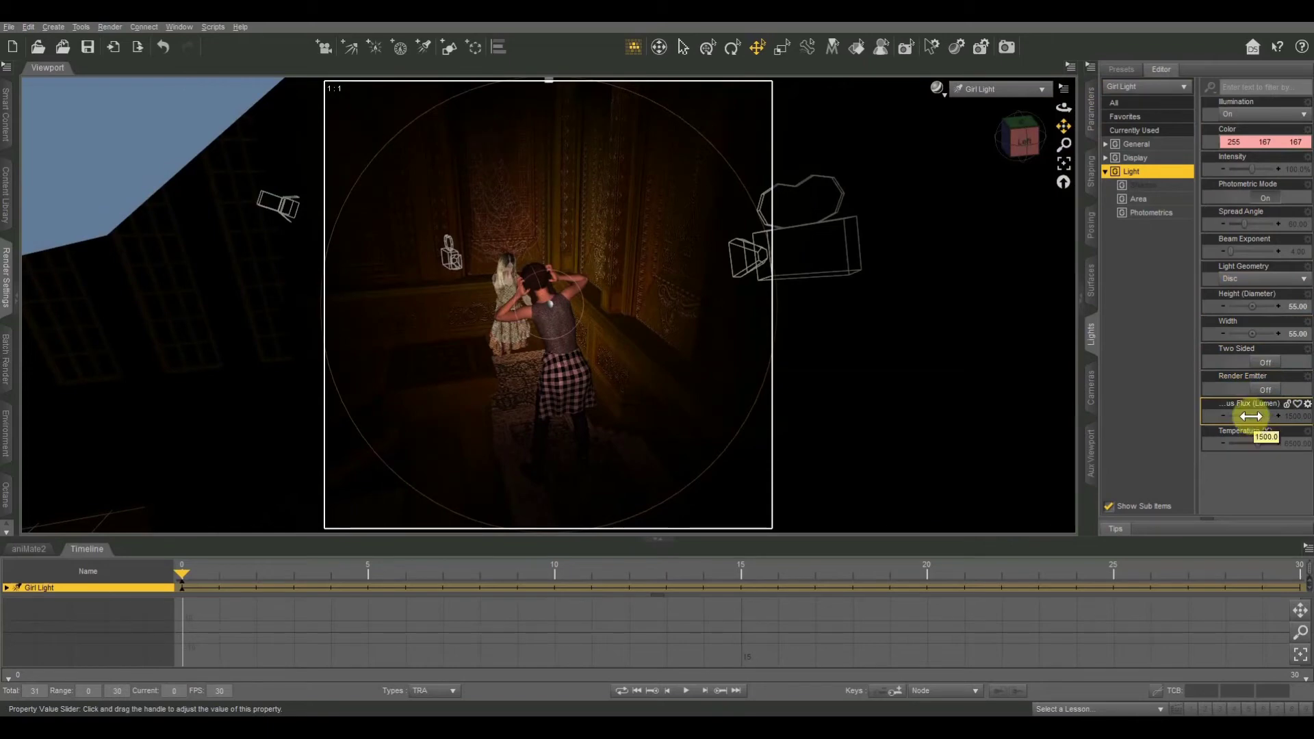
Raise Girl Light's Luminous Flux, set its Temperature to 5909.09, and preview Girl Cam in NVIDIA Iray.
{"action": "left_click_drag", "start_coordinate": [1252, 415], "coordinate": [1253, 413]}
{"action": "left_click", "coordinate": [1258, 443]}
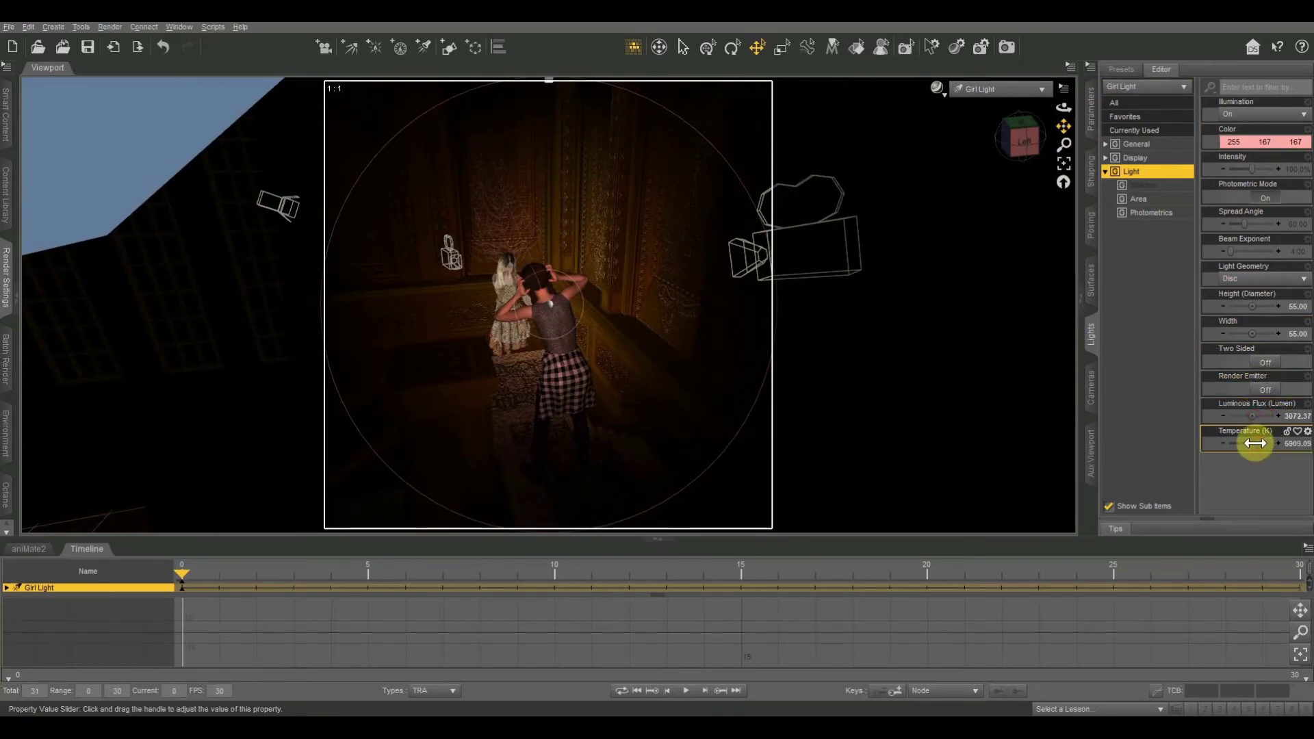
{"action": "left_click", "coordinate": [1005, 90]}
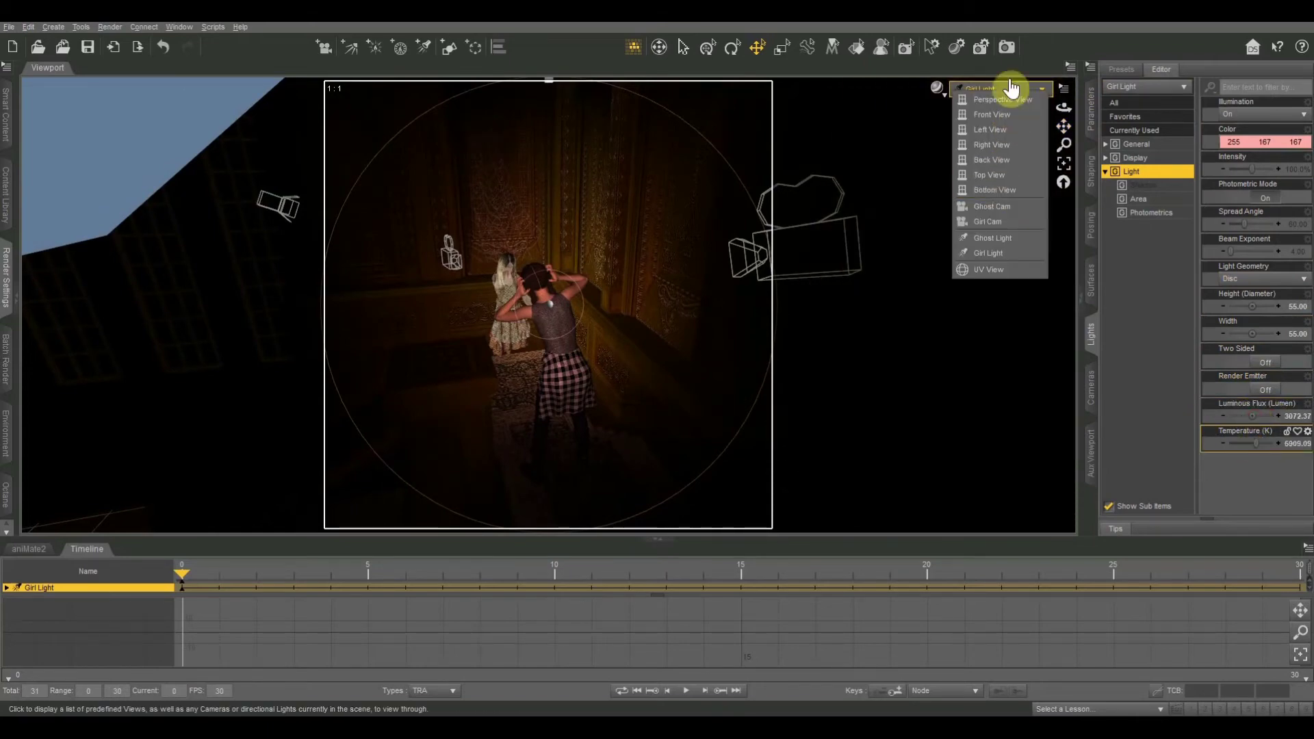
{"action": "left_click", "coordinate": [994, 207]}
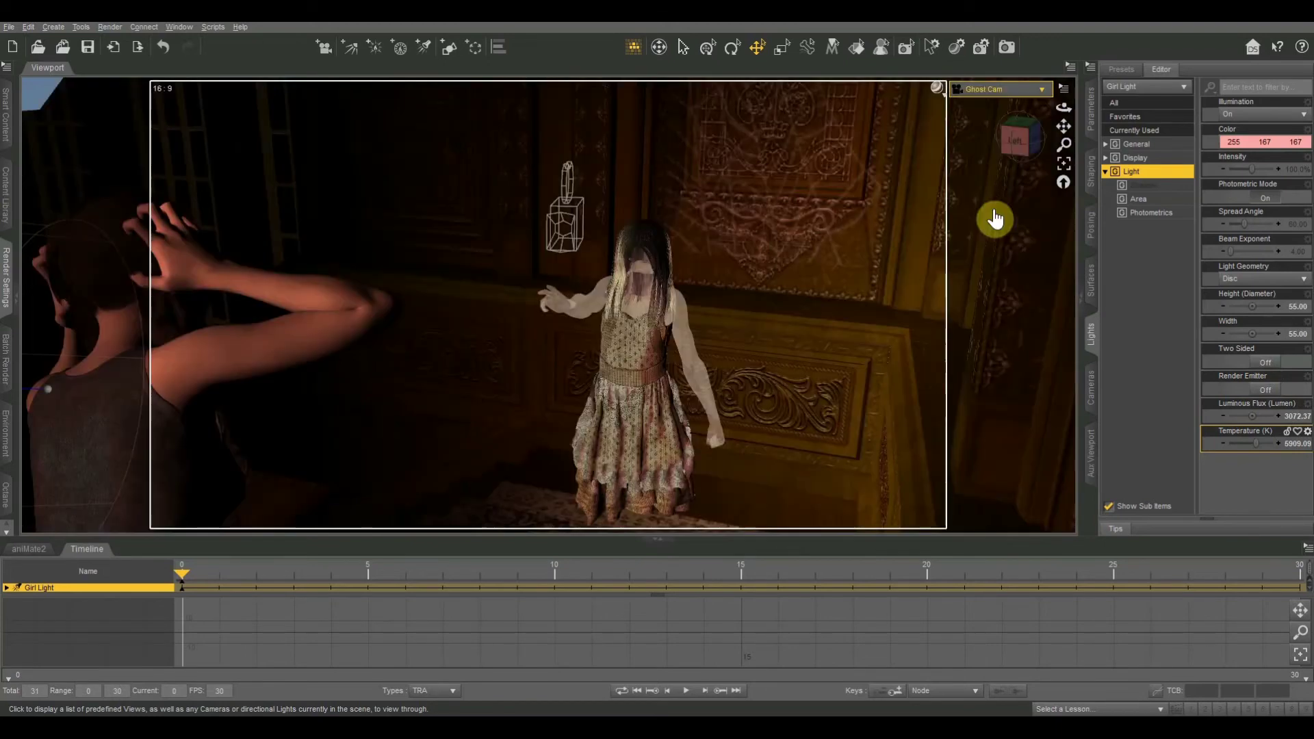
{"action": "left_click", "coordinate": [1001, 101]}
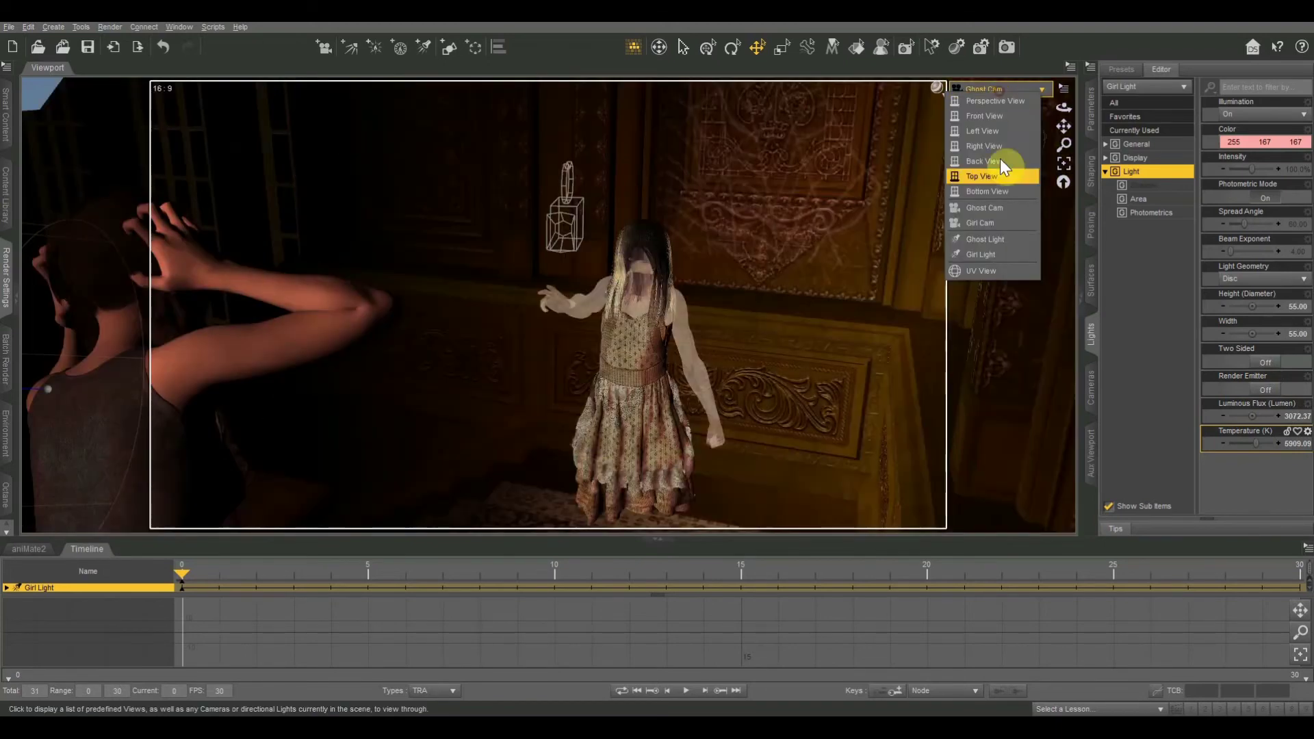
{"action": "left_click", "coordinate": [1006, 226]}
{"action": "left_click", "coordinate": [939, 93]}
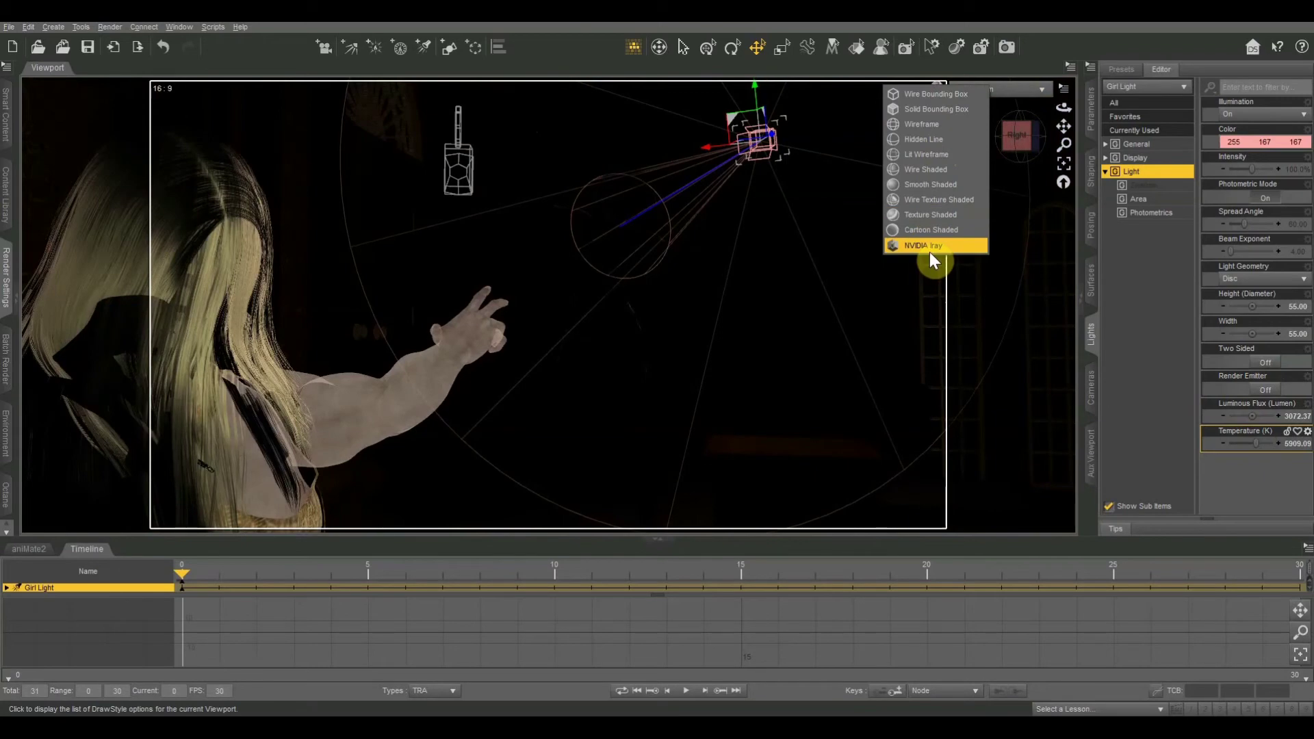
{"action": "left_click", "coordinate": [929, 252]}
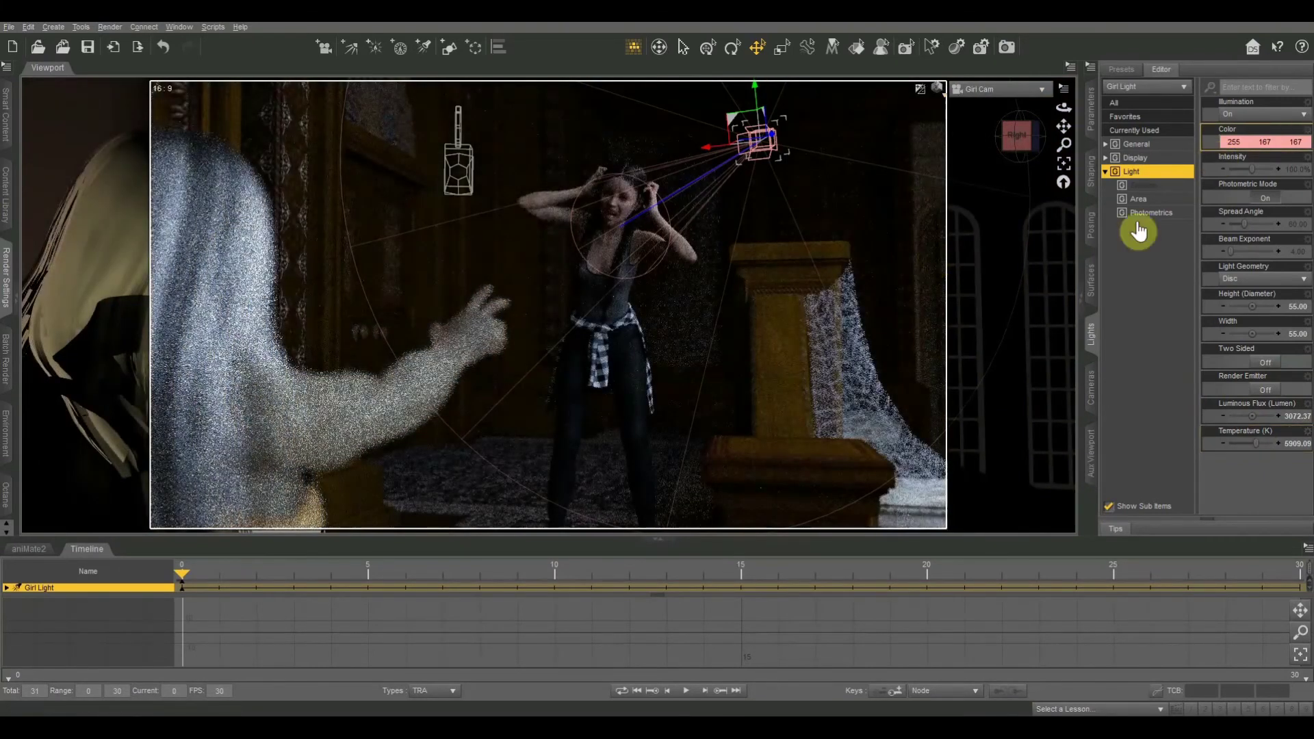
Increase Girl Light's Luminous Flux to 40000 to brighten the girl.
{"action": "left_click_drag", "start_coordinate": [1251, 417], "coordinate": [1261, 416]}
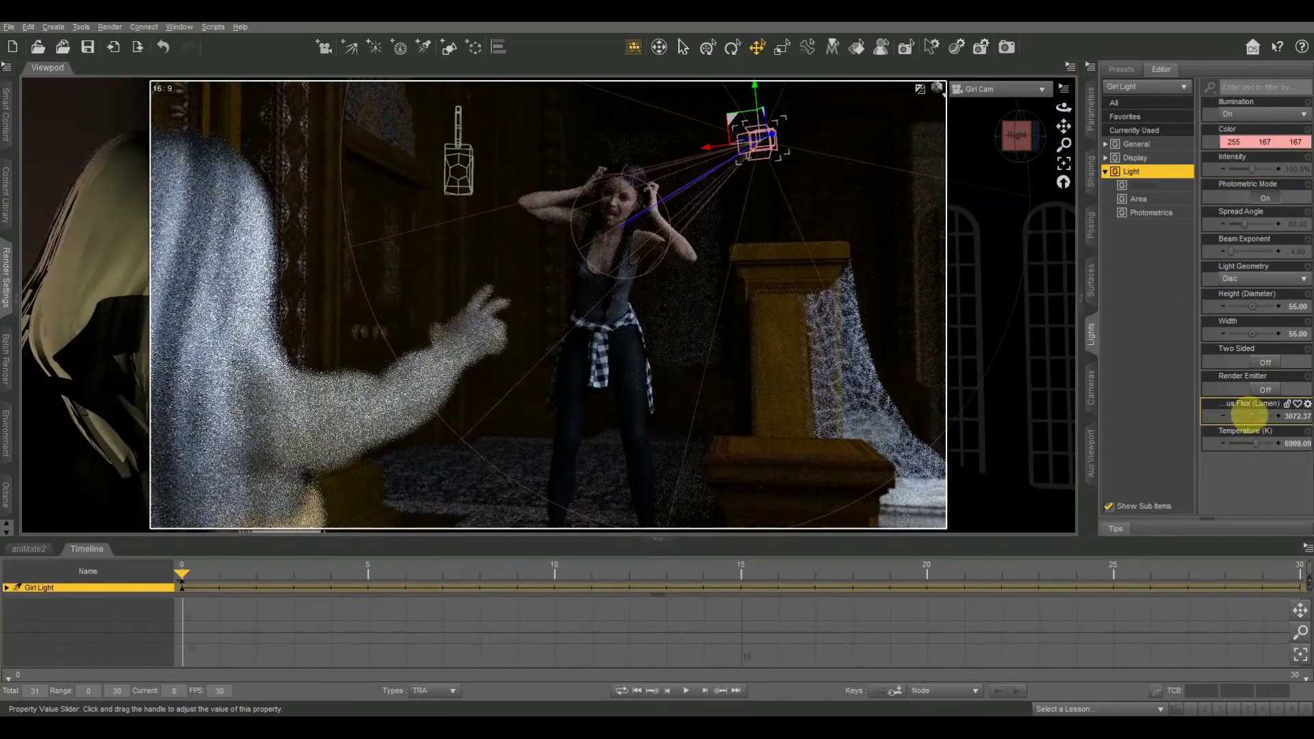
{"action": "left_click_drag", "start_coordinate": [1313, 483], "coordinate": [1252, 415]}
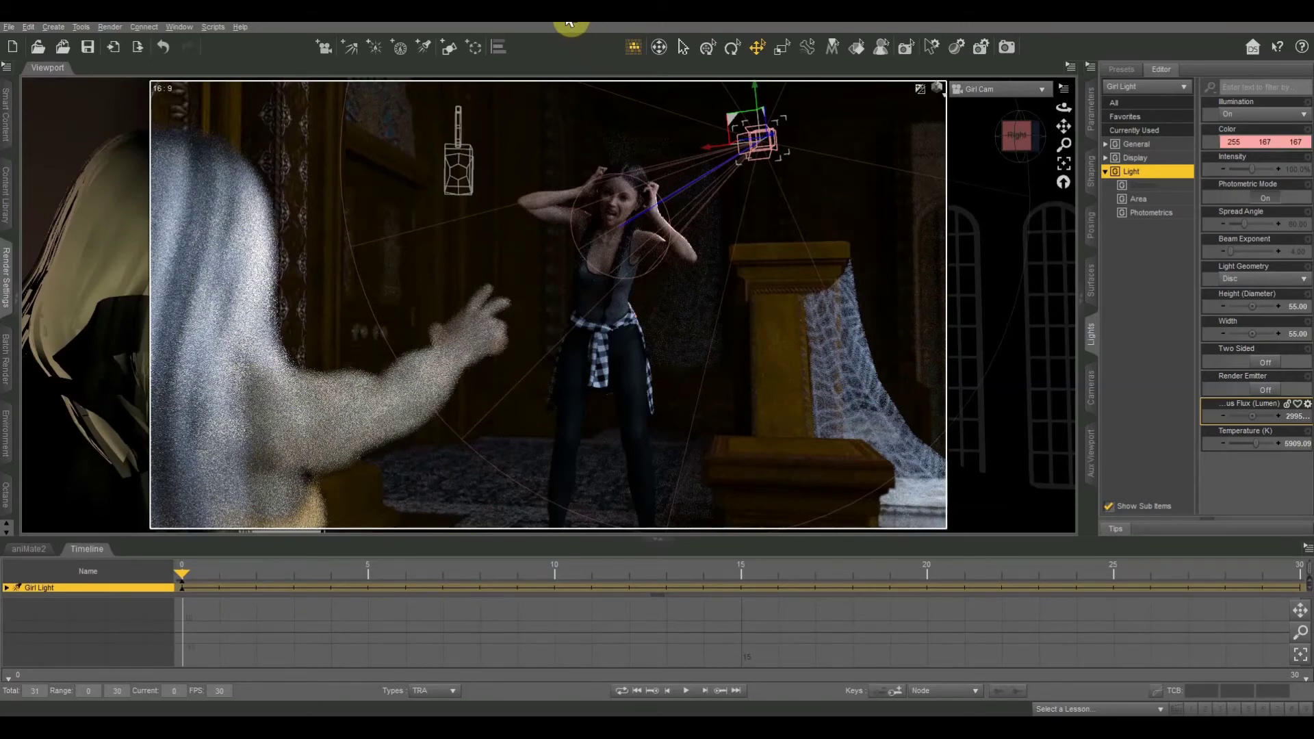
{"action": "left_click", "coordinate": [1296, 415]}
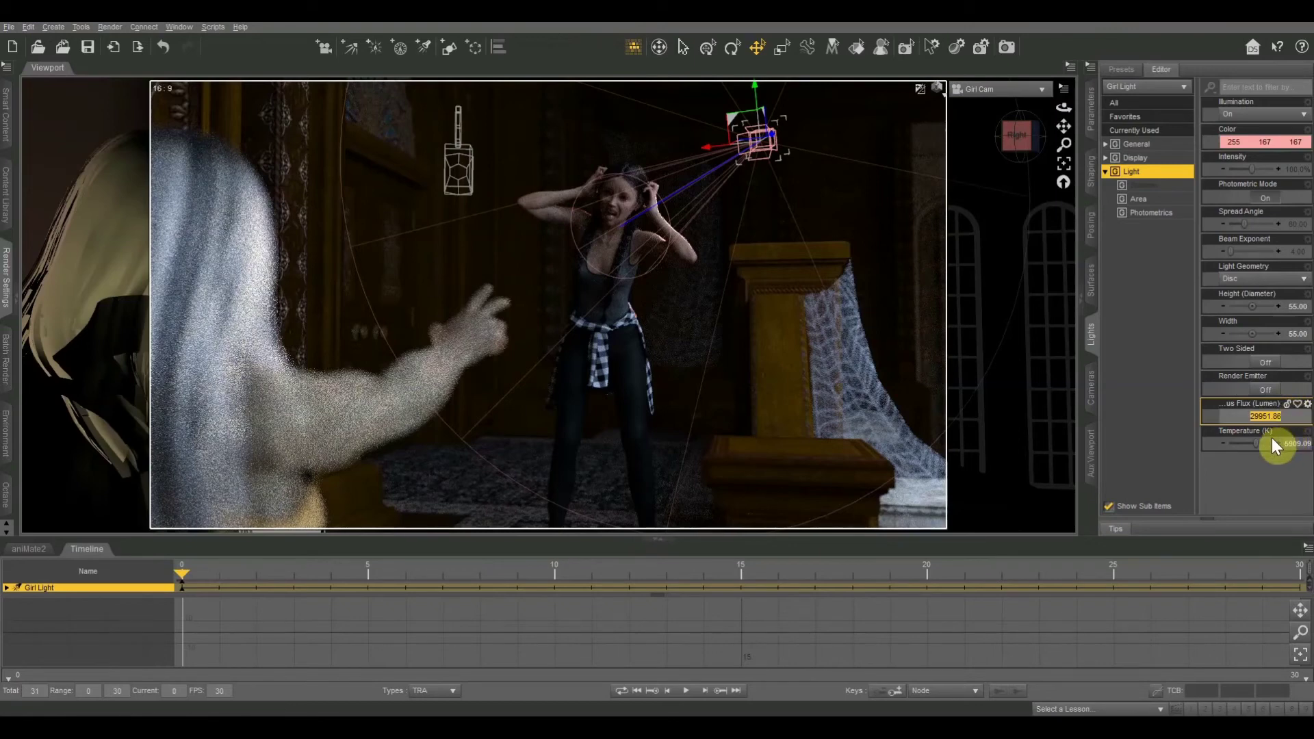
{"action": "double_click", "coordinate": [1262, 415]}
{"action": "type", "text": "4000"}
{"action": "key", "text": "Return"}
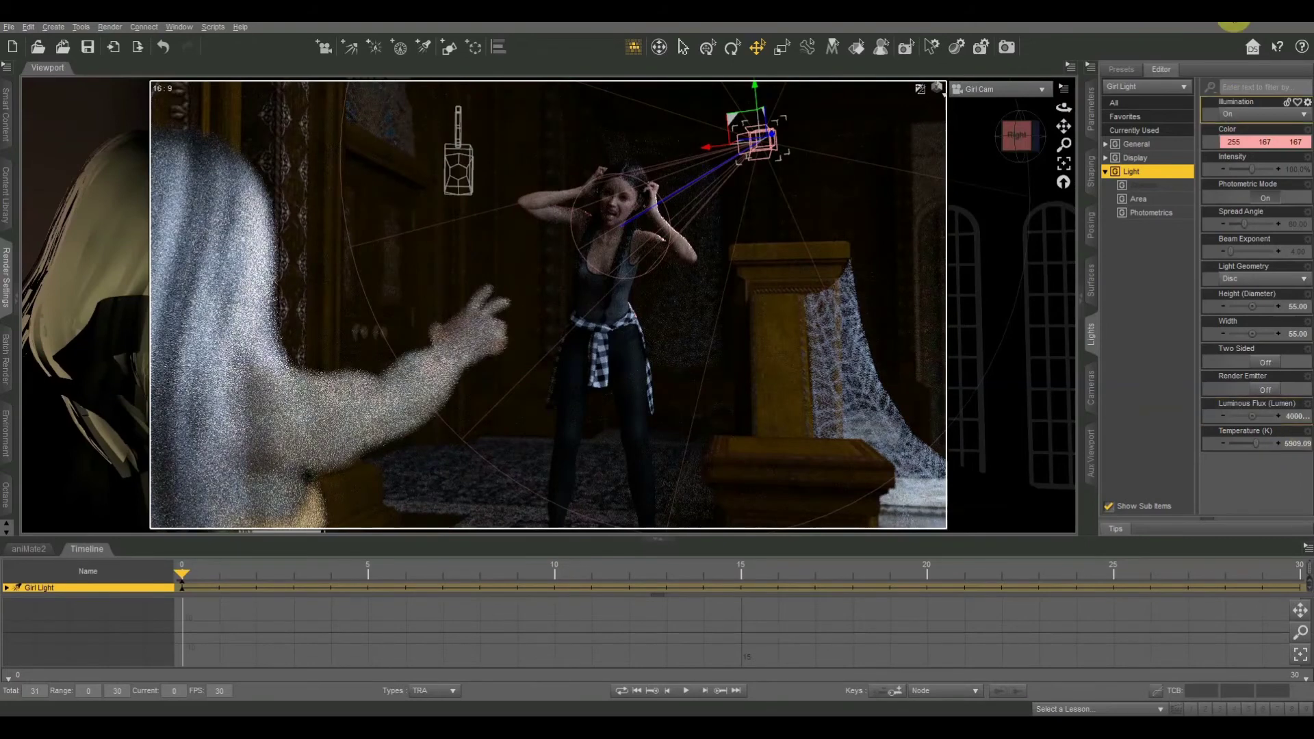
Set Girl Light's color to light blue 133, 170, 255 and its Temperature to 7424.24.
{"action": "left_click", "coordinate": [1250, 142]}
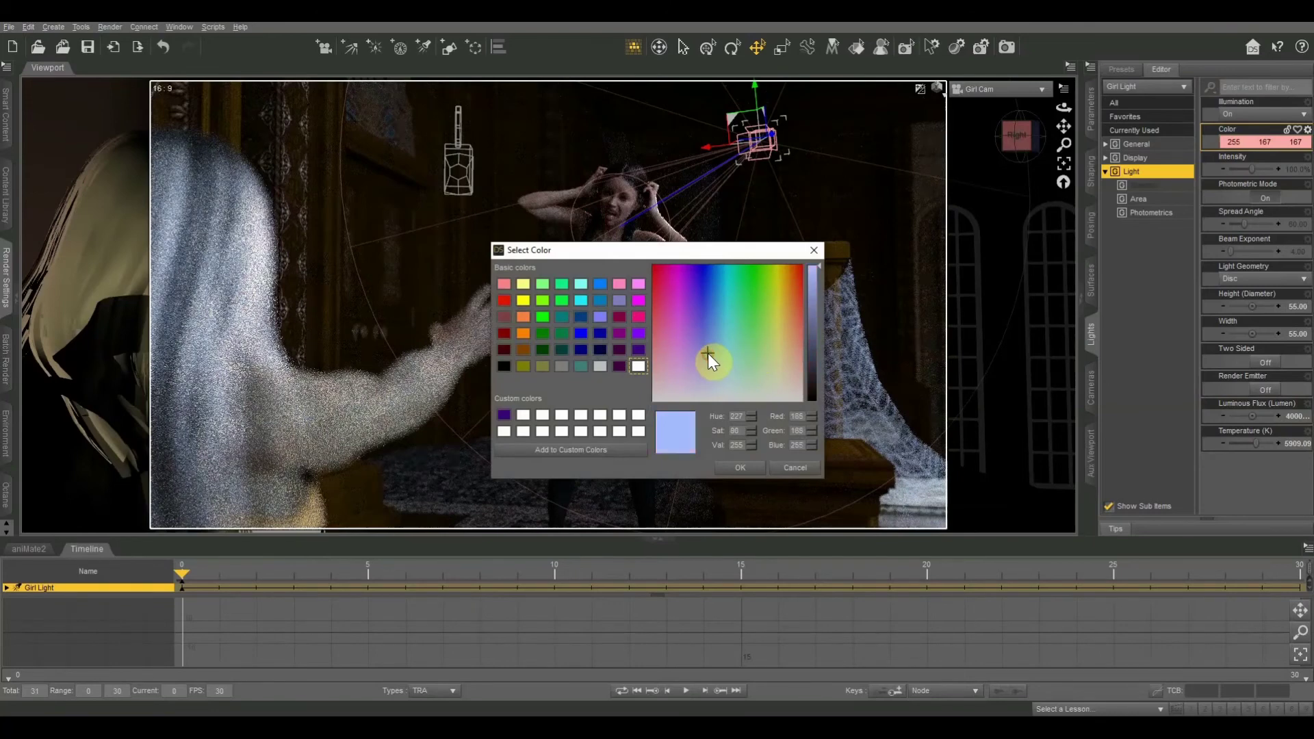
{"action": "left_click_drag", "start_coordinate": [708, 353], "coordinate": [709, 335]}
{"action": "left_click", "coordinate": [742, 471]}
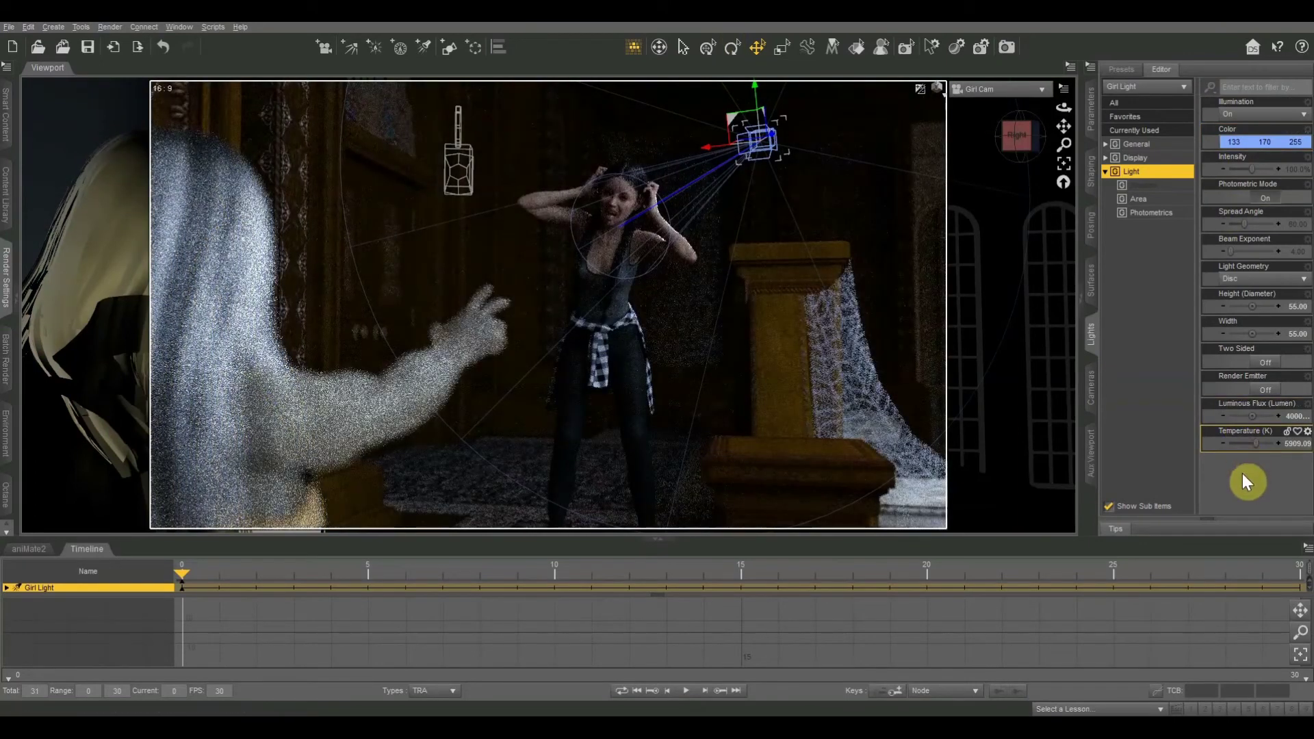
{"action": "left_click_drag", "start_coordinate": [1257, 443], "coordinate": [1229, 482]}
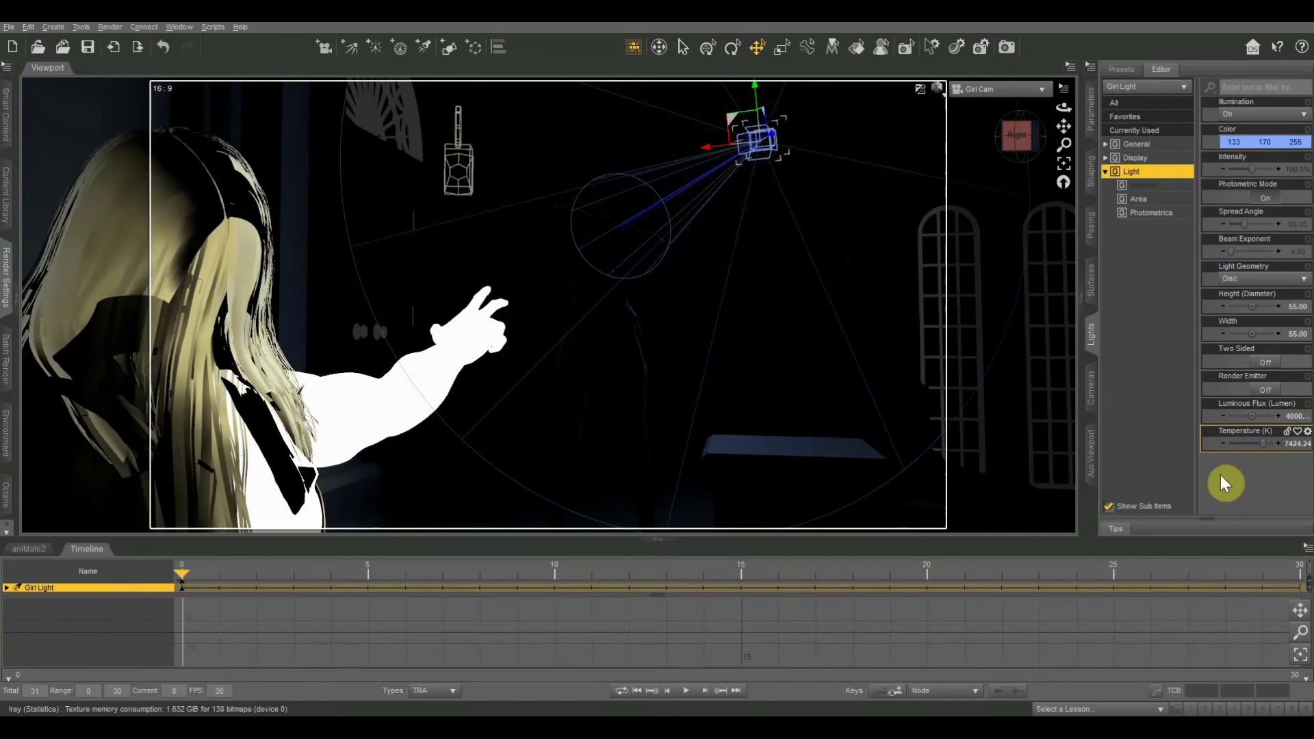
Look through Girl Light, move it closer to above the girl, and check the lighting from Girl Cam in the Iray preview.
{"action": "left_click", "coordinate": [971, 89]}
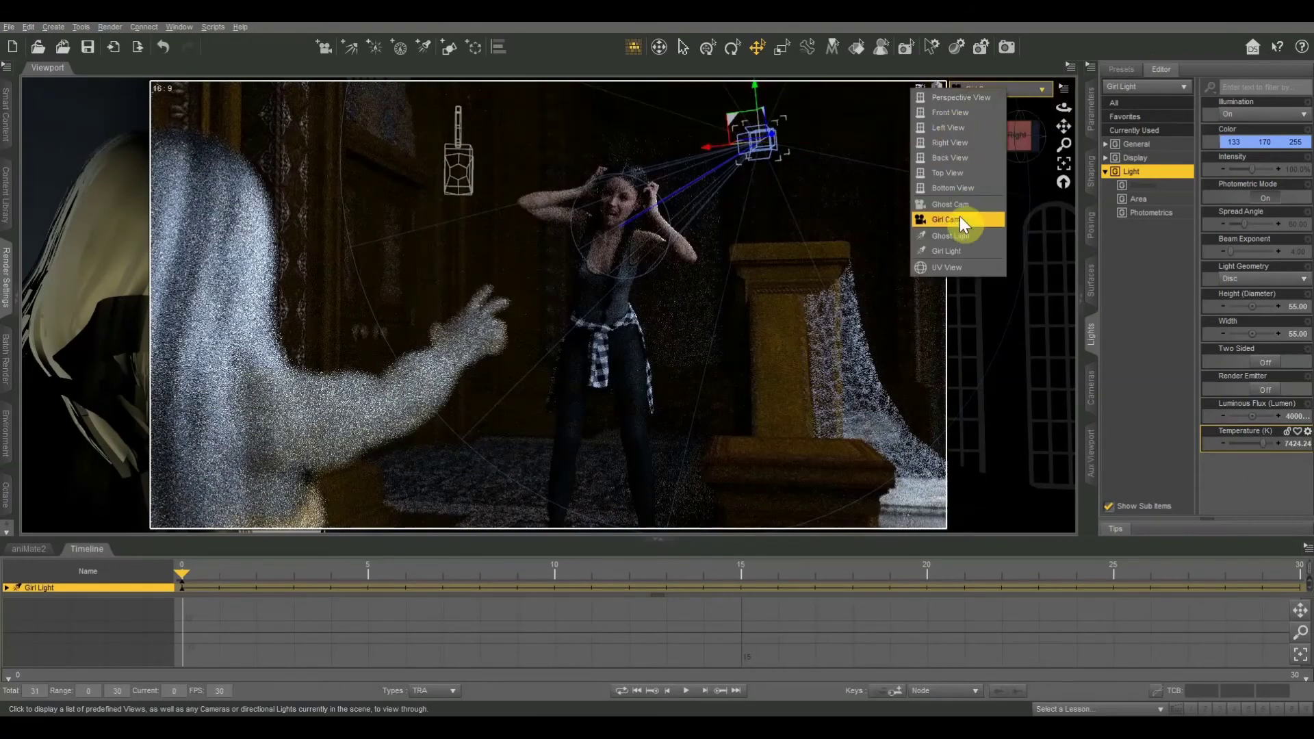
{"action": "left_click", "coordinate": [955, 236]}
{"action": "left_click", "coordinate": [980, 89]}
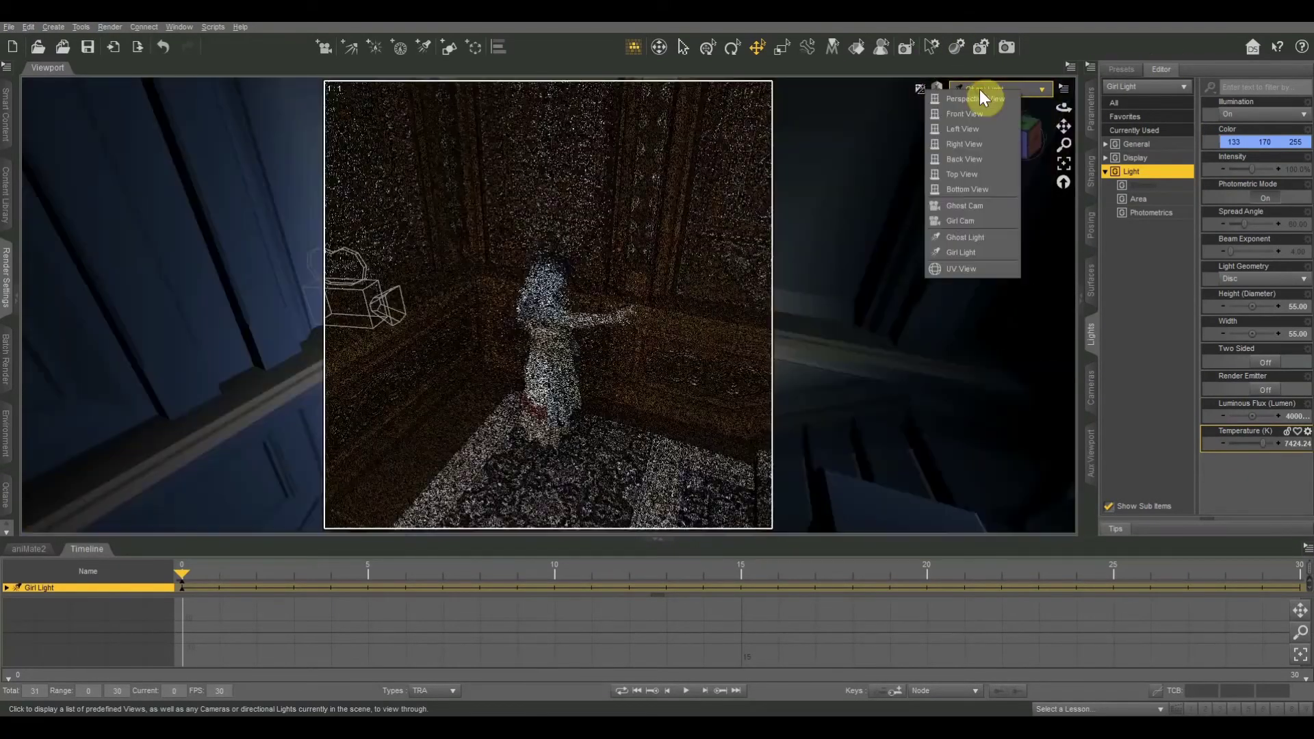
{"action": "left_click", "coordinate": [972, 252]}
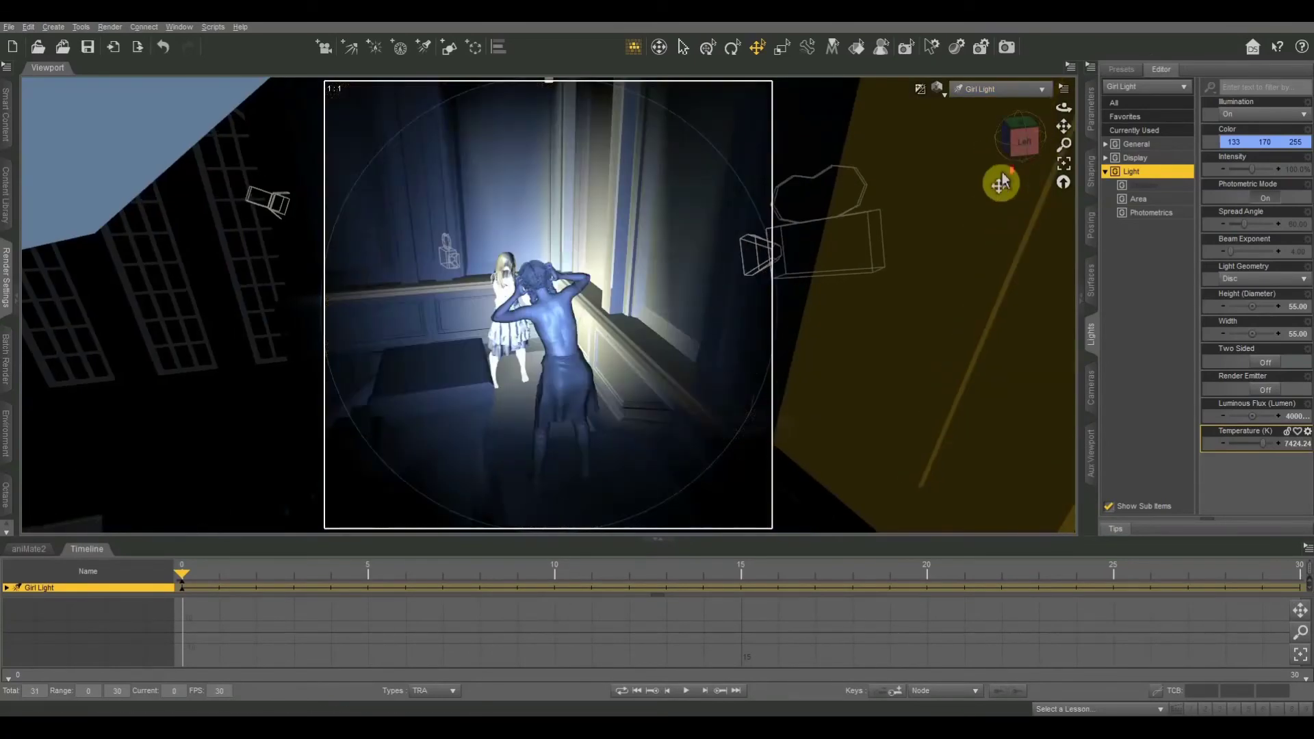
{"action": "scroll", "coordinate": [1001, 182], "scroll_direction": "up", "scroll_amount": 2}
{"action": "scroll", "coordinate": [1002, 171], "scroll_direction": "up", "scroll_amount": 2}
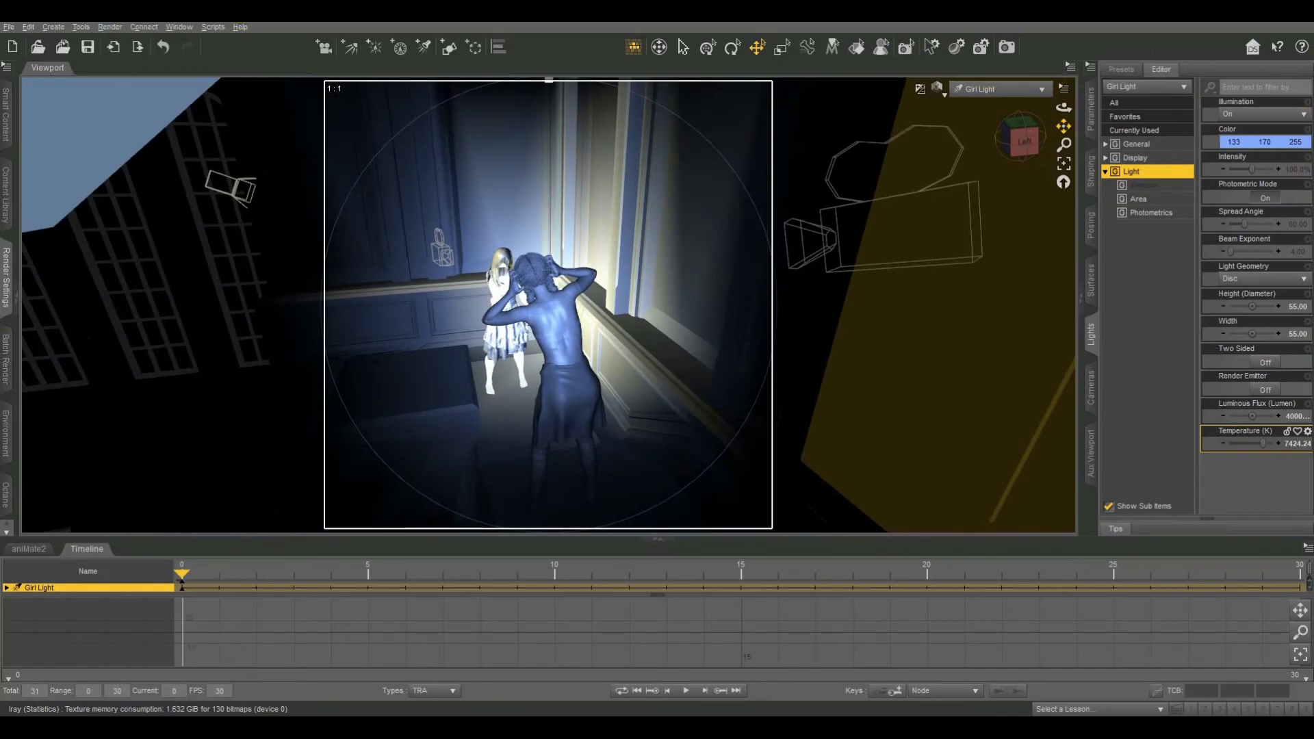
{"action": "left_click_drag", "start_coordinate": [1064, 126], "coordinate": [983, 87]}
{"action": "left_click", "coordinate": [943, 90]}
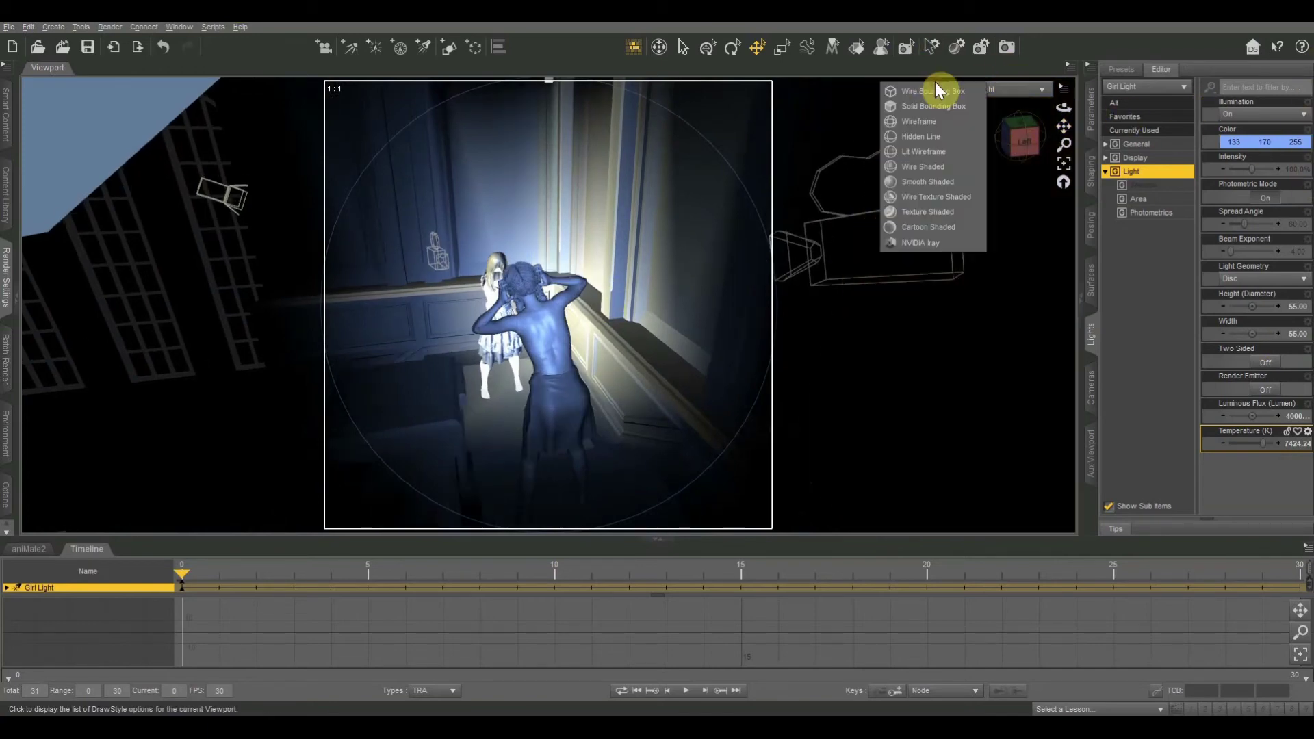
{"action": "left_click", "coordinate": [909, 207]}
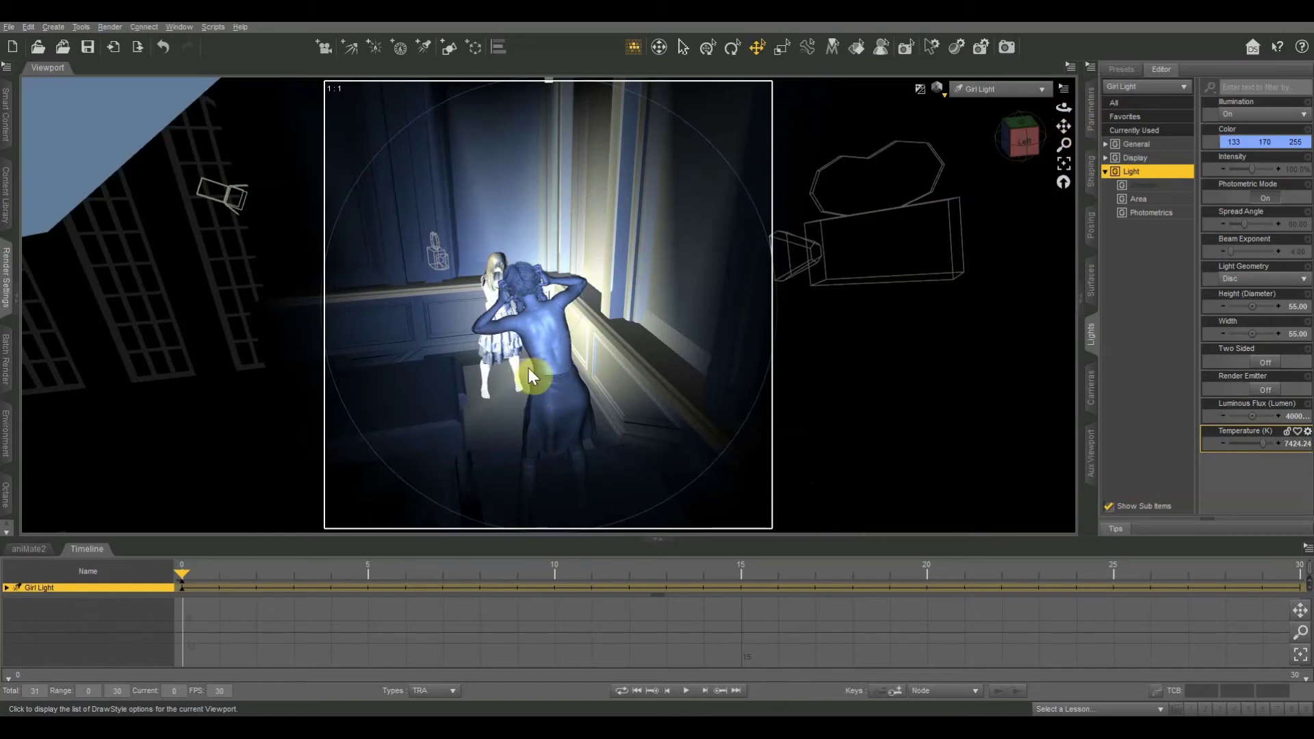
{"action": "mouse_move", "coordinate": [1064, 117]}
{"action": "left_mouse_down"}
{"action": "mouse_move", "coordinate": [1023, 140]}
{"action": "mouse_move", "coordinate": [1066, 152]}
{"action": "mouse_move", "coordinate": [1006, 164]}
{"action": "mouse_move", "coordinate": [1064, 124]}
{"action": "left_mouse_up"}
{"action": "left_click", "coordinate": [1009, 93]}
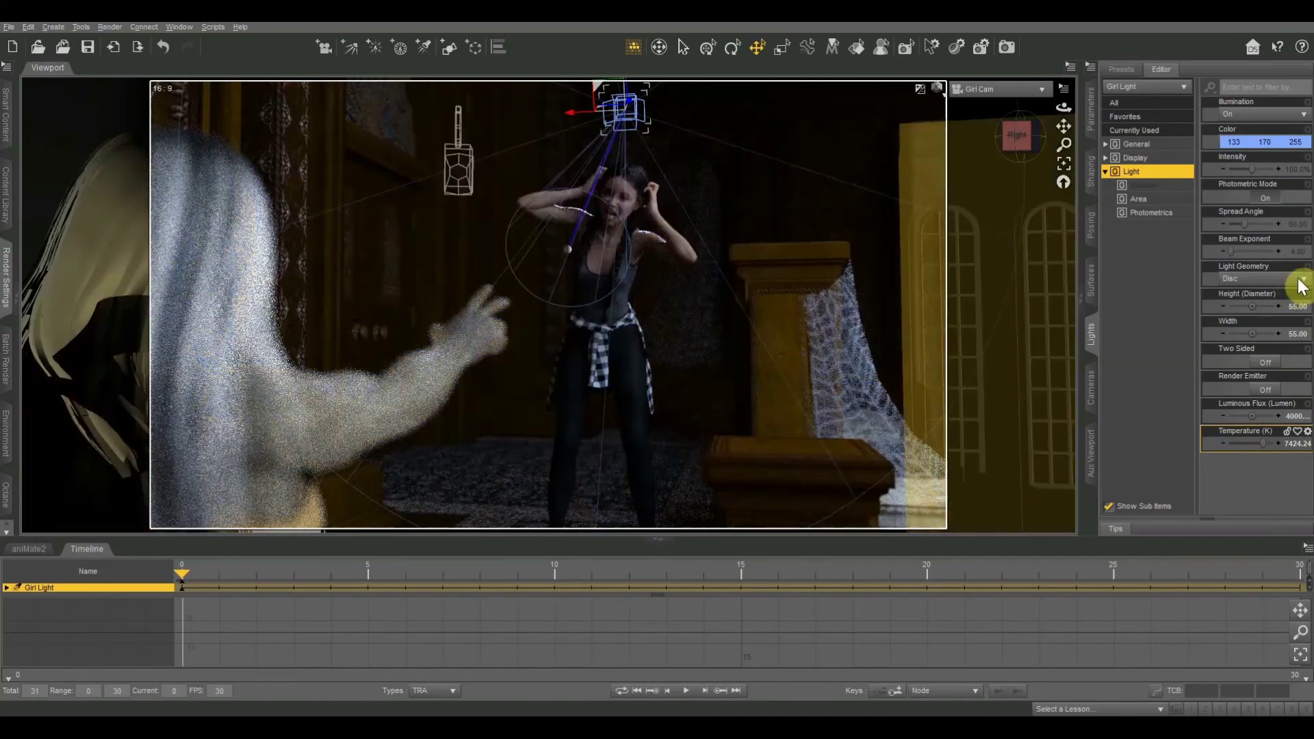
Select Girl Cam in the camera settings and raise its F/Stop to 35.58.
{"action": "left_click", "coordinate": [1092, 408]}
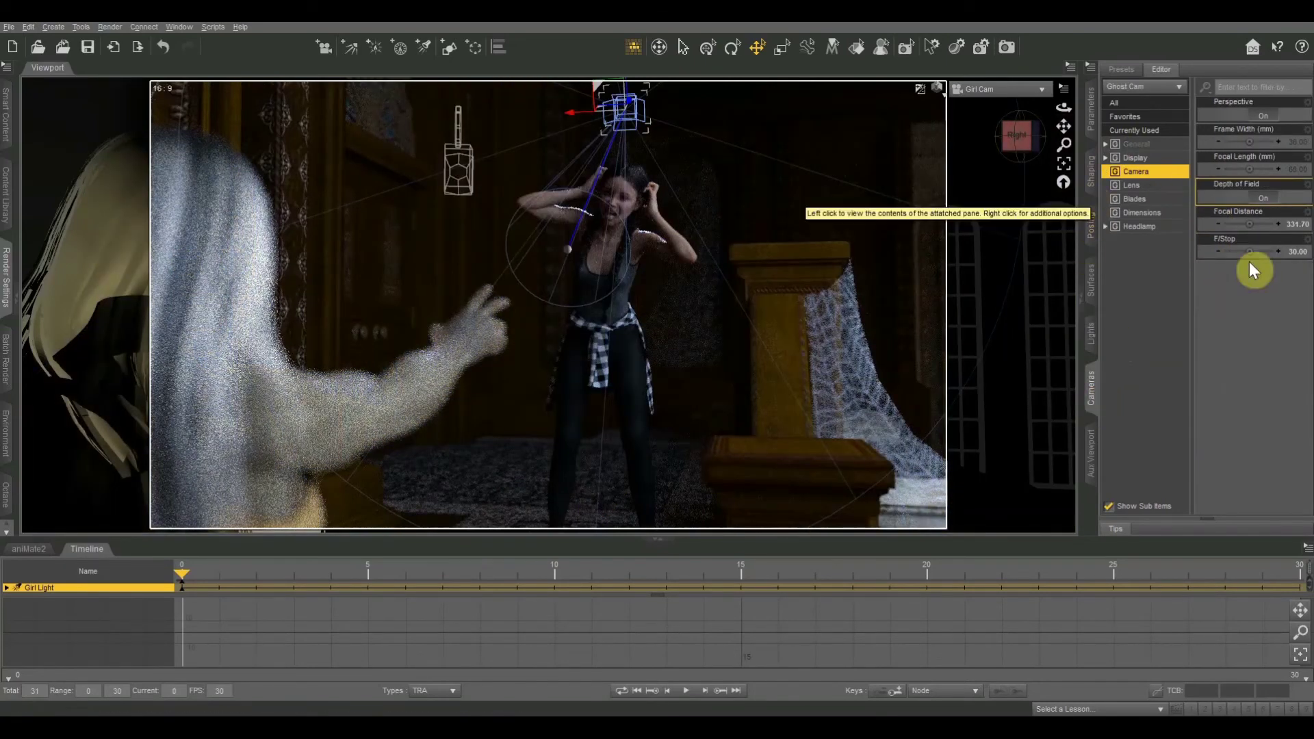
{"action": "left_click", "coordinate": [1163, 87]}
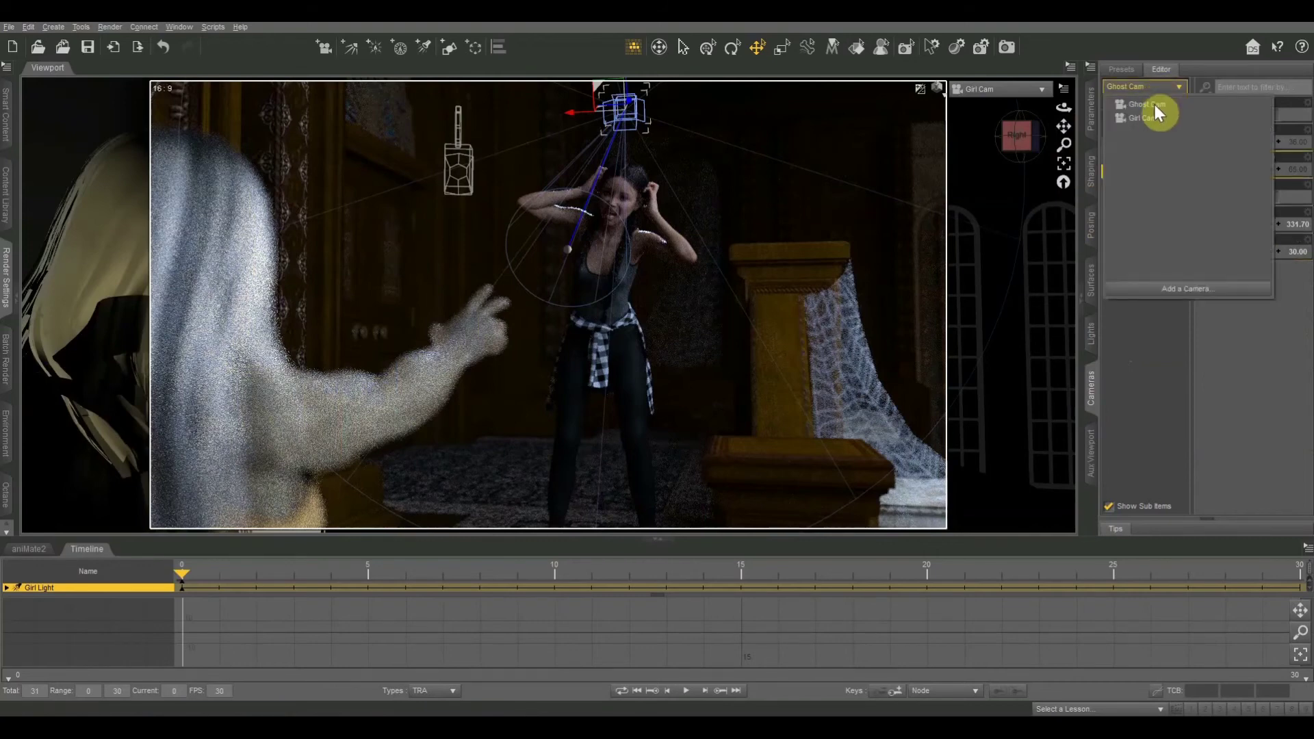
{"action": "left_click", "coordinate": [1153, 118]}
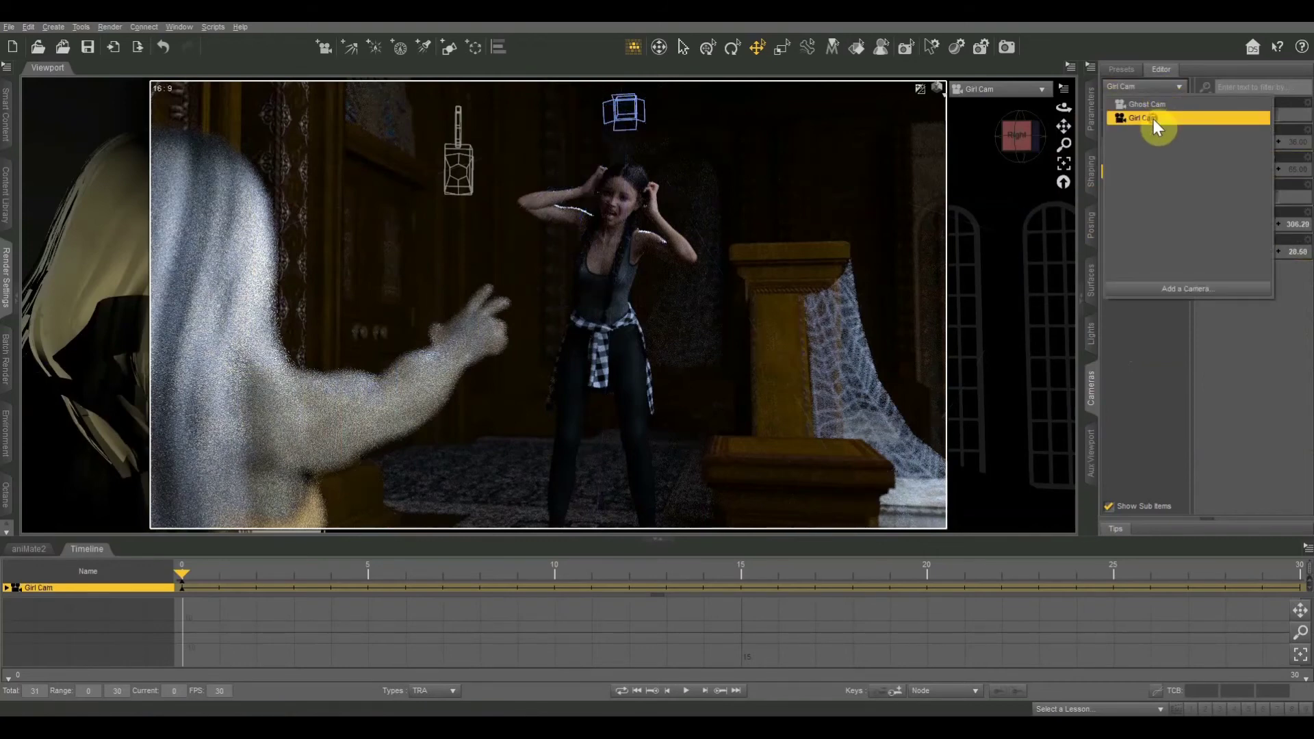
{"action": "left_click", "coordinate": [1278, 251]}
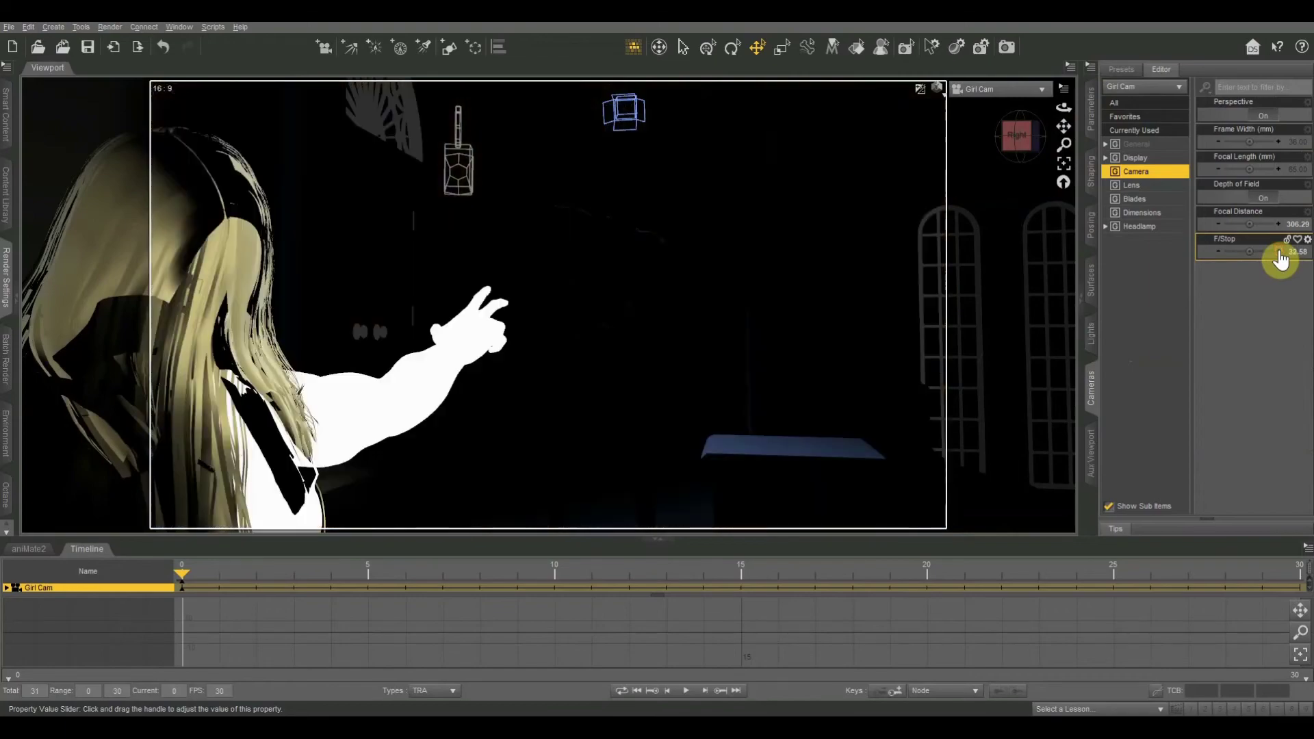
{"action": "left_click", "coordinate": [1278, 252]}
{"action": "left_click", "coordinate": [1279, 252]}
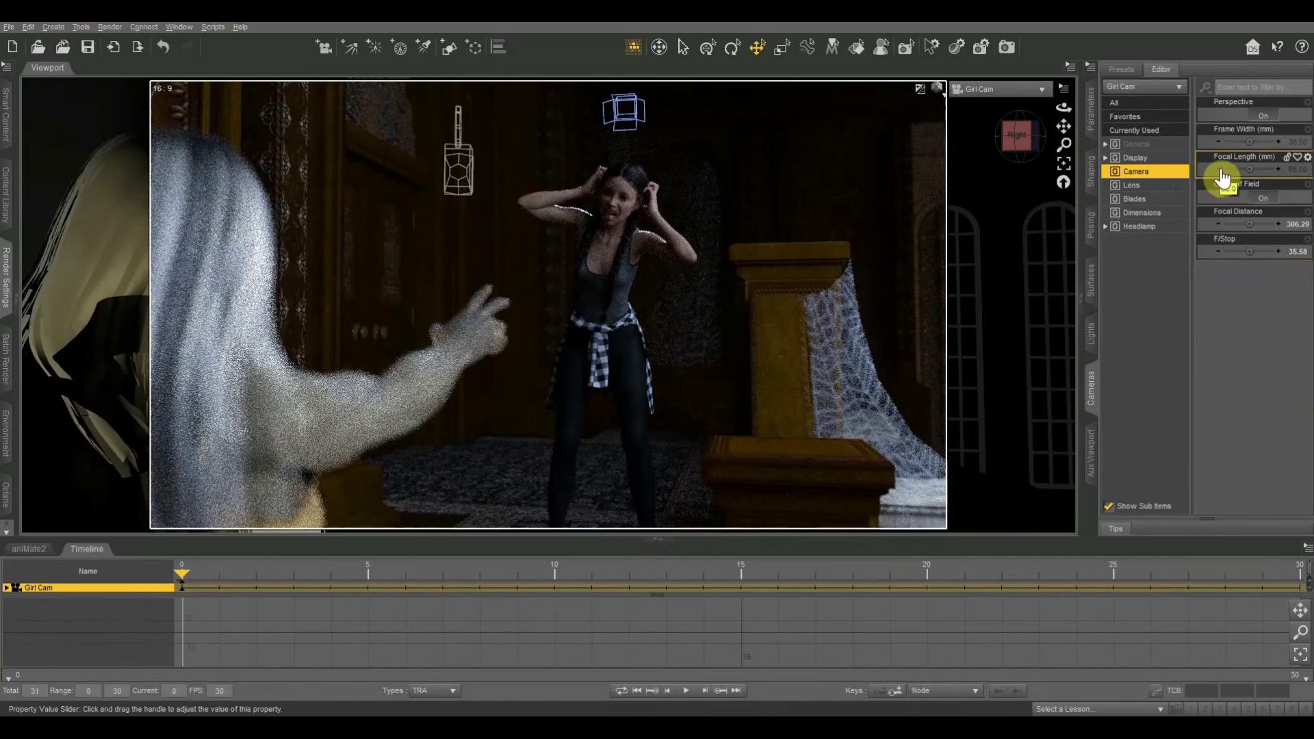
Try a tighter Girl Cam framing by raising its Focal Length to 79 mm.
{"action": "left_click", "coordinate": [1281, 171]}
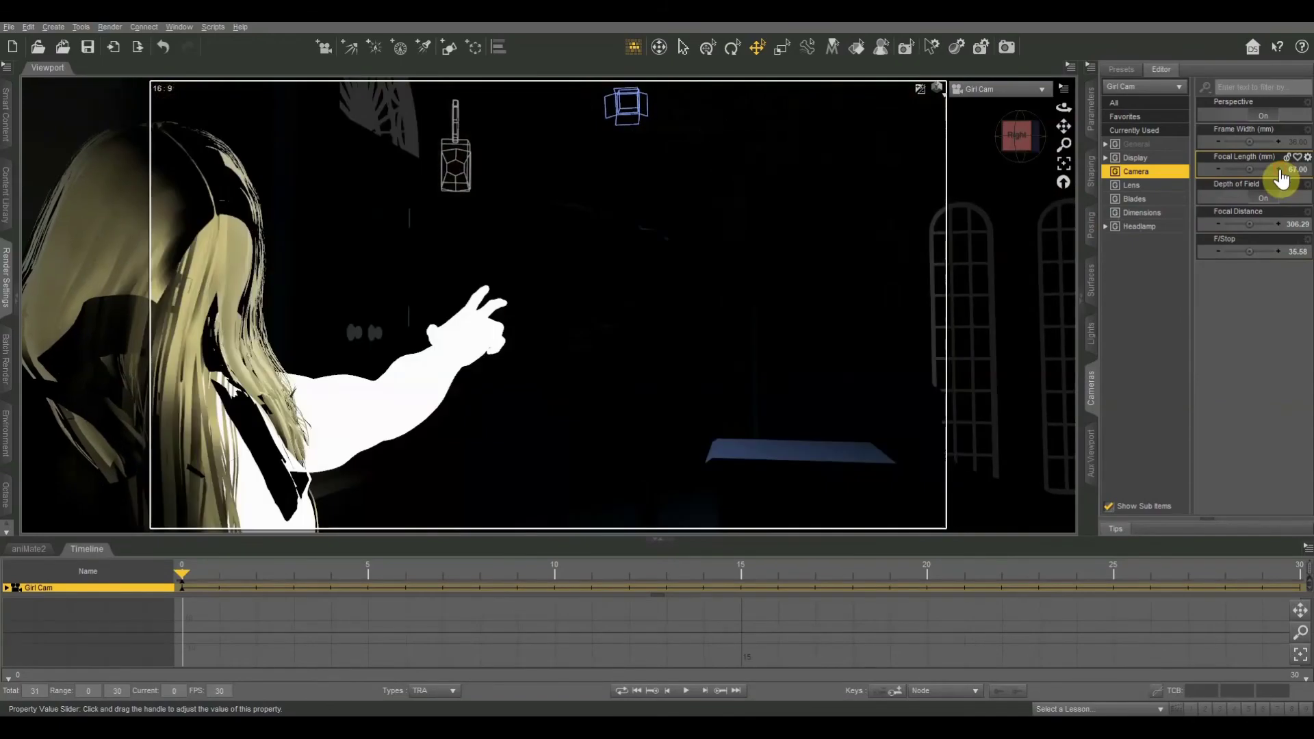
{"action": "left_click", "coordinate": [1281, 171]}
{"action": "left_click", "coordinate": [1280, 171]}
{"action": "left_click", "coordinate": [1281, 171]}
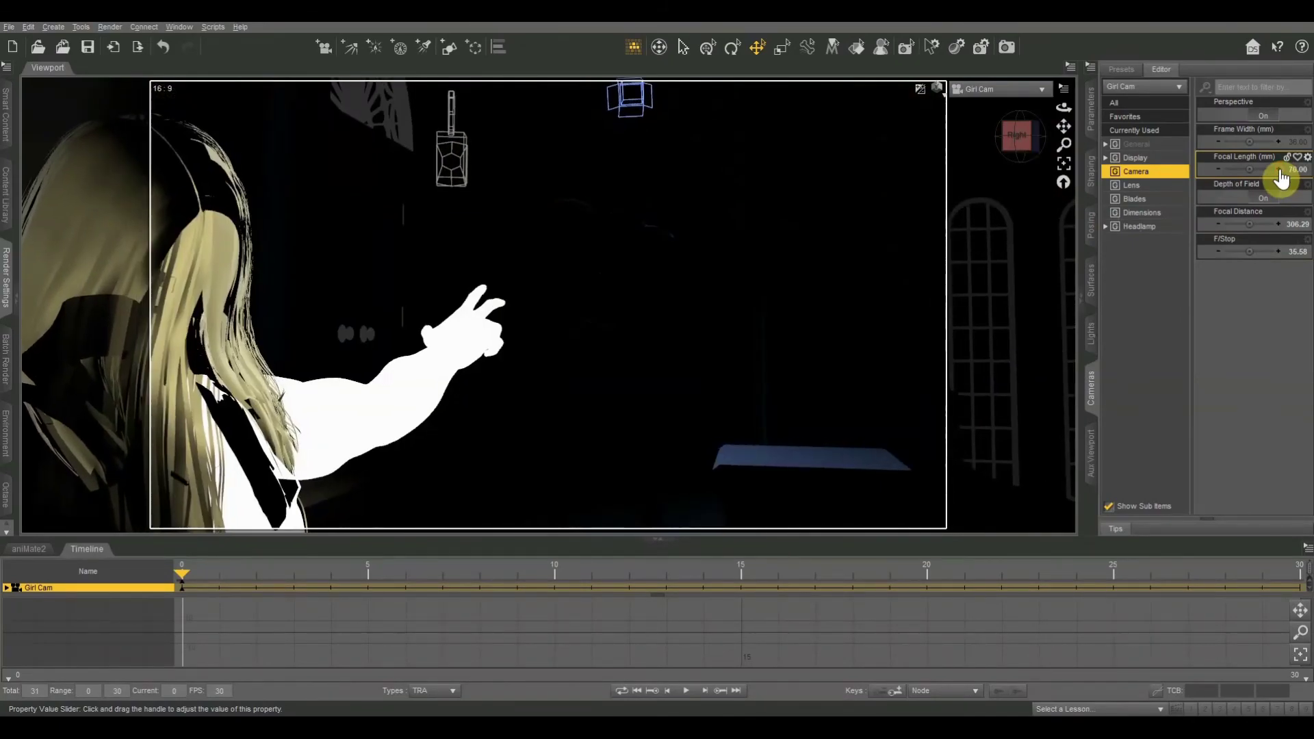
{"action": "left_click", "coordinate": [1281, 171]}
{"action": "left_click", "coordinate": [1281, 171]}
{"action": "left_click", "coordinate": [1281, 171]}
{"action": "left_click", "coordinate": [1281, 171]}
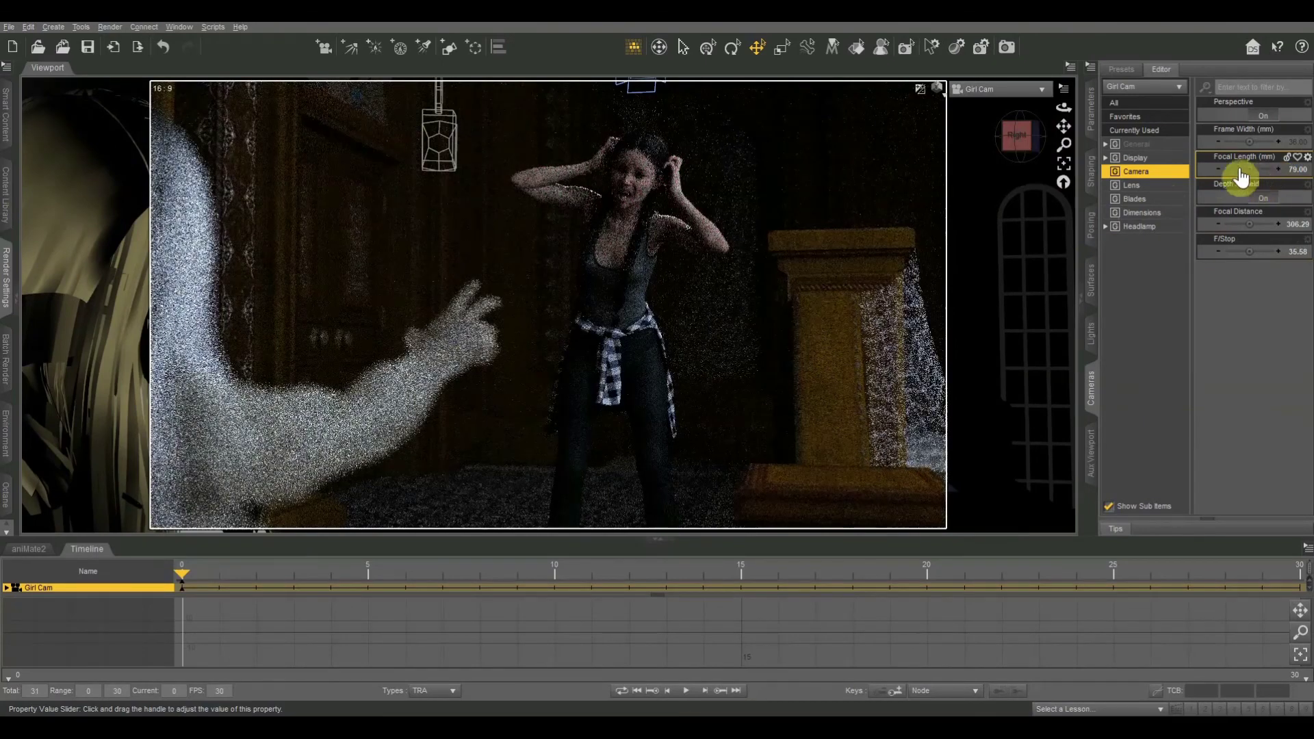
Try a wider Girl Cam framing by lowering its Focal Length to 53 mm.
{"action": "left_click", "coordinate": [1218, 169]}
{"action": "left_click", "coordinate": [1219, 169]}
{"action": "left_click", "coordinate": [1218, 169]}
{"action": "left_click", "coordinate": [1218, 169]}
{"action": "left_click", "coordinate": [1219, 169]}
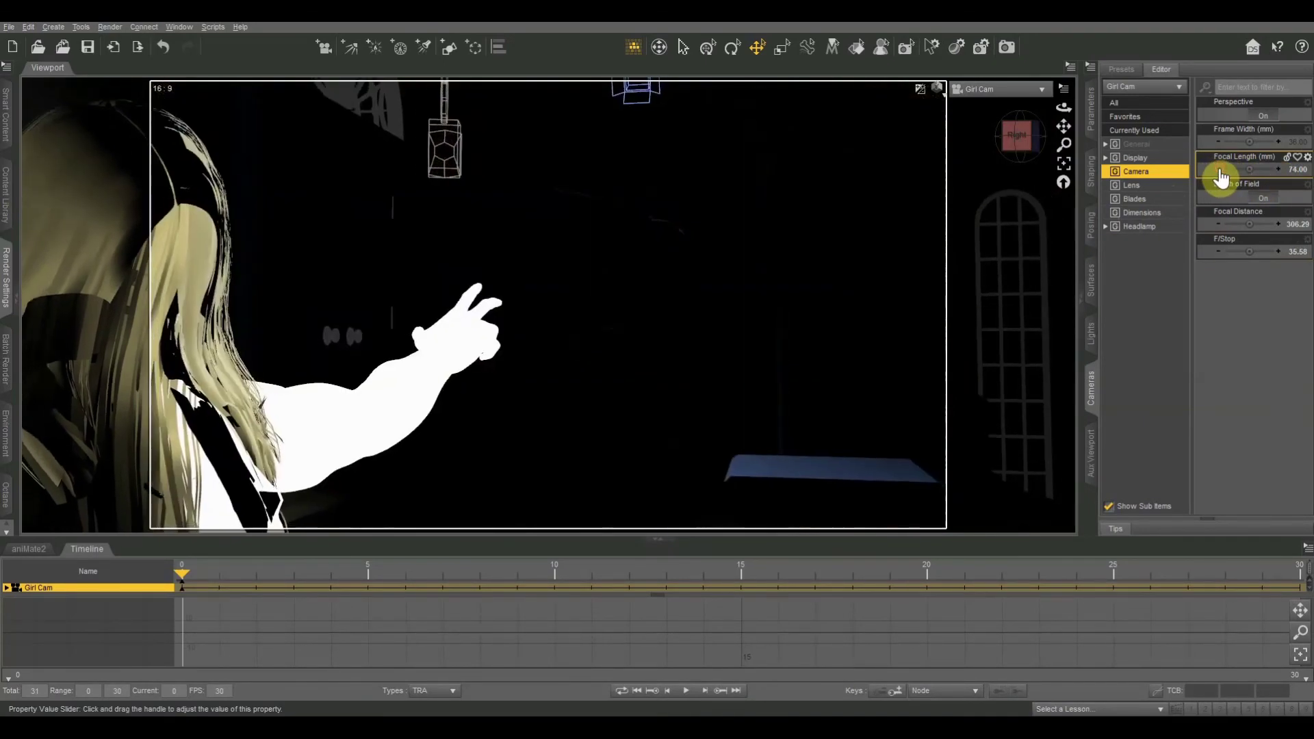
{"action": "left_click", "coordinate": [1218, 170]}
{"action": "left_click", "coordinate": [1219, 169]}
{"action": "left_click", "coordinate": [1219, 169]}
{"action": "left_click", "coordinate": [1218, 169]}
{"action": "left_click", "coordinate": [1218, 169]}
{"action": "left_click", "coordinate": [1218, 170]}
{"action": "left_click", "coordinate": [1219, 169]}
{"action": "left_click", "coordinate": [1219, 169]}
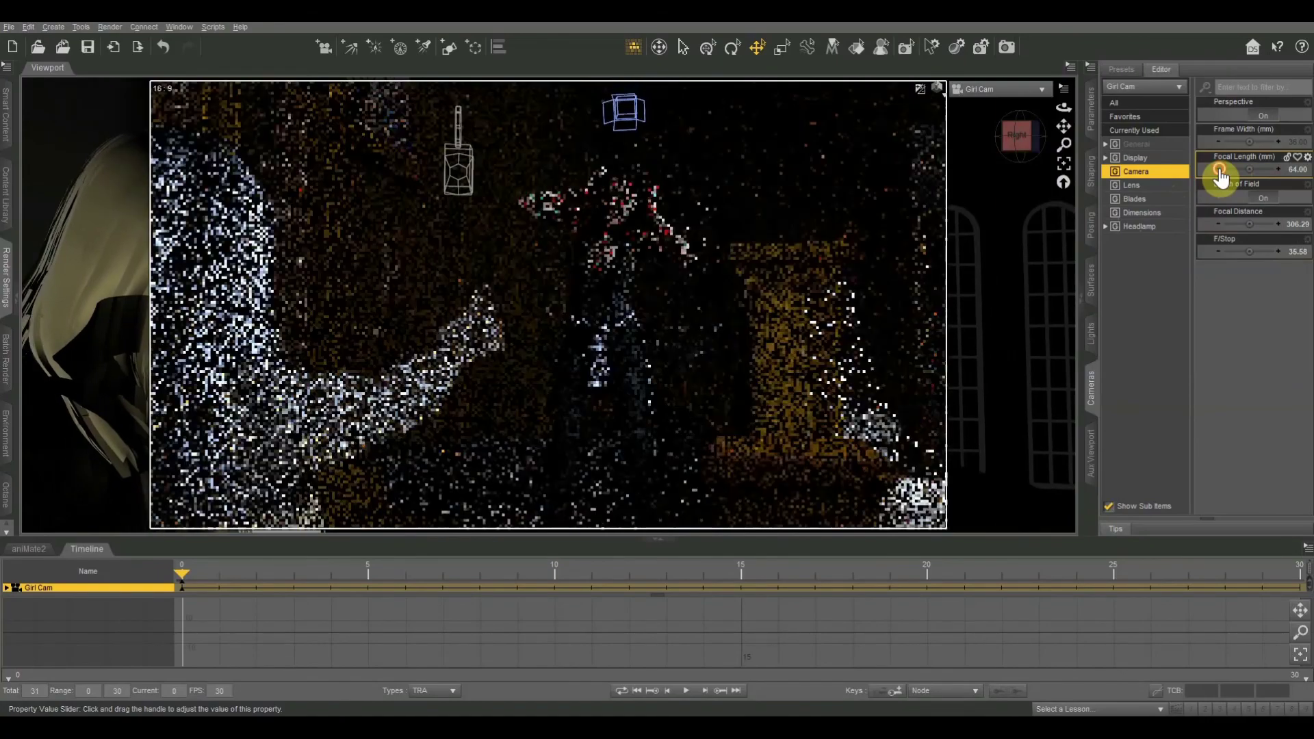
{"action": "left_click", "coordinate": [1218, 169]}
{"action": "left_click", "coordinate": [1219, 170]}
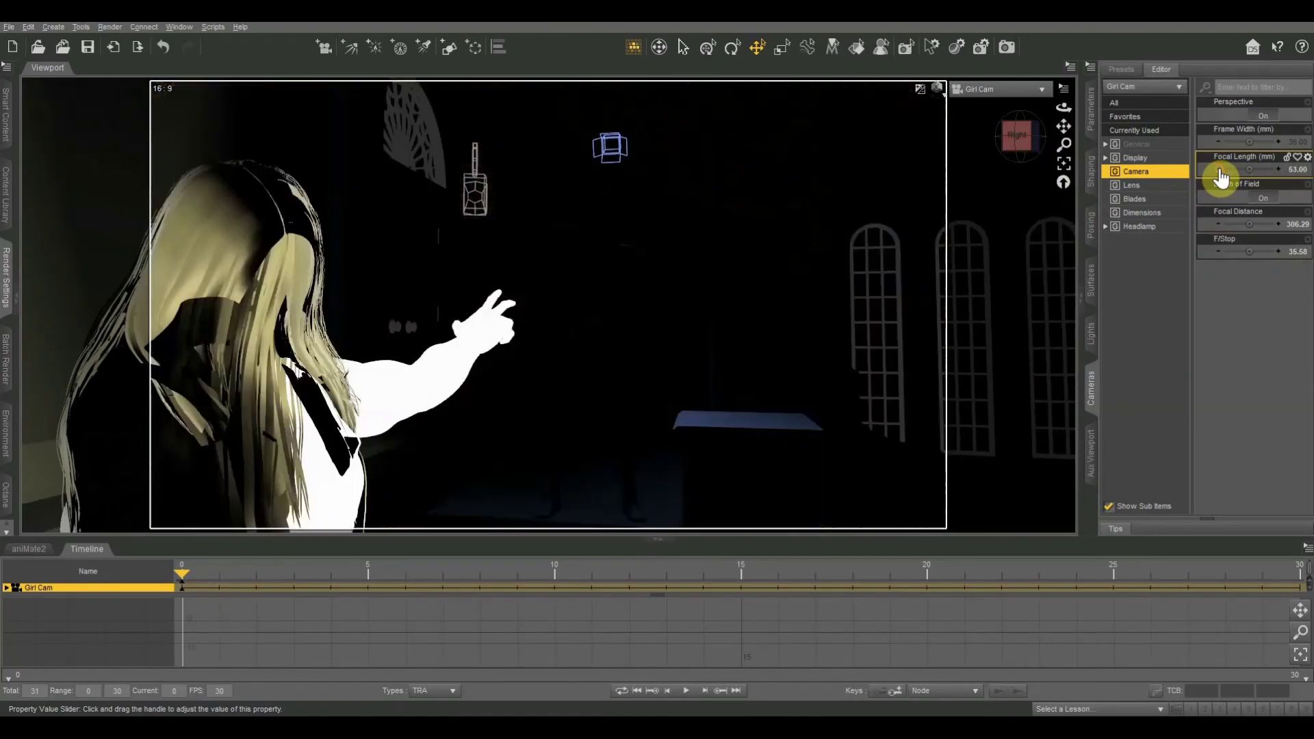
Raise Girl Cam's Focal Length to 78 mm and increase its F/Stop further.
{"action": "left_click", "coordinate": [1278, 169]}
{"action": "left_click", "coordinate": [1279, 169]}
{"action": "left_click", "coordinate": [1279, 169]}
{"action": "left_click", "coordinate": [1279, 169]}
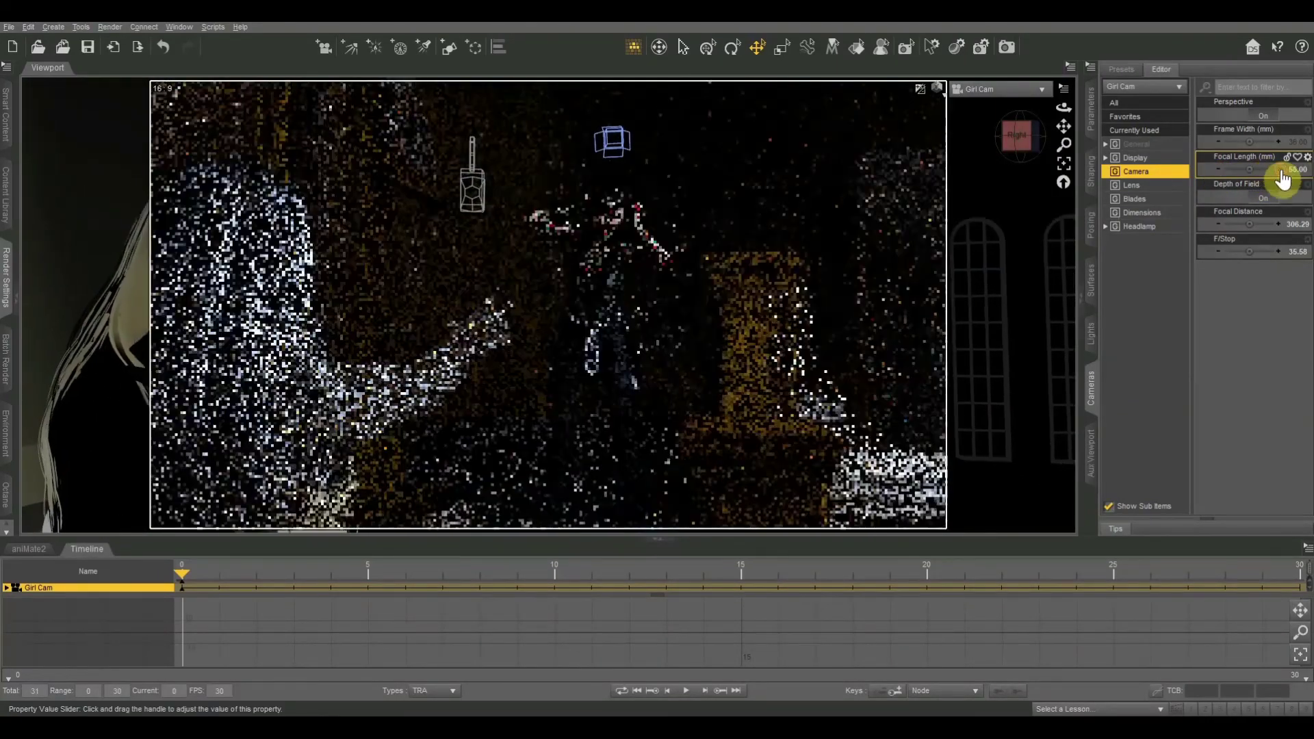
{"action": "left_click", "coordinate": [1279, 169]}
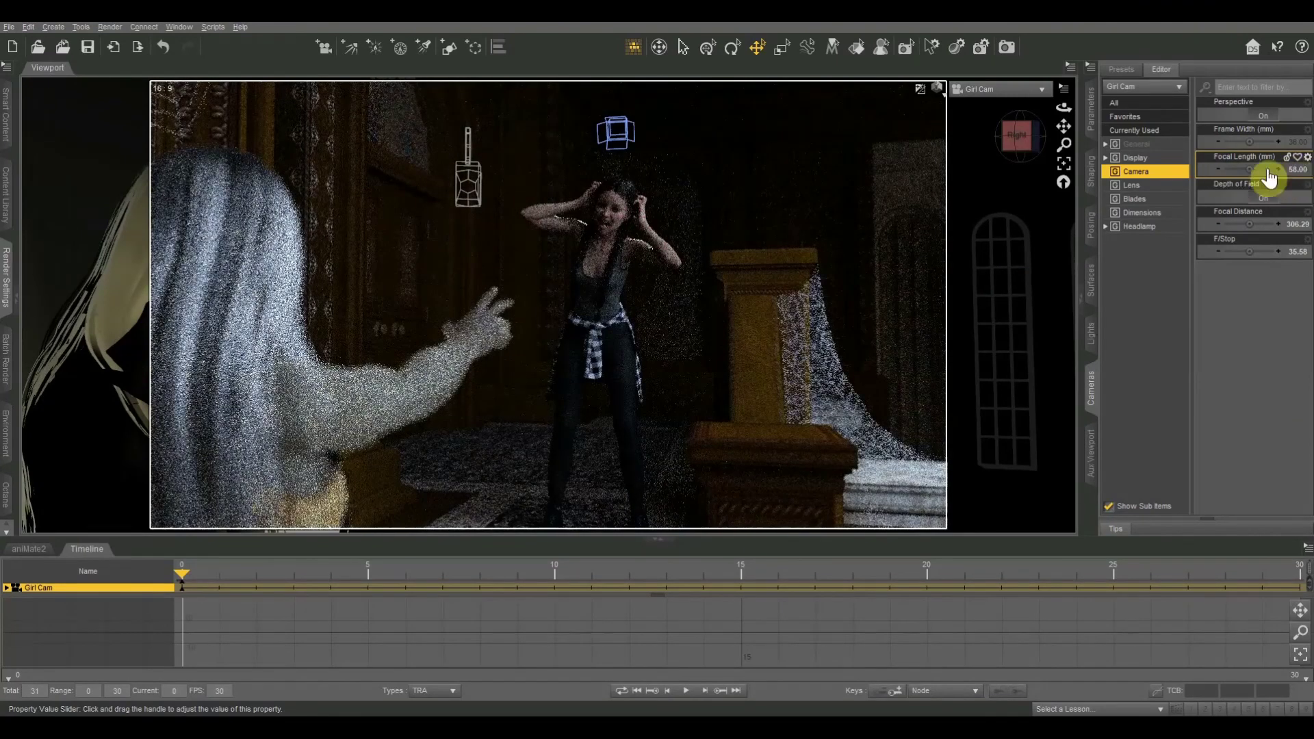
{"action": "left_click", "coordinate": [1278, 169]}
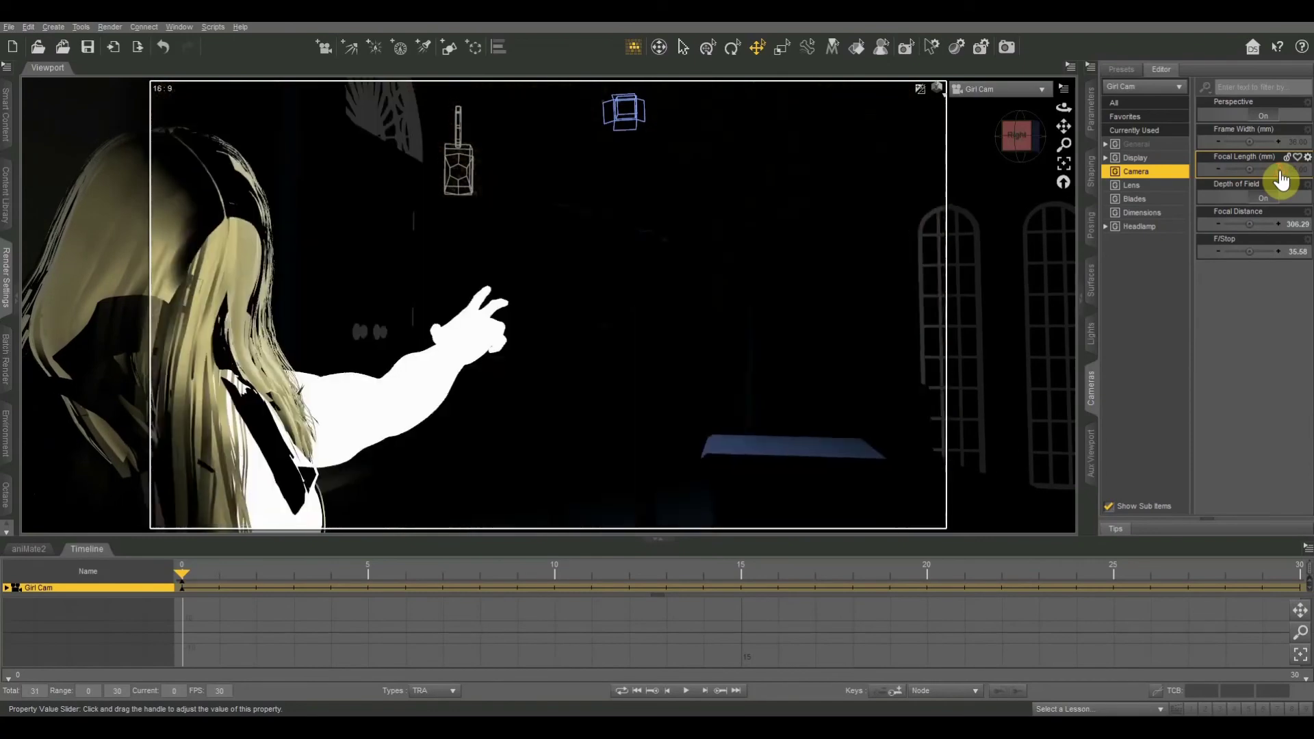
{"action": "left_click", "coordinate": [1279, 169]}
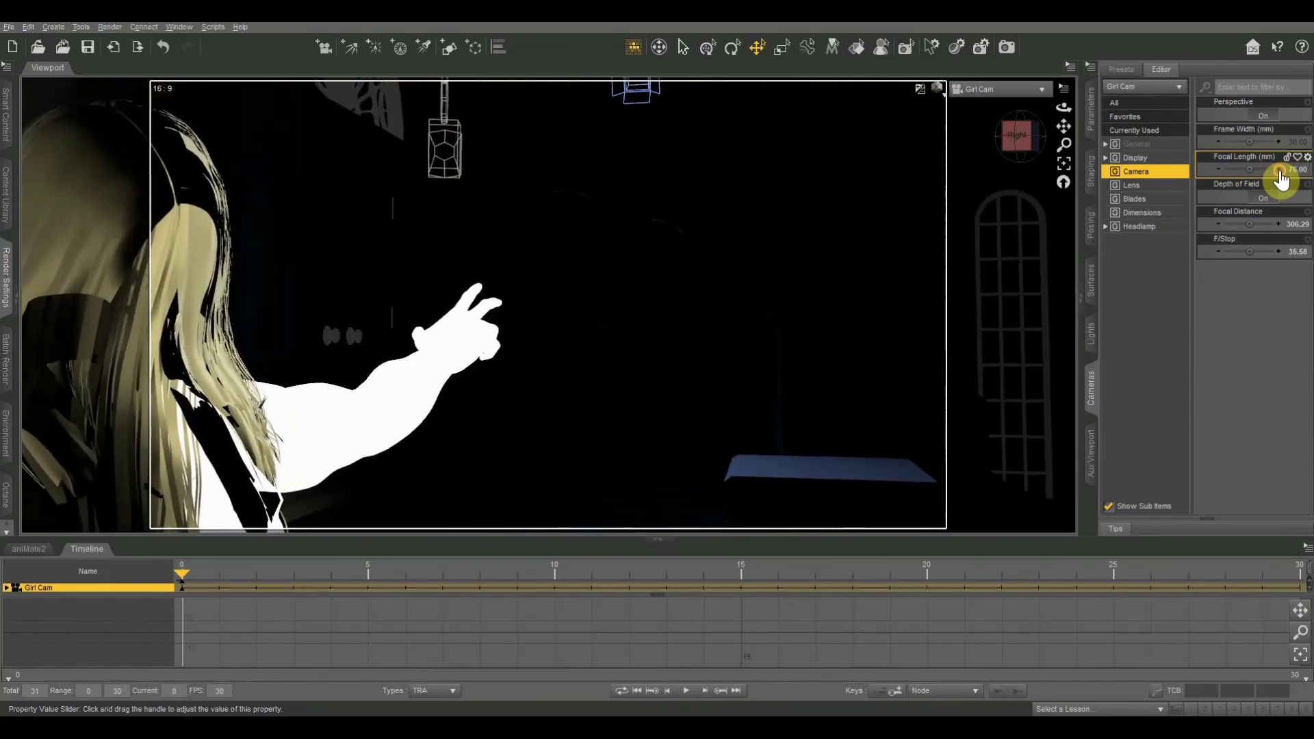
{"action": "left_click", "coordinate": [1278, 169]}
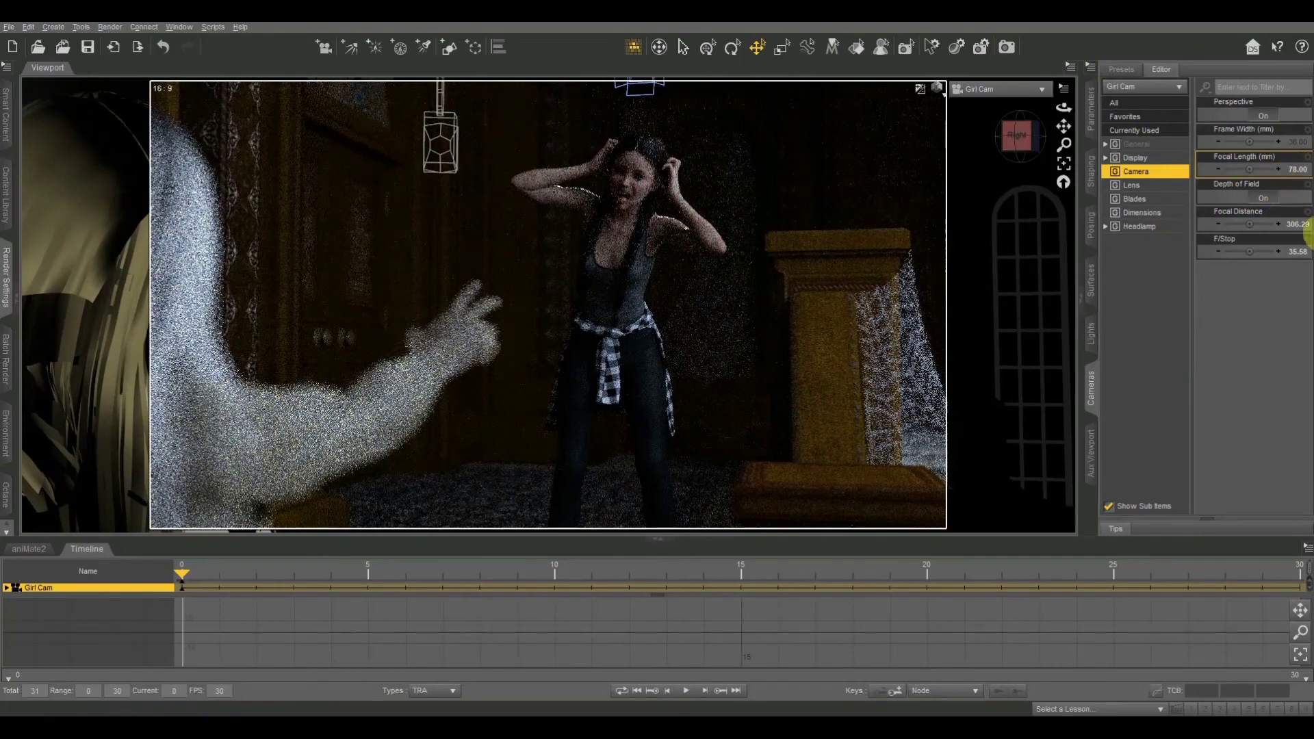
{"action": "left_click", "coordinate": [1280, 252]}
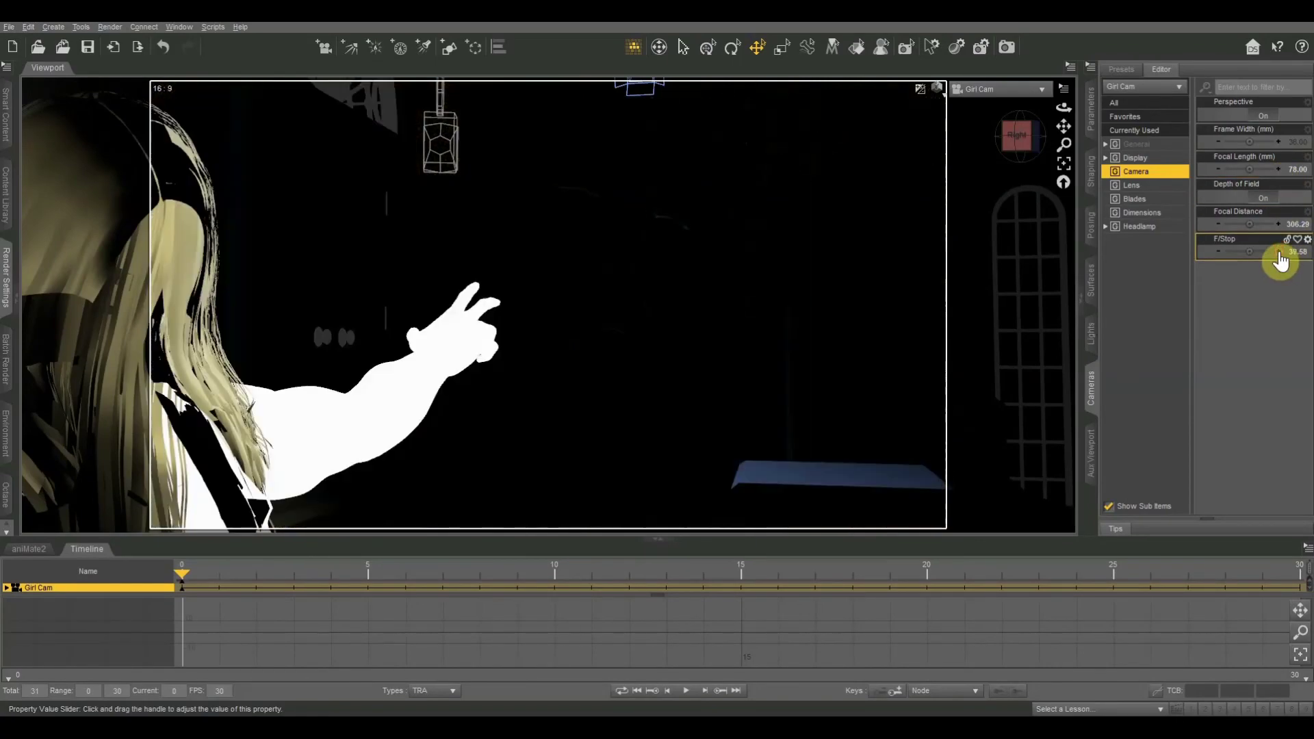
{"action": "left_click", "coordinate": [1280, 253]}
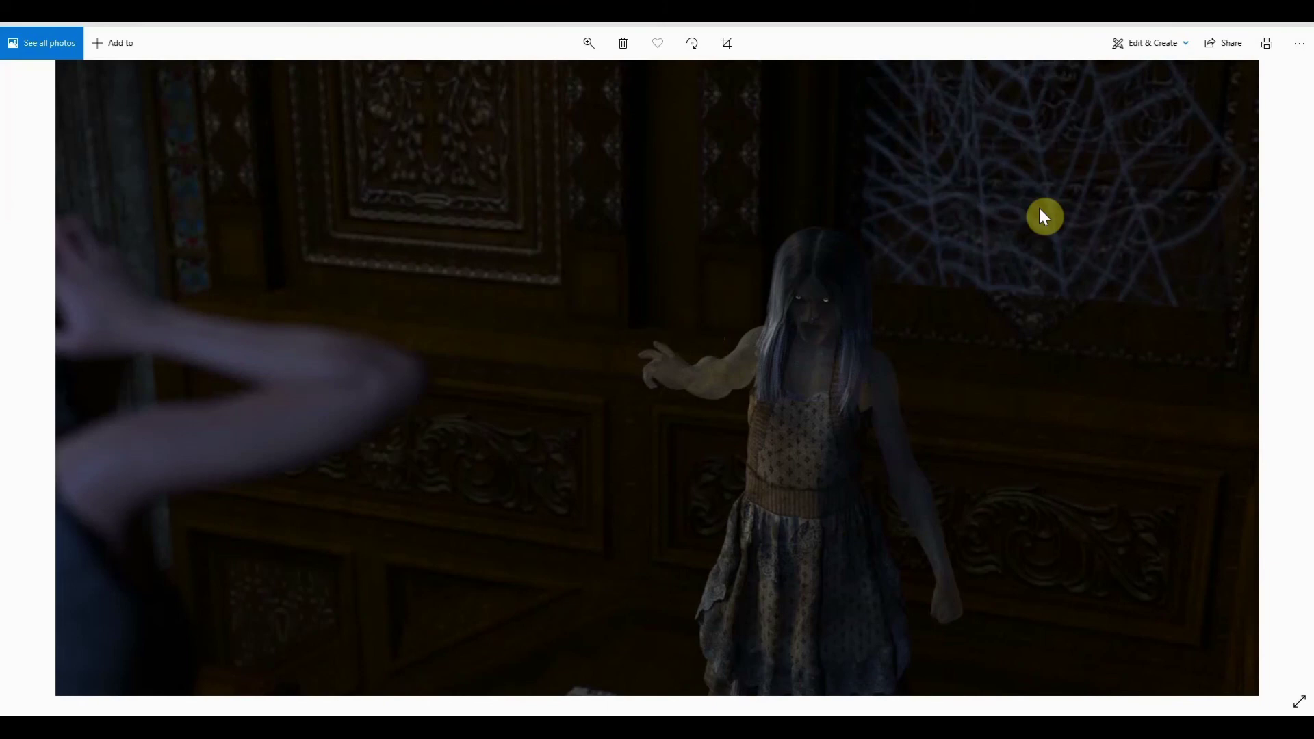
In Photos, adjust the zoom on the finished Ghost Cam renders to compare the ghost's lighting.
{"action": "left_click", "coordinate": [588, 42]}
{"action": "left_click_drag", "start_coordinate": [557, 80], "coordinate": [469, 80]}
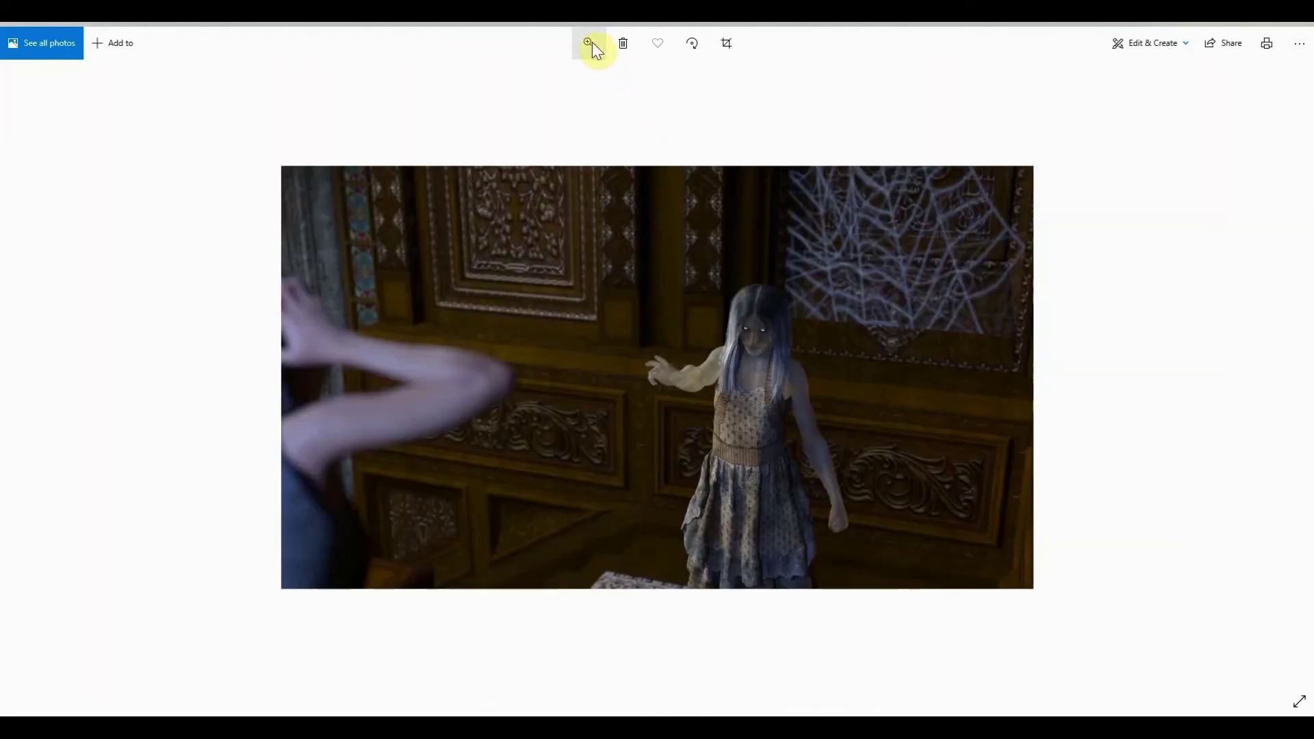
{"action": "left_click", "coordinate": [589, 44]}
{"action": "left_click_drag", "start_coordinate": [534, 79], "coordinate": [545, 79]}
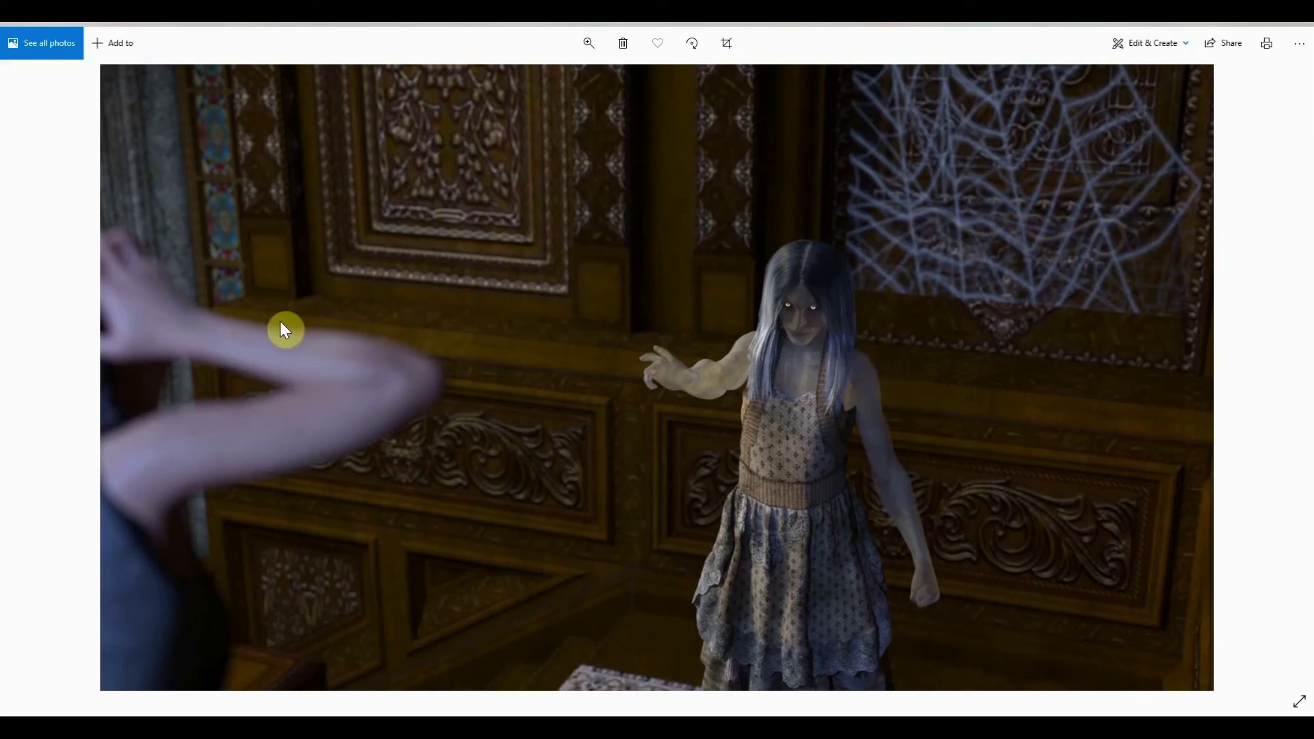
{"action": "left_click", "coordinate": [592, 42]}
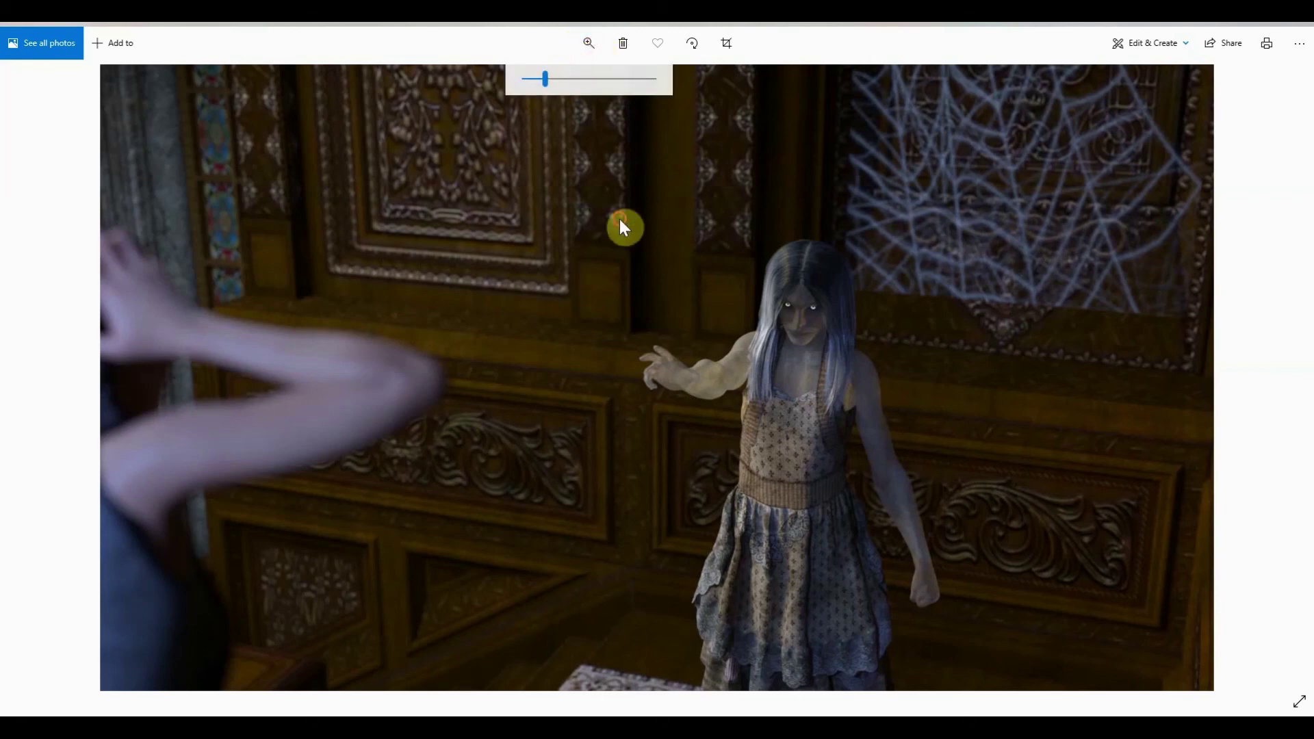
{"action": "left_click", "coordinate": [586, 42]}
{"action": "mouse_move", "coordinate": [545, 79]}
{"action": "left_mouse_down"}
{"action": "mouse_move", "coordinate": [507, 82]}
{"action": "mouse_move", "coordinate": [549, 87]}
{"action": "left_mouse_up"}
{"action": "left_click", "coordinate": [589, 43]}
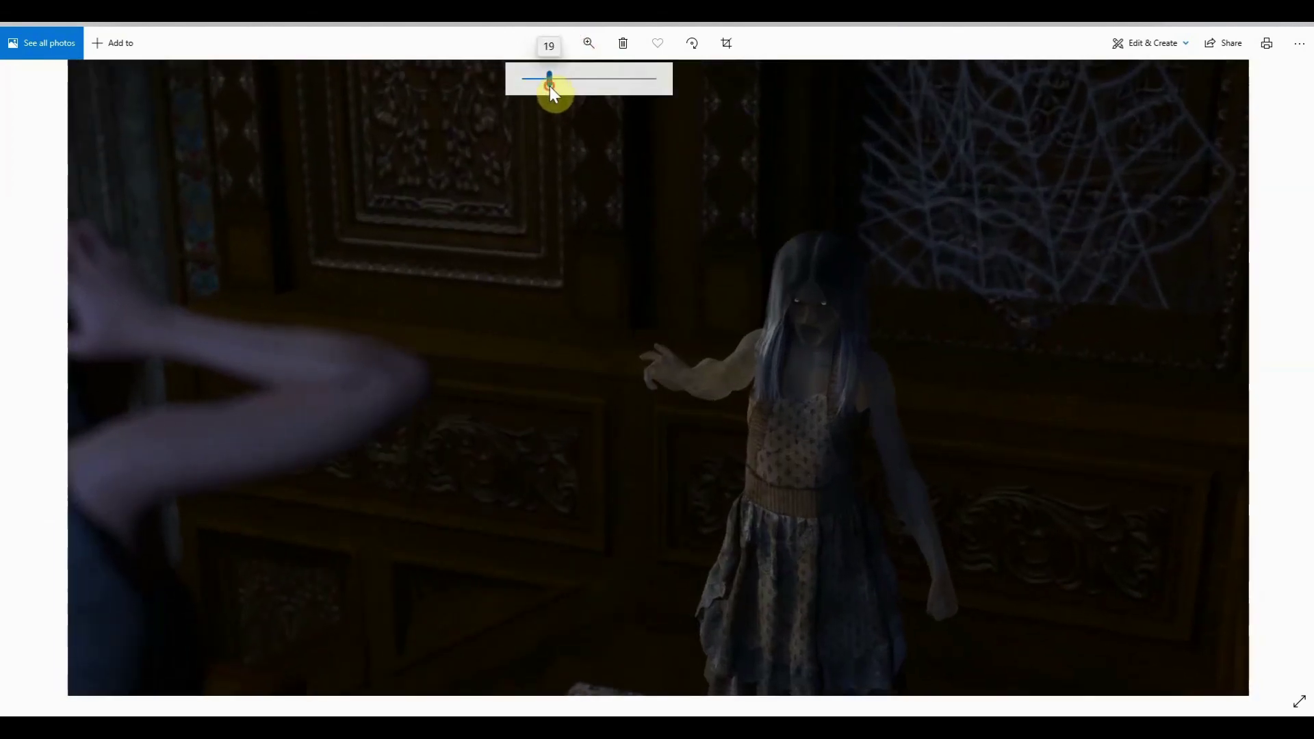
{"action": "left_click", "coordinate": [1064, 309]}
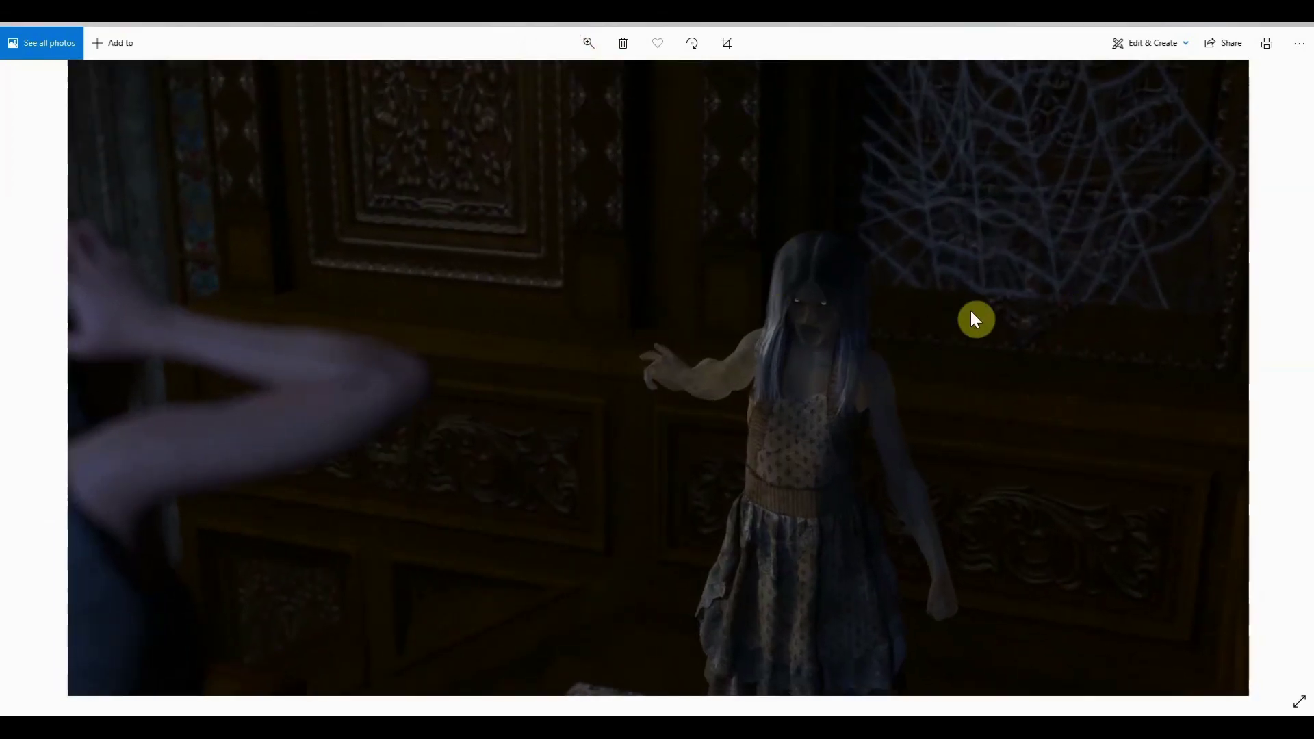
Set the zoom to 21 on the finished Girl Cam render to examine the terrified girl.
{"action": "left_click", "coordinate": [582, 46]}
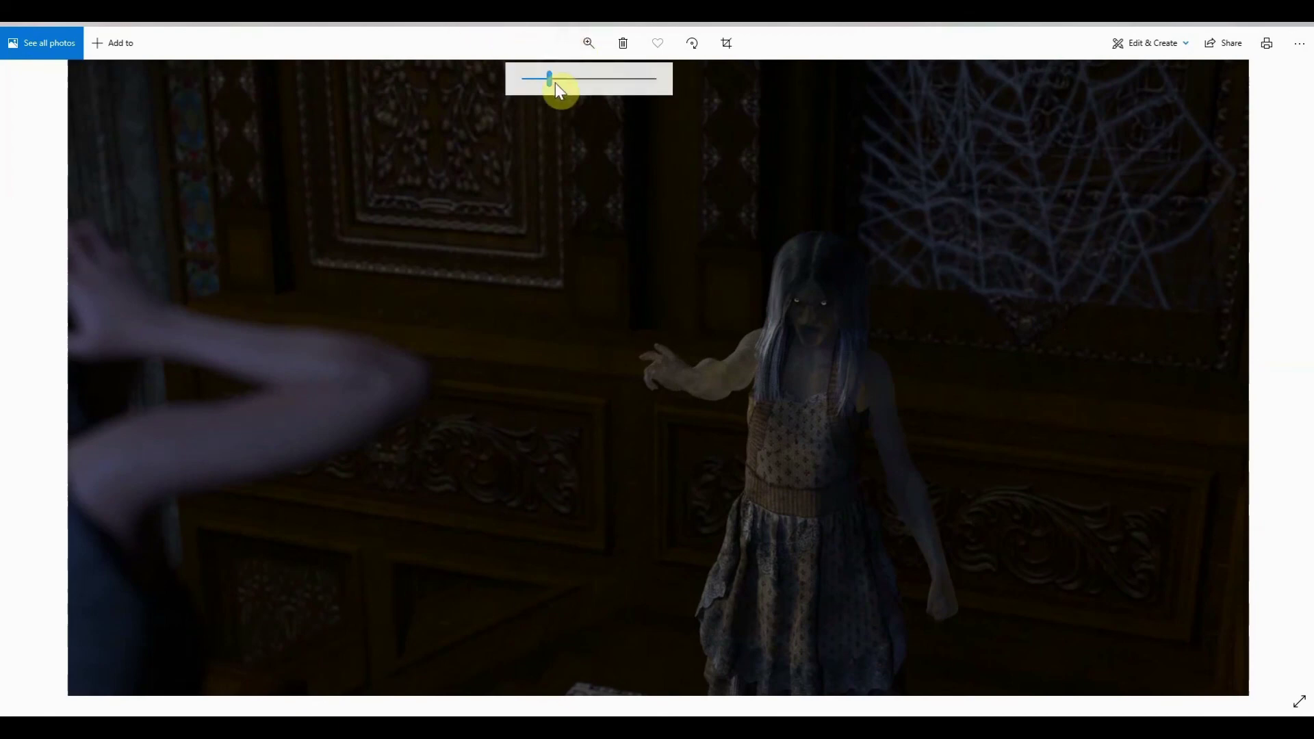
{"action": "mouse_move", "coordinate": [549, 78]}
{"action": "left_mouse_down"}
{"action": "mouse_move", "coordinate": [523, 78]}
{"action": "mouse_move", "coordinate": [552, 87]}
{"action": "left_mouse_up"}
{"action": "left_click", "coordinate": [590, 44]}
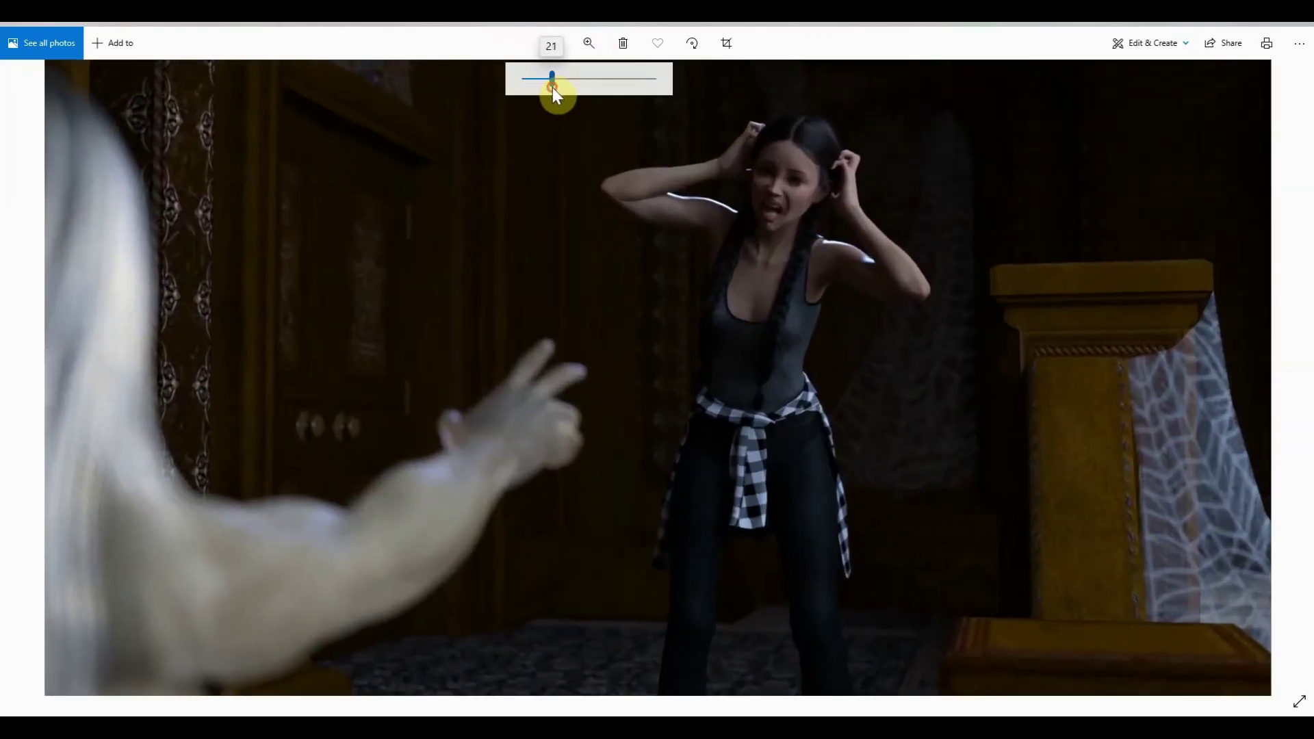